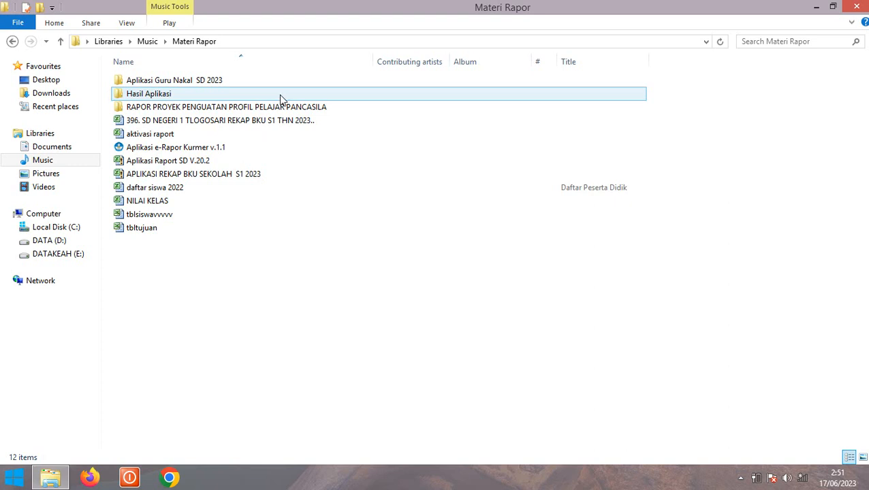
Open the Hasil Aplikasi folder in Materi Rapor to reveal the 37,7 MB Aplikasi Raport Kurmer setup file
{"action": "mouse_move", "coordinate": [281, 99]}
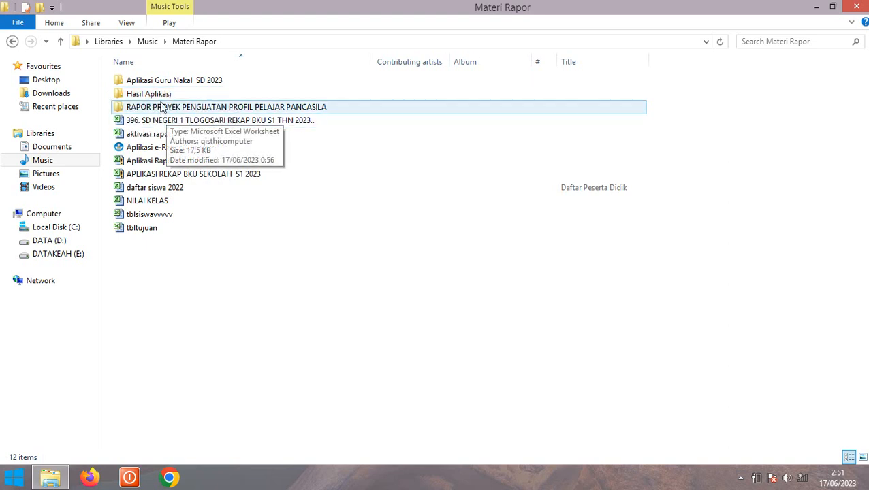
{"action": "left_click", "coordinate": [161, 99]}
{"action": "double_click", "coordinate": [162, 99]}
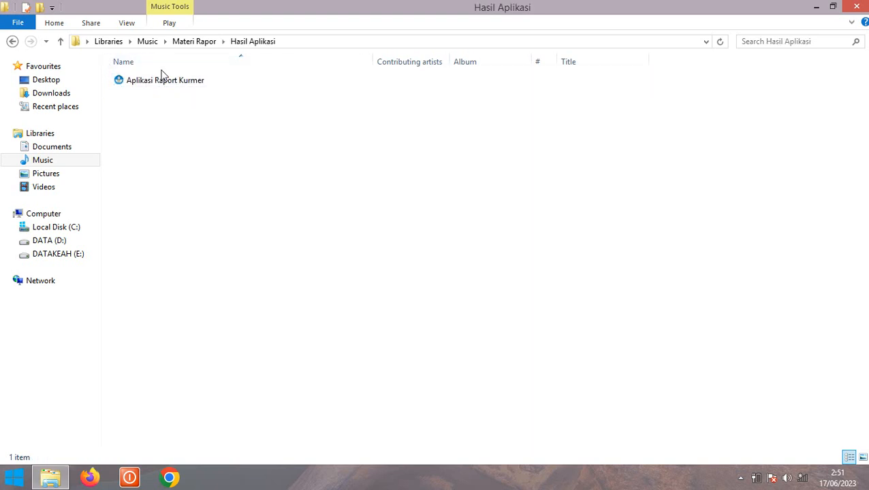
{"action": "mouse_move", "coordinate": [176, 80]}
Install e-Rapor Kurmer 1.2 into C:\Aplikasi e-Rapor Kurmer with a desktop shortcut and launch it
{"action": "double_click", "coordinate": [175, 84]}
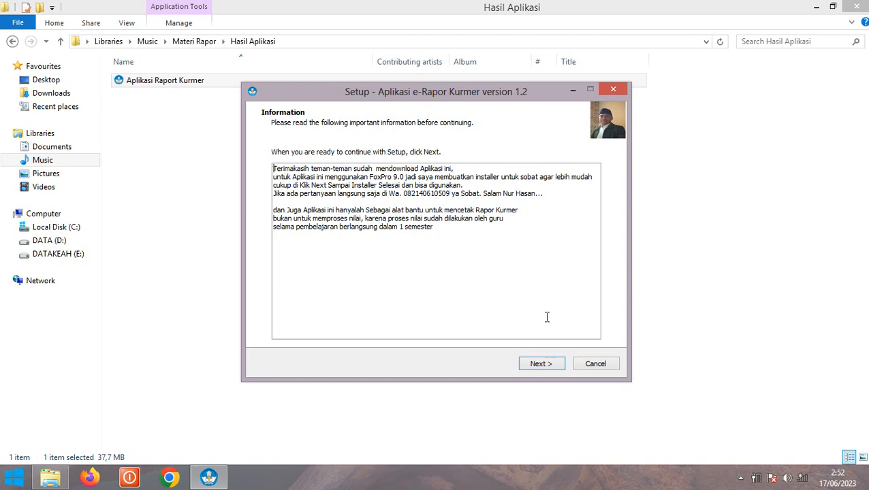
{"action": "left_click", "coordinate": [553, 365]}
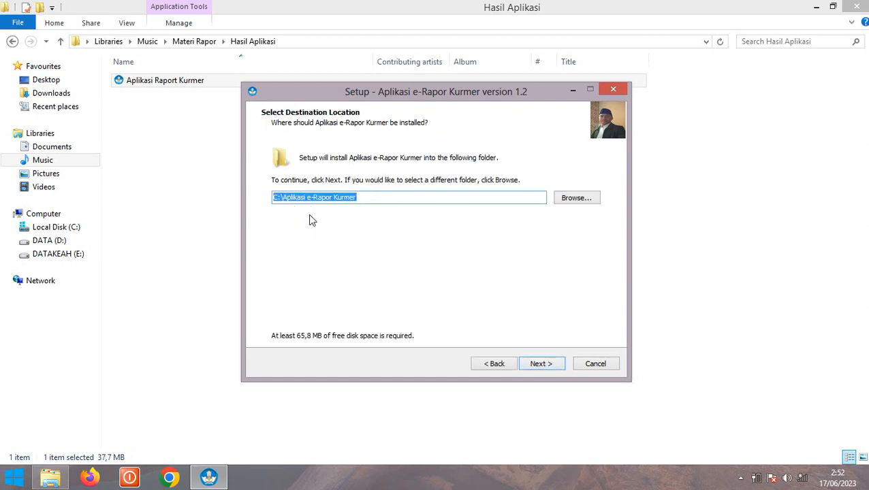
{"action": "left_click", "coordinate": [545, 364]}
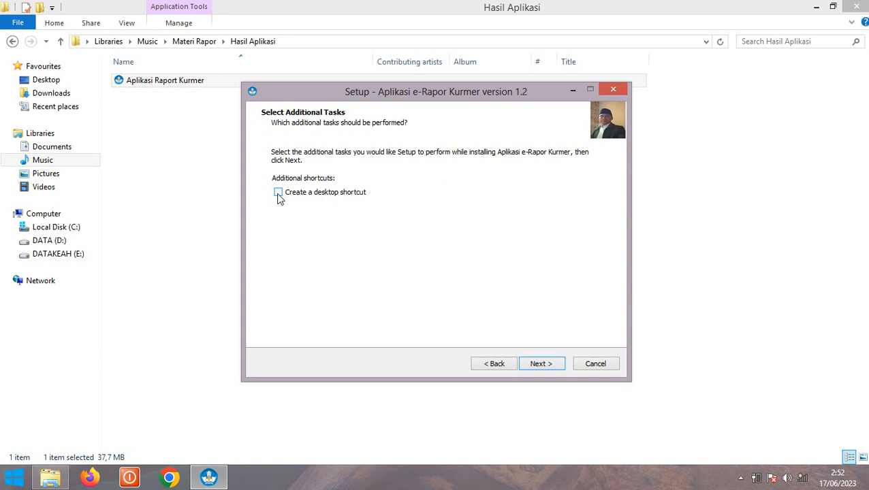
{"action": "left_click", "coordinate": [540, 367]}
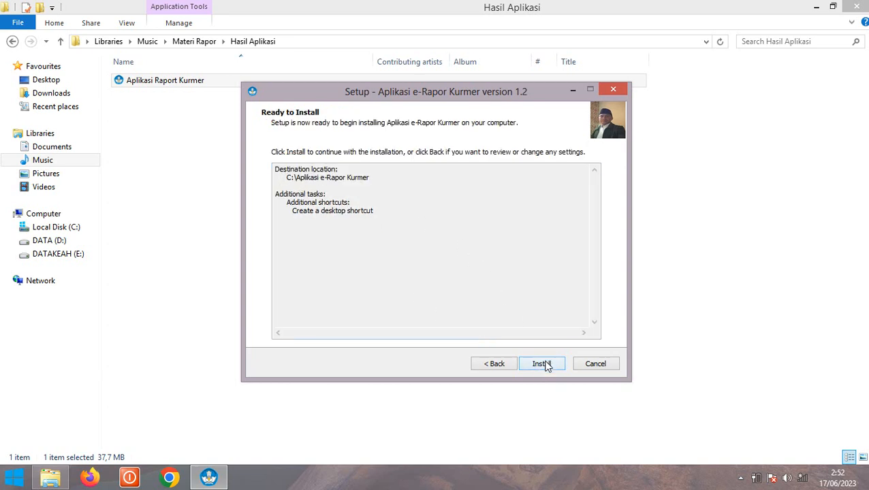
{"action": "left_click", "coordinate": [542, 366]}
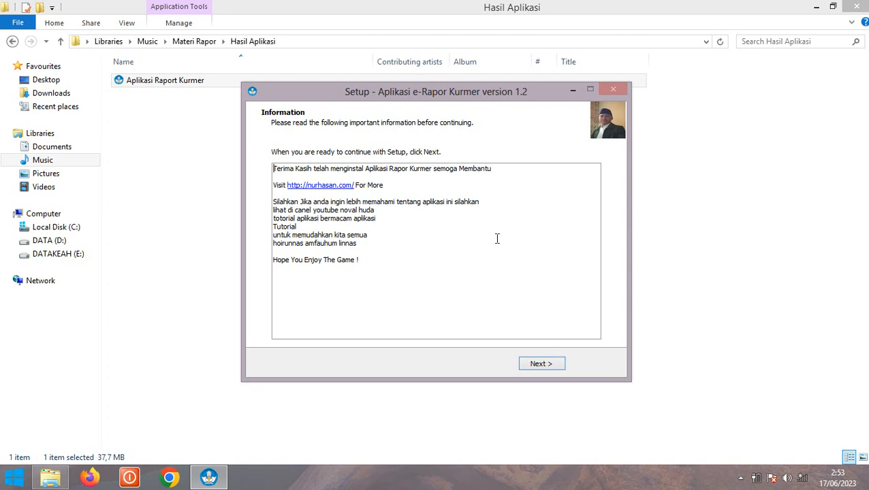
{"action": "left_click", "coordinate": [543, 364]}
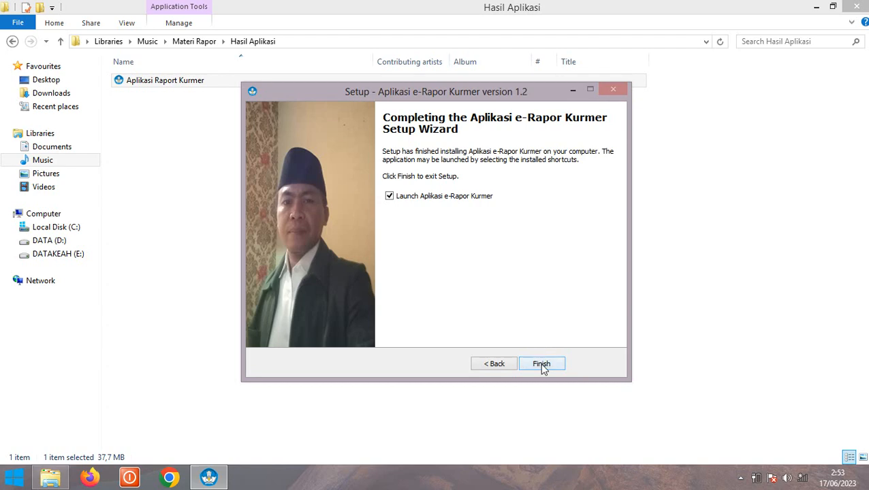
{"action": "left_click", "coordinate": [541, 364]}
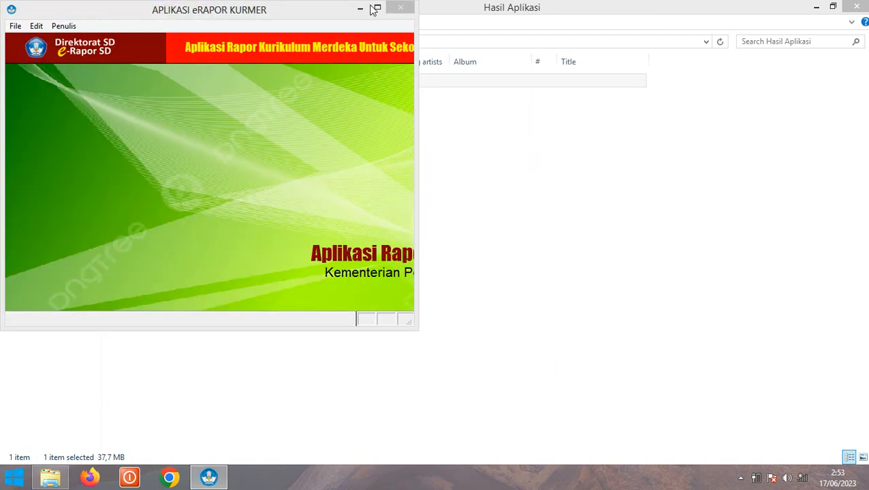
Maximize the app, view the developer profile under Penulis, then bring up the File > Log IN/OUT form
{"action": "left_click", "coordinate": [374, 9]}
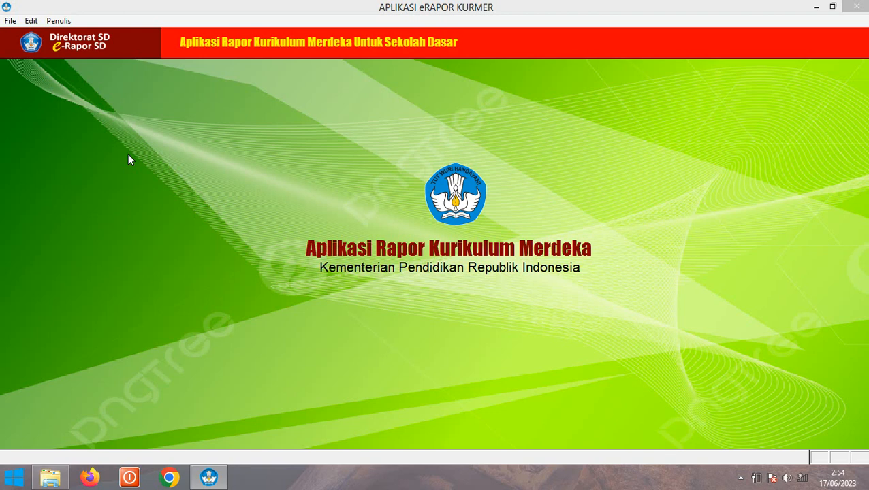
{"action": "left_click", "coordinate": [58, 21]}
{"action": "left_click", "coordinate": [59, 32]}
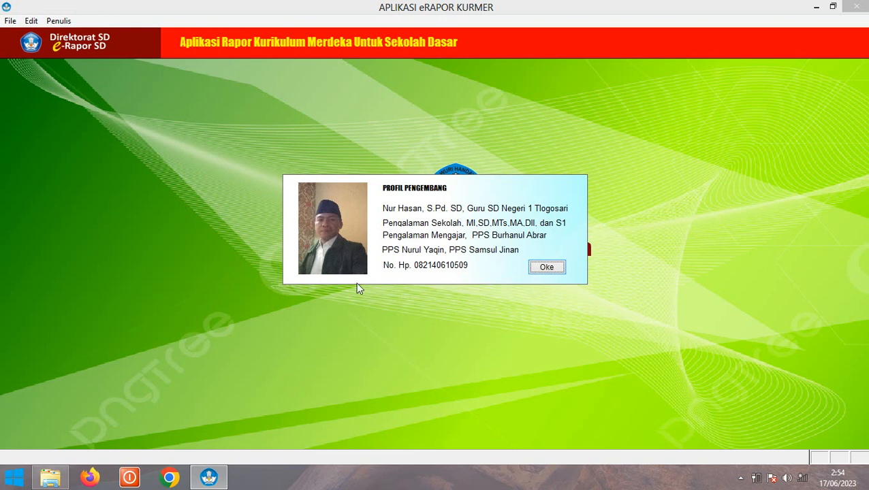
{"action": "left_click", "coordinate": [552, 269]}
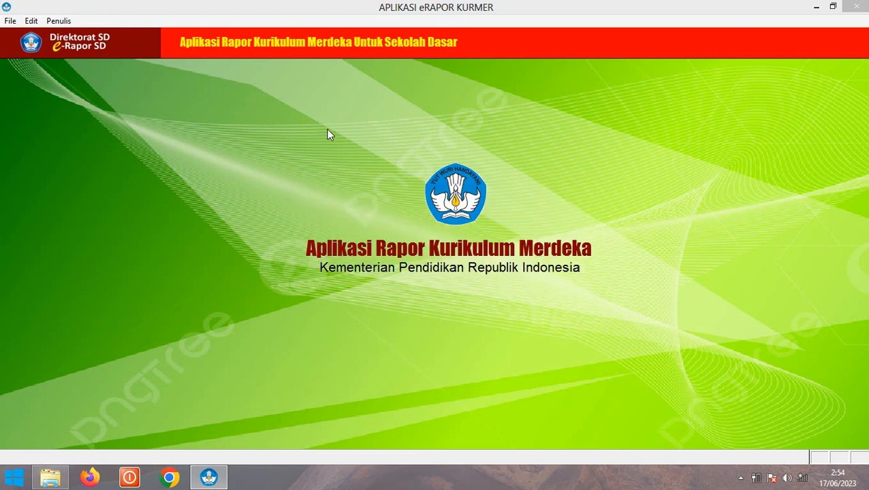
{"action": "left_click", "coordinate": [10, 20]}
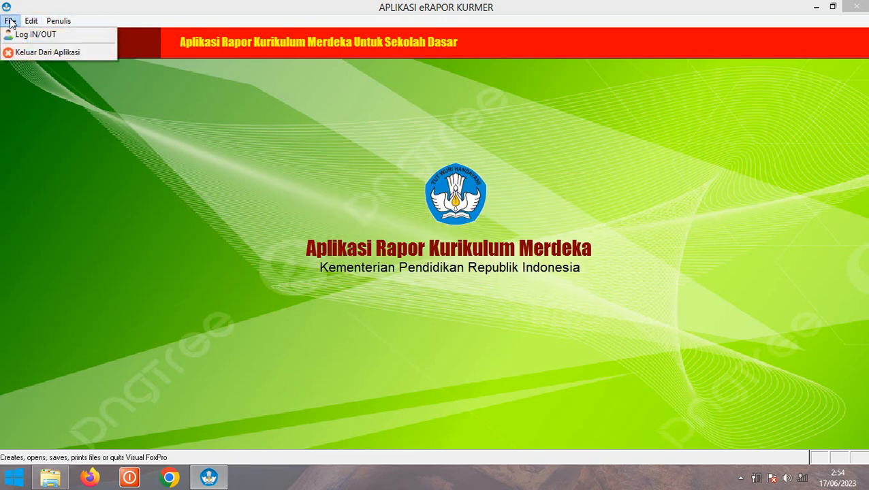
{"action": "left_click", "coordinate": [19, 36]}
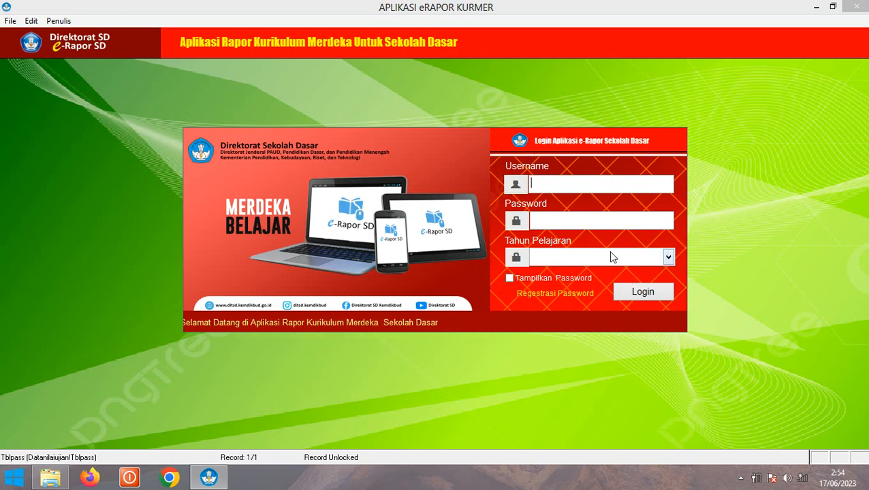
Register a new password for the admin username and confirm the successful registration
{"action": "left_click", "coordinate": [555, 293]}
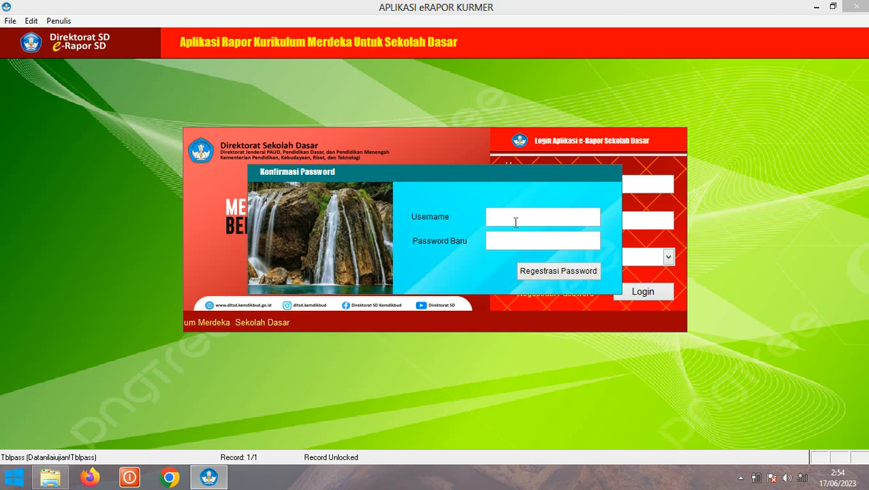
{"action": "type", "text": "admin"}
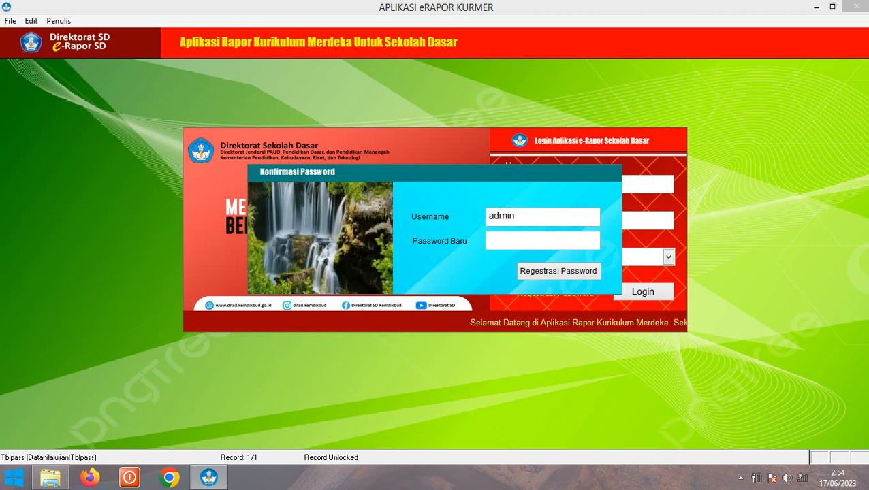
{"action": "left_click", "coordinate": [497, 238]}
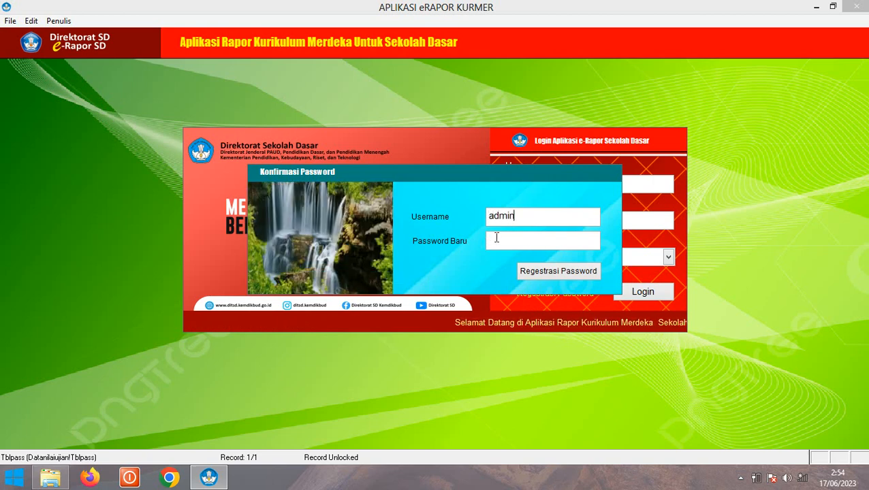
{"action": "type", "text": "admin"}
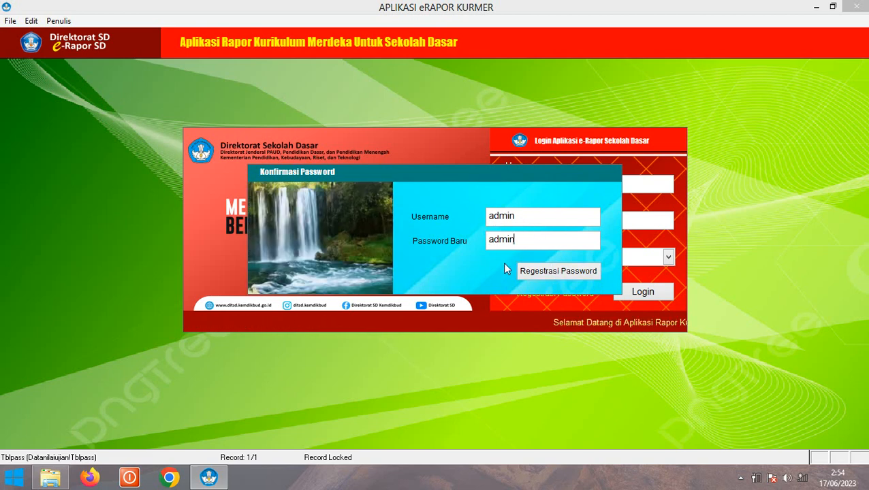
{"action": "left_click", "coordinate": [544, 273]}
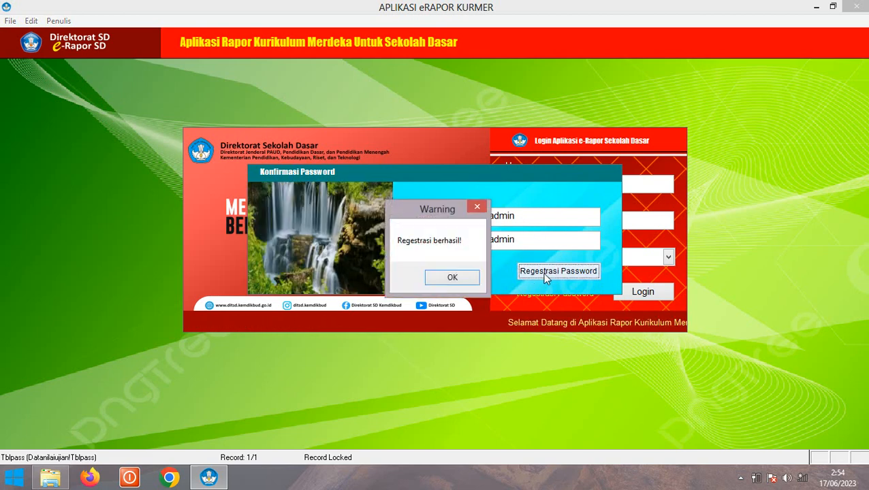
{"action": "left_click", "coordinate": [452, 279]}
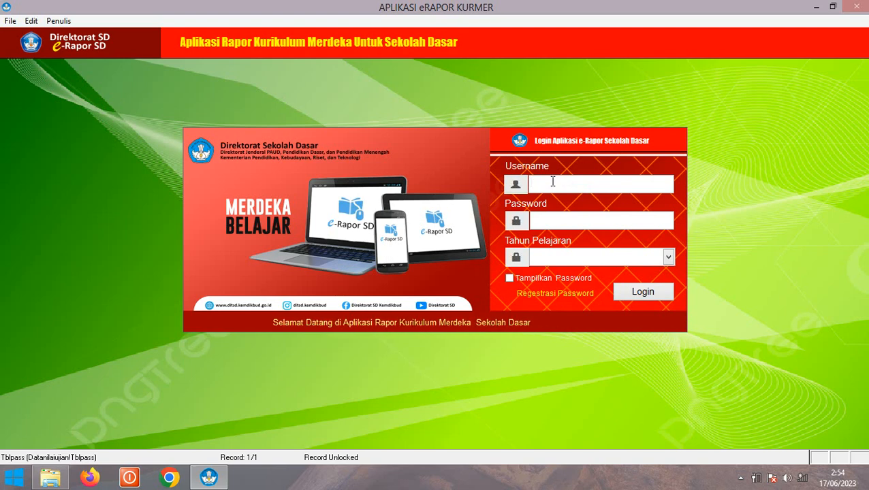
Log in as admin with school year 2022-2023 and acknowledge the MASUK message
{"action": "type", "text": "admin"}
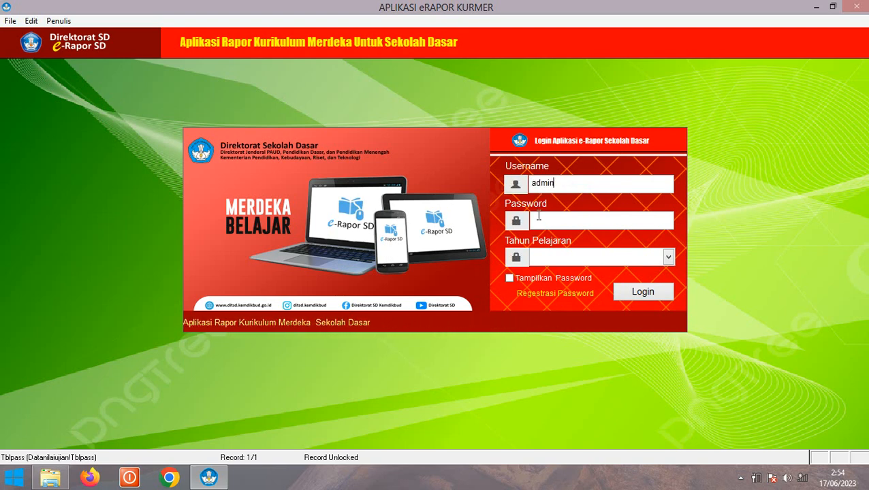
{"action": "left_click", "coordinate": [538, 216]}
{"action": "type", "text": "admin"}
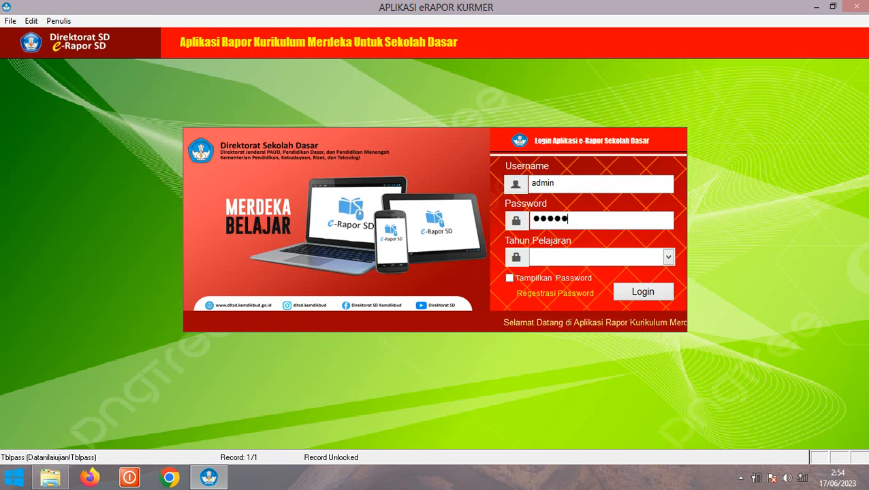
{"action": "left_click", "coordinate": [544, 257]}
{"action": "left_click", "coordinate": [549, 273]}
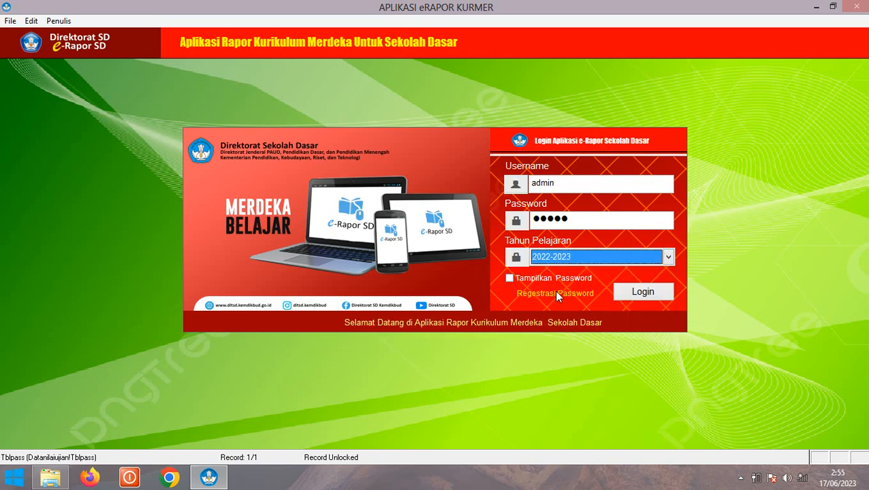
{"action": "left_click", "coordinate": [643, 292]}
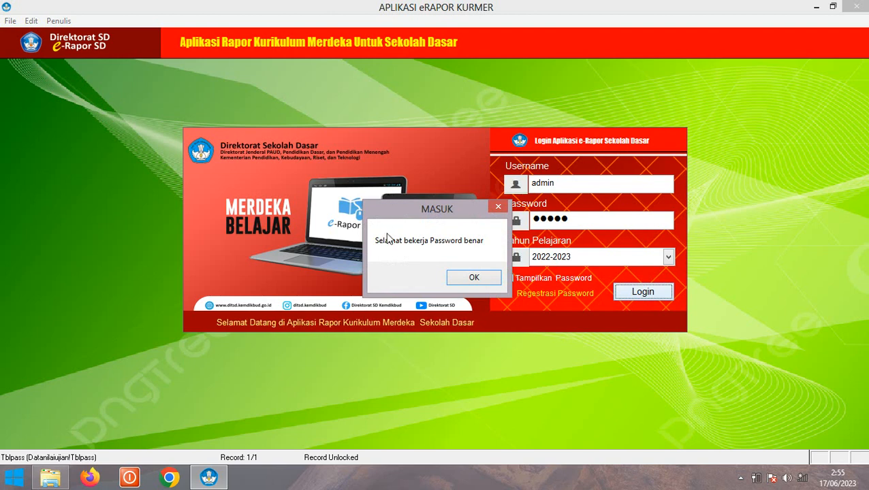
{"action": "left_click", "coordinate": [466, 279]}
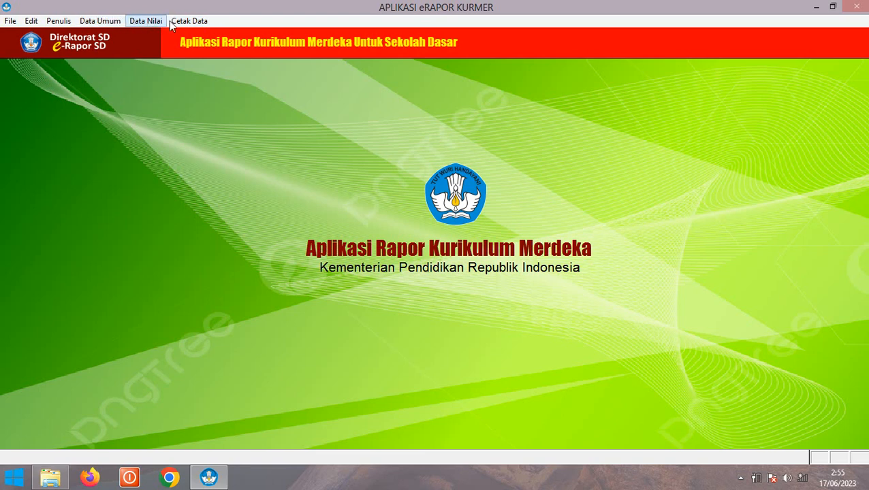
Open Data Sekolah and keep Semester 1 (Ganjil) and school year 2022-2023
{"action": "left_click", "coordinate": [92, 22]}
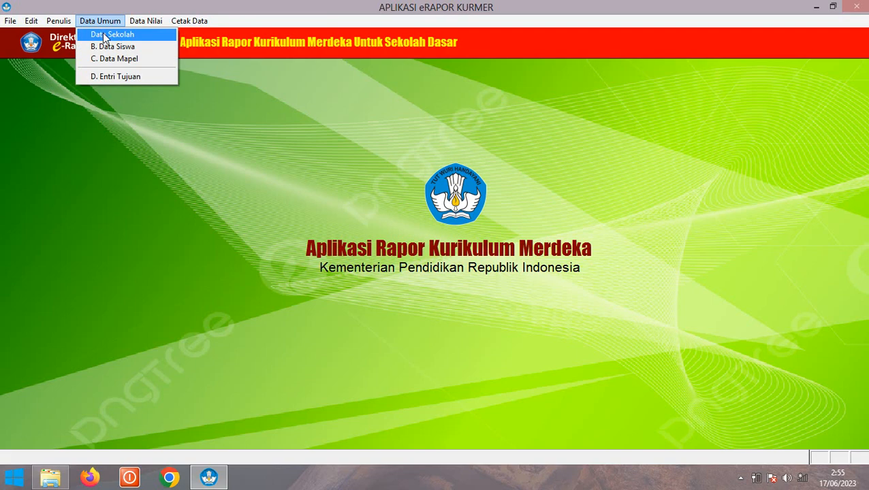
{"action": "left_click", "coordinate": [104, 38]}
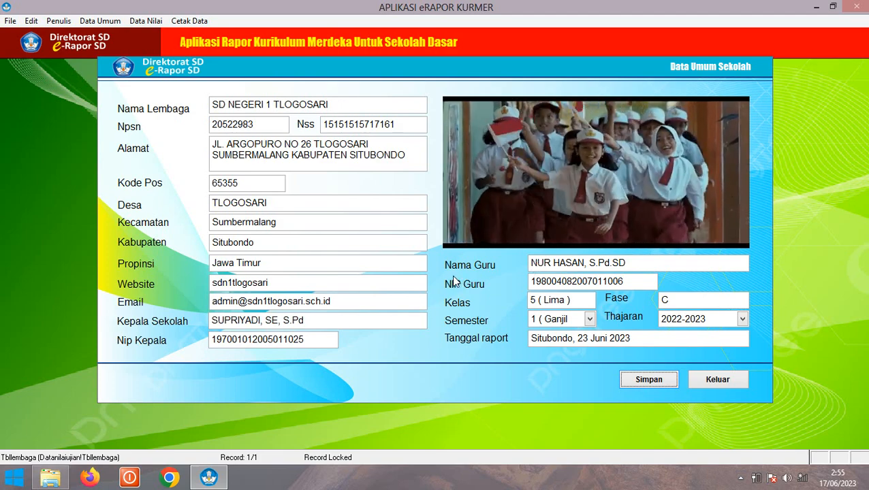
{"action": "left_click", "coordinate": [589, 320]}
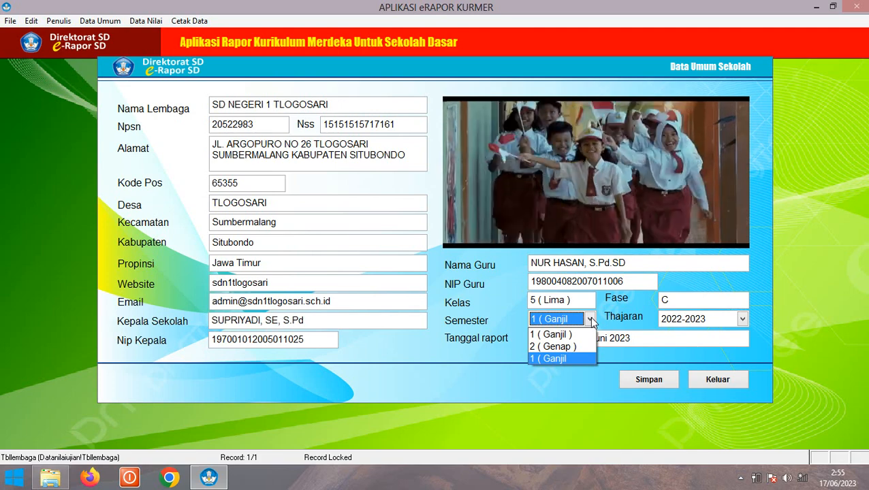
{"action": "left_click", "coordinate": [592, 323]}
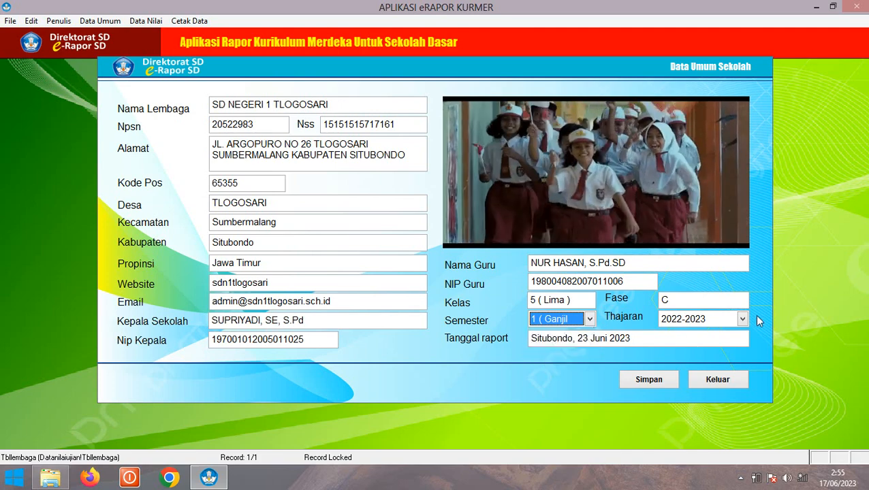
{"action": "left_click", "coordinate": [743, 321]}
{"action": "left_click", "coordinate": [742, 320]}
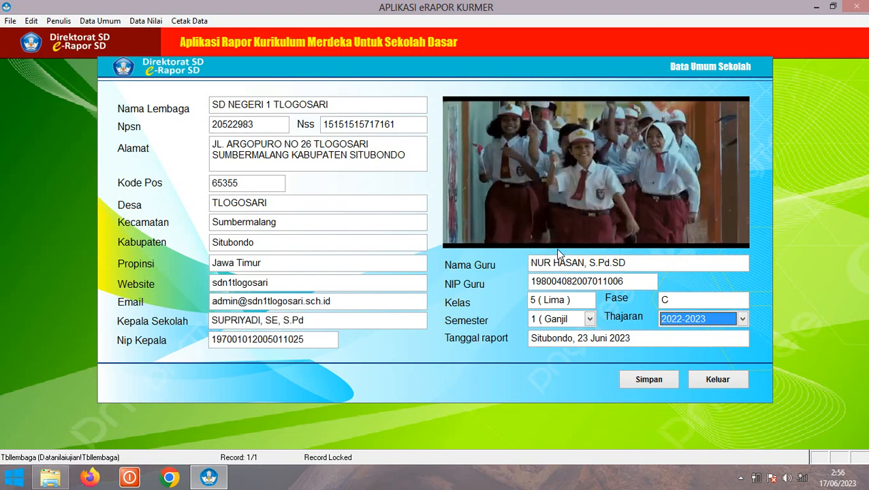
Change Tanggal raport from 23 to 24 Juni 2023, save, and close the school data form
{"action": "left_click", "coordinate": [586, 337]}
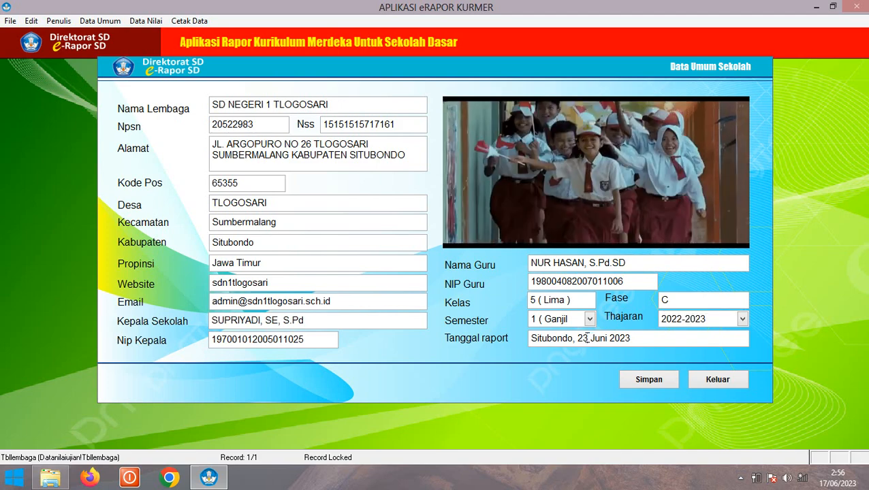
{"action": "key", "text": "BackSpace"}
{"action": "type", "text": "4"}
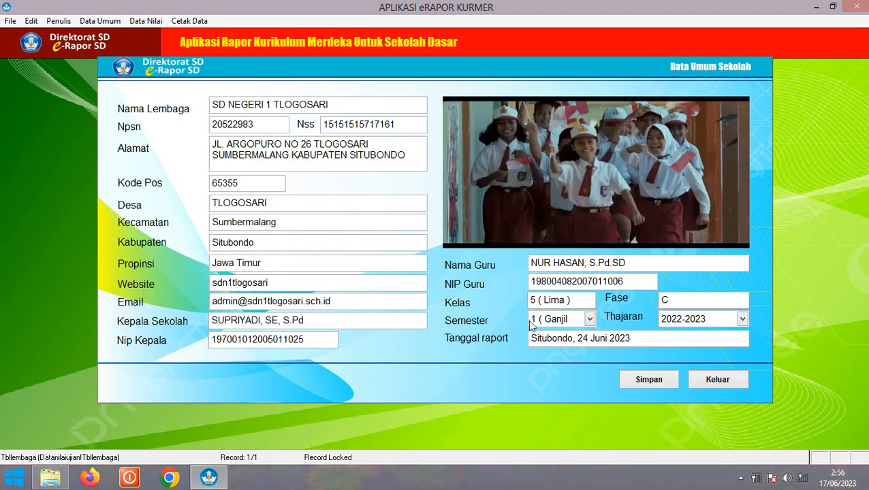
{"action": "left_click", "coordinate": [647, 383]}
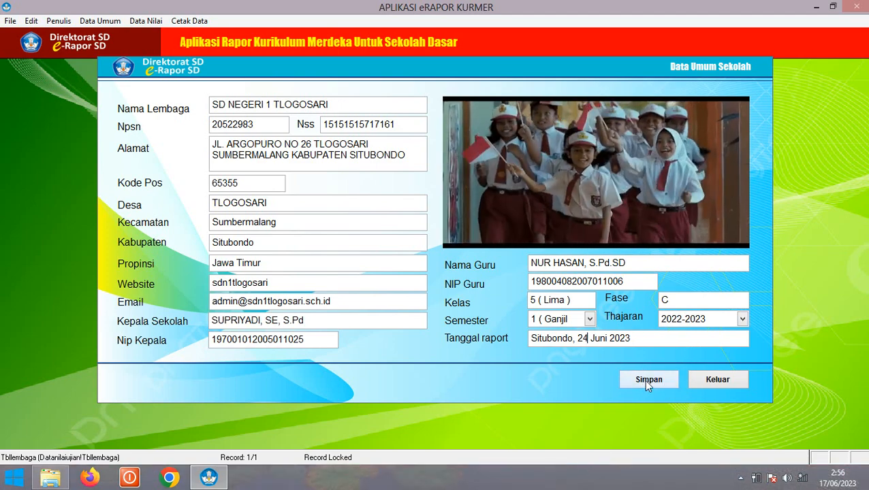
{"action": "left_click", "coordinate": [455, 281]}
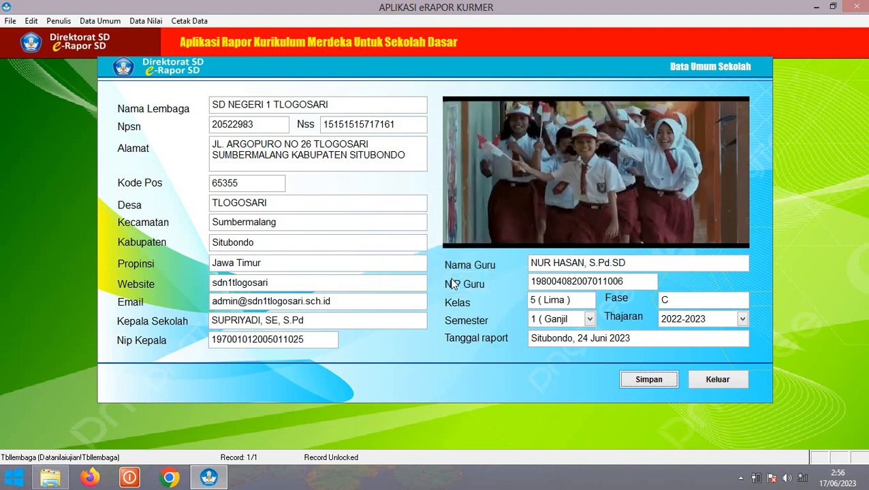
{"action": "left_click", "coordinate": [724, 384]}
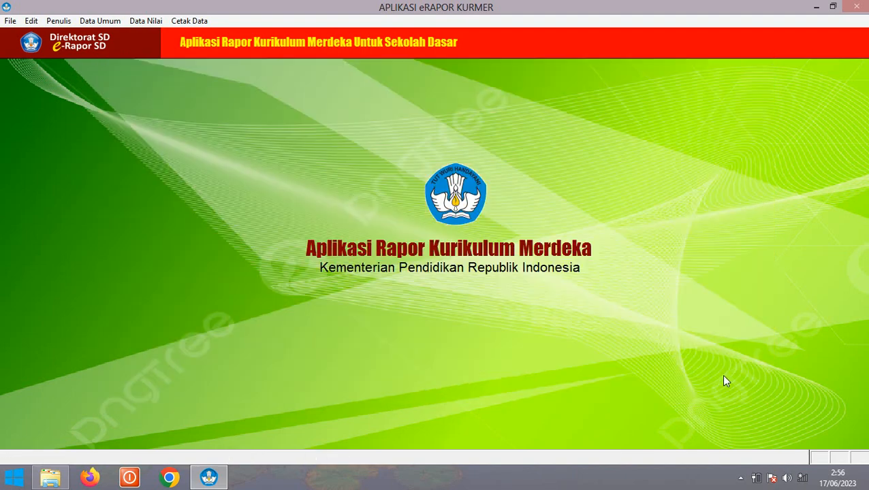
{"action": "left_click", "coordinate": [100, 21]}
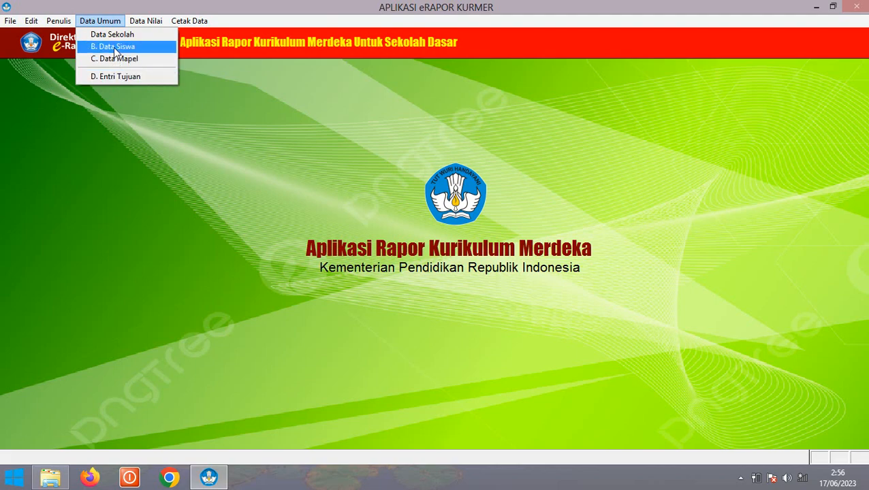
Open Data Siswa, review the records of students 510 and 502, and delete the student records
{"action": "left_click", "coordinate": [115, 47]}
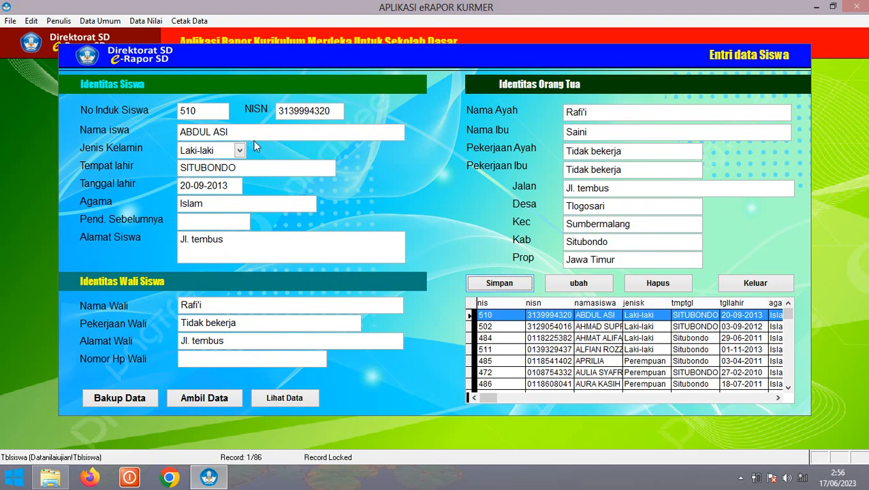
{"action": "left_click", "coordinate": [557, 330]}
{"action": "left_click", "coordinate": [557, 318]}
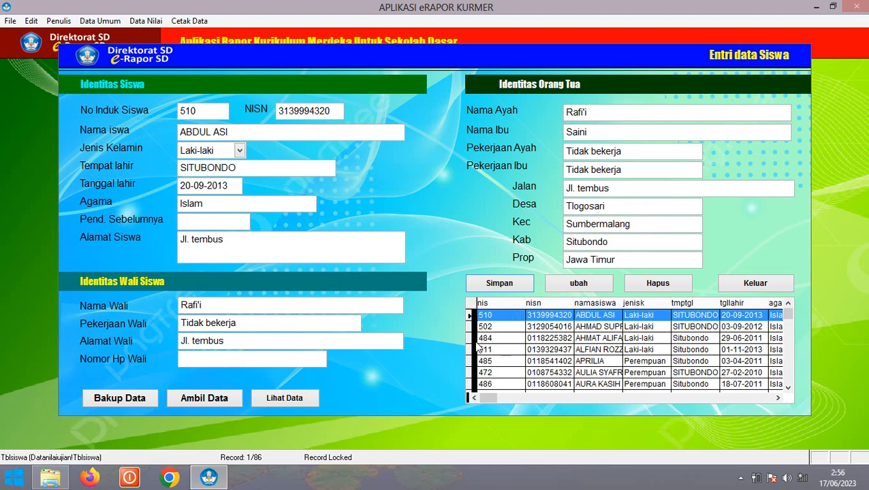
{"action": "left_click", "coordinate": [581, 329]}
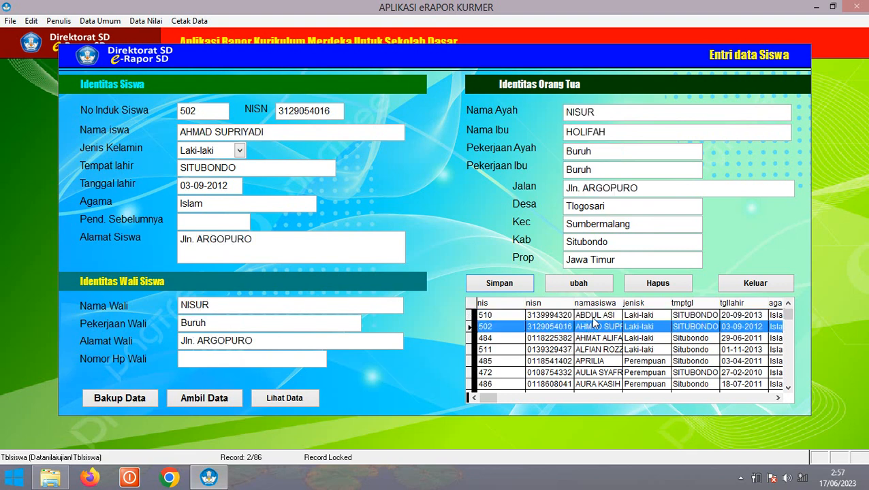
{"action": "left_click", "coordinate": [591, 318]}
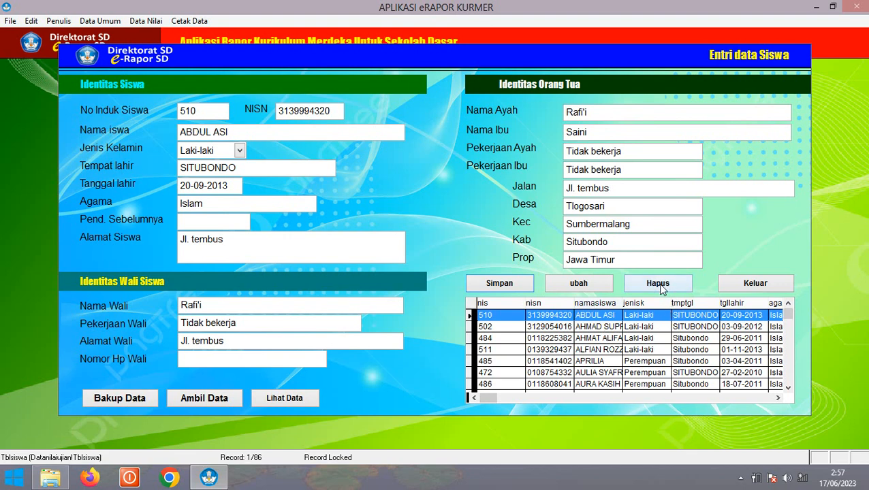
{"action": "left_click", "coordinate": [657, 283]}
{"action": "left_click", "coordinate": [461, 279]}
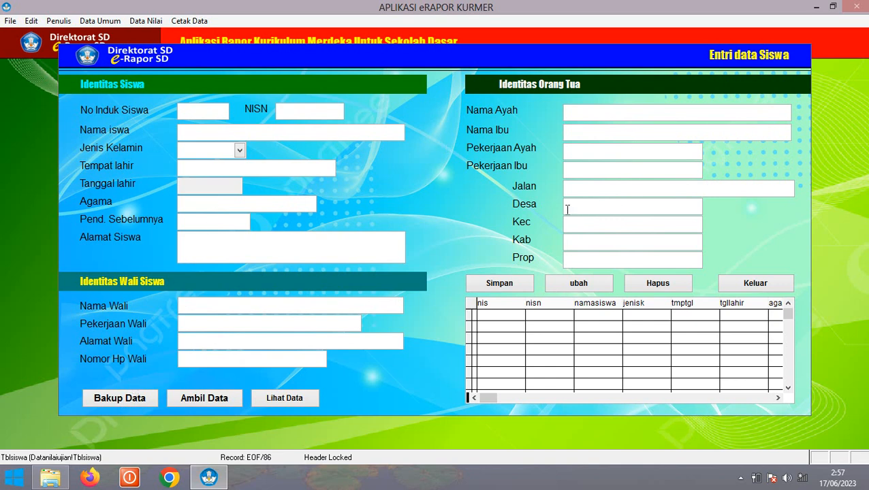
Back up the student data, confirming it, until the Bakup Berhasil message appears
{"action": "left_click", "coordinate": [116, 402]}
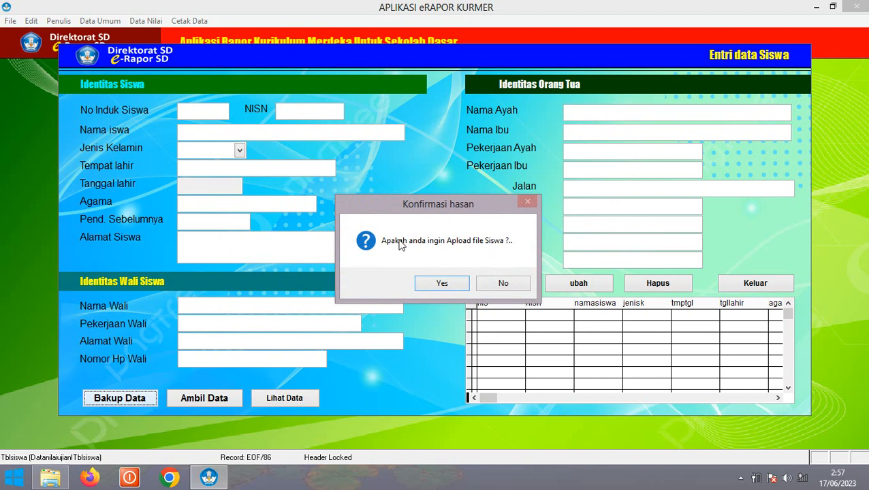
{"action": "left_click", "coordinate": [442, 286]}
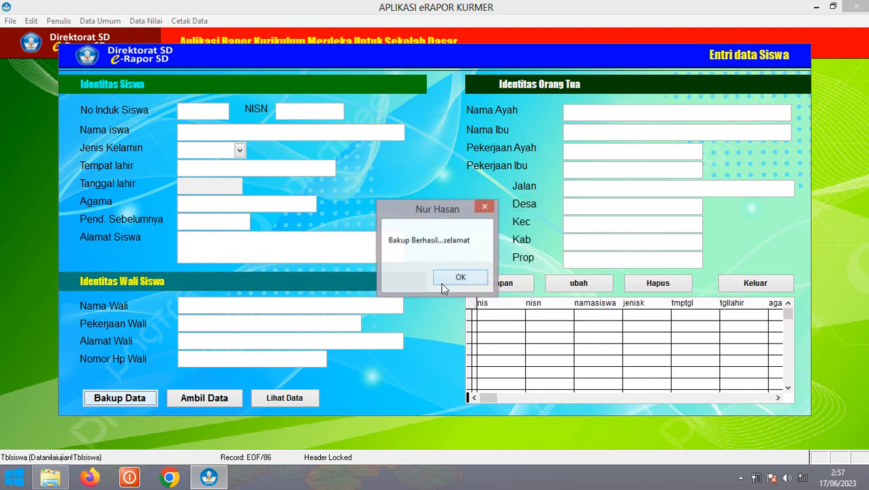
{"action": "left_click", "coordinate": [455, 278]}
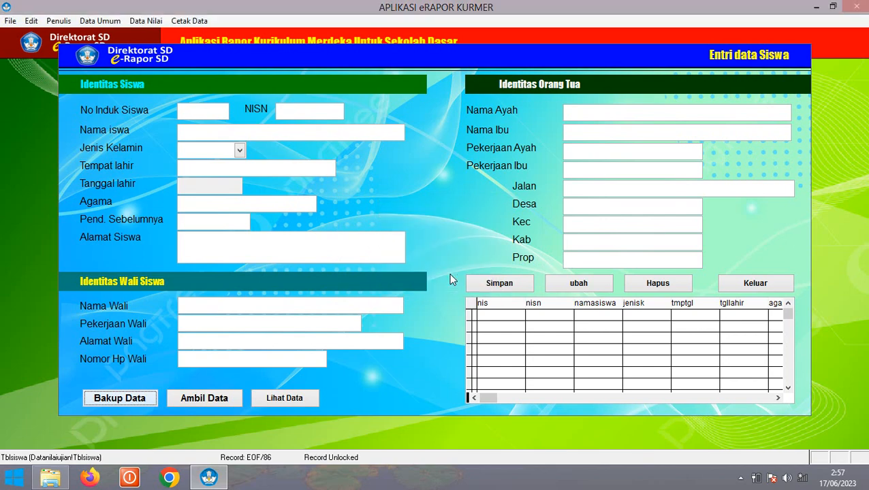
{"action": "left_click", "coordinate": [49, 480]}
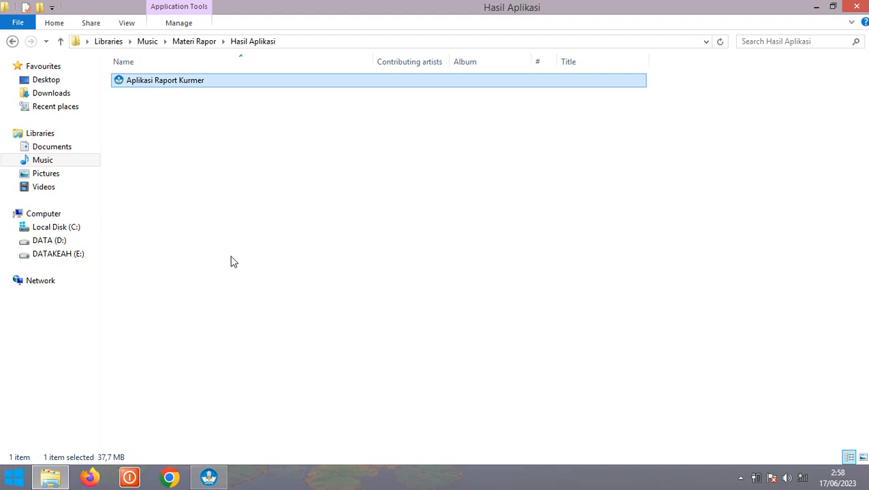
Go to C:\Aplikasi e-Rapor Kurmer on Local Disk (C:) and browse its 53 items
{"action": "left_click", "coordinate": [72, 229]}
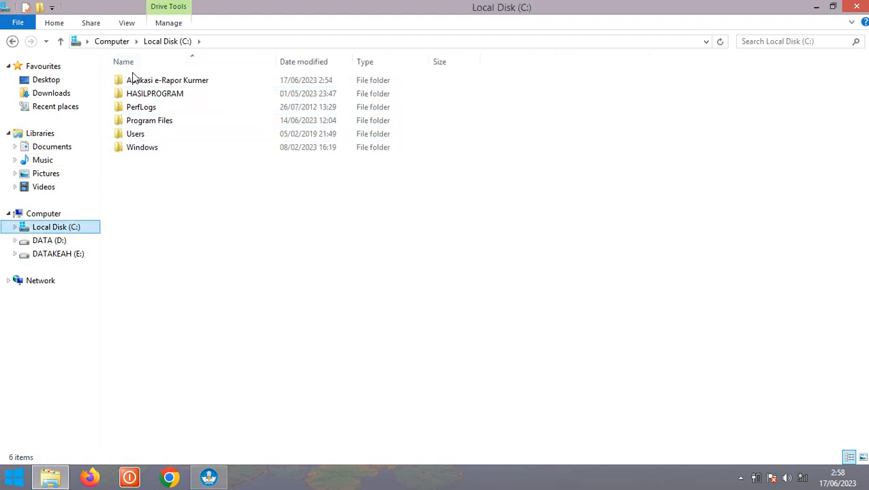
{"action": "double_click", "coordinate": [172, 81]}
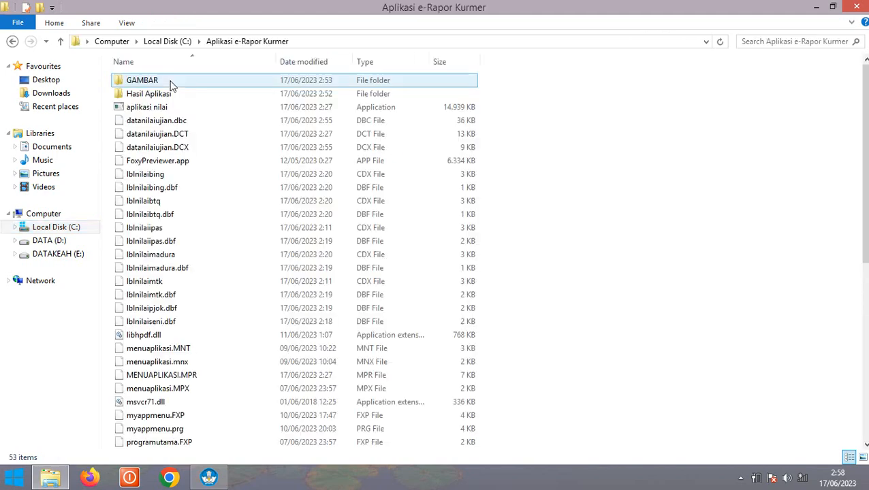
{"action": "scroll", "coordinate": [197, 294], "scroll_direction": "down", "scroll_amount": 8}
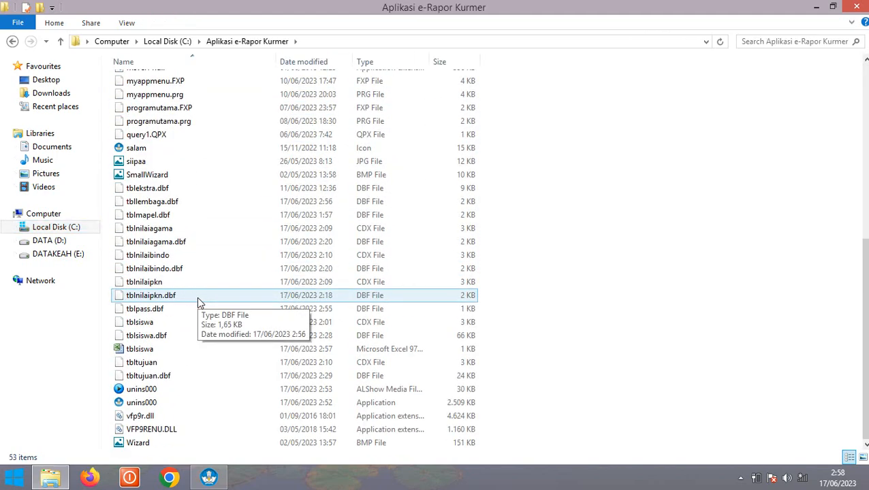
{"action": "scroll", "coordinate": [198, 300], "scroll_direction": "up", "scroll_amount": 8}
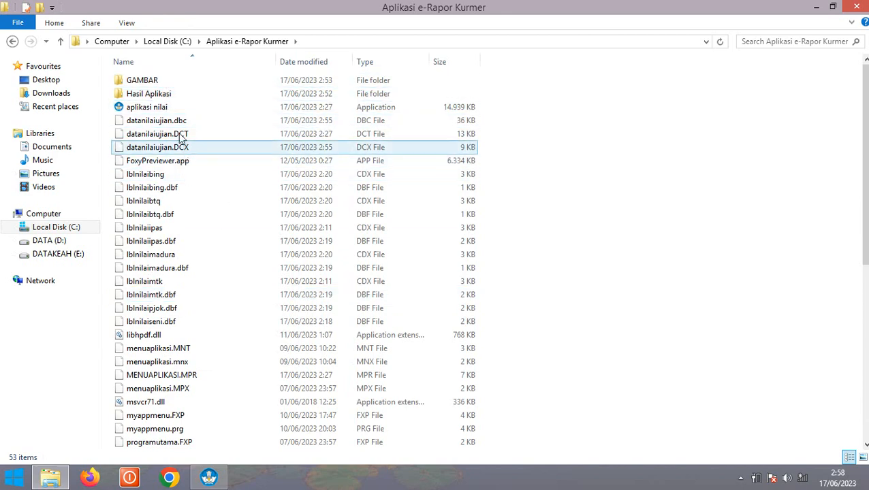
{"action": "scroll", "coordinate": [207, 206], "scroll_direction": "down", "scroll_amount": 6}
{"action": "scroll", "coordinate": [207, 259], "scroll_direction": "down", "scroll_amount": 2}
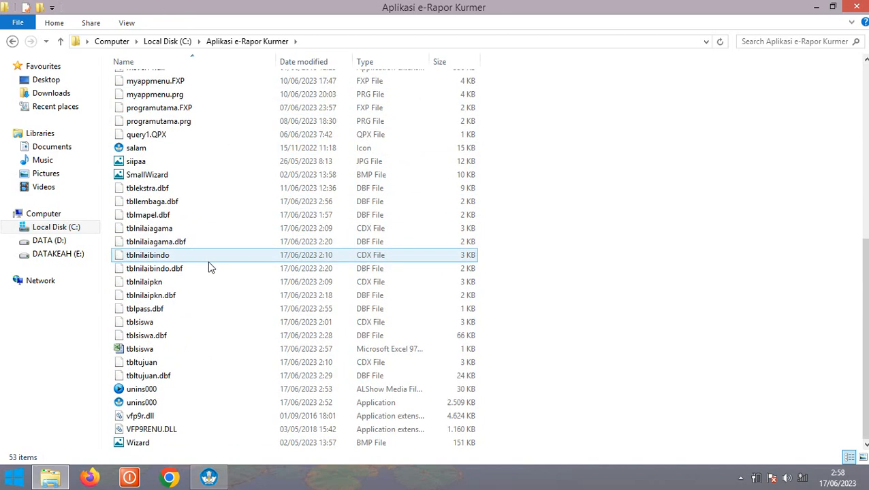
{"action": "scroll", "coordinate": [205, 204], "scroll_direction": "up", "scroll_amount": 8}
{"action": "scroll", "coordinate": [202, 180], "scroll_direction": "down", "scroll_amount": 8}
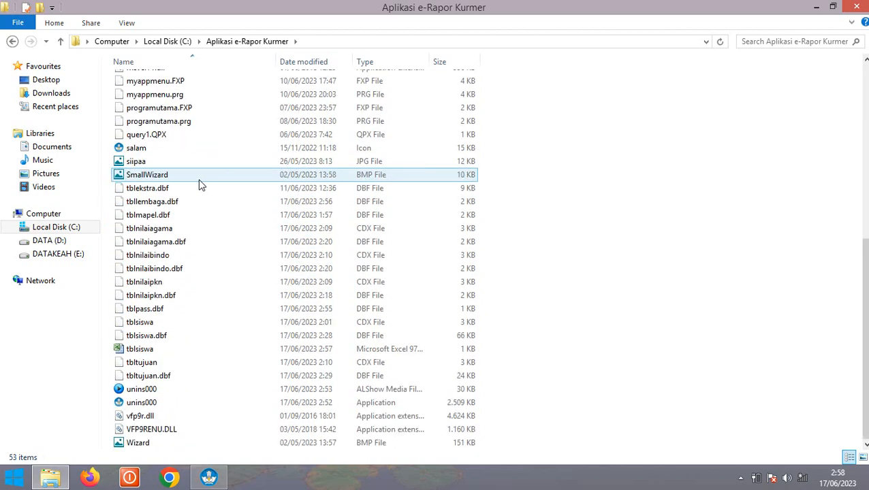
{"action": "scroll", "coordinate": [201, 185], "scroll_direction": "up", "scroll_amount": 8}
{"action": "scroll", "coordinate": [201, 185], "scroll_direction": "down", "scroll_amount": 1}
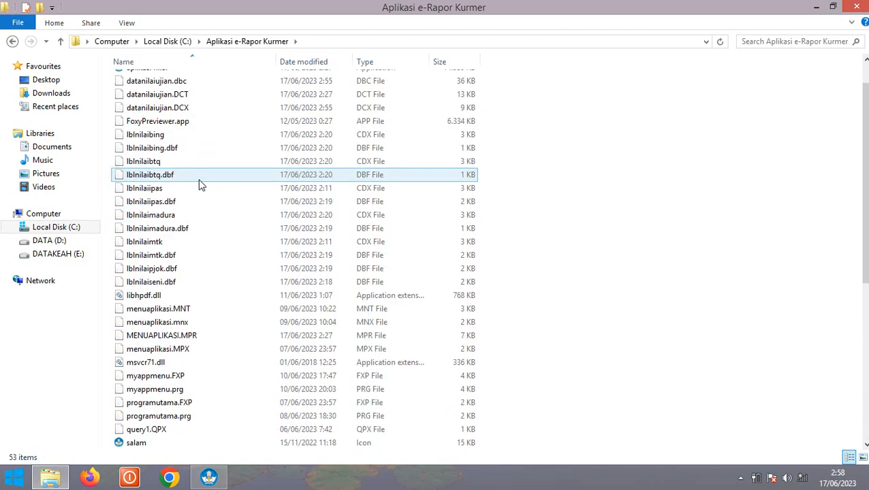
{"action": "scroll", "coordinate": [202, 191], "scroll_direction": "down", "scroll_amount": 7}
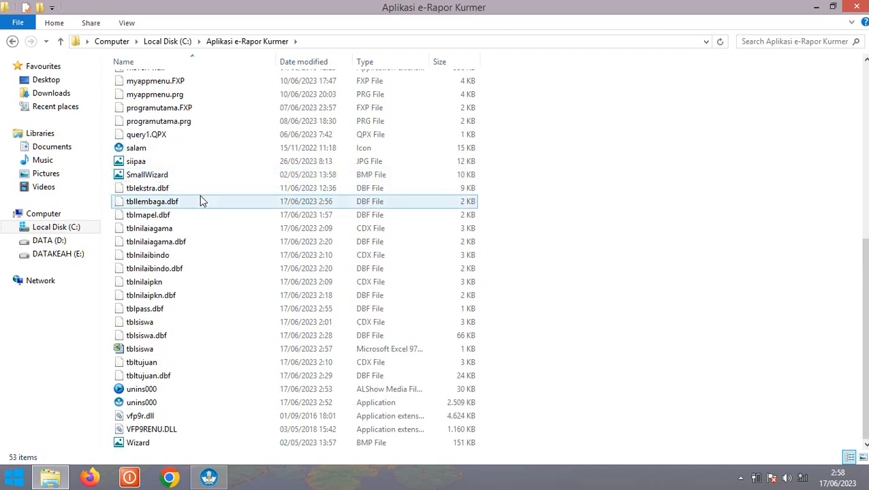
{"action": "scroll", "coordinate": [197, 122], "scroll_direction": "up", "scroll_amount": 8}
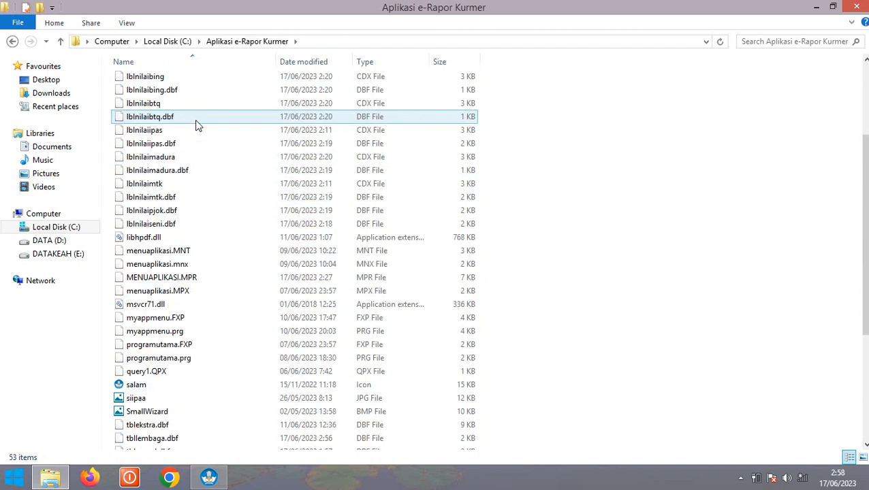
{"action": "scroll", "coordinate": [196, 125], "scroll_direction": "up", "scroll_amount": 1}
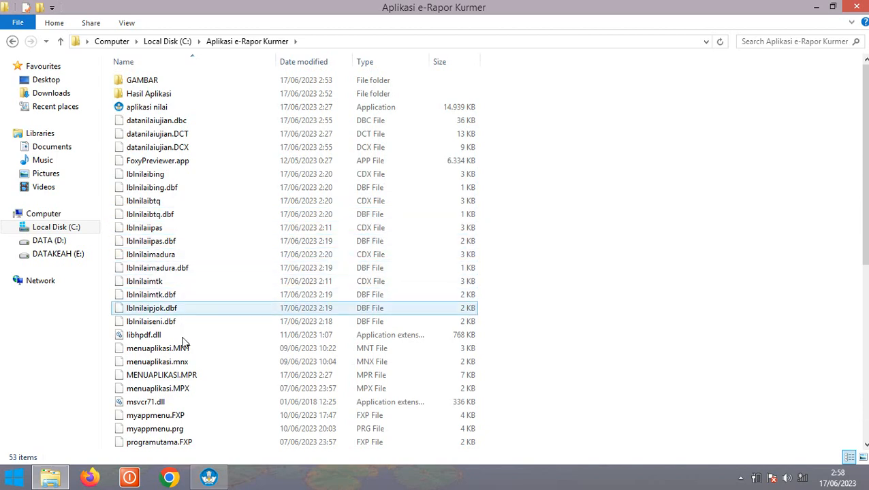
Select the tblsiswa Microsoft Excel file in the folder listing
{"action": "left_click", "coordinate": [178, 164]}
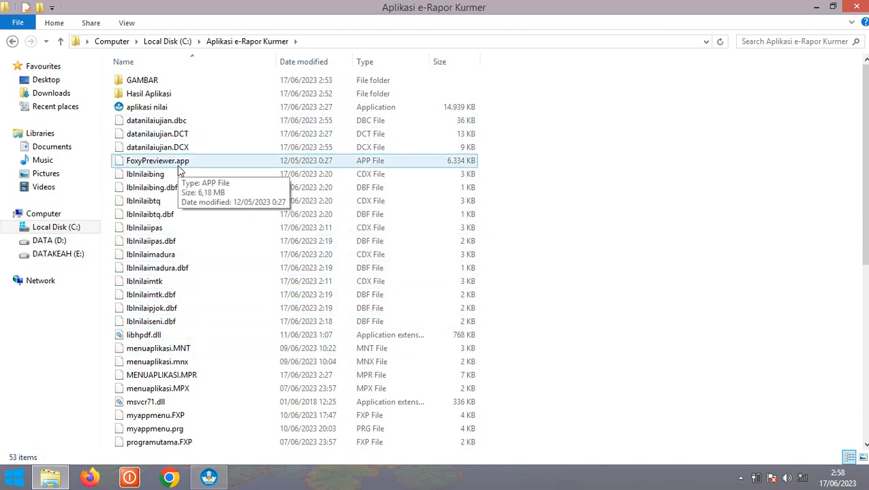
{"action": "scroll", "coordinate": [182, 170], "scroll_direction": "down", "scroll_amount": 8}
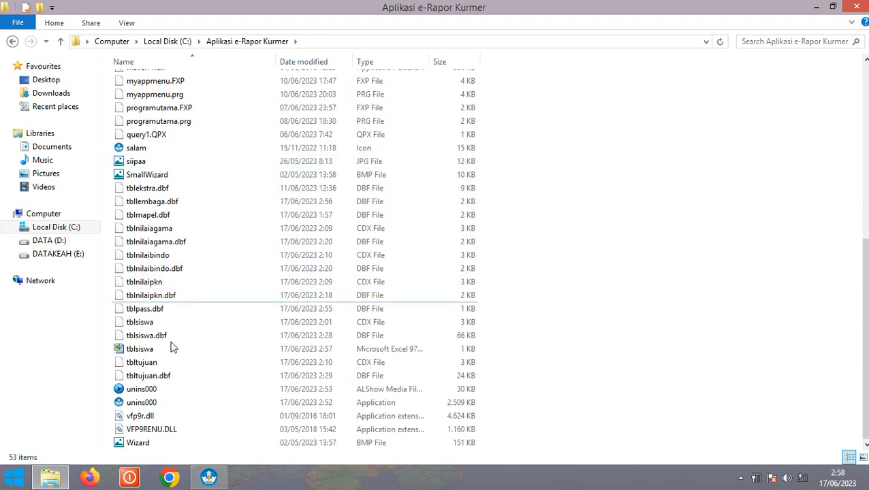
{"action": "left_click", "coordinate": [170, 348]}
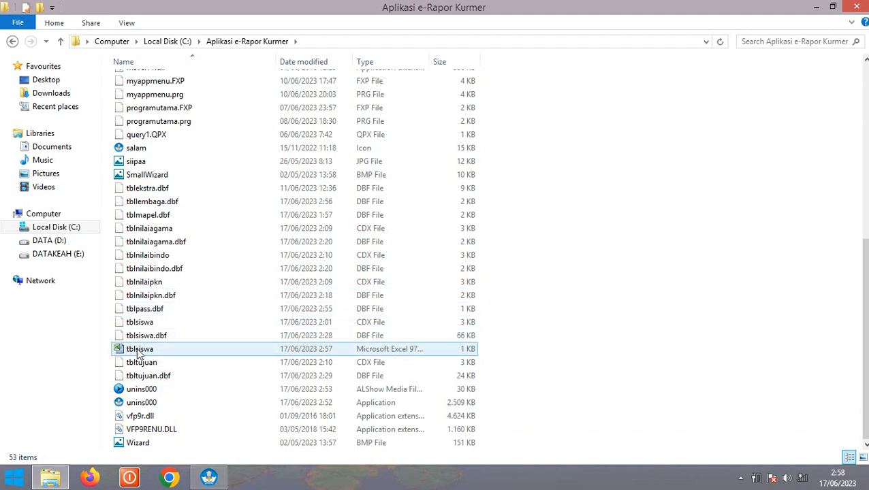
Open tblsiswa in Excel and check the nisn, namasiswa, jenisk and tmptgl column headings
{"action": "double_click", "coordinate": [140, 349]}
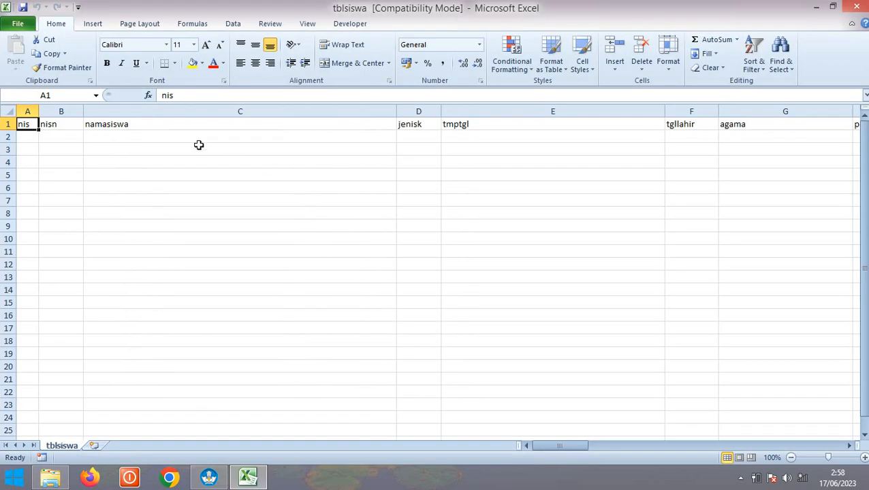
{"action": "left_click", "coordinate": [62, 123]}
{"action": "left_click", "coordinate": [119, 128]}
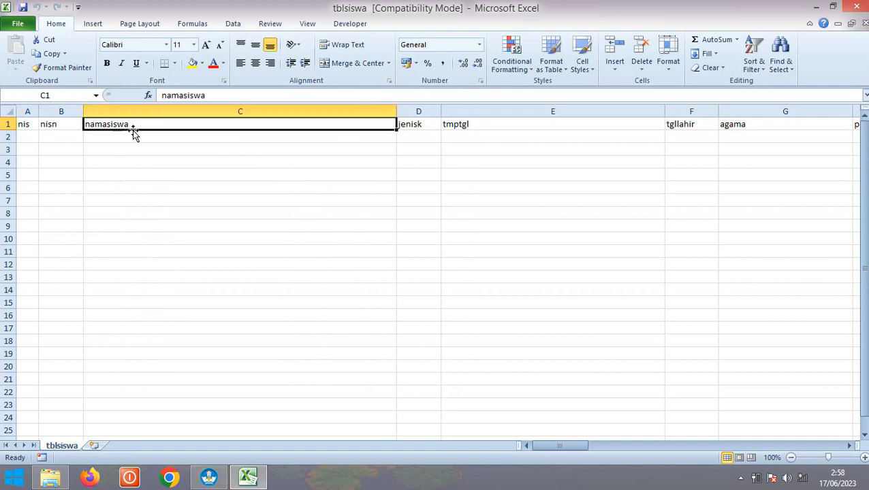
{"action": "left_click", "coordinate": [429, 126]}
{"action": "left_click", "coordinate": [475, 124]}
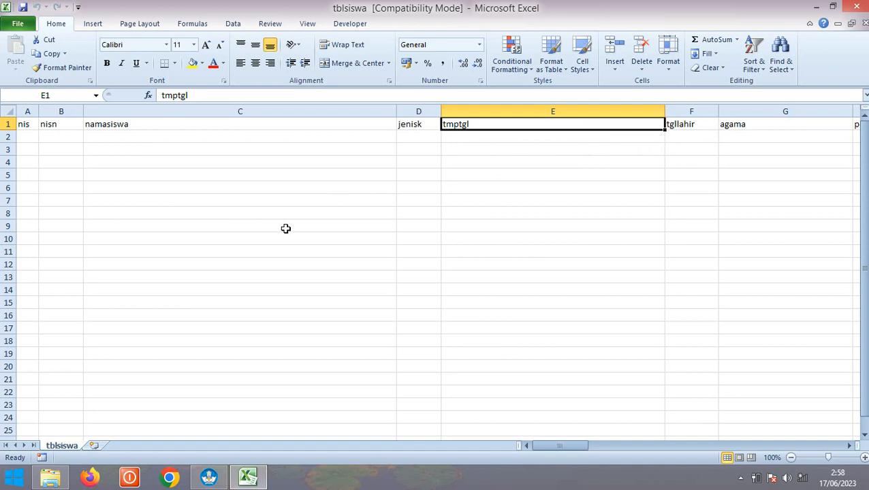
{"action": "left_click", "coordinate": [52, 479]}
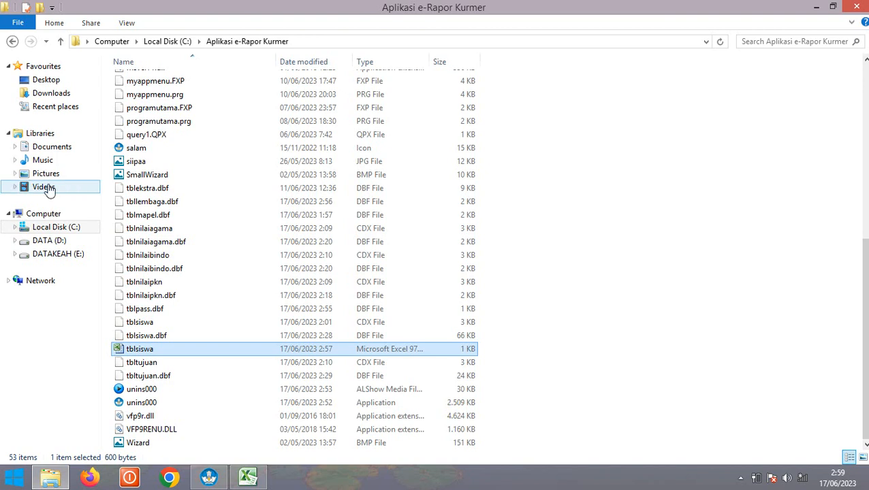
Open the tblsiswavvvvv workbook in Excel from Music > Materi Rapor
{"action": "left_click", "coordinate": [48, 164]}
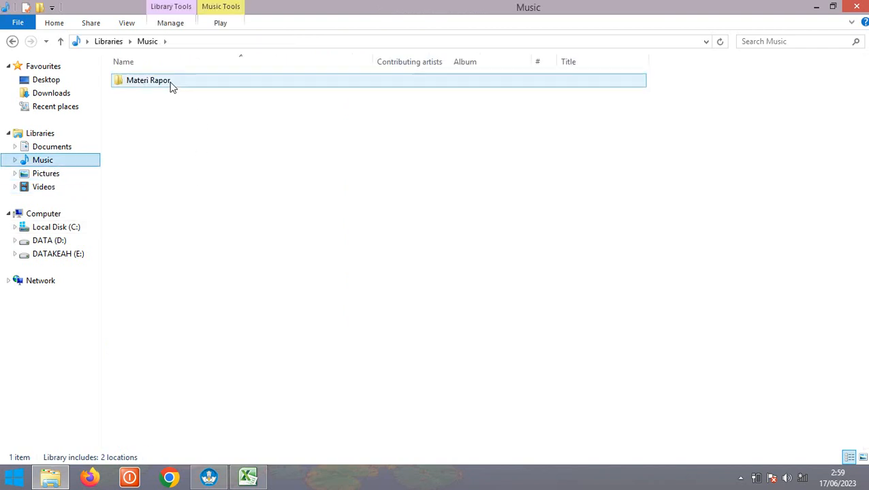
{"action": "left_click", "coordinate": [165, 84]}
{"action": "double_click", "coordinate": [165, 85]}
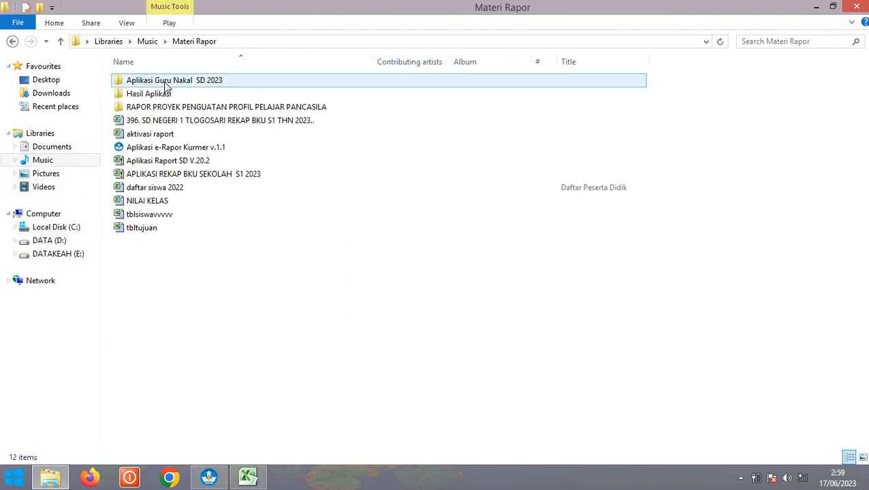
{"action": "left_click", "coordinate": [161, 219]}
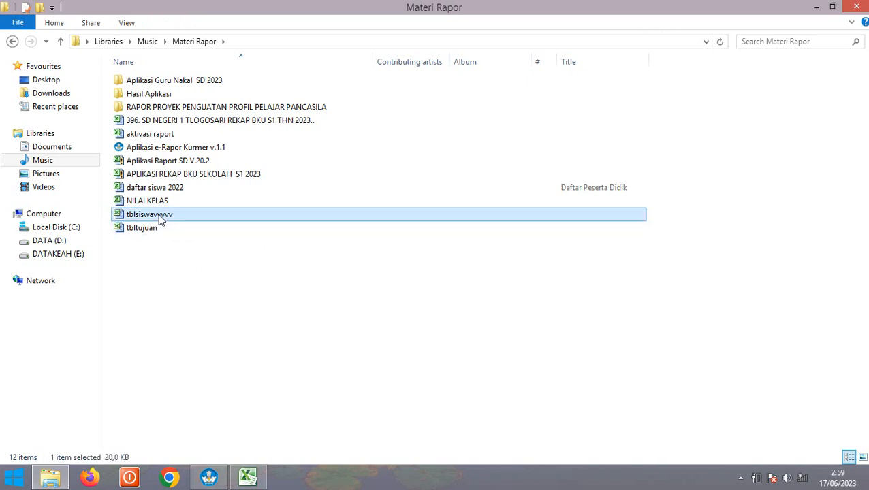
{"action": "double_click", "coordinate": [162, 219]}
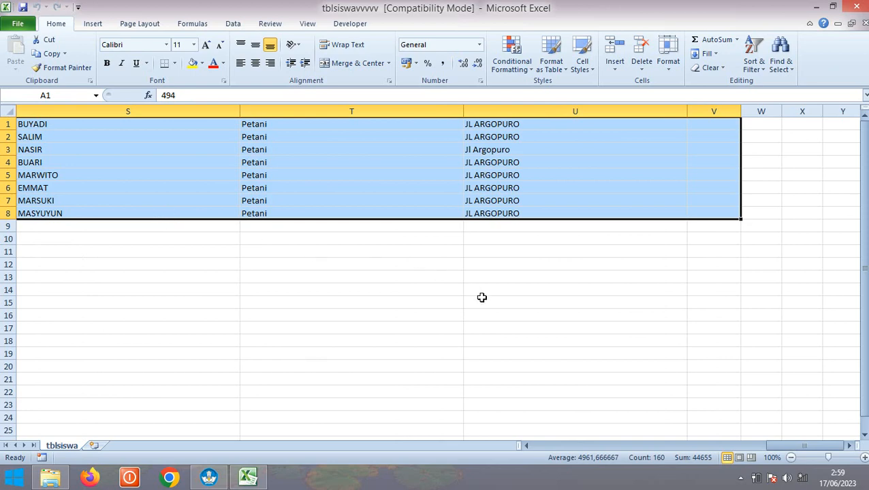
Copy student rows 1–8 in tblsiswavvvvv and return to the Materi Rapor folder
{"action": "left_click_drag", "start_coordinate": [773, 447], "coordinate": [592, 449]}
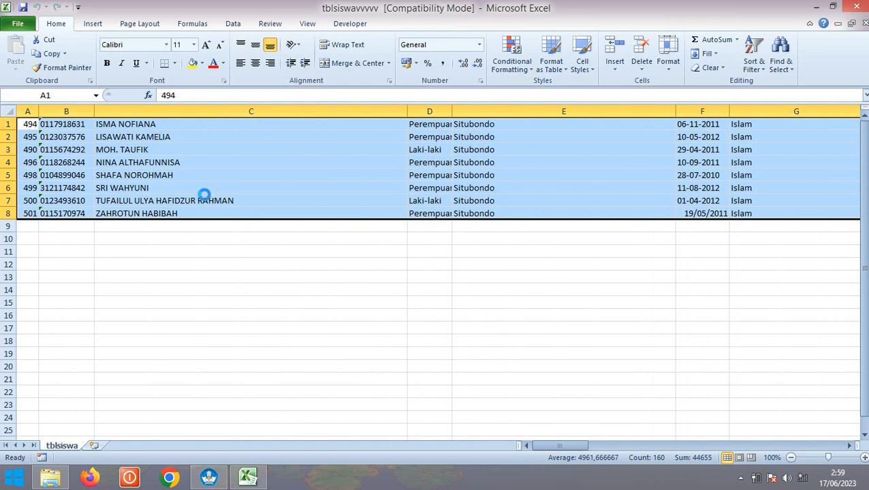
{"action": "key", "text": "ctrl+c"}
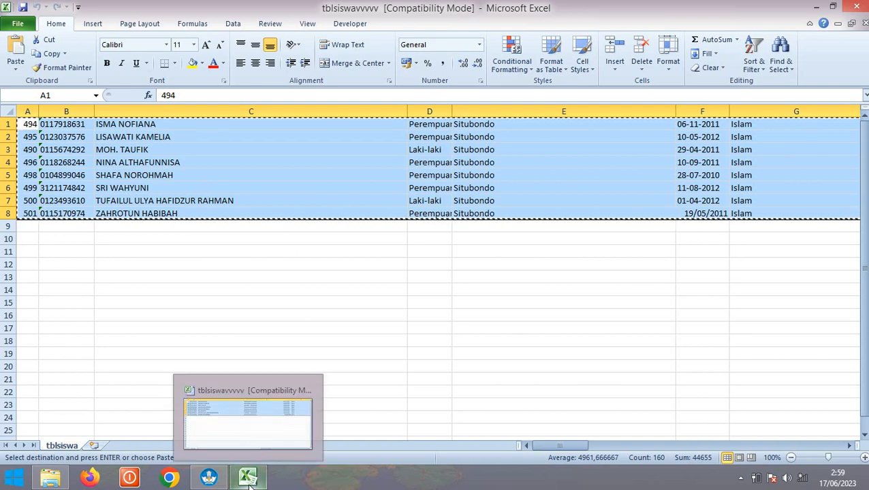
{"action": "left_click", "coordinate": [50, 479]}
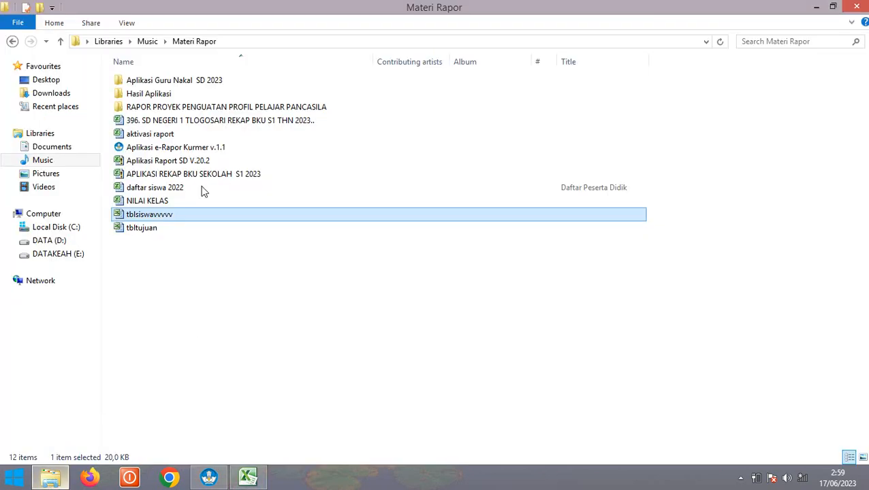
Open the tblsiswa spreadsheet from C:\Aplikasi e-Rapor Kurmer
{"action": "left_click", "coordinate": [72, 228]}
{"action": "double_click", "coordinate": [164, 81]}
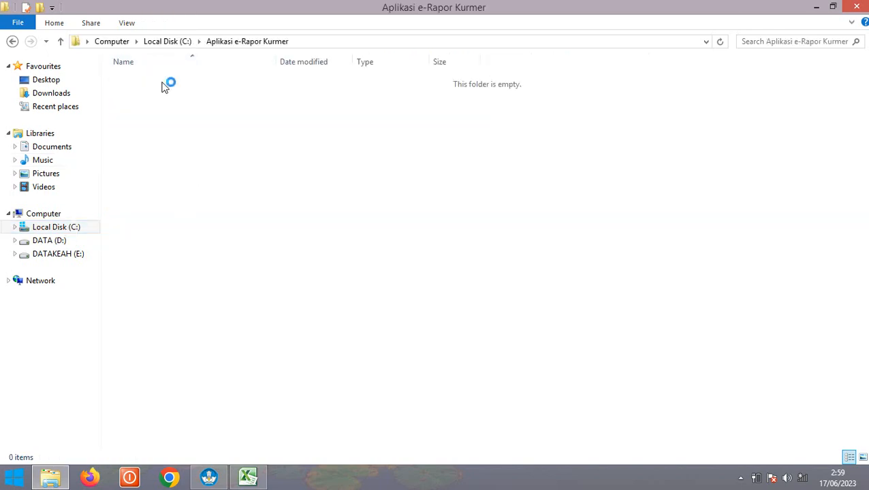
{"action": "scroll", "coordinate": [219, 267], "scroll_direction": "down", "scroll_amount": 8}
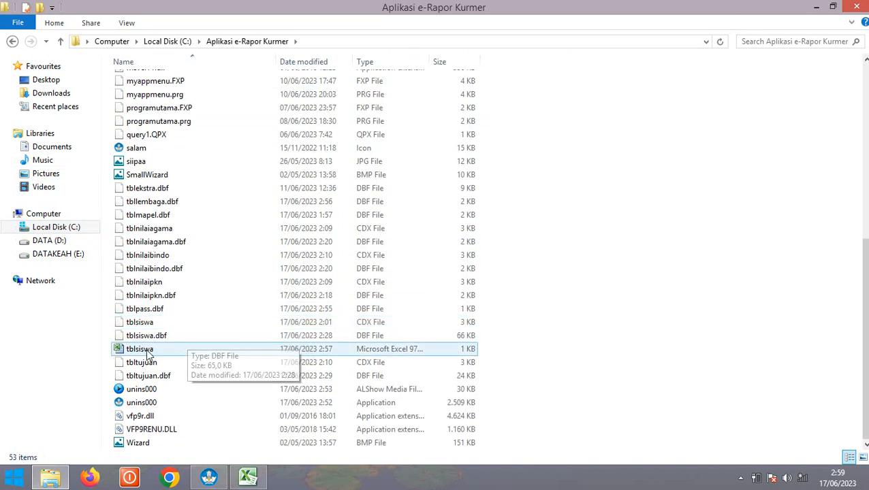
{"action": "double_click", "coordinate": [184, 348]}
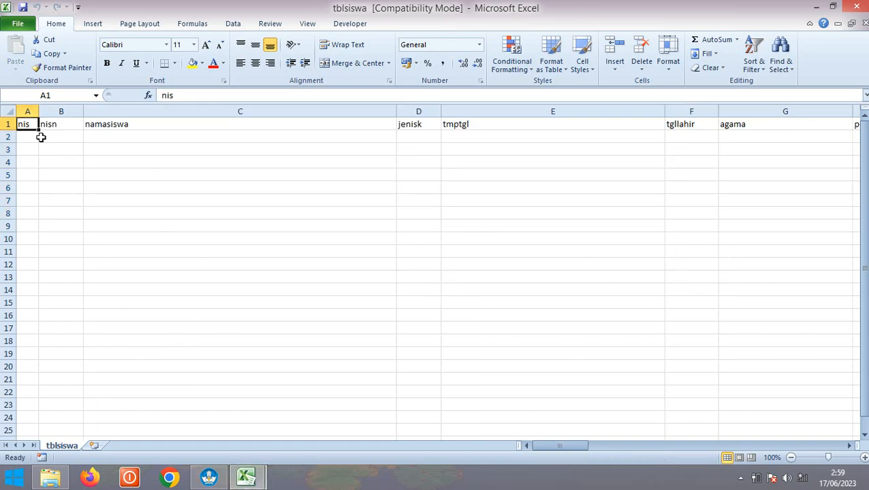
Copy the eight student records from tblsiswavvvvv and paste them into tblsiswa at A1
{"action": "left_click", "coordinate": [245, 476]}
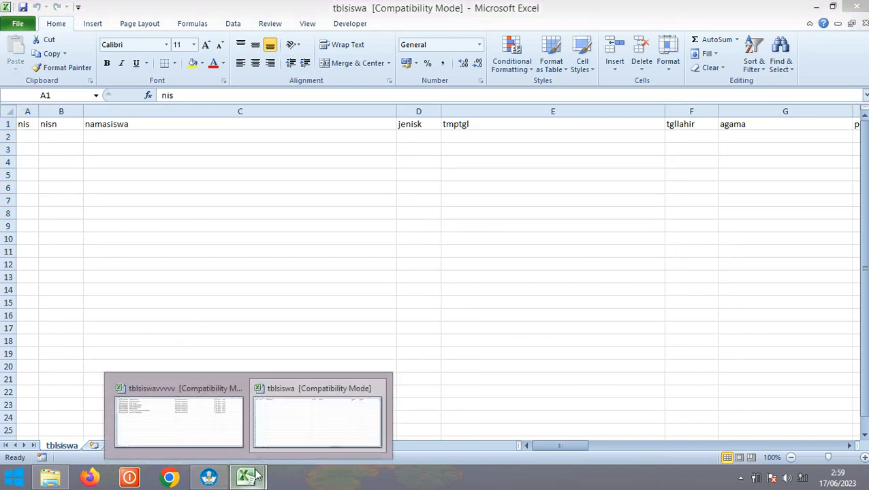
{"action": "left_click", "coordinate": [210, 415]}
{"action": "key", "text": "ctrl+c"}
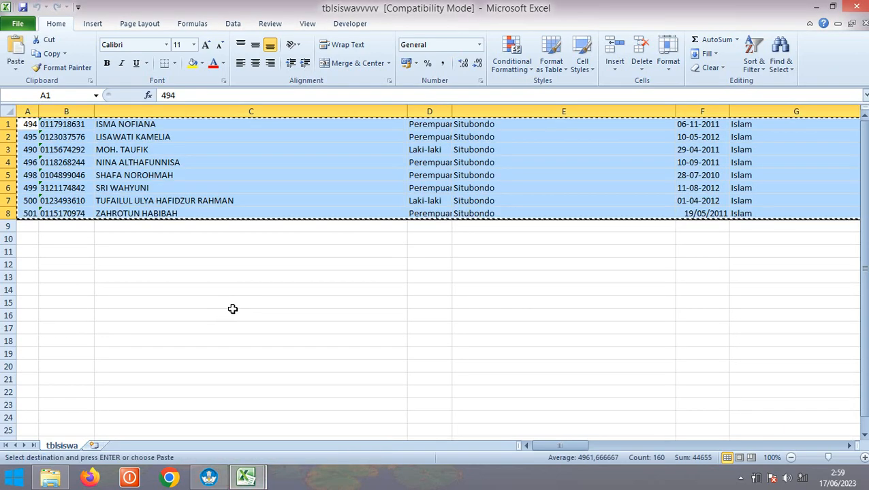
{"action": "left_click", "coordinate": [246, 477]}
{"action": "left_click", "coordinate": [299, 383]}
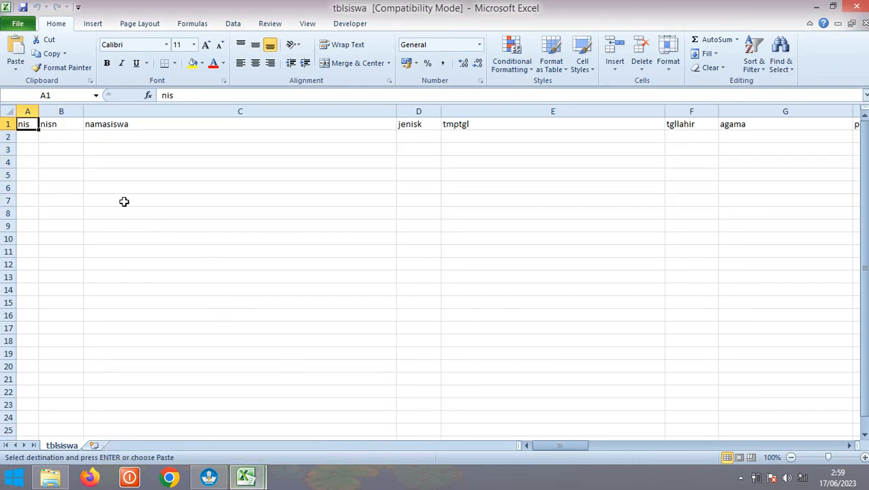
{"action": "key", "text": "ctrl+v"}
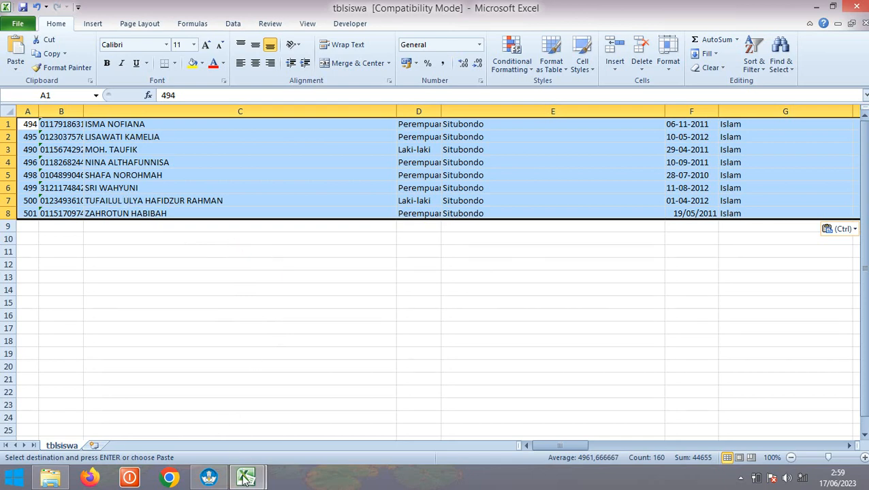
Close tblsiswavvvvv without keeping the copied data on the clipboard
{"action": "mouse_move", "coordinate": [250, 480]}
{"action": "left_click", "coordinate": [209, 440]}
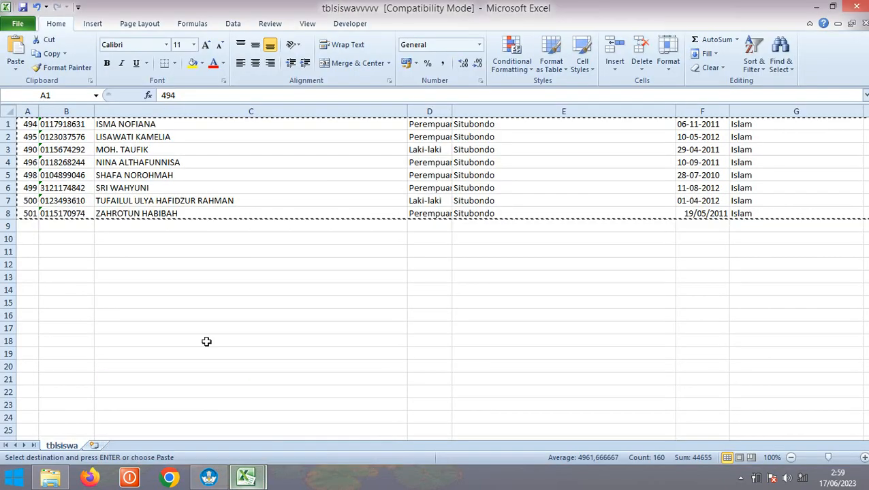
{"action": "left_click", "coordinate": [857, 7]}
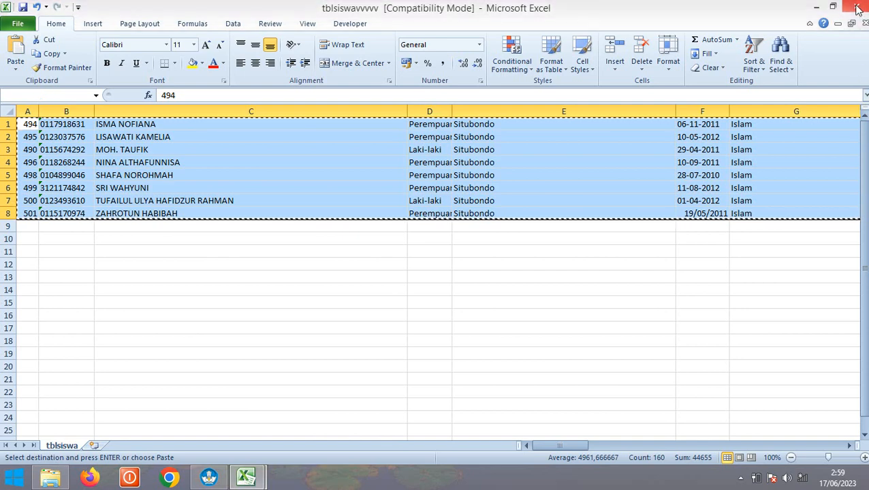
{"action": "left_click", "coordinate": [431, 276]}
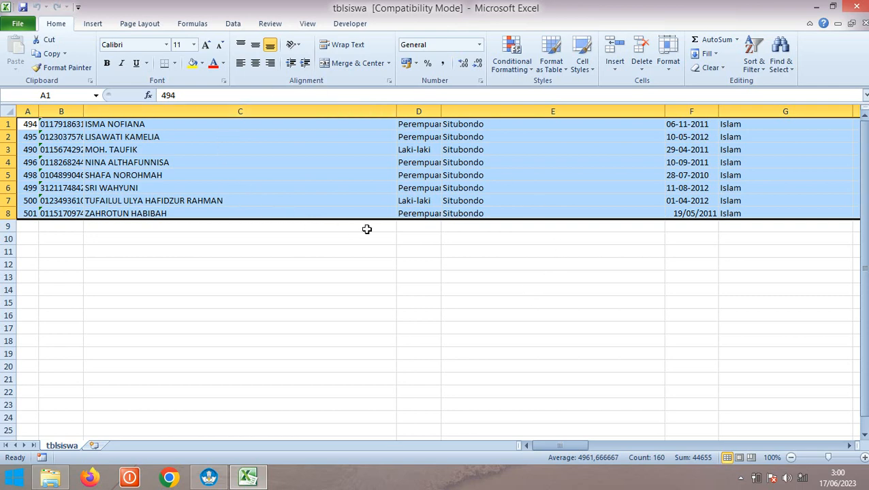
Close tblsiswa, saving it as Microsoft Excel 5.0/95 Workbook over the existing tblsiswa.XLS
{"action": "left_click", "coordinate": [856, 9]}
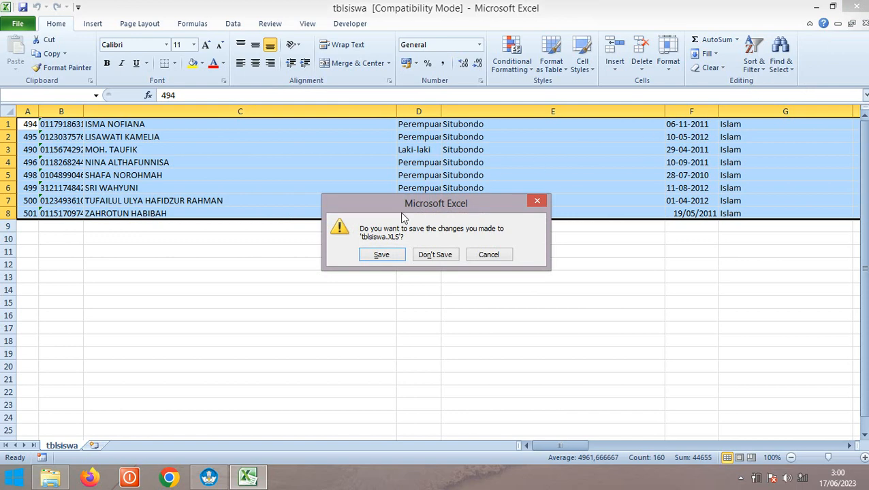
{"action": "left_click", "coordinate": [380, 257]}
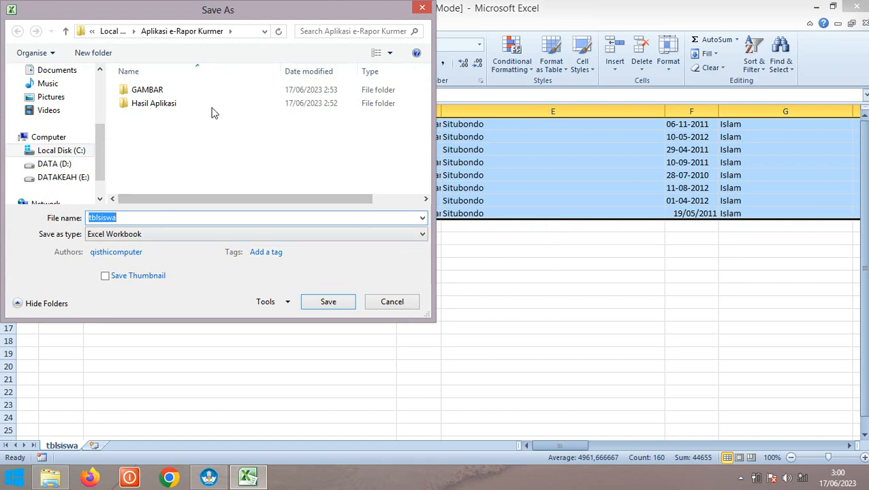
{"action": "left_click", "coordinate": [123, 235]}
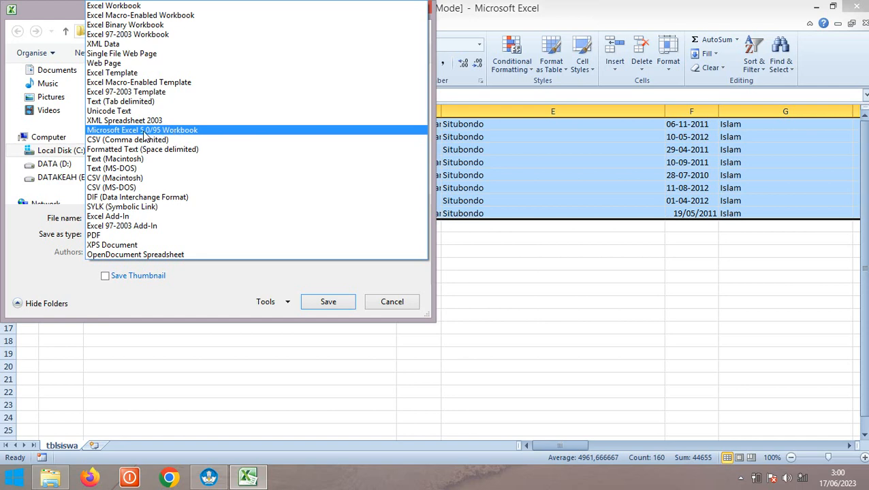
{"action": "left_click", "coordinate": [185, 131]}
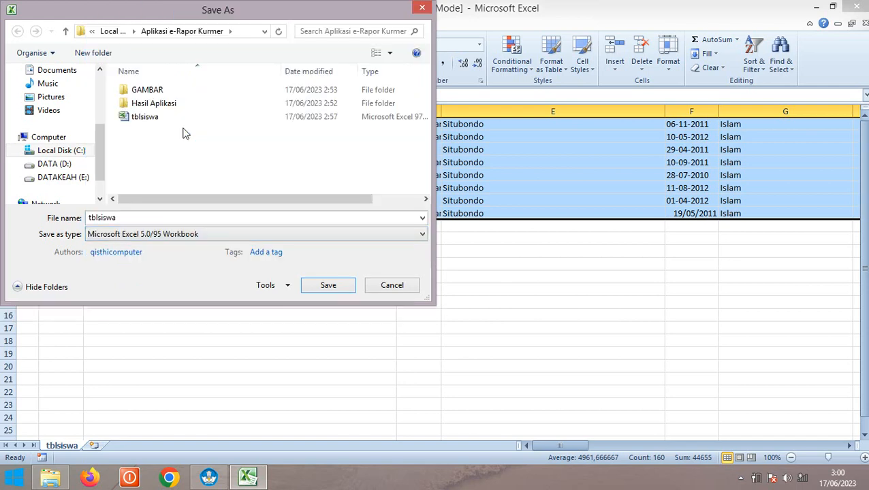
{"action": "left_click", "coordinate": [335, 289]}
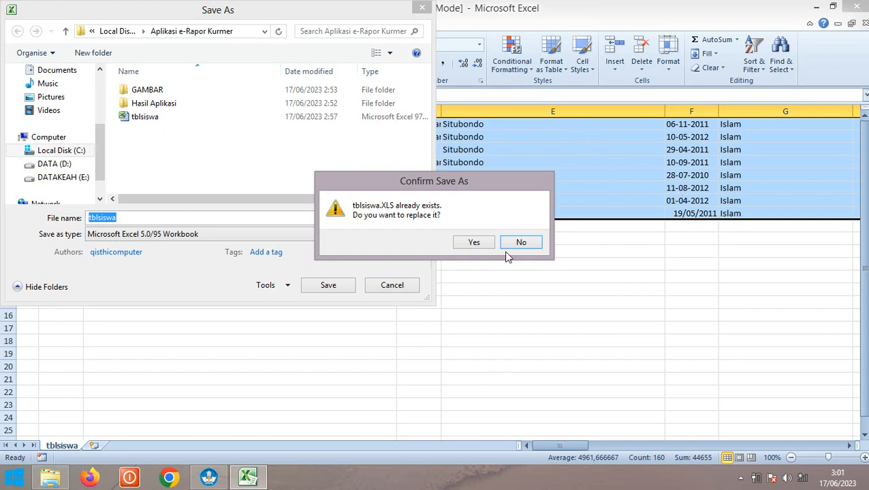
{"action": "left_click", "coordinate": [474, 243]}
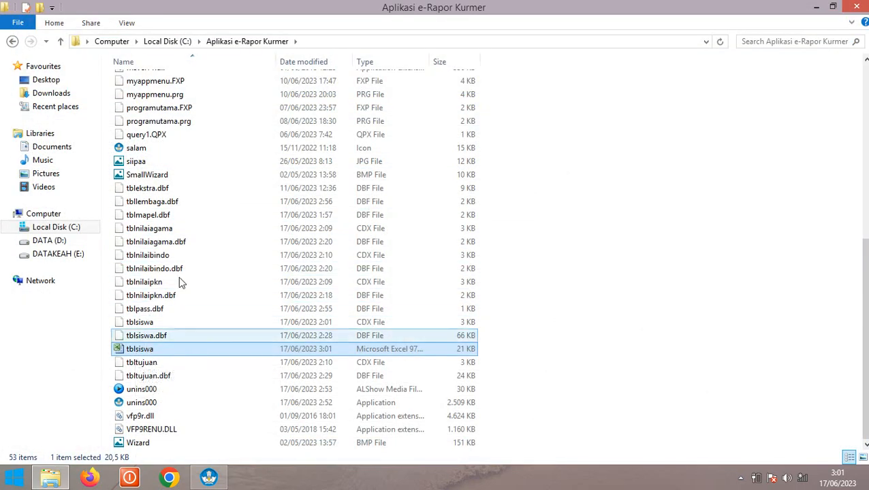
Import tblsiswa into e-Rapor's student form through Ambil Data, with Files of type set to All Files
{"action": "scroll", "coordinate": [191, 258], "scroll_direction": "up", "scroll_amount": 6}
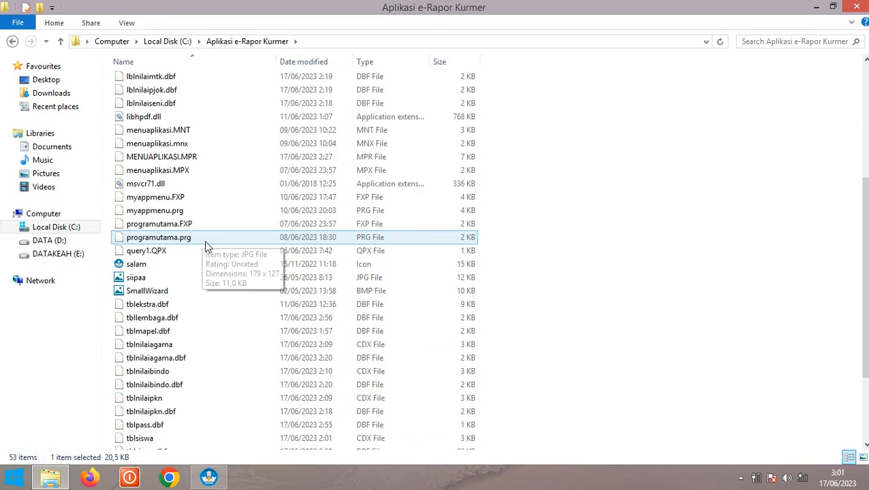
{"action": "left_click", "coordinate": [212, 479]}
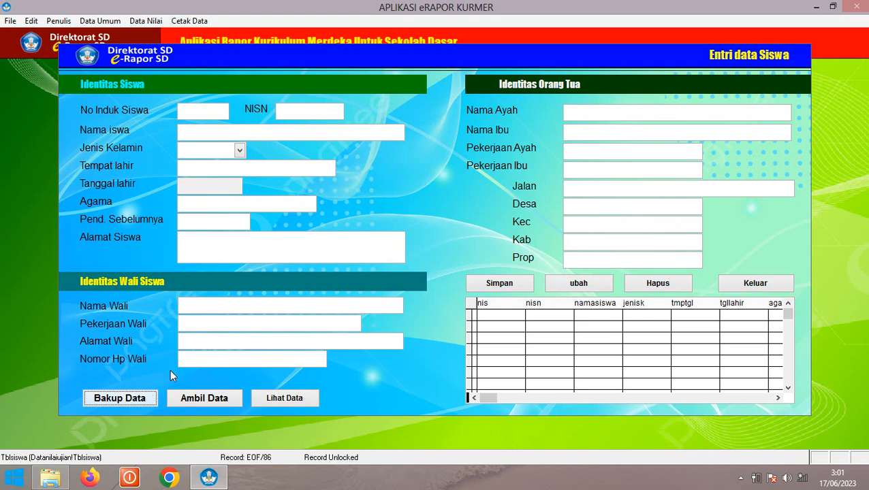
{"action": "left_click", "coordinate": [204, 398]}
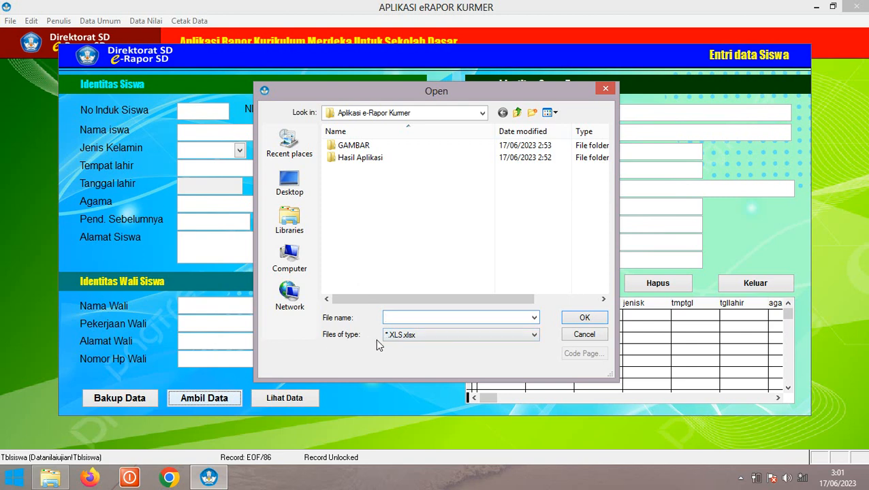
{"action": "left_click", "coordinate": [430, 339]}
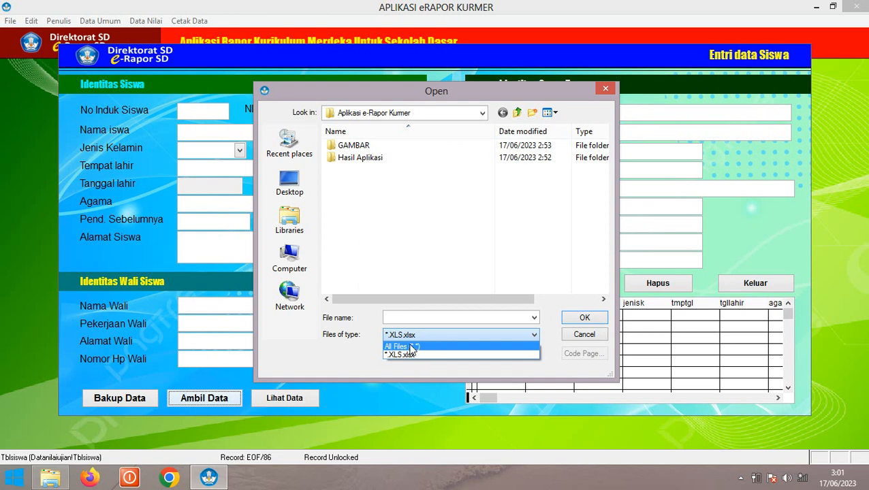
{"action": "left_click", "coordinate": [411, 348]}
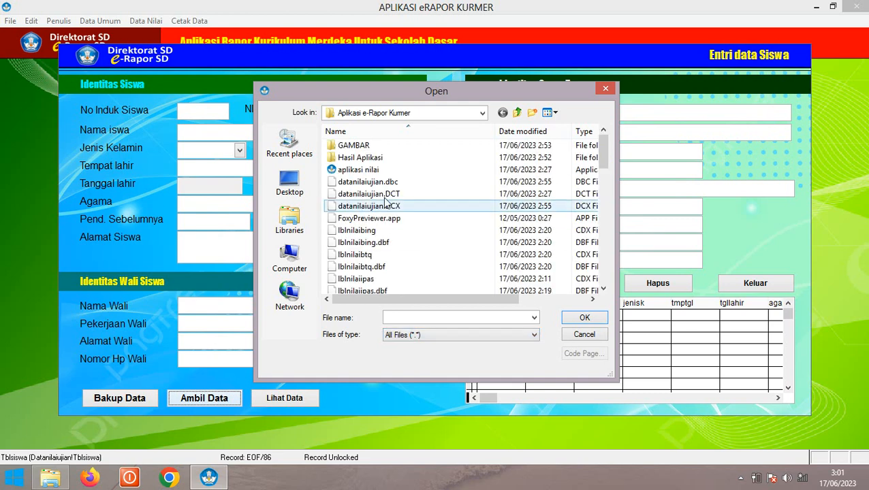
{"action": "left_click_drag", "start_coordinate": [602, 143], "coordinate": [607, 263]}
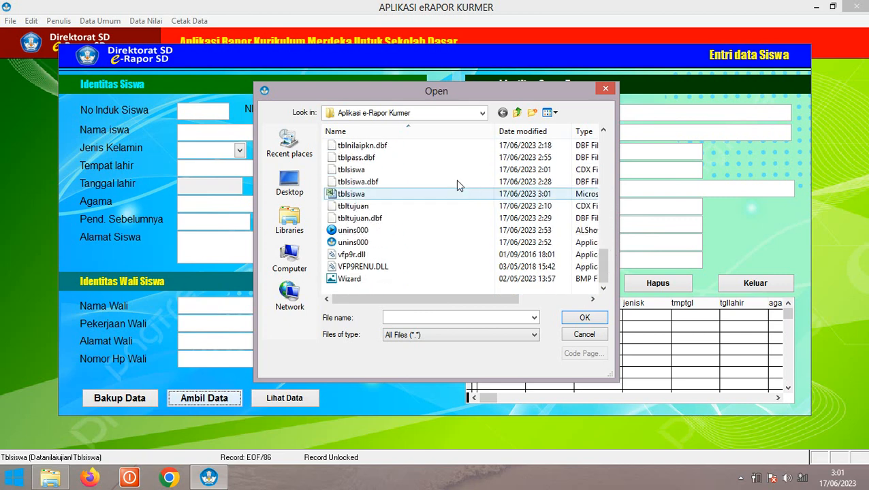
{"action": "left_click", "coordinate": [362, 196]}
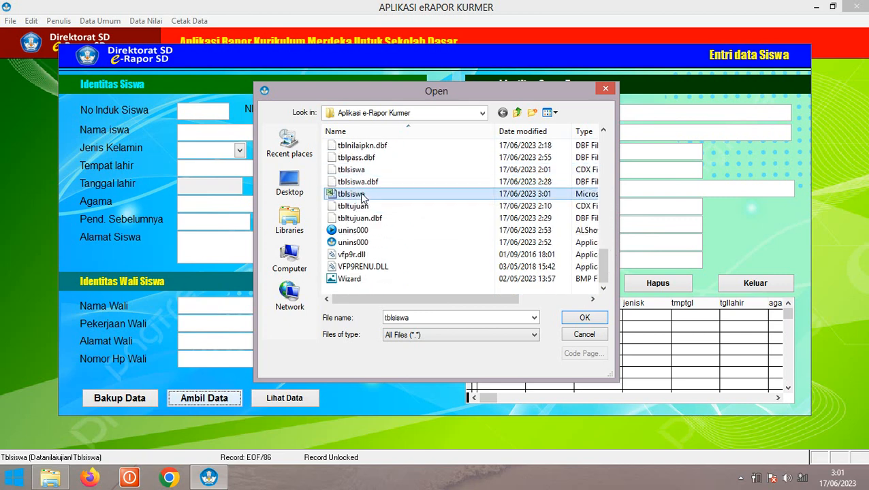
{"action": "left_click", "coordinate": [580, 318]}
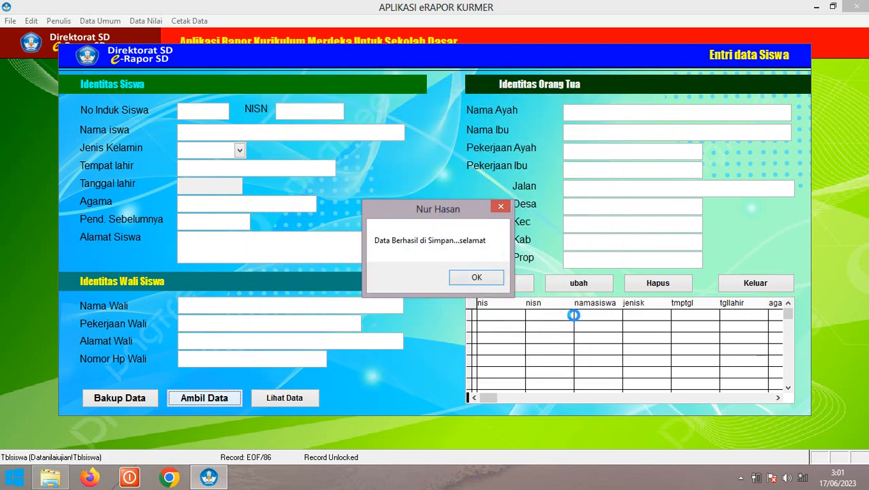
Dismiss the save-success message and load an imported student's record into the form
{"action": "left_click", "coordinate": [472, 278]}
{"action": "left_click", "coordinate": [591, 350]}
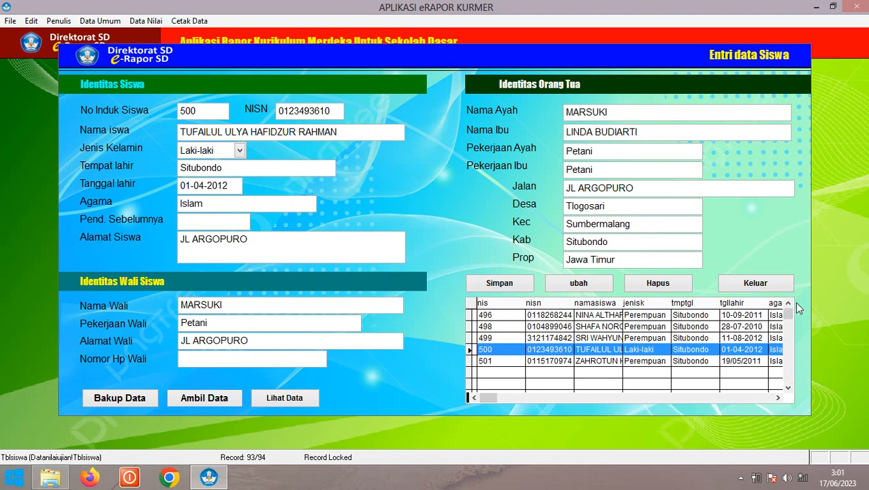
{"action": "scroll", "coordinate": [790, 303], "scroll_direction": "up", "scroll_amount": 1}
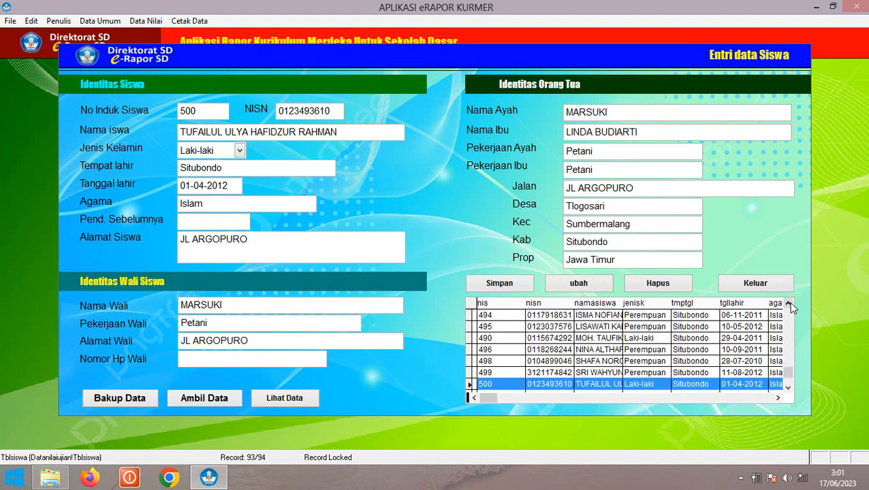
{"action": "left_click", "coordinate": [788, 389]}
{"action": "left_click", "coordinate": [788, 388]}
{"action": "left_click", "coordinate": [788, 388]}
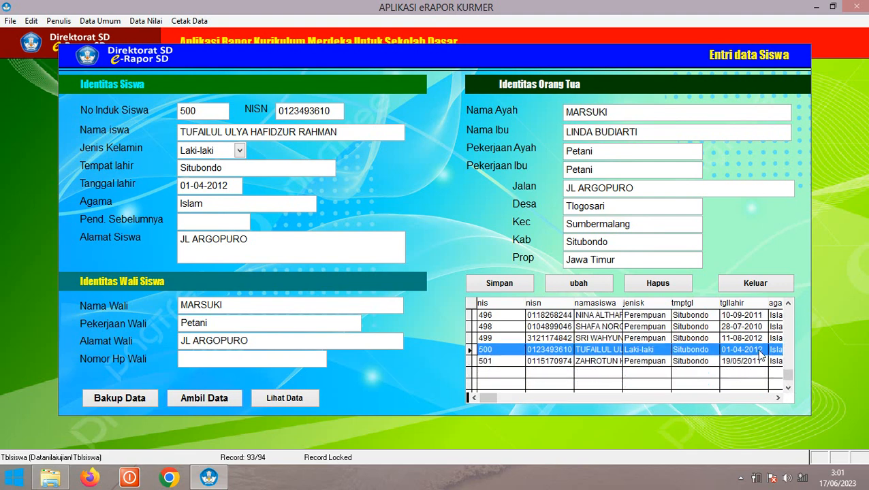
{"action": "left_click", "coordinate": [778, 399]}
{"action": "left_click", "coordinate": [778, 398]}
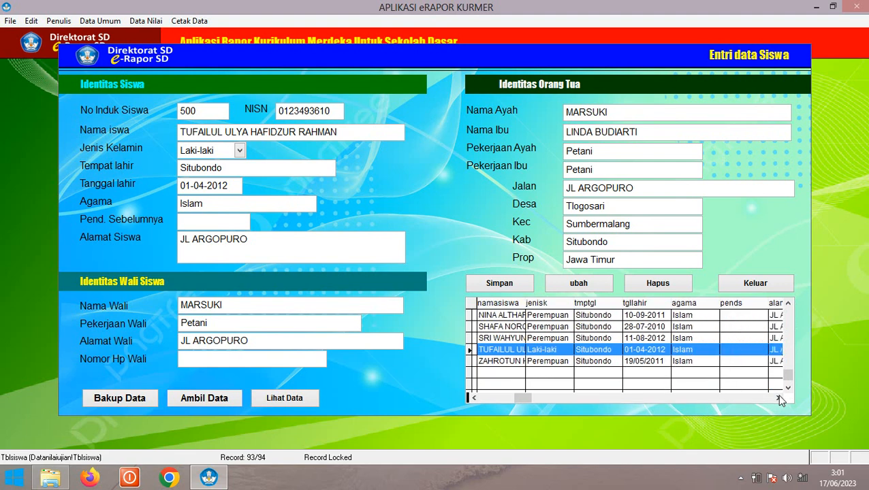
Browse several students' details, ending on the Laki-laki student's record
{"action": "left_click", "coordinate": [699, 340]}
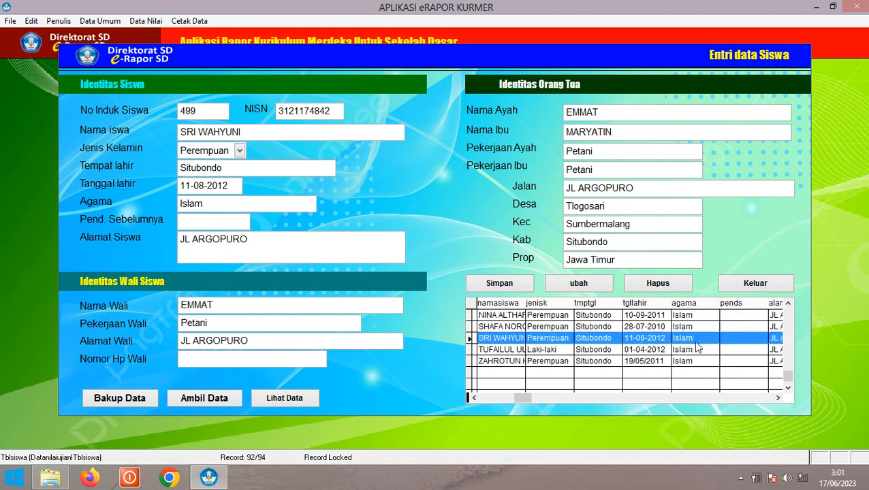
{"action": "left_click", "coordinate": [694, 351]}
{"action": "left_click", "coordinate": [692, 362]}
{"action": "left_click", "coordinate": [690, 346]}
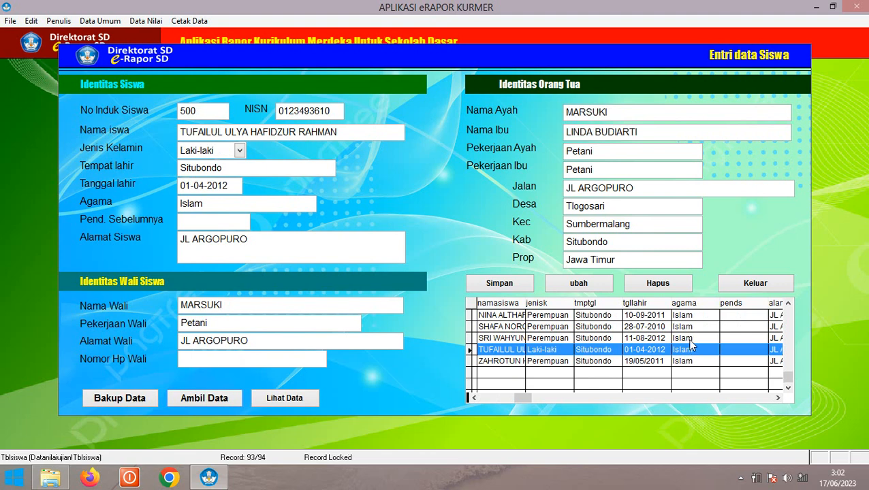
{"action": "left_click", "coordinate": [690, 342]}
{"action": "left_click", "coordinate": [689, 329]}
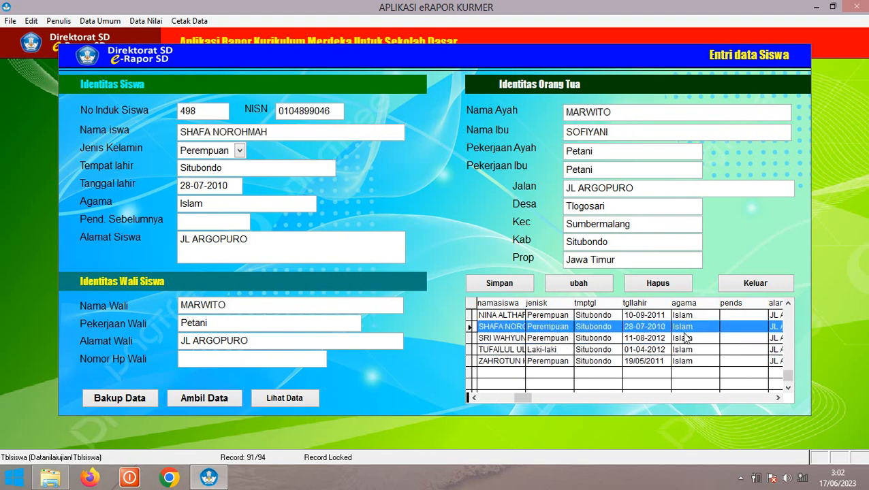
{"action": "left_click", "coordinate": [689, 339]}
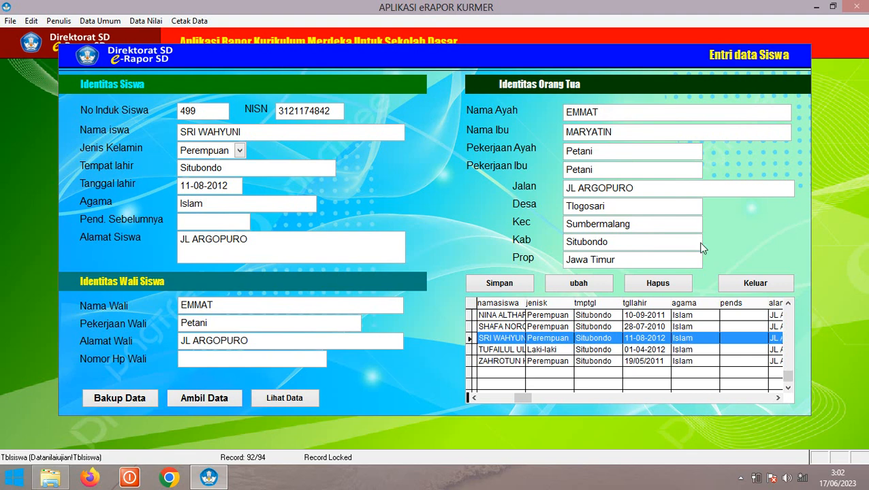
{"action": "left_click", "coordinate": [504, 401]}
{"action": "left_click", "coordinate": [562, 351]}
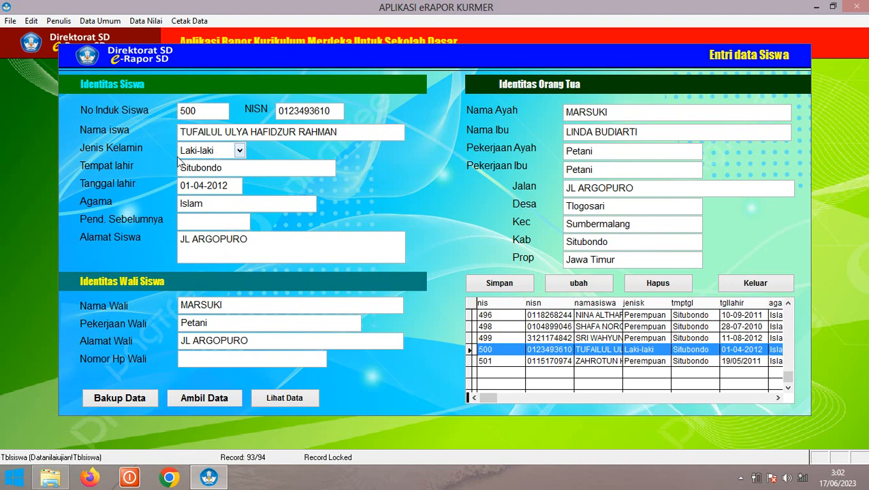
Set the selected student's Pend. Sebelumnya to PAUD, save it, and recheck the record
{"action": "left_click", "coordinate": [195, 221]}
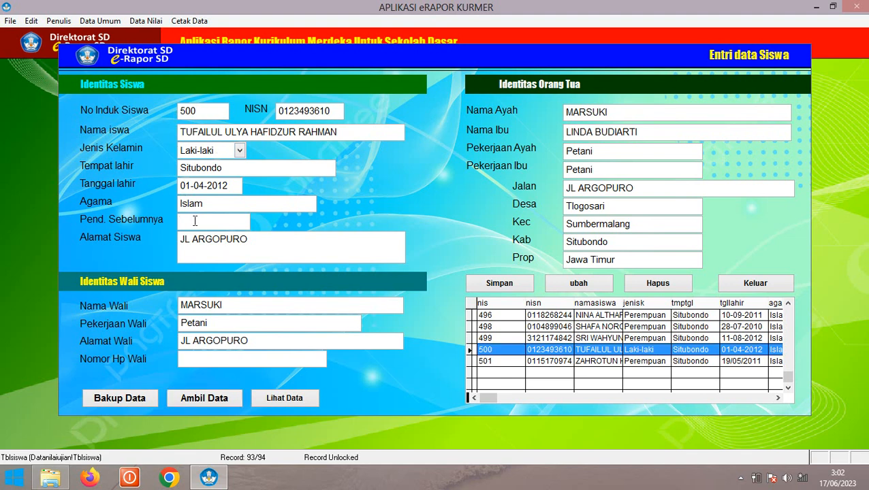
{"action": "type", "text": "pa"}
{"action": "key", "text": "BackSpace"}
{"action": "key", "text": "BackSpace"}
{"action": "left_click", "coordinate": [579, 283]}
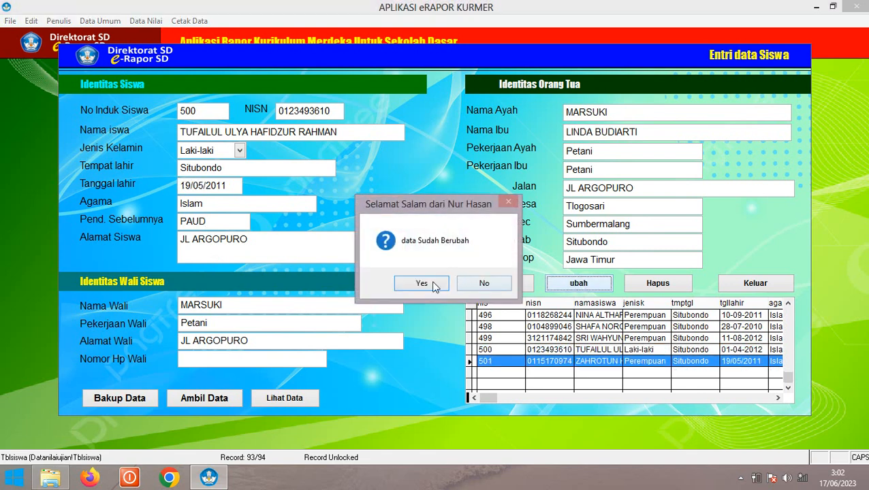
{"action": "left_click", "coordinate": [432, 286]}
{"action": "left_click", "coordinate": [779, 398]}
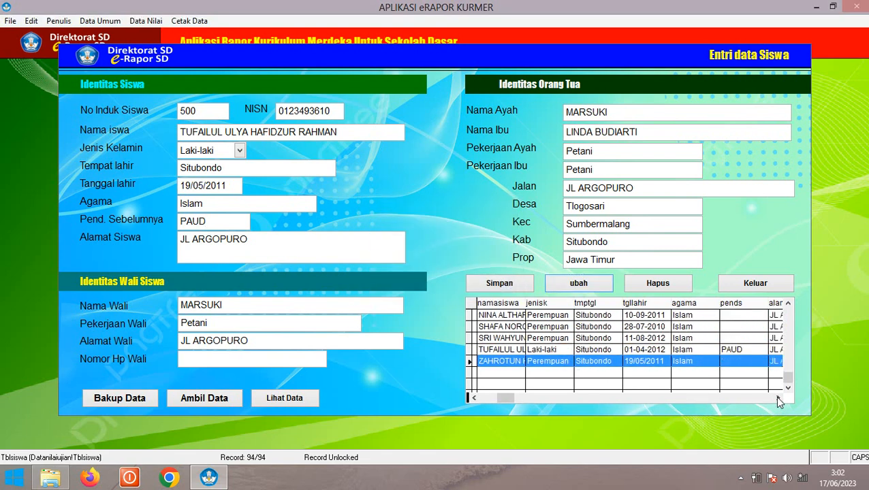
{"action": "left_click", "coordinate": [738, 350]}
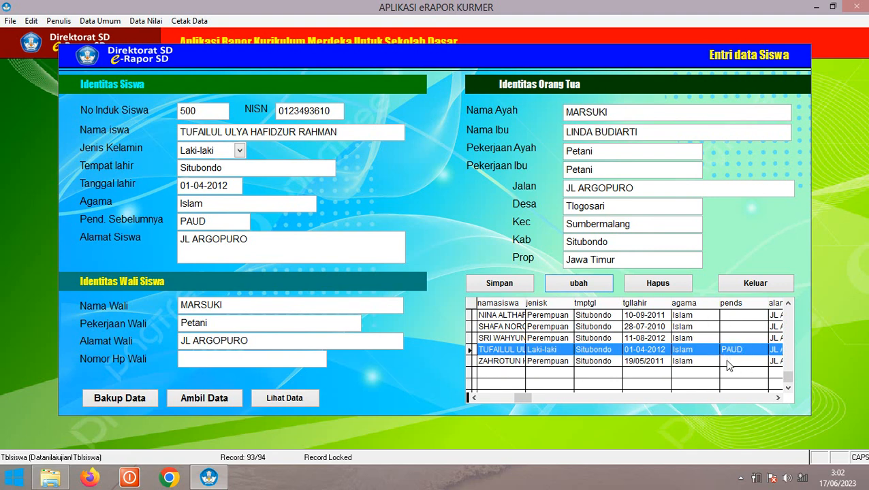
Set another student's Pend. Sebelumnya to PAUD and save the change
{"action": "scroll", "coordinate": [727, 365], "scroll_direction": "up", "scroll_amount": 1}
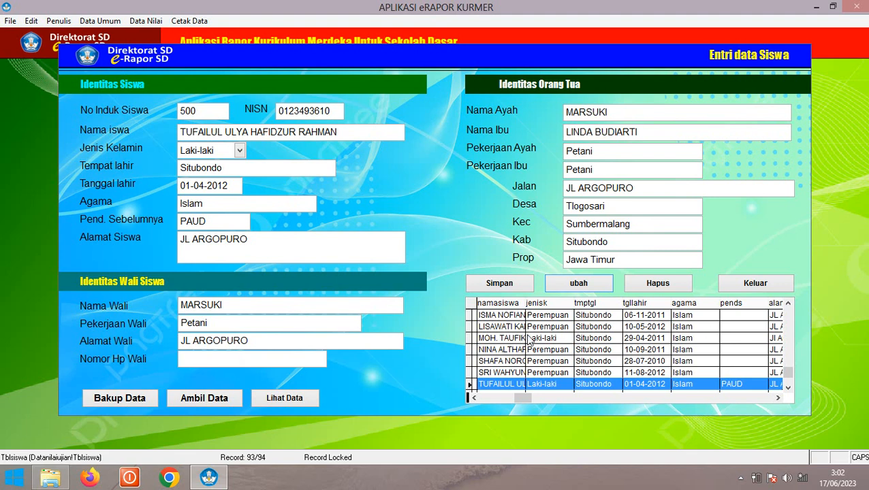
{"action": "left_click", "coordinate": [578, 338]}
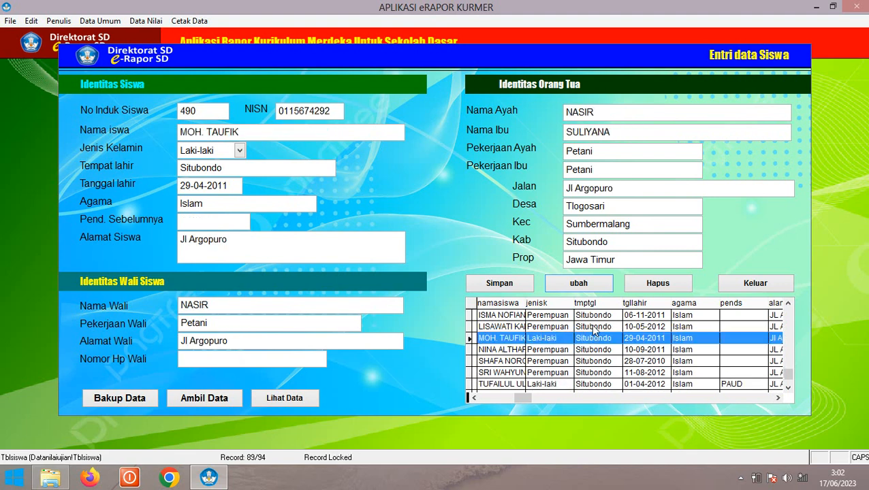
{"action": "left_click", "coordinate": [203, 219]}
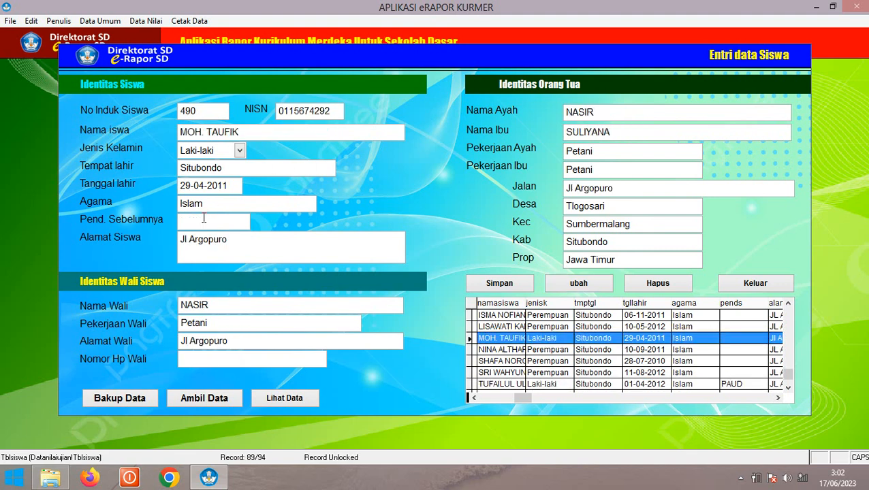
{"action": "type", "text": "PAUD"}
{"action": "left_click", "coordinate": [573, 286]}
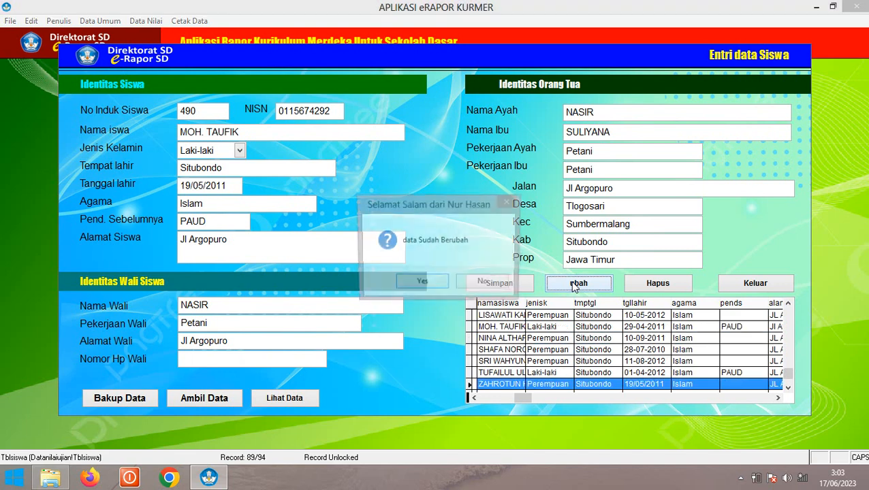
{"action": "left_click", "coordinate": [440, 289]}
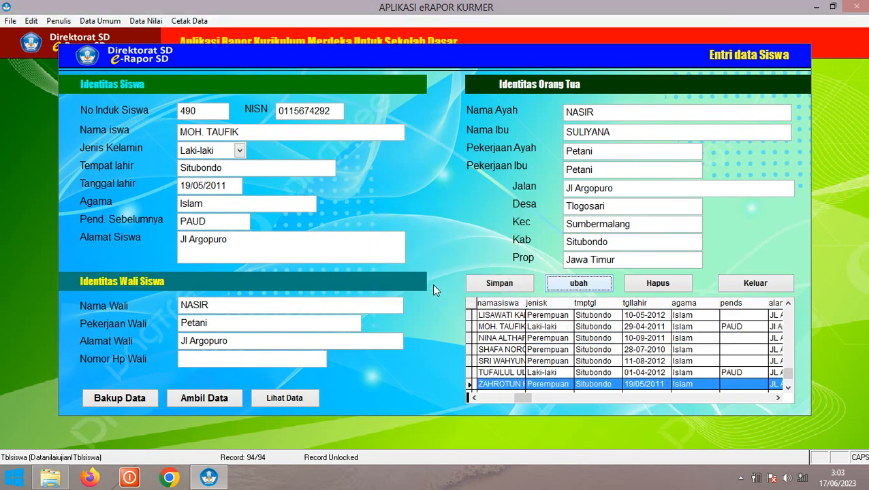
{"action": "left_click", "coordinate": [787, 389]}
{"action": "left_click", "coordinate": [787, 389]}
{"action": "left_click", "coordinate": [710, 351]}
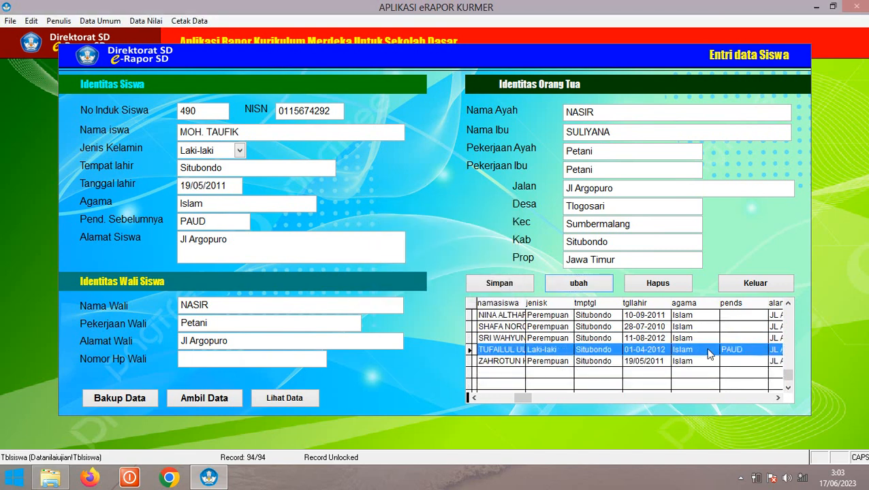
Reopen the two edited students and other records to check their details
{"action": "left_click", "coordinate": [788, 303]}
{"action": "left_click", "coordinate": [788, 303]}
{"action": "left_click", "coordinate": [788, 303]}
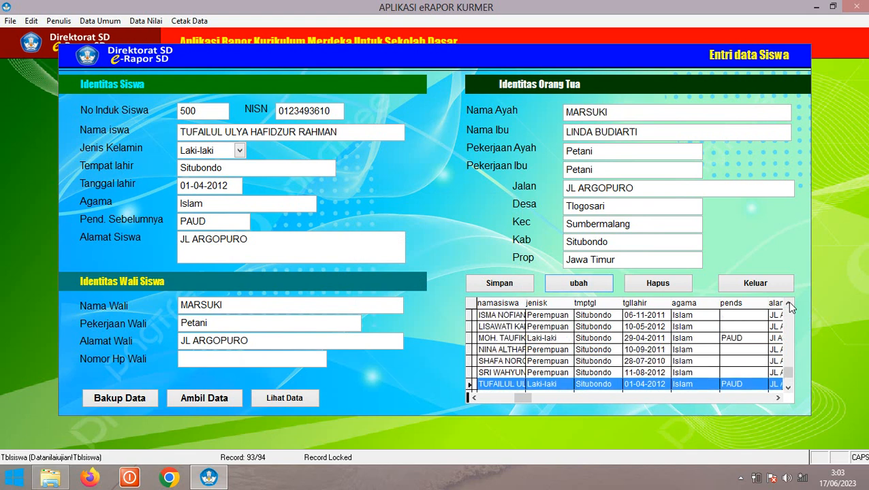
{"action": "left_click", "coordinate": [742, 338]}
{"action": "left_click", "coordinate": [729, 384]}
{"action": "left_click", "coordinate": [788, 389]}
{"action": "left_click", "coordinate": [788, 388]}
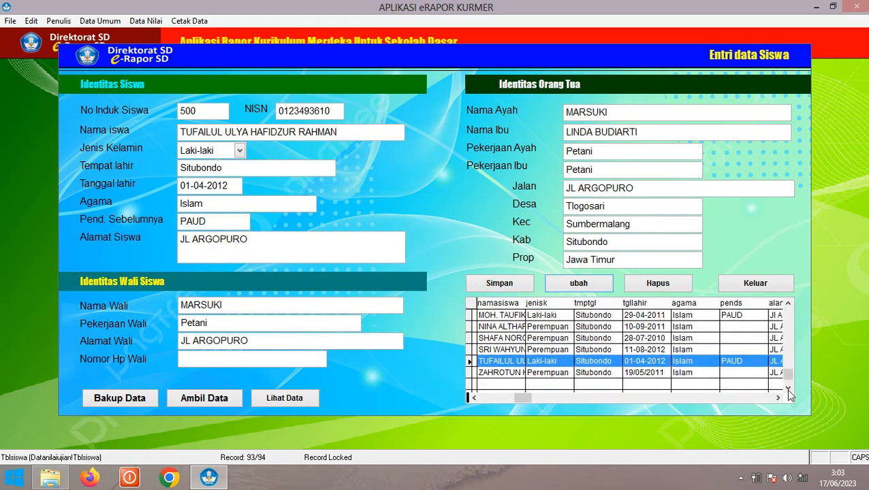
{"action": "left_click", "coordinate": [788, 388]}
{"action": "left_click", "coordinate": [688, 362]}
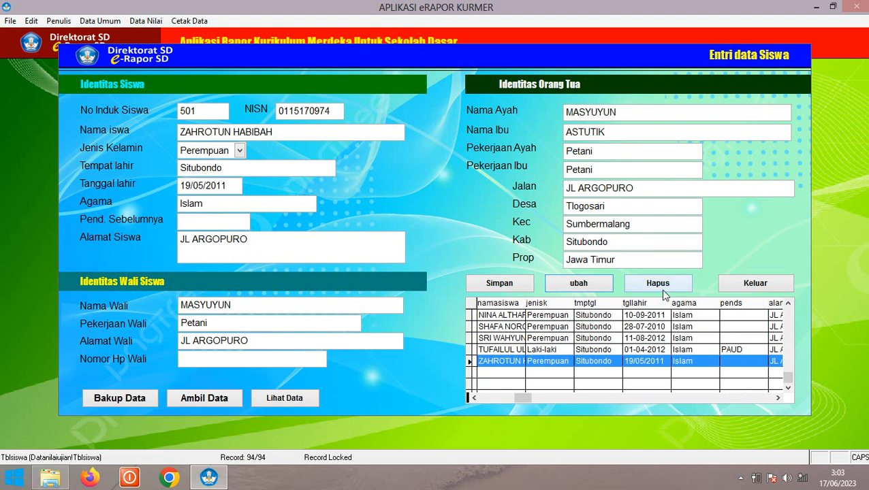
{"action": "left_click", "coordinate": [656, 350]}
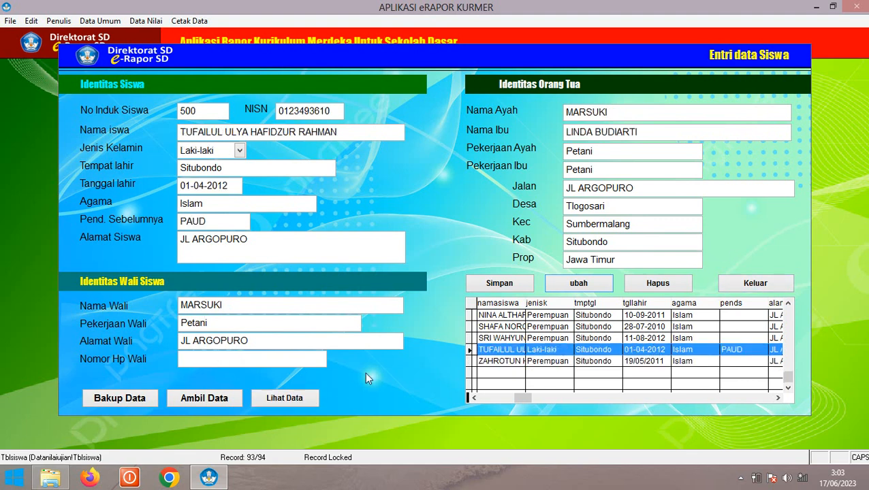
{"action": "left_click", "coordinate": [564, 338]}
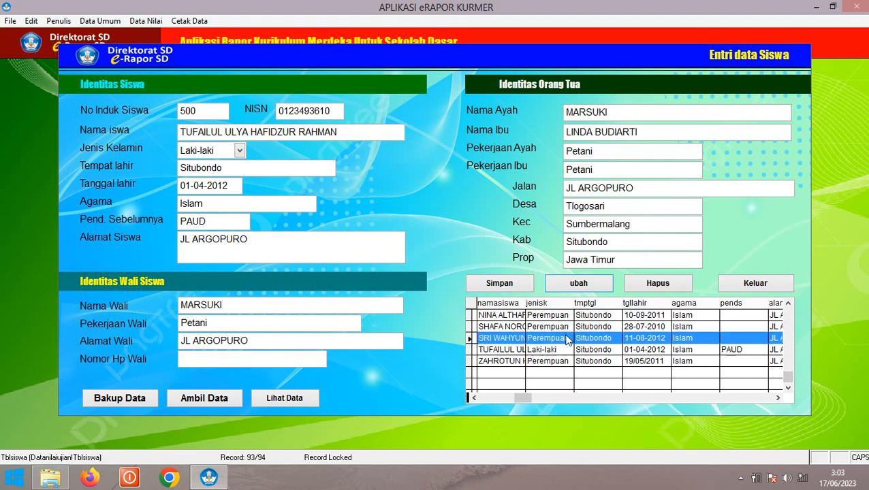
Select the first listed student and generate the student data report with Lihat Data
{"action": "left_click", "coordinate": [787, 303]}
{"action": "left_click", "coordinate": [788, 304]}
{"action": "left_click", "coordinate": [787, 304]}
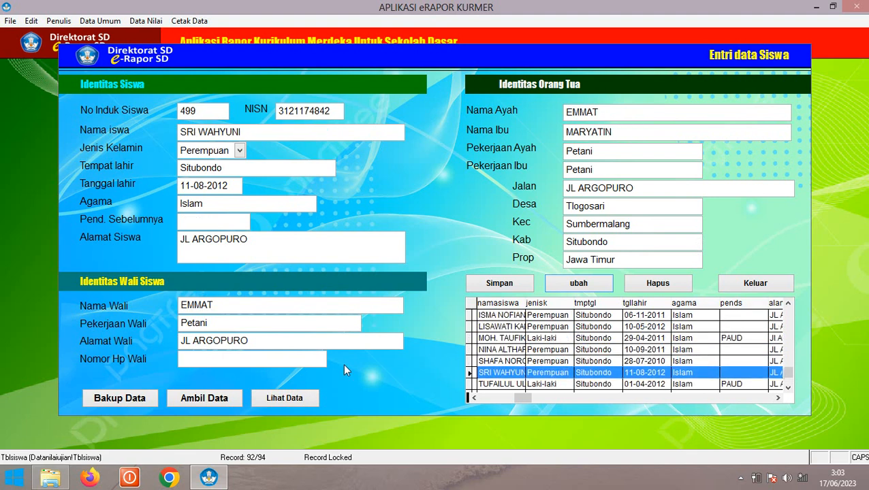
{"action": "left_click", "coordinate": [549, 317]}
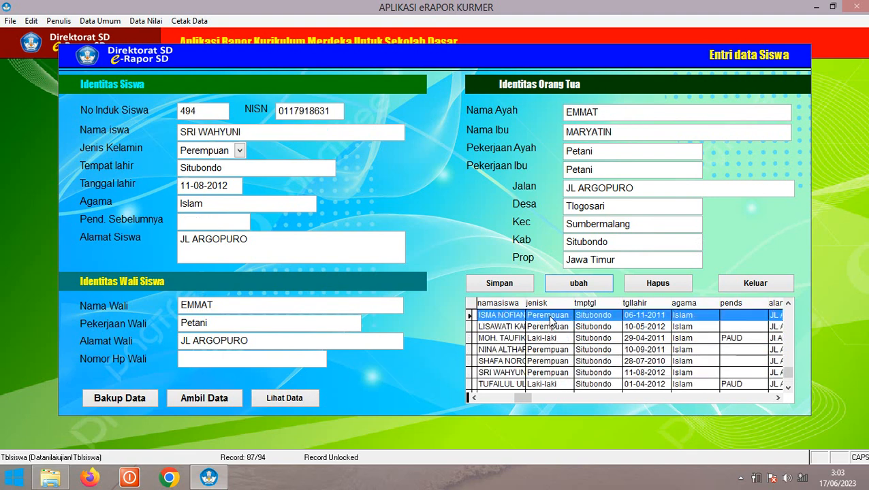
{"action": "left_click", "coordinate": [277, 396]}
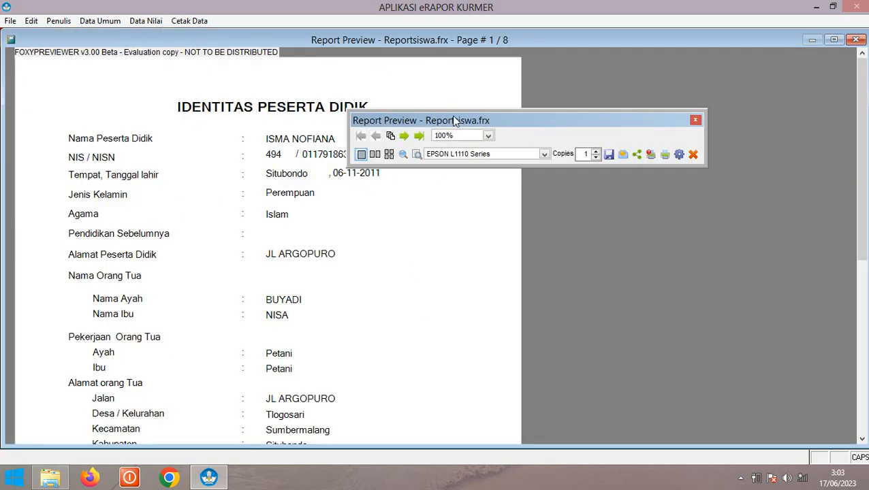
Move the preview toolbar aside and advance the report to page 3
{"action": "left_click_drag", "start_coordinate": [456, 120], "coordinate": [583, 79]}
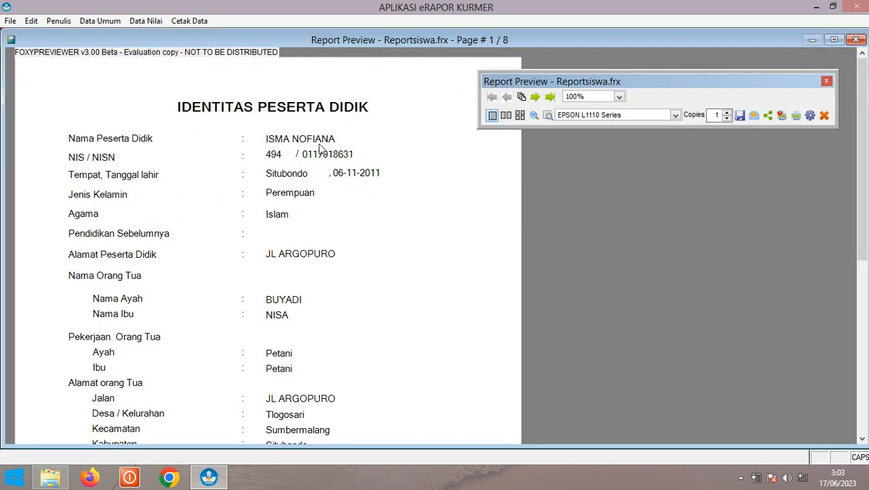
{"action": "scroll", "coordinate": [297, 163], "scroll_direction": "down", "scroll_amount": 1}
{"action": "scroll", "coordinate": [300, 169], "scroll_direction": "down", "scroll_amount": 3}
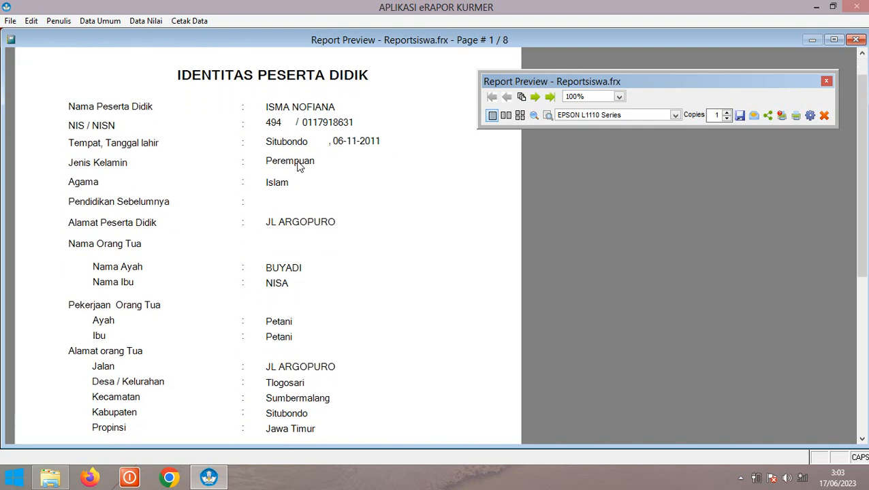
{"action": "scroll", "coordinate": [310, 188], "scroll_direction": "up", "scroll_amount": 2}
{"action": "scroll", "coordinate": [313, 187], "scroll_direction": "up", "scroll_amount": 2}
{"action": "left_click", "coordinate": [535, 98]}
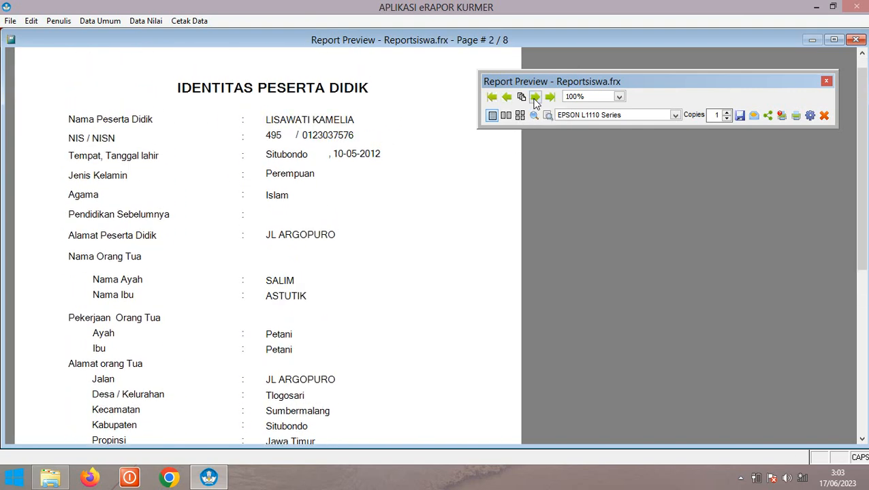
{"action": "left_click", "coordinate": [535, 99]}
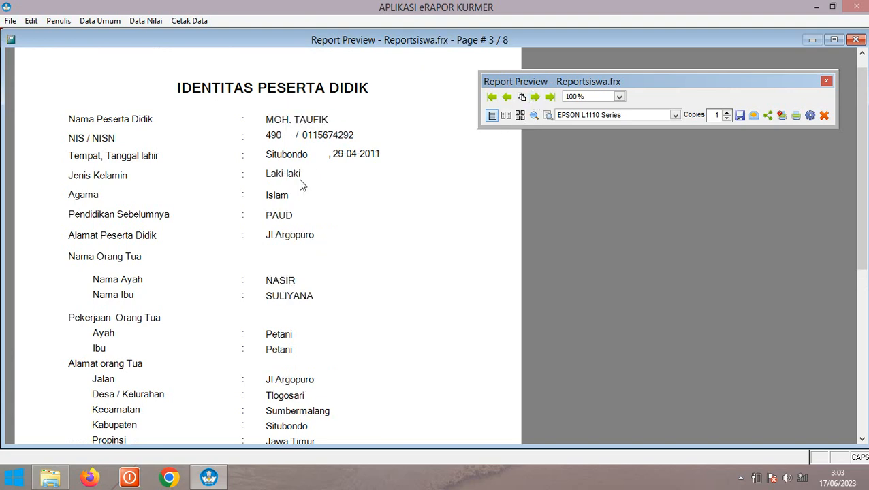
Advance the report preview through page 4 to page 5 of 8
{"action": "scroll", "coordinate": [290, 197], "scroll_direction": "down", "scroll_amount": 3}
{"action": "scroll", "coordinate": [290, 211], "scroll_direction": "down", "scroll_amount": 5}
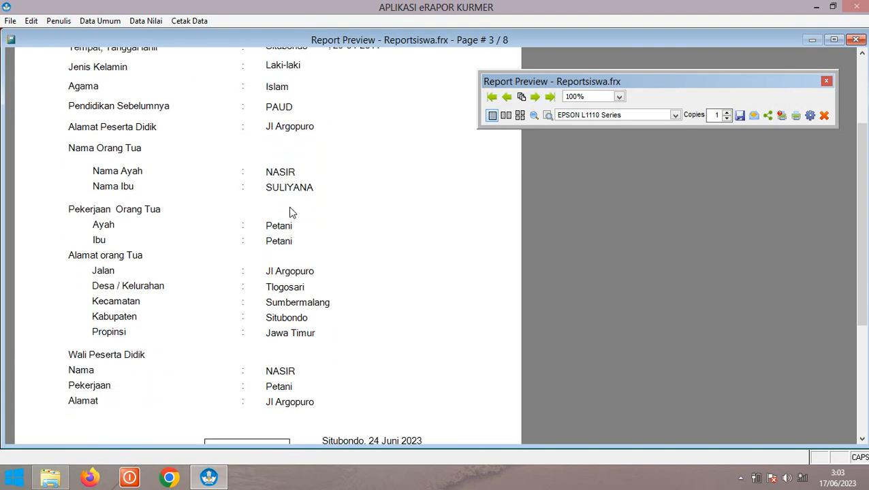
{"action": "scroll", "coordinate": [323, 238], "scroll_direction": "up", "scroll_amount": 7}
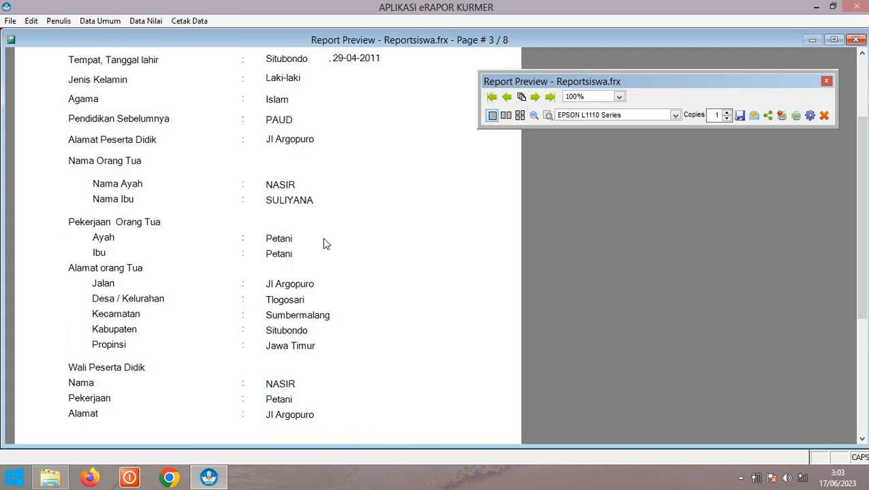
{"action": "scroll", "coordinate": [324, 239], "scroll_direction": "up", "scroll_amount": 2}
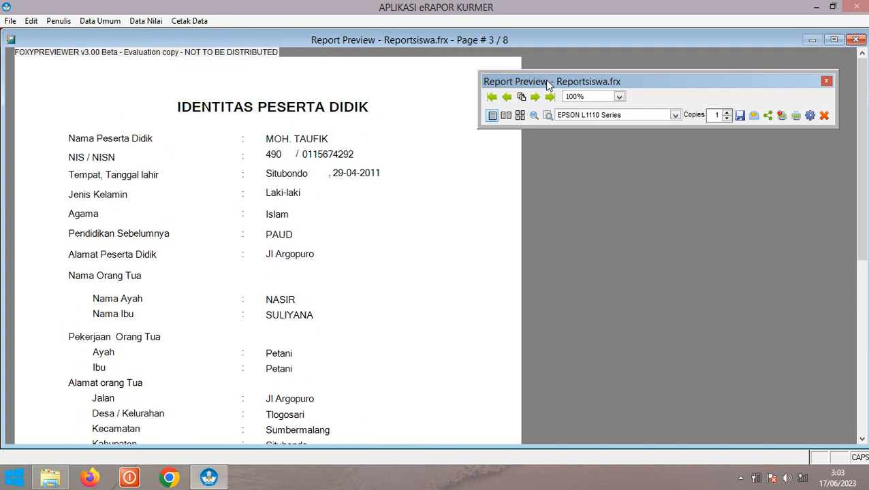
{"action": "left_click", "coordinate": [535, 97]}
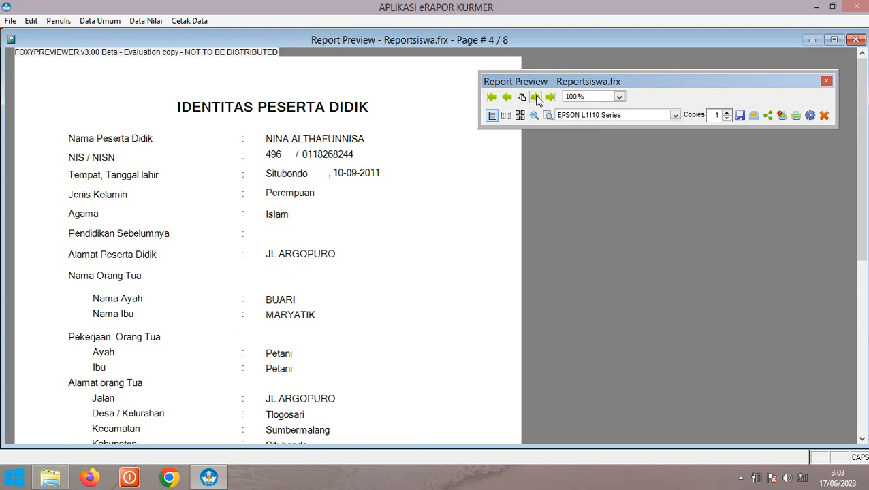
{"action": "left_click", "coordinate": [535, 97]}
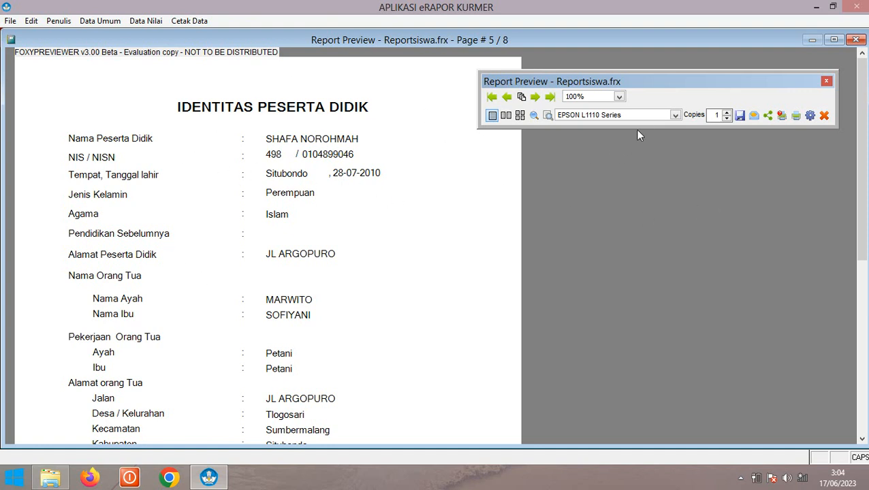
Export the 8-page report with the Save dropdown's PDF option as reportsiswa
{"action": "left_click", "coordinate": [740, 117]}
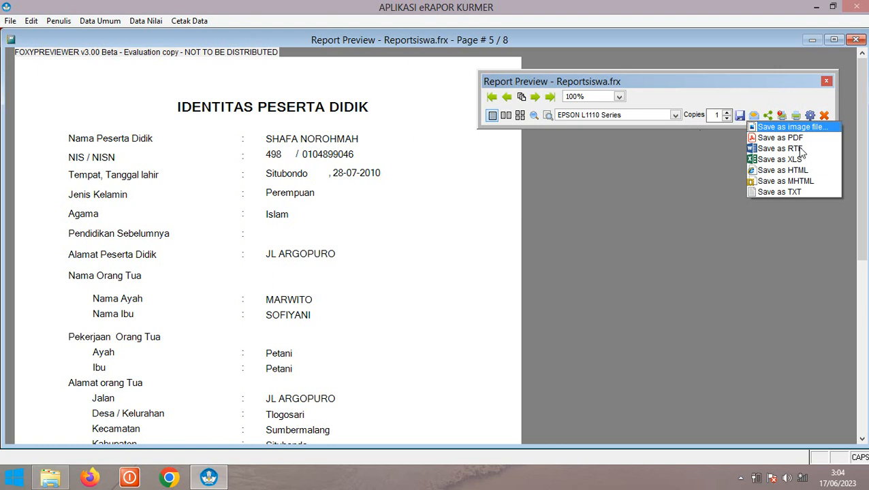
{"action": "left_click", "coordinate": [776, 138]}
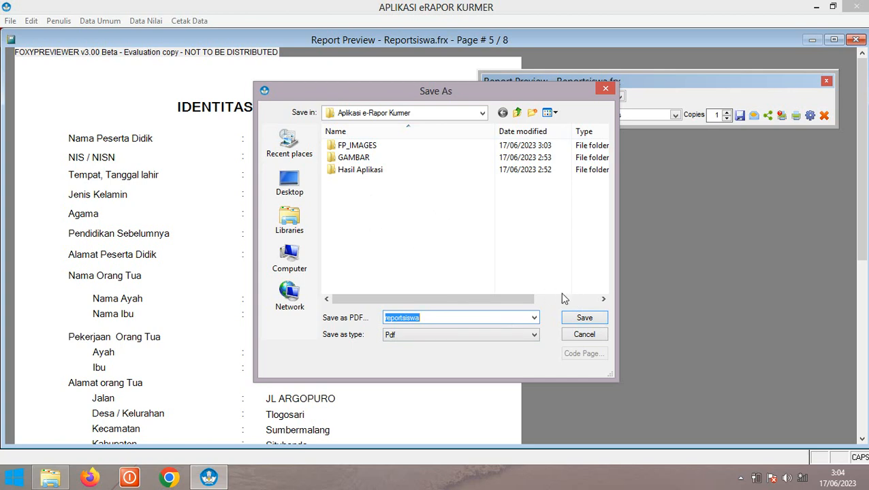
{"action": "left_click", "coordinate": [584, 318]}
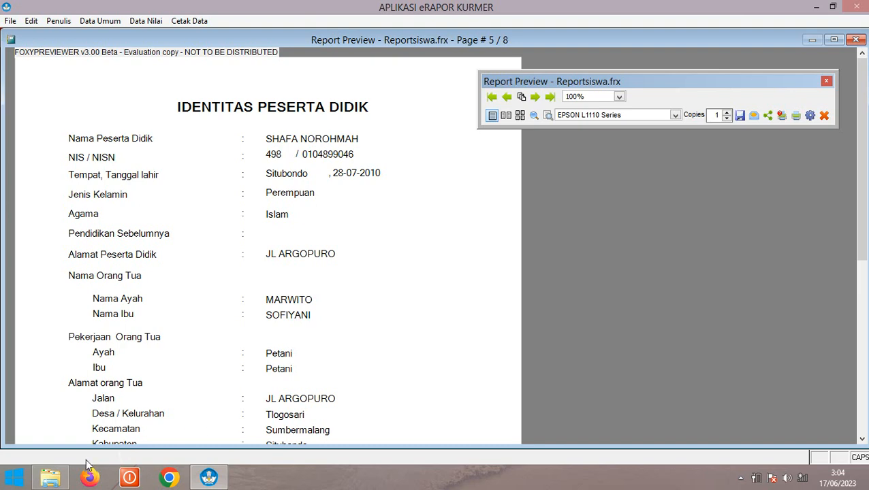
Bring the Aplikasi e-Rapor Kurmer folder forward in File Explorer and select the 15 KB REPORTSISWA PDF
{"action": "left_click", "coordinate": [54, 480]}
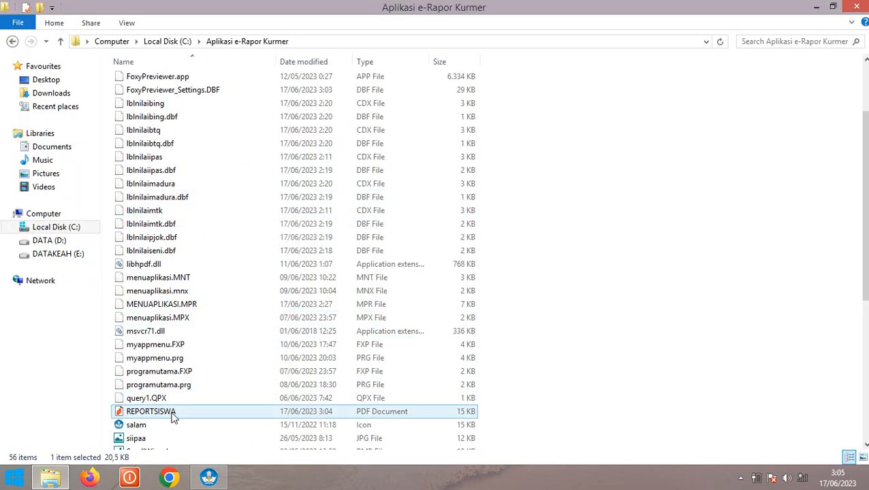
{"action": "scroll", "coordinate": [197, 281], "scroll_direction": "up", "scroll_amount": 1}
{"action": "scroll", "coordinate": [197, 276], "scroll_direction": "down", "scroll_amount": 8}
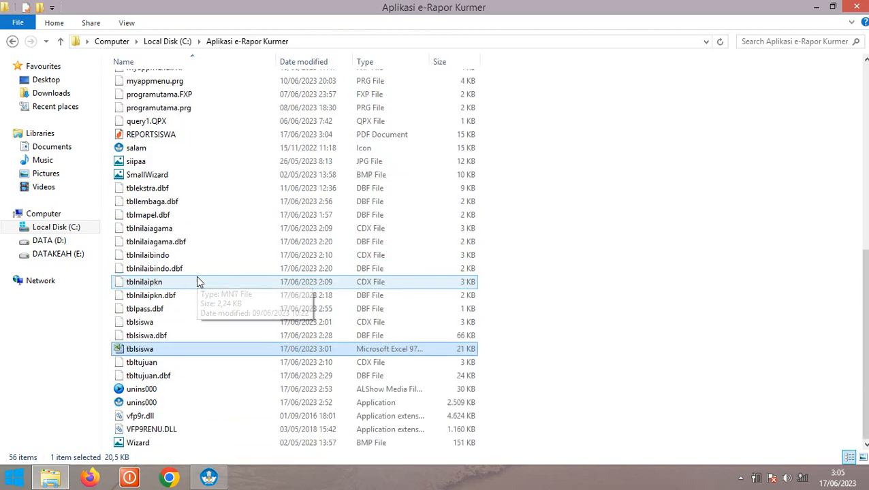
{"action": "scroll", "coordinate": [181, 163], "scroll_direction": "up", "scroll_amount": 1}
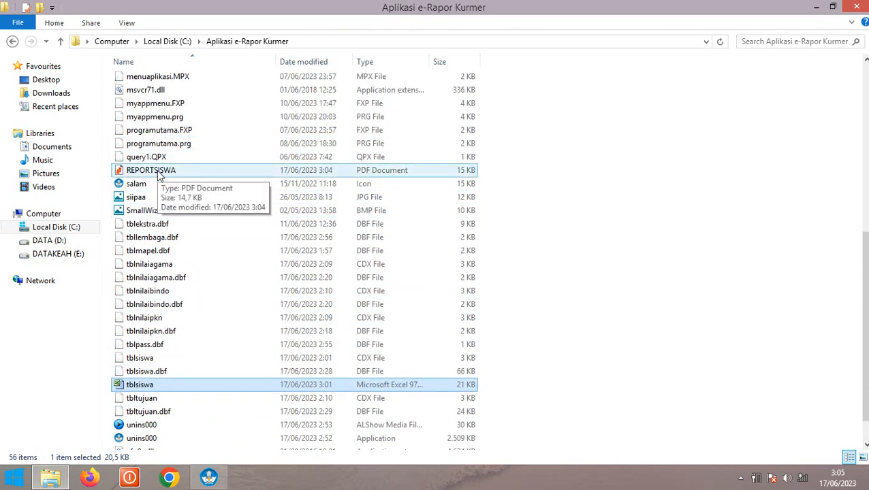
{"action": "left_click", "coordinate": [159, 175]}
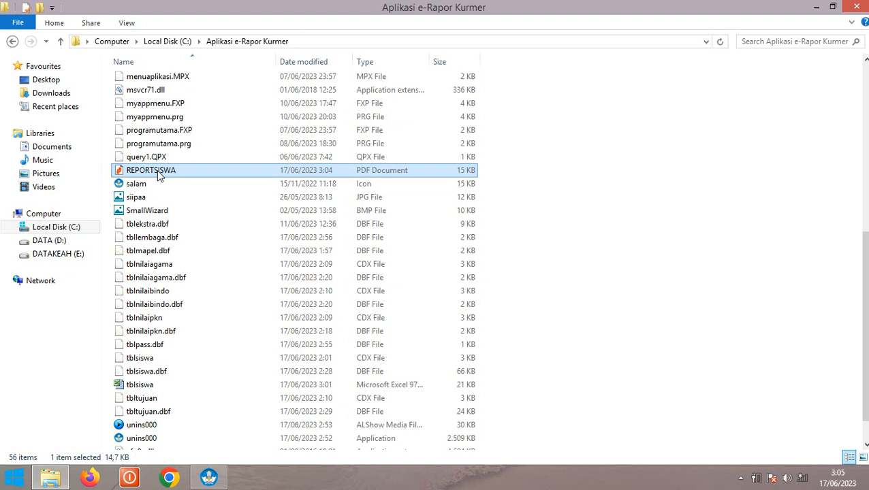
Open REPORTSISWA.PDF in Nitro Pro 10, scroll through its Identitas Peserta Didik pages, then close it
{"action": "double_click", "coordinate": [157, 170]}
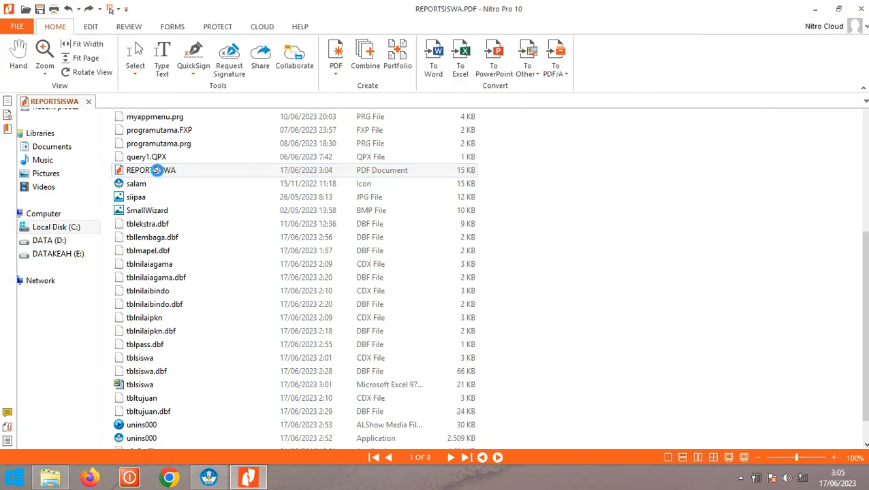
{"action": "scroll", "coordinate": [519, 257], "scroll_direction": "down", "scroll_amount": 3}
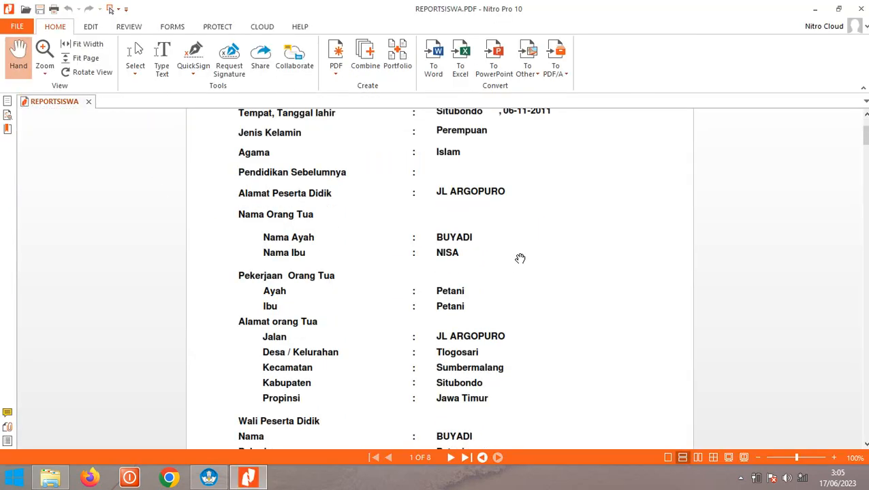
{"action": "scroll", "coordinate": [520, 258], "scroll_direction": "down", "scroll_amount": 7}
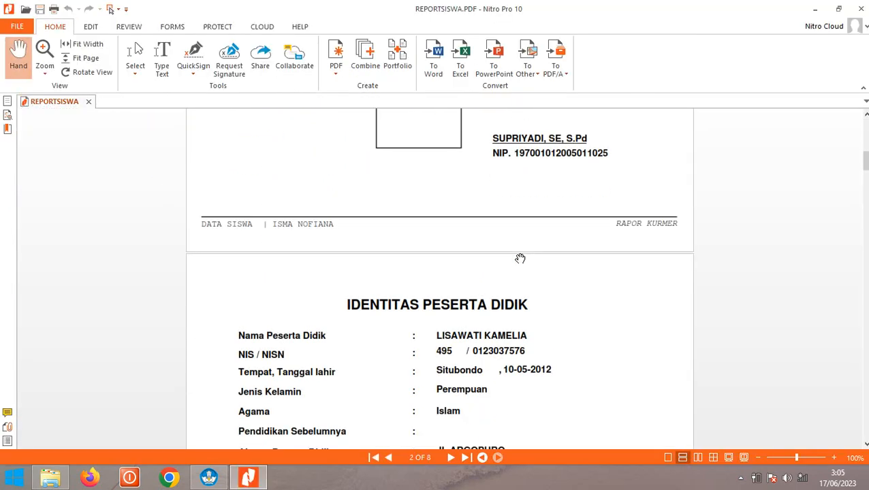
{"action": "scroll", "coordinate": [520, 259], "scroll_direction": "down", "scroll_amount": 6}
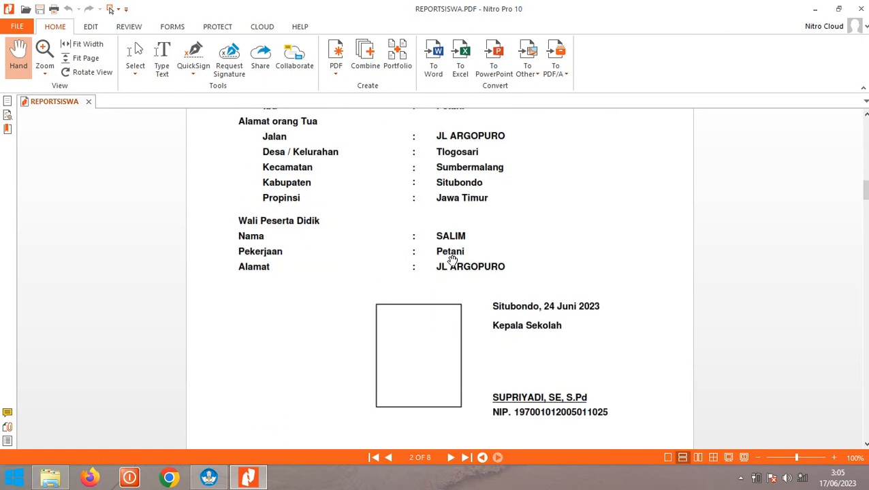
{"action": "scroll", "coordinate": [452, 261], "scroll_direction": "down", "scroll_amount": 8}
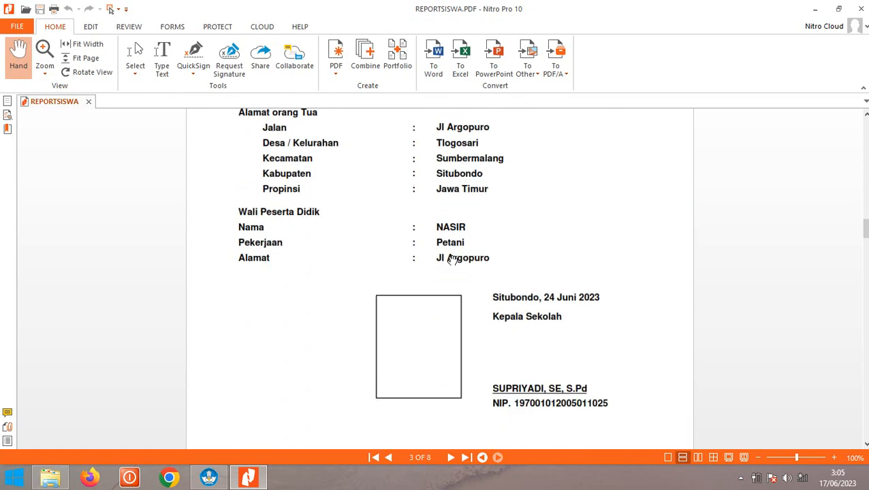
{"action": "scroll", "coordinate": [451, 261], "scroll_direction": "down", "scroll_amount": 8}
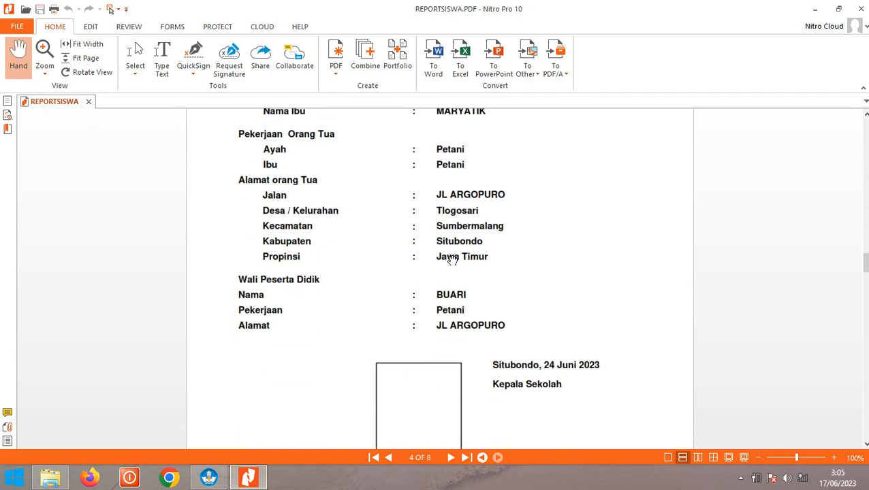
{"action": "scroll", "coordinate": [452, 261], "scroll_direction": "down", "scroll_amount": 6}
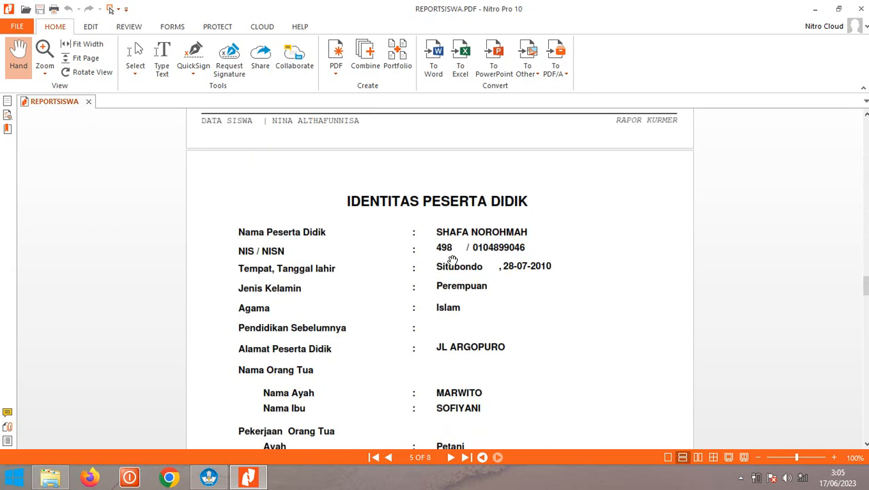
{"action": "scroll", "coordinate": [452, 261], "scroll_direction": "up", "scroll_amount": 8}
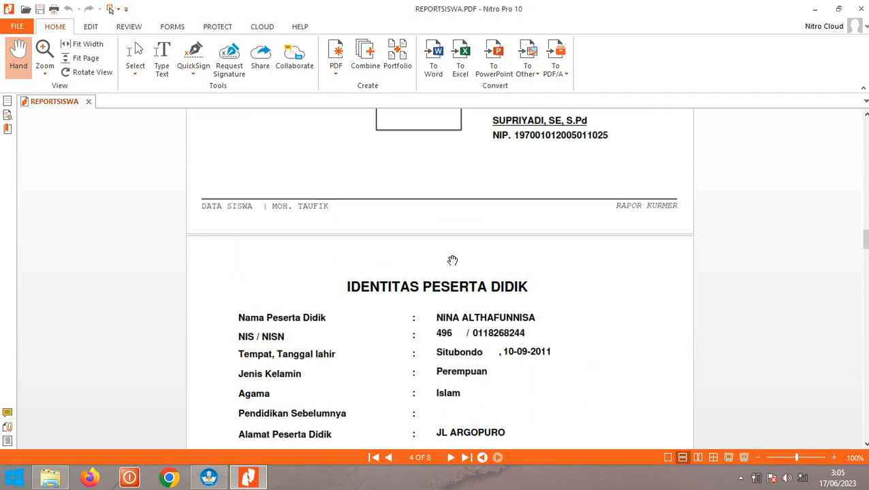
{"action": "scroll", "coordinate": [452, 261], "scroll_direction": "up", "scroll_amount": 7}
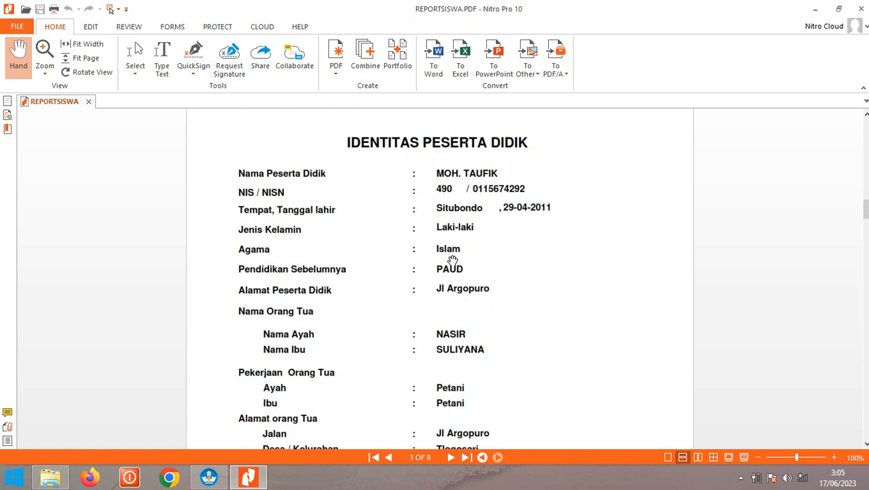
{"action": "scroll", "coordinate": [575, 214], "scroll_direction": "down", "scroll_amount": 5}
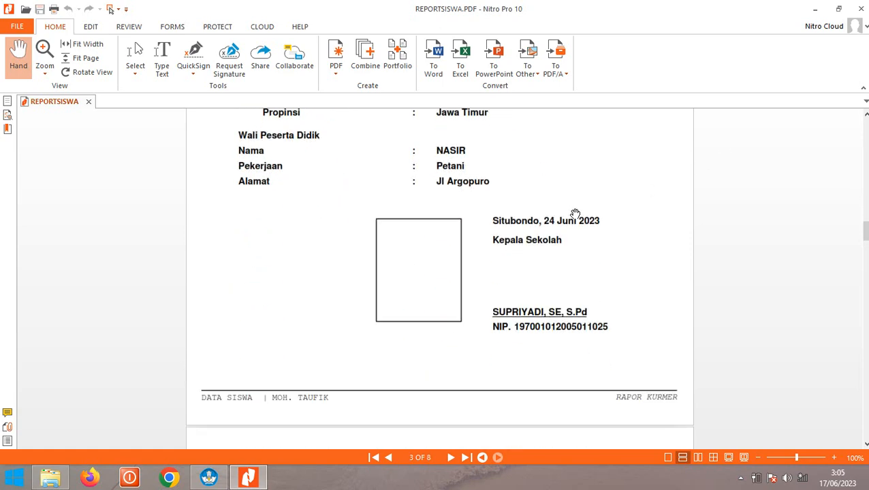
{"action": "scroll", "coordinate": [575, 214], "scroll_direction": "up", "scroll_amount": 10}
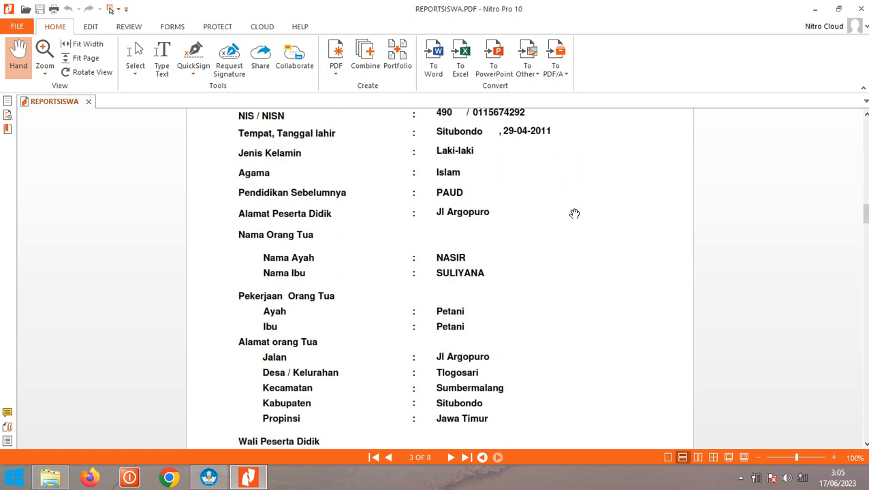
{"action": "scroll", "coordinate": [575, 214], "scroll_direction": "down", "scroll_amount": 12}
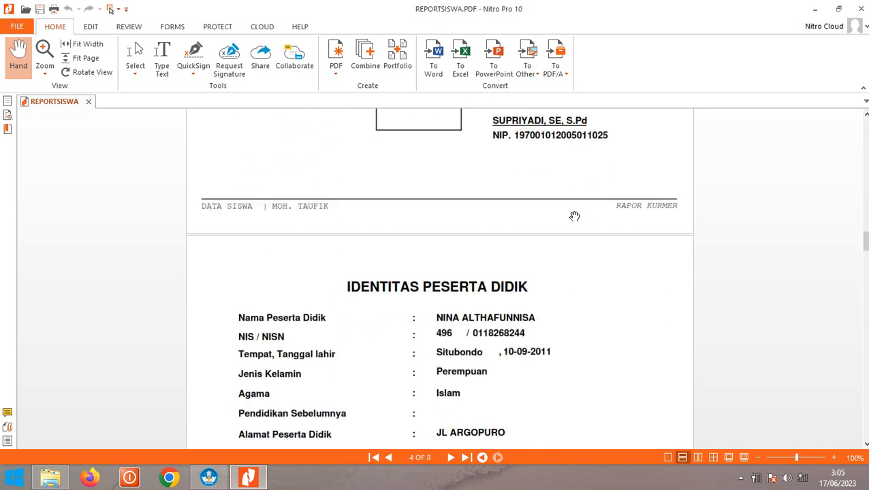
{"action": "scroll", "coordinate": [575, 216], "scroll_direction": "down", "scroll_amount": 10}
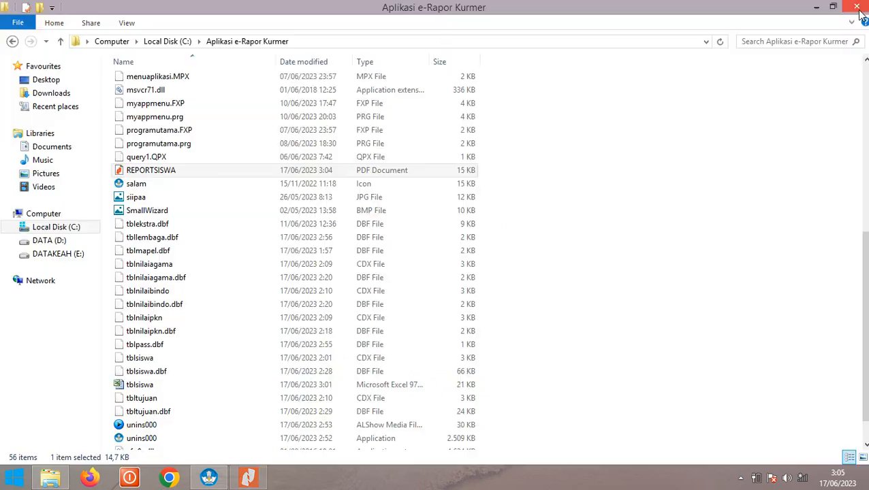
{"action": "left_click", "coordinate": [861, 8]}
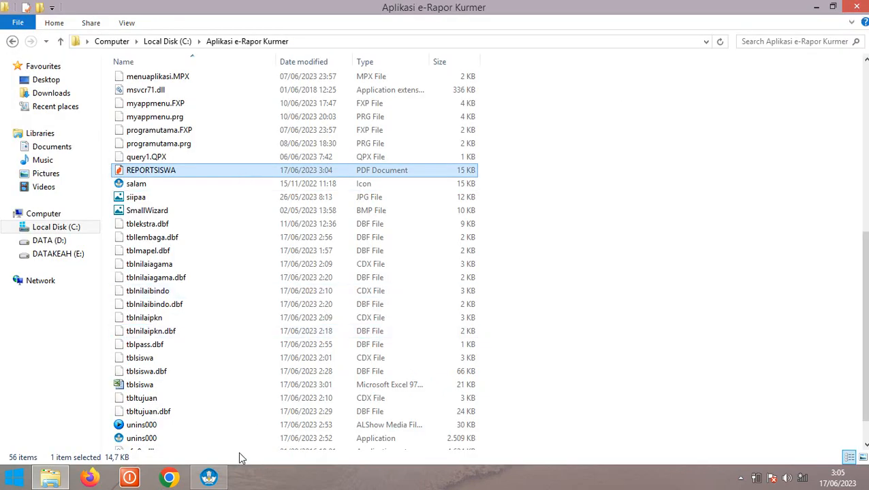
Close the Report Preview and Entri data Siswa form, then open Data Umum > C. Data Mapel
{"action": "left_click", "coordinate": [217, 481]}
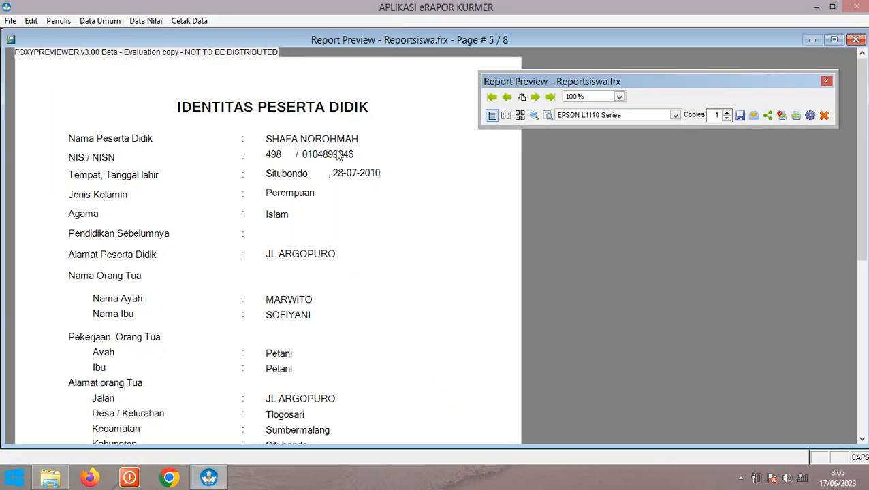
{"action": "left_click", "coordinate": [825, 115]}
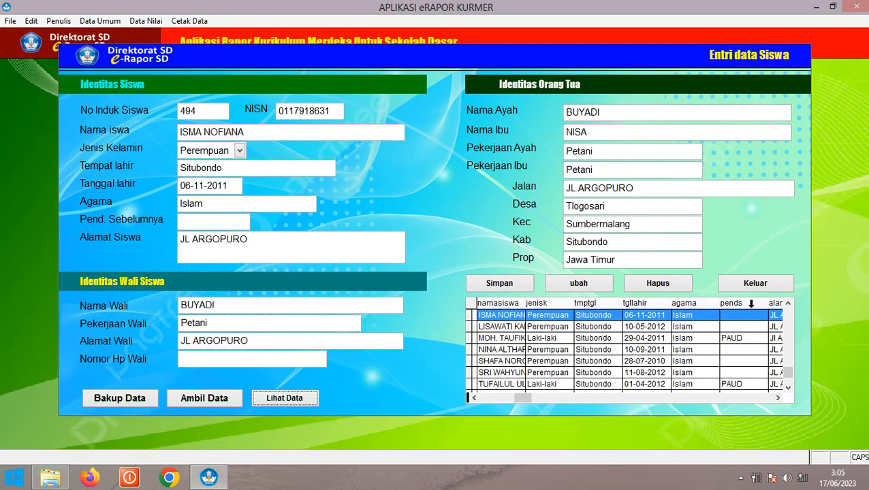
{"action": "left_click", "coordinate": [754, 285]}
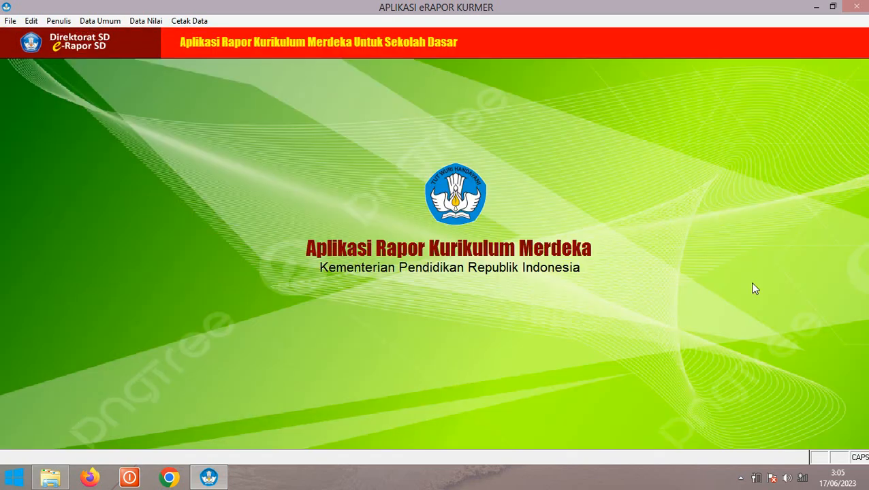
{"action": "left_click", "coordinate": [86, 20]}
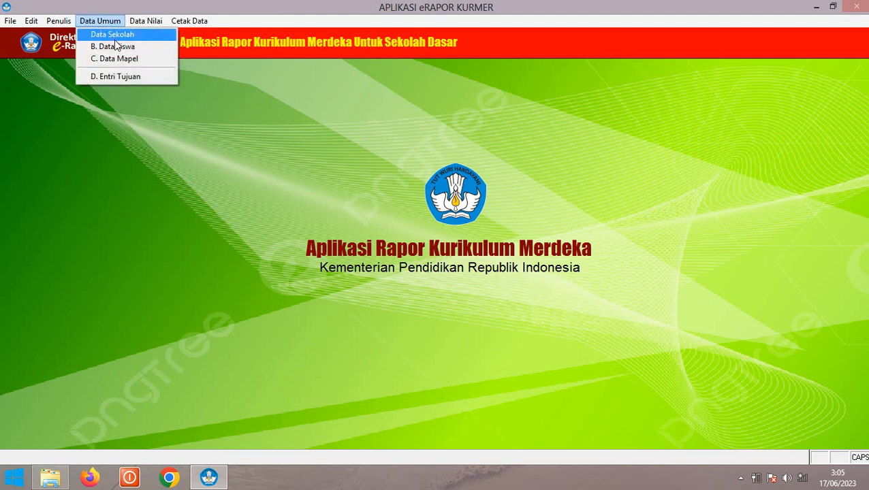
{"action": "left_click", "coordinate": [117, 58]}
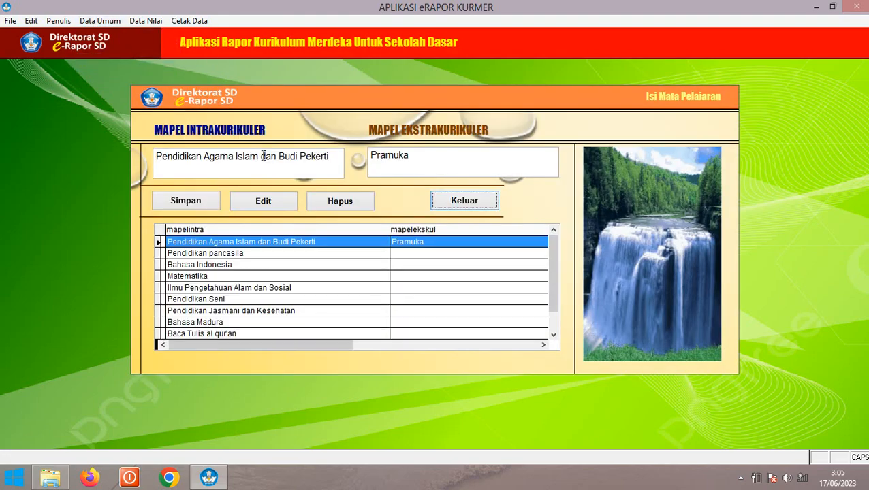
Step through the subject rows from Pendidikan pancasila down to Pendidikan Agama Kresten
{"action": "left_click", "coordinate": [427, 252]}
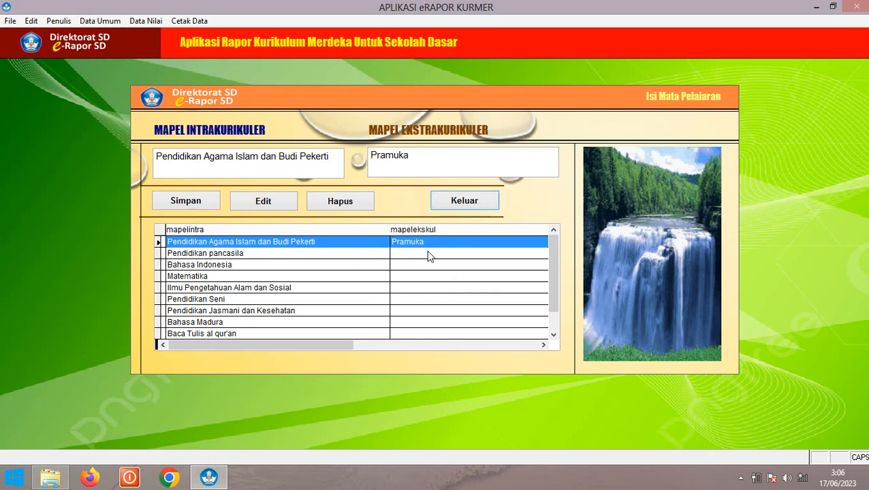
{"action": "left_click", "coordinate": [427, 254]}
{"action": "left_click", "coordinate": [412, 242]}
{"action": "left_click", "coordinate": [283, 258]}
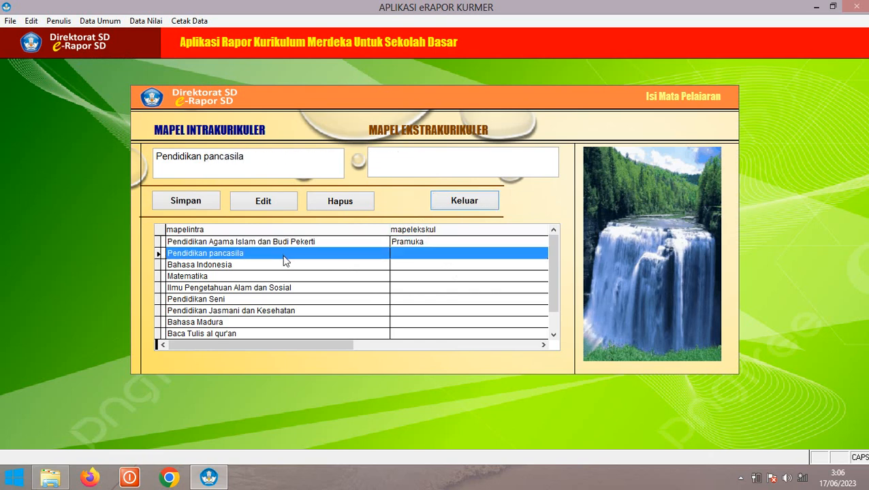
{"action": "left_click", "coordinate": [282, 265]}
{"action": "left_click", "coordinate": [284, 277]}
{"action": "left_click", "coordinate": [287, 288]}
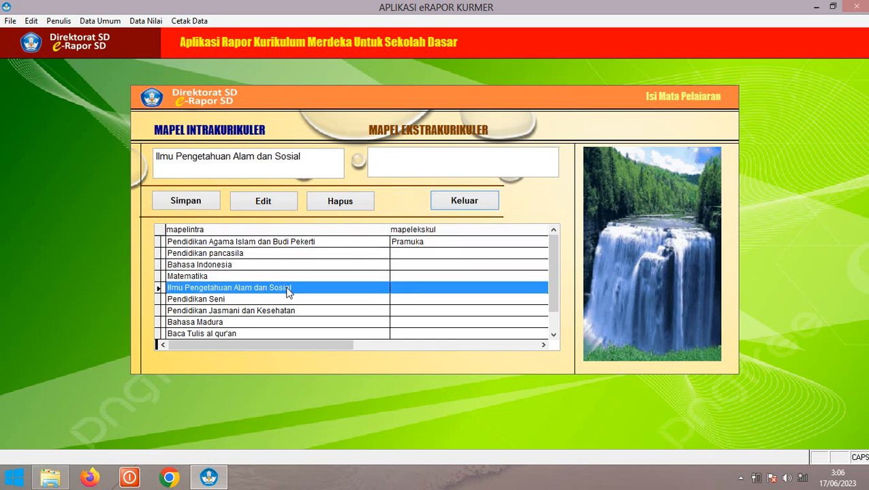
{"action": "left_click", "coordinate": [286, 300]}
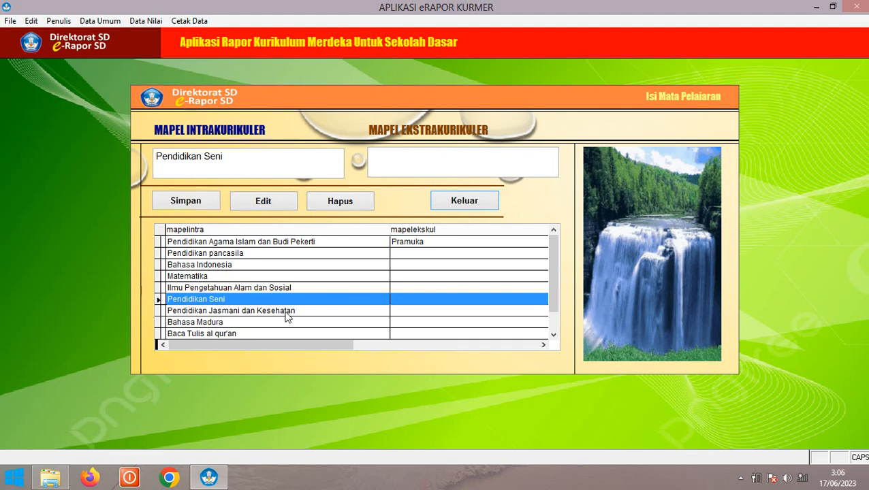
{"action": "left_click", "coordinate": [286, 311]}
{"action": "left_click", "coordinate": [289, 323]}
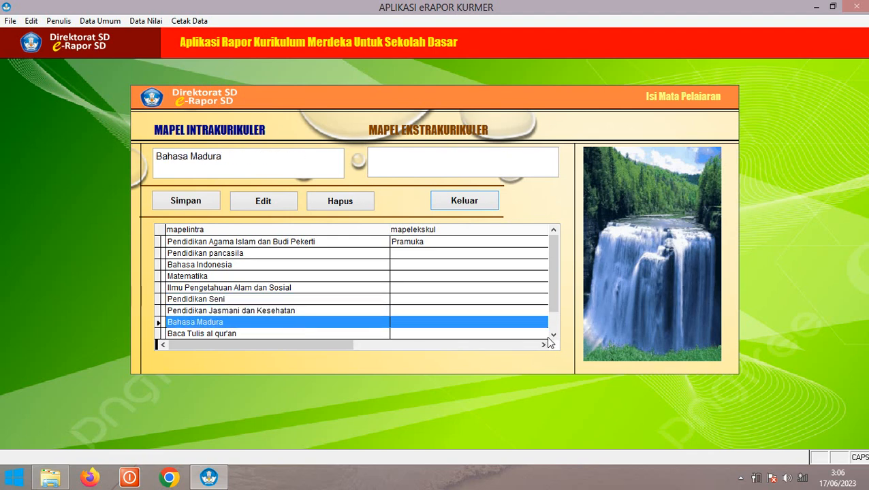
{"action": "scroll", "coordinate": [375, 307], "scroll_direction": "down", "scroll_amount": 2}
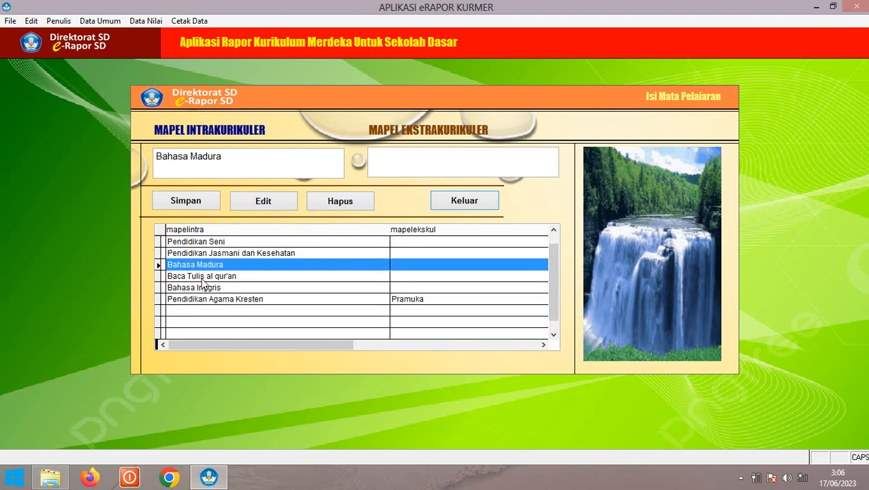
{"action": "left_click", "coordinate": [203, 278]}
{"action": "left_click", "coordinate": [237, 301]}
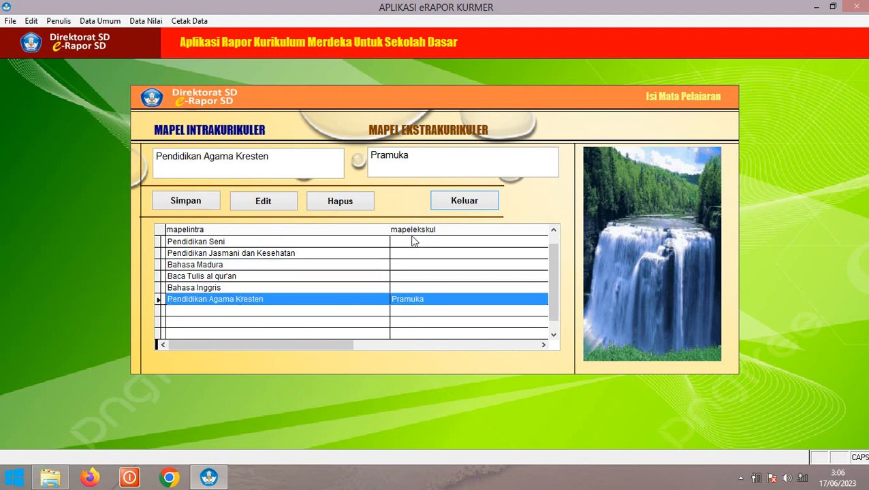
Delete Pendidikan Agama Kresten with Hapus and Yes, leaving Bahasa Inggris as the last subject
{"action": "left_click", "coordinate": [341, 201]}
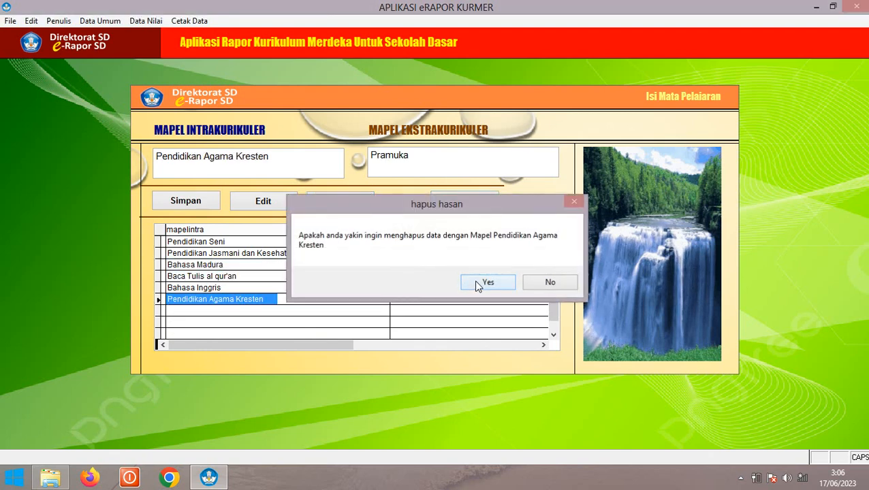
{"action": "left_click", "coordinate": [477, 284]}
{"action": "left_click", "coordinate": [265, 289]}
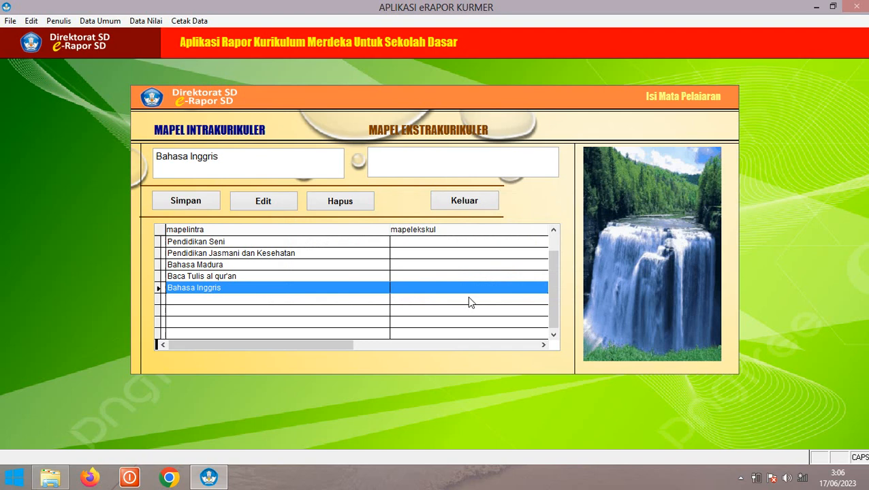
{"action": "left_click", "coordinate": [553, 232]}
{"action": "left_click", "coordinate": [553, 232]}
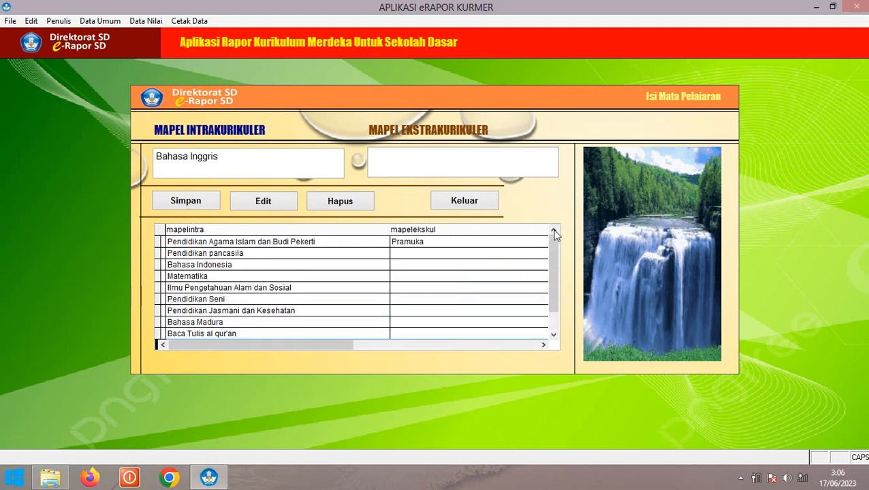
Change Pramuka to Kepramukaan on the Pendidikan Agama Islam dan Budi Pekerti row and confirm the edit
{"action": "left_click", "coordinate": [206, 244]}
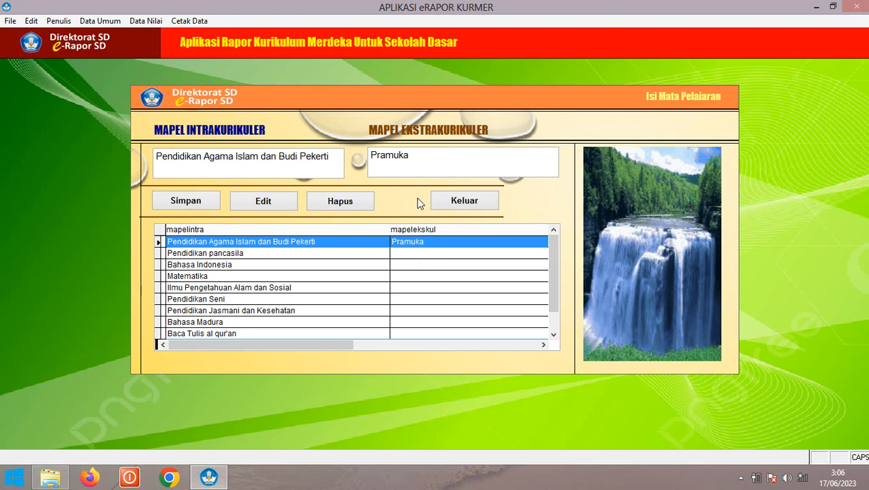
{"action": "left_click", "coordinate": [418, 253]}
{"action": "left_click", "coordinate": [410, 242]}
{"action": "left_click_drag", "start_coordinate": [414, 155], "coordinate": [366, 157]}
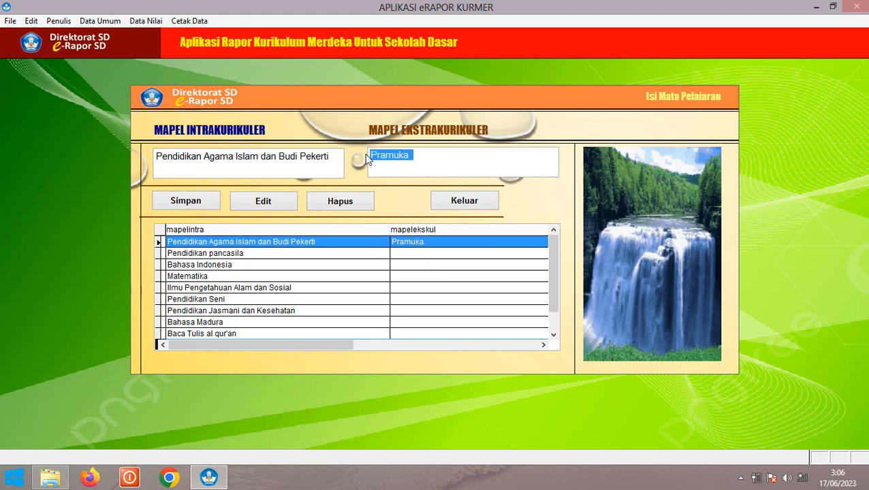
{"action": "type", "text": "Kepramukaan"}
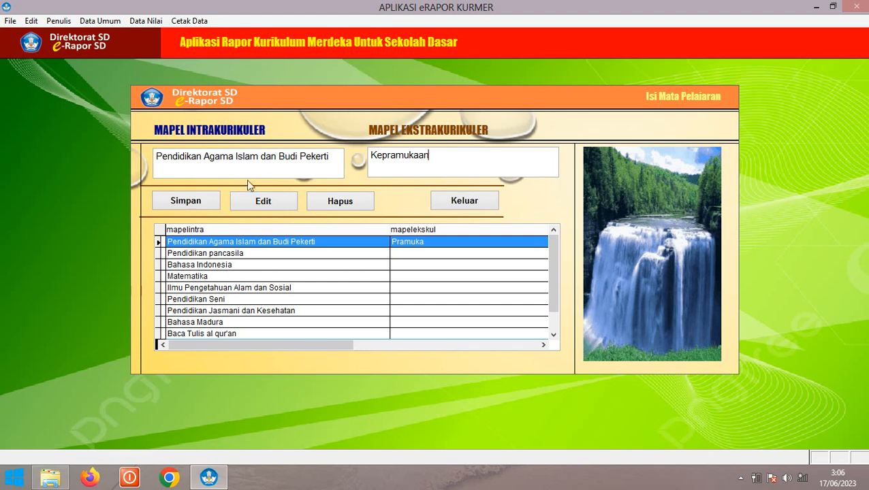
{"action": "left_click", "coordinate": [263, 202]}
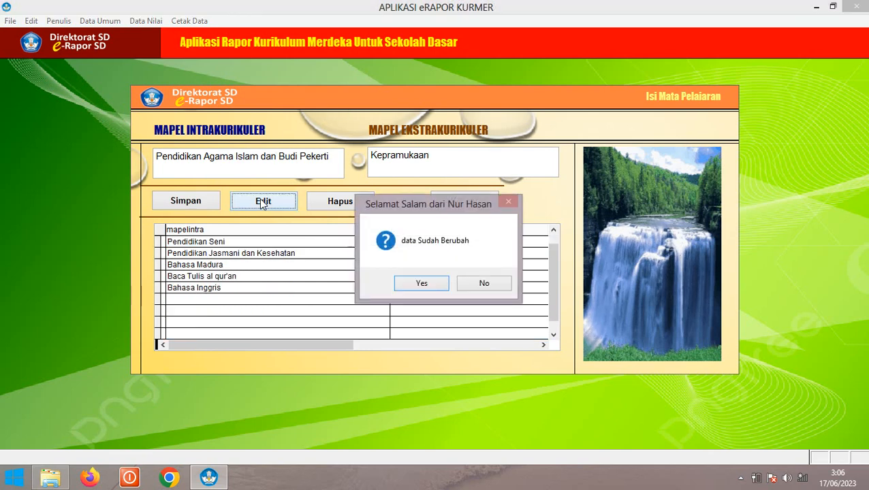
{"action": "left_click", "coordinate": [422, 285]}
{"action": "scroll", "coordinate": [549, 271], "scroll_direction": "up", "scroll_amount": 2}
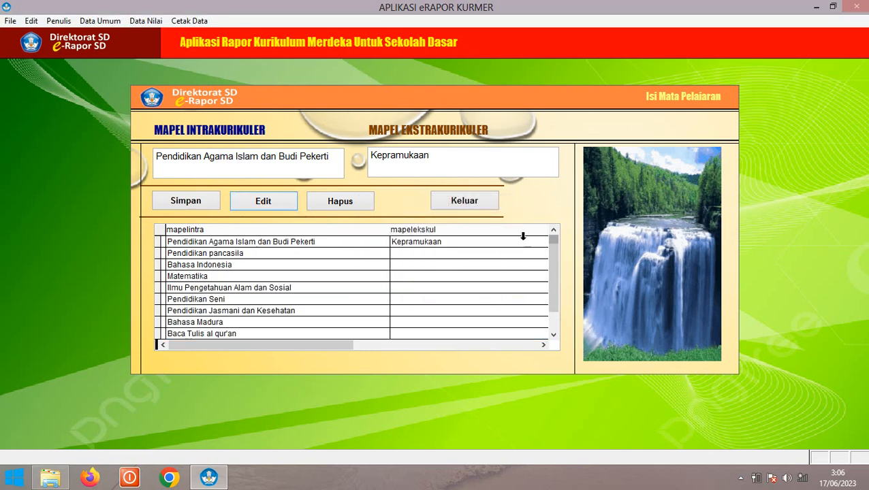
{"action": "left_click", "coordinate": [452, 244]}
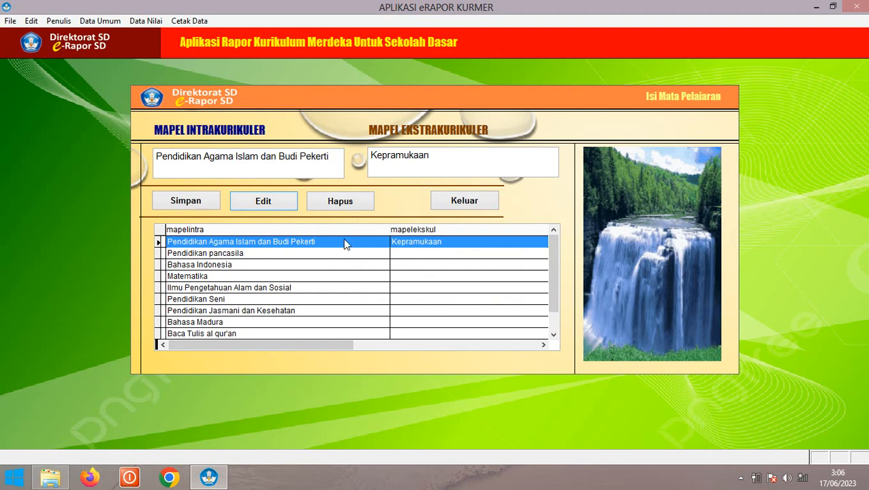
Set Pencat Silat as Pendidikan pancasila's extracurricular, updating via Edit after Simpan's duplicate-data error
{"action": "left_click", "coordinate": [408, 256]}
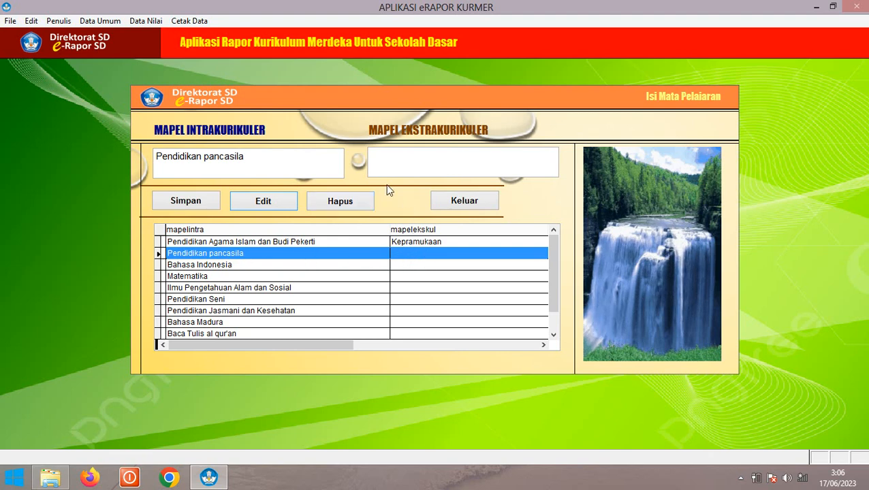
{"action": "left_click", "coordinate": [384, 161]}
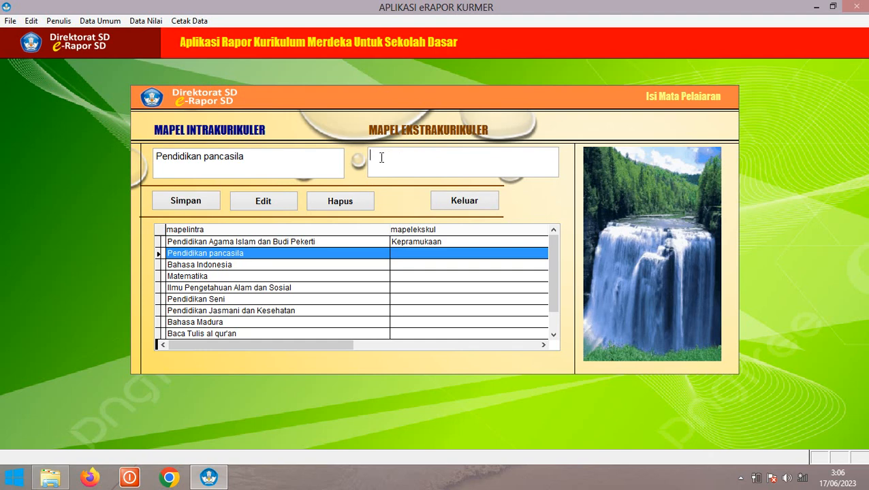
{"action": "type", "text": "Pencat Silat"}
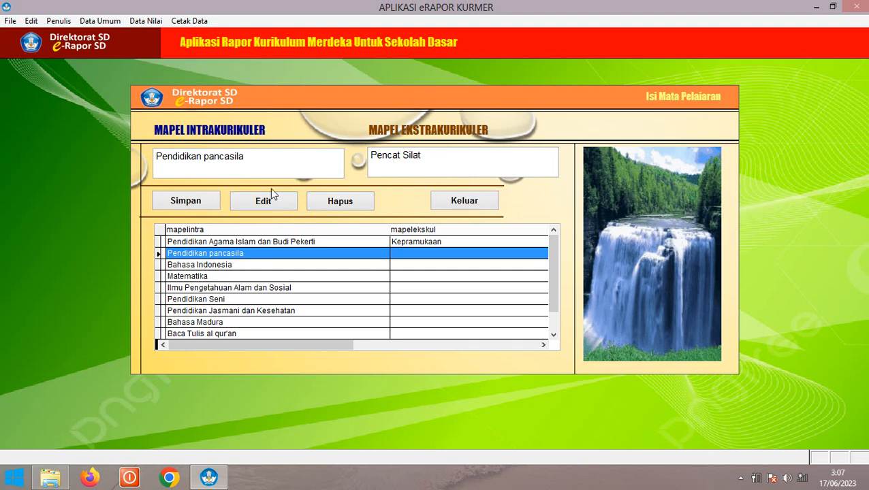
{"action": "left_click", "coordinate": [194, 202]}
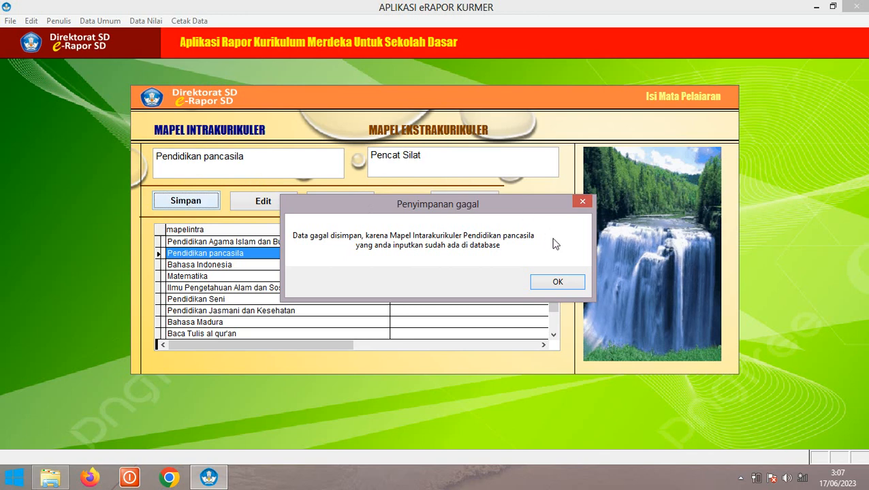
{"action": "left_click", "coordinate": [559, 281]}
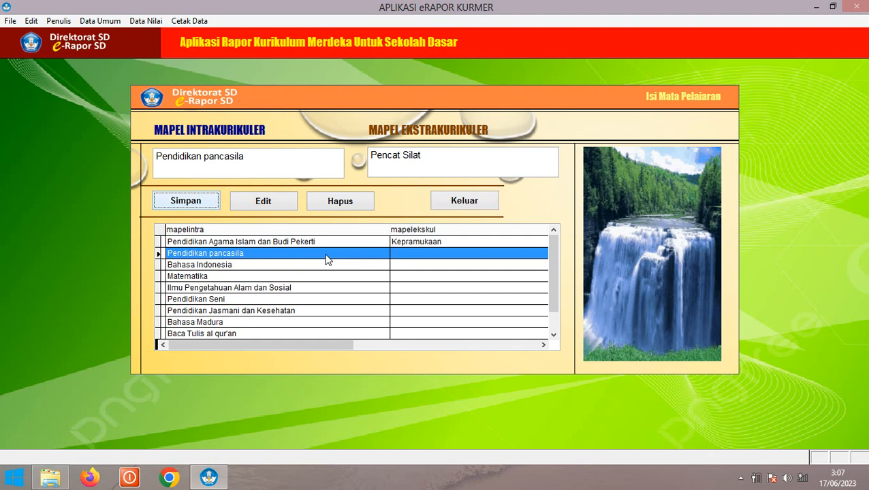
{"action": "left_click", "coordinate": [263, 202]}
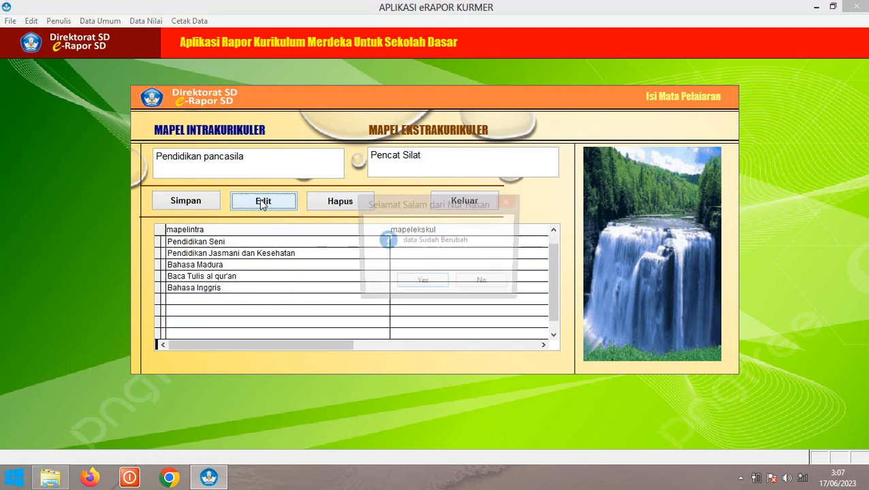
{"action": "left_click", "coordinate": [422, 284]}
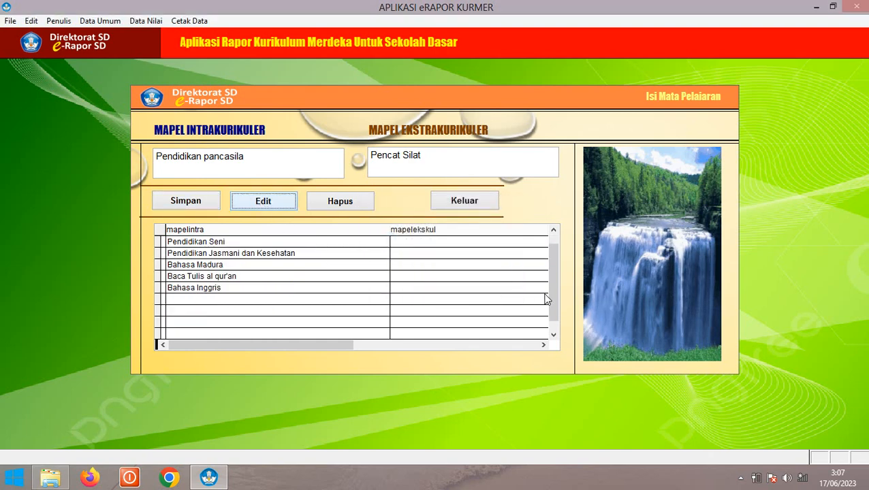
{"action": "left_click", "coordinate": [414, 257]}
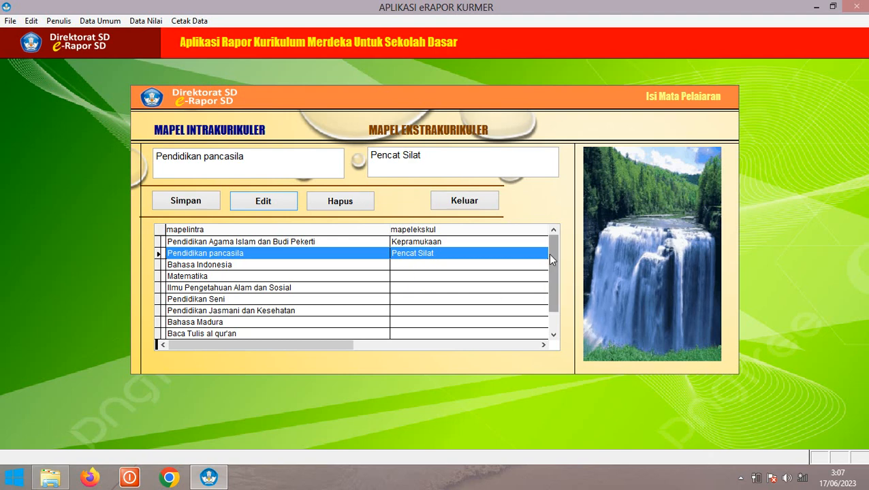
{"action": "left_click_drag", "start_coordinate": [547, 253], "coordinate": [550, 300]}
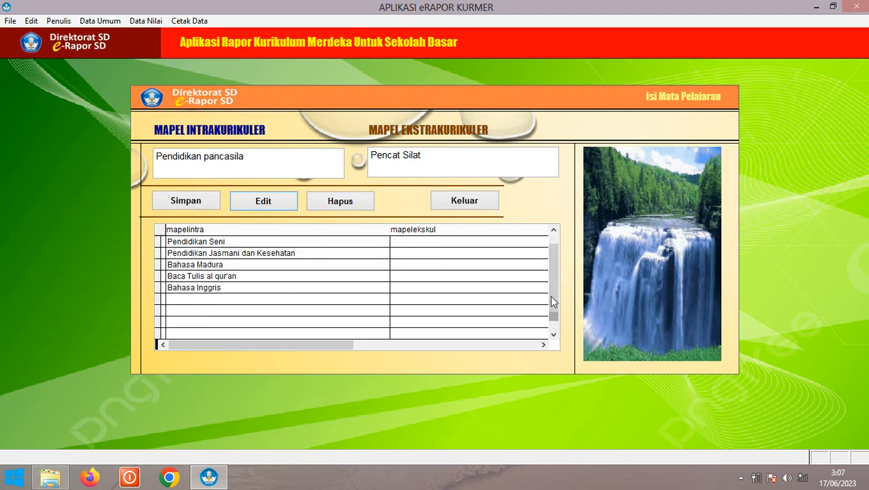
{"action": "left_click", "coordinate": [553, 231]}
{"action": "left_click", "coordinate": [553, 334]}
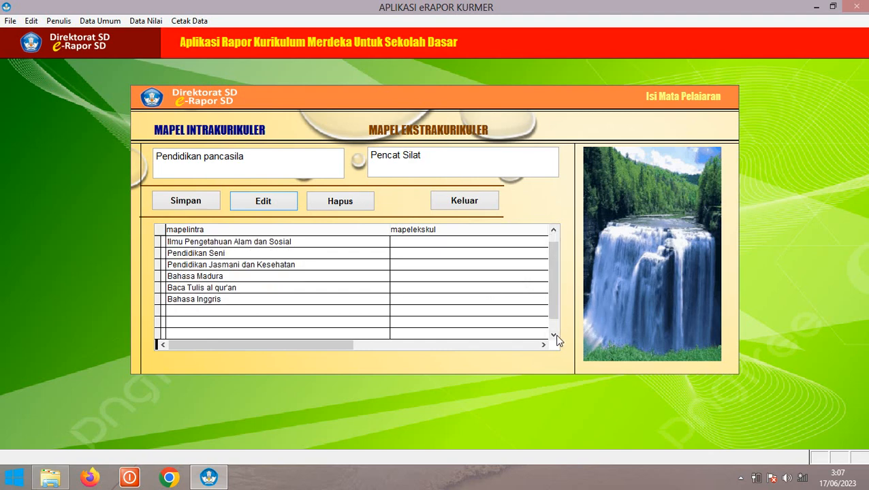
{"action": "left_click", "coordinate": [553, 334]}
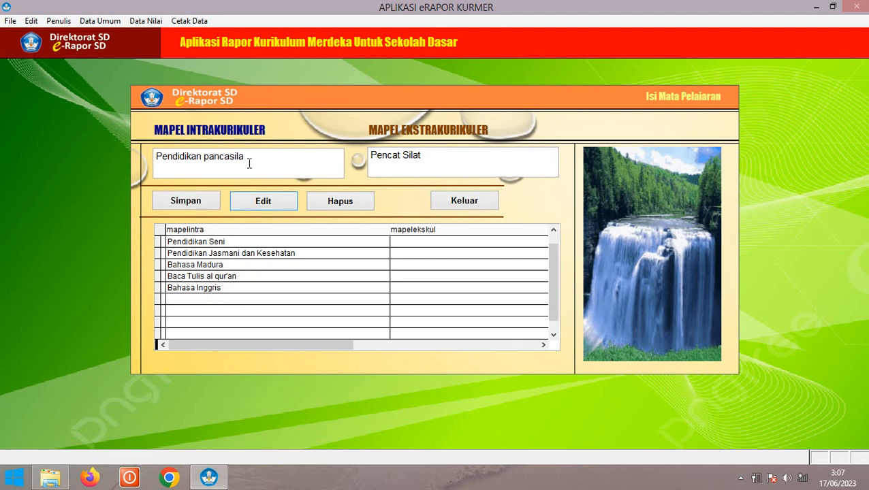
Save Pendidikan Agama Kresten as a new subject with a blank extracurricular, then check nearby rows
{"action": "left_click_drag", "start_coordinate": [249, 157], "coordinate": [145, 164]}
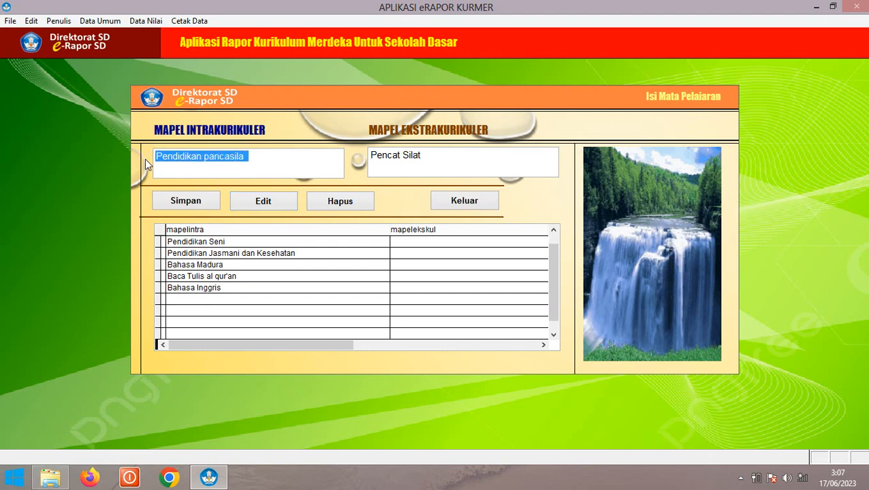
{"action": "type", "text": "Per"}
{"action": "type", "text": "didikan"}
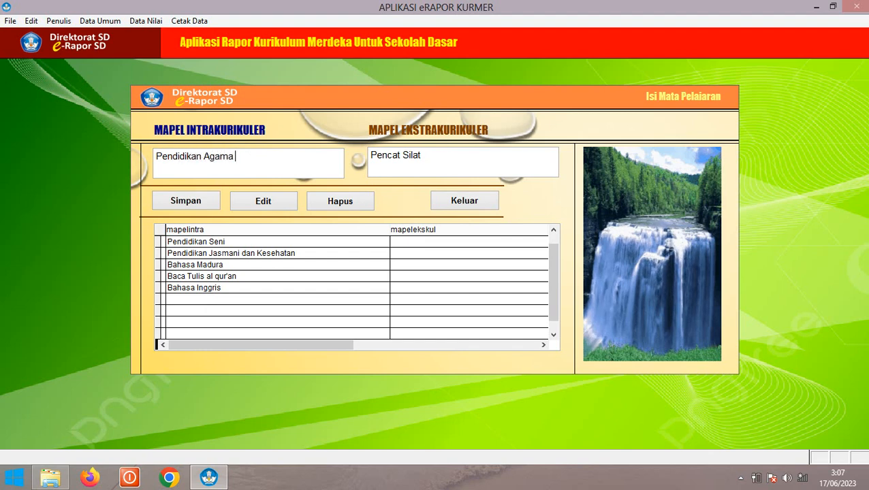
{"action": "type", "text": " Agama Kresten"}
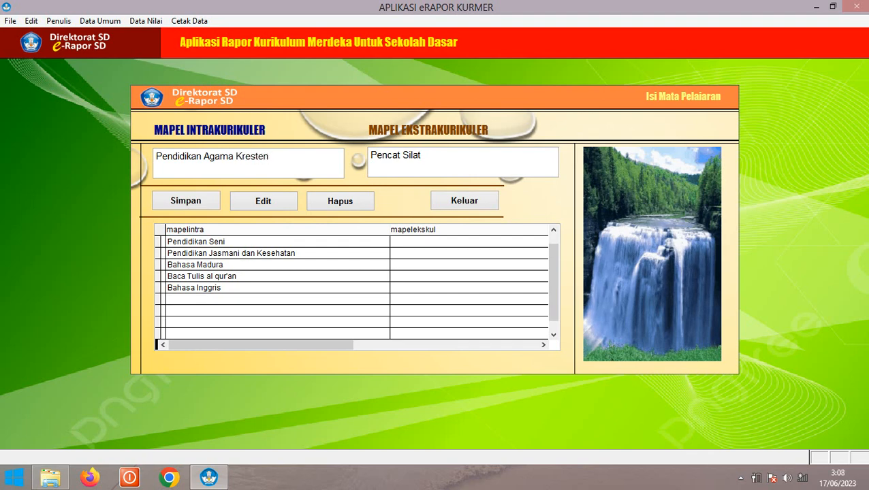
{"action": "left_click_drag", "start_coordinate": [431, 158], "coordinate": [363, 157]}
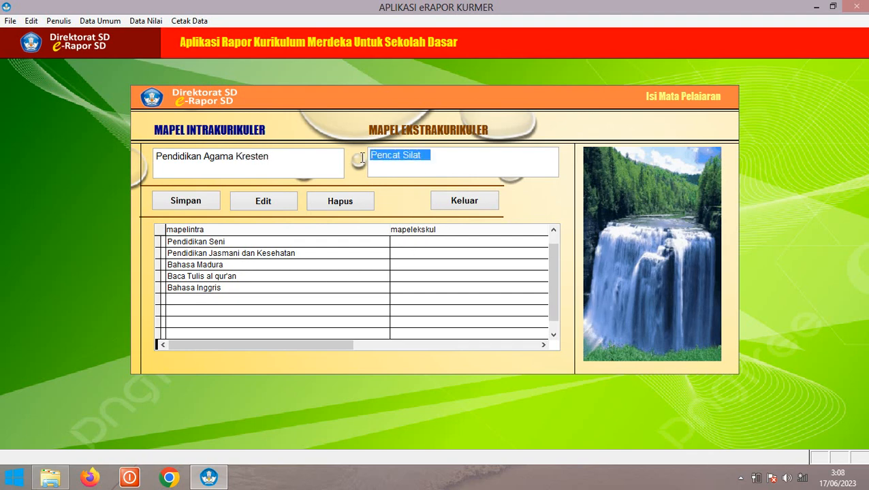
{"action": "key", "text": "BackSpace"}
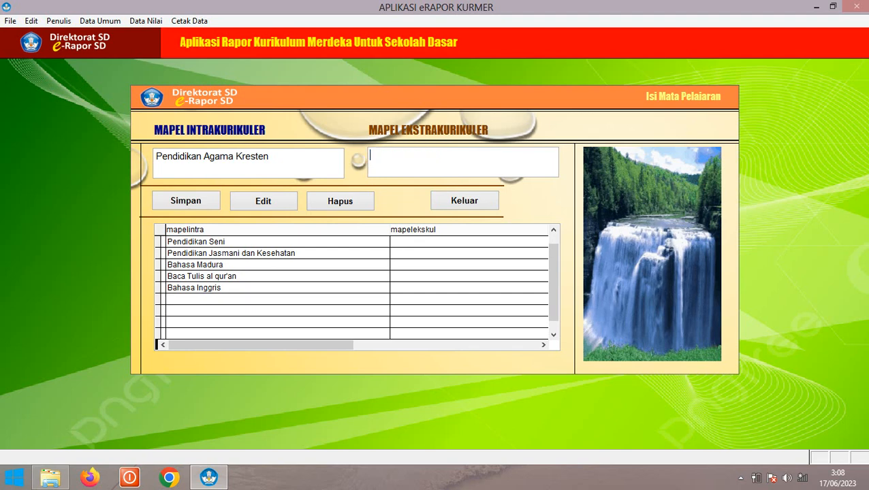
{"action": "left_click", "coordinate": [187, 203]}
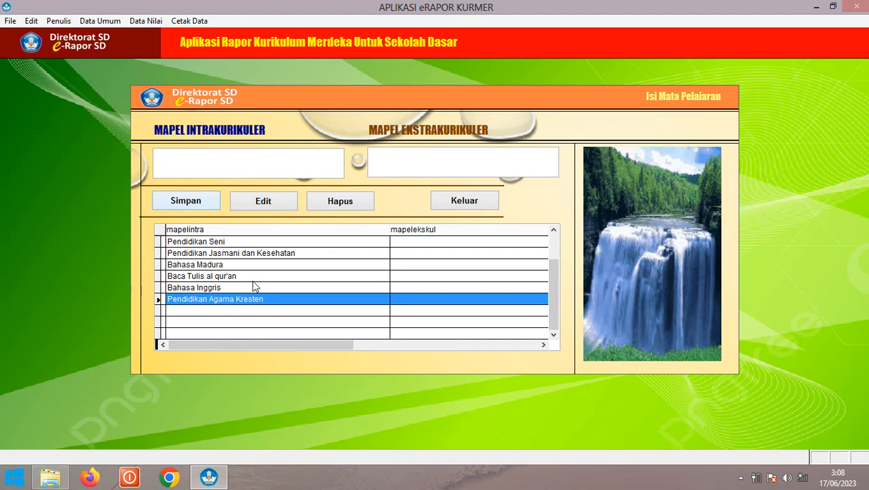
{"action": "left_click", "coordinate": [236, 289]}
{"action": "left_click", "coordinate": [230, 276]}
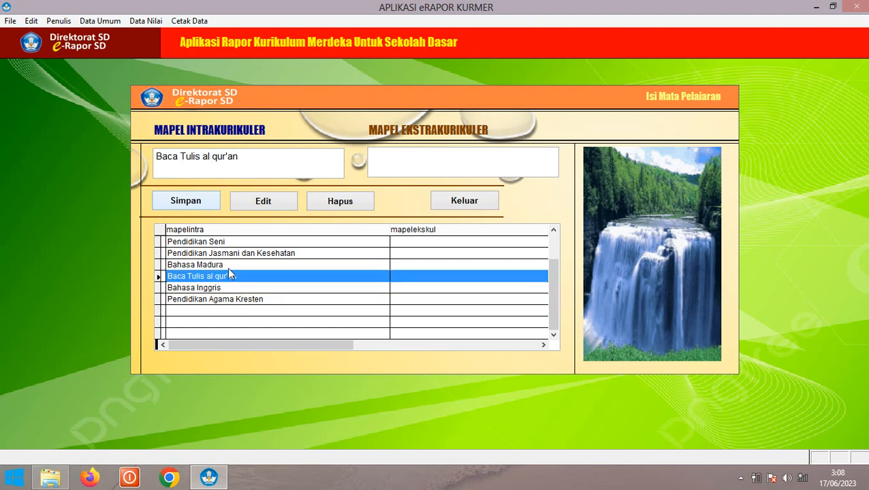
{"action": "left_click", "coordinate": [229, 268]}
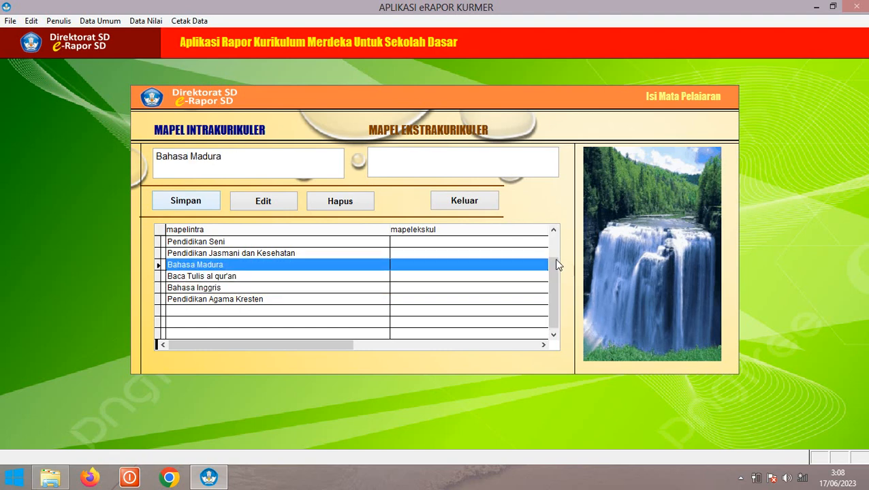
{"action": "left_click_drag", "start_coordinate": [556, 265], "coordinate": [556, 230]}
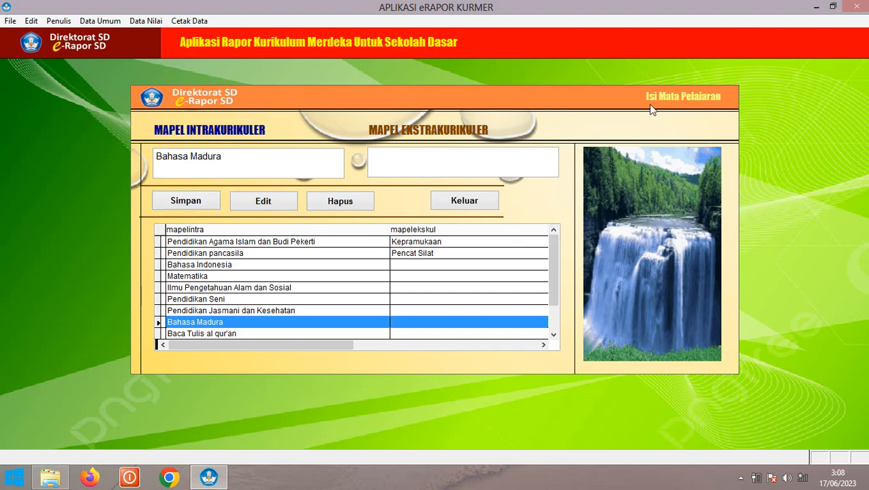
Exit the subject form with Keluar and open Data Umum > D. Entri Tujuan
{"action": "left_click", "coordinate": [465, 201]}
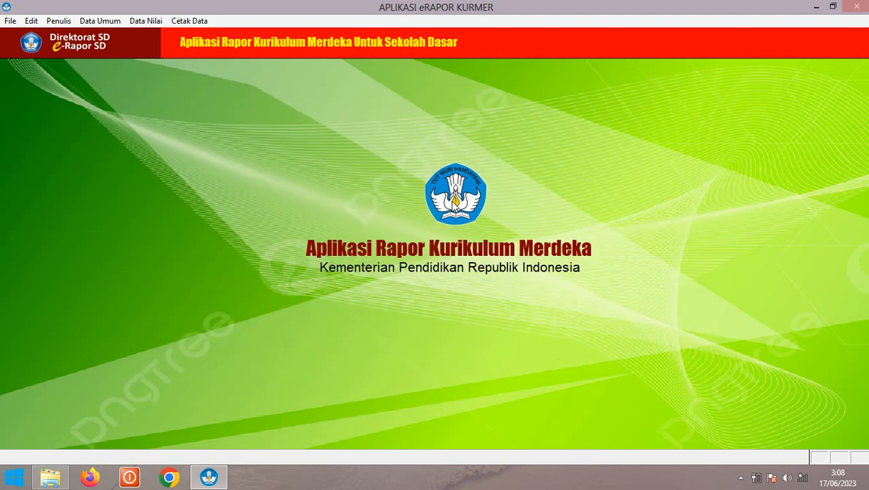
{"action": "left_click", "coordinate": [100, 21]}
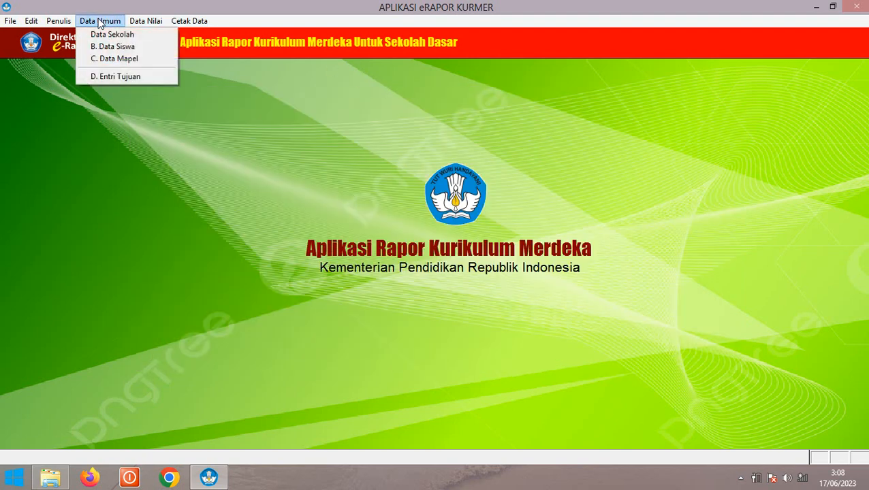
{"action": "left_click", "coordinate": [134, 77]}
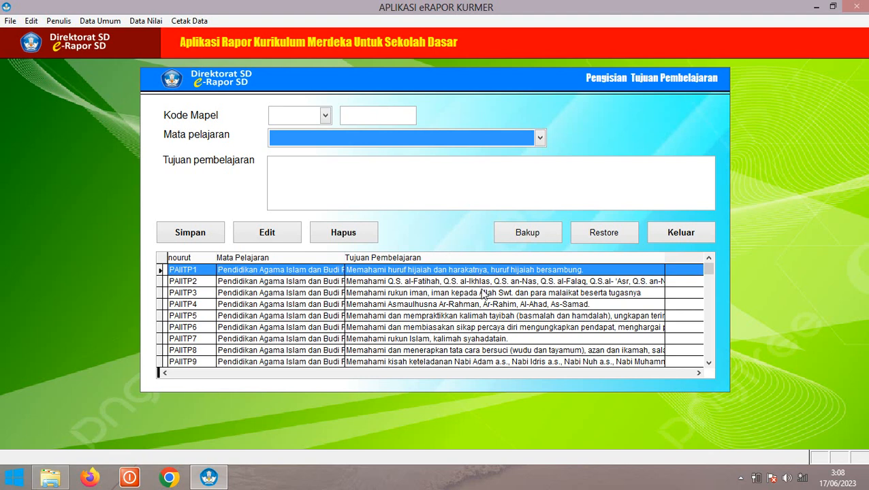
Browse the learning objectives grid, loading PAIITP2 and PPKNTP6 into the form
{"action": "left_click", "coordinate": [475, 282]}
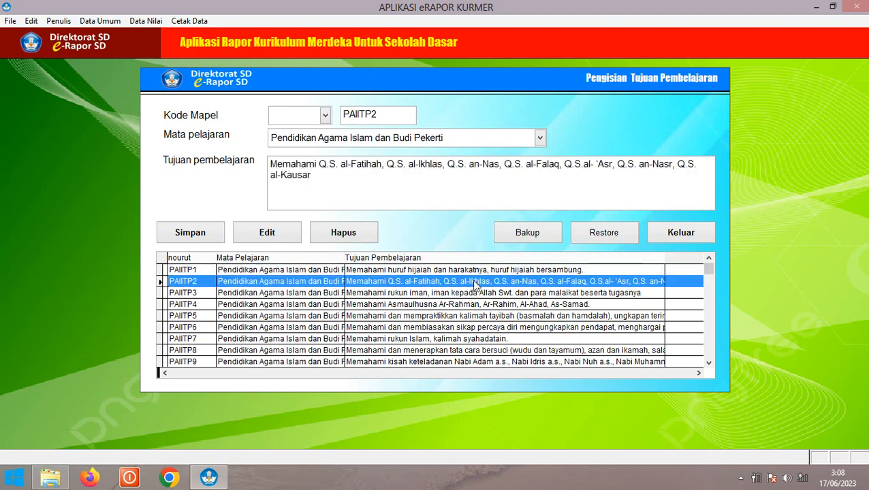
{"action": "left_click", "coordinate": [709, 363]}
{"action": "left_click", "coordinate": [706, 363]}
{"action": "left_click", "coordinate": [706, 363]}
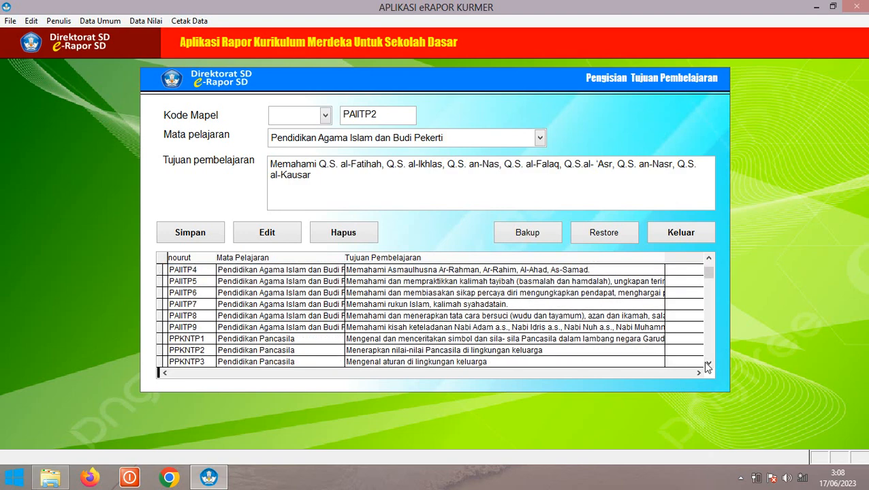
{"action": "left_click", "coordinate": [706, 363]}
{"action": "left_click", "coordinate": [707, 363]}
{"action": "left_click", "coordinate": [706, 363]}
{"action": "left_click", "coordinate": [706, 363]}
{"action": "left_click", "coordinate": [706, 363]}
{"action": "left_click", "coordinate": [706, 363]}
{"action": "left_click", "coordinate": [706, 364]}
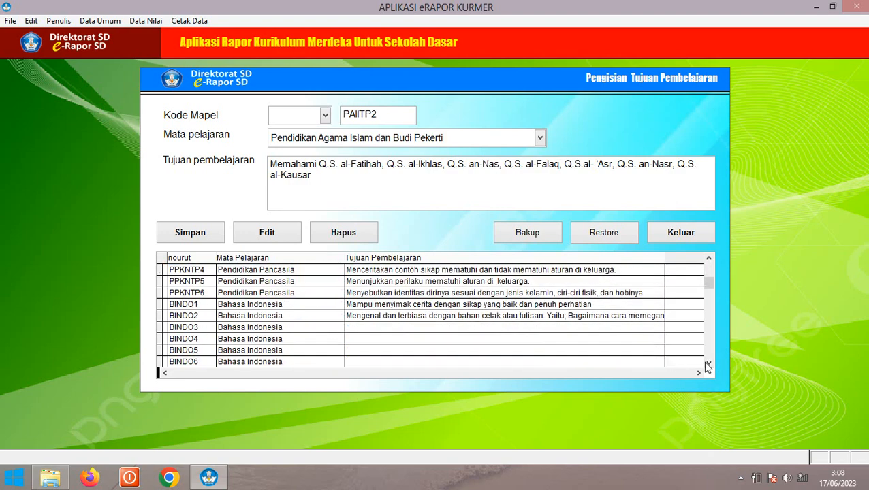
{"action": "left_click", "coordinate": [385, 282]}
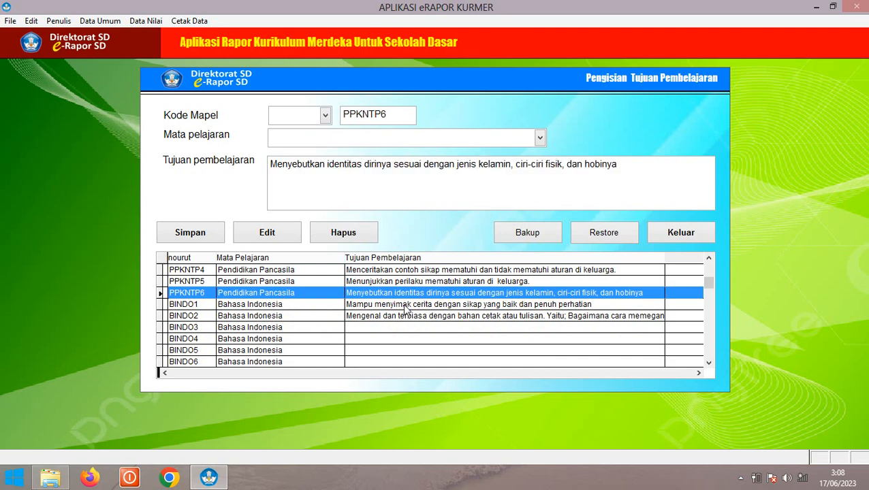
{"action": "key", "text": "Down"}
{"action": "key", "text": "Down"}
{"action": "scroll", "coordinate": [711, 264], "scroll_direction": "up", "scroll_amount": 5}
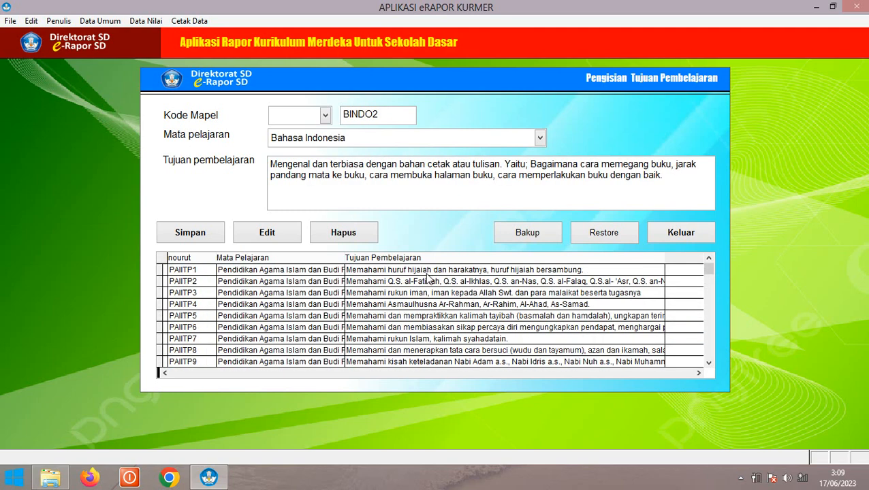
Load PAIITP1, PAIITP2, PPKNTP6, BINDO1 and finally BINDO2 into the entry form
{"action": "left_click", "coordinate": [431, 273]}
{"action": "left_click", "coordinate": [460, 283]}
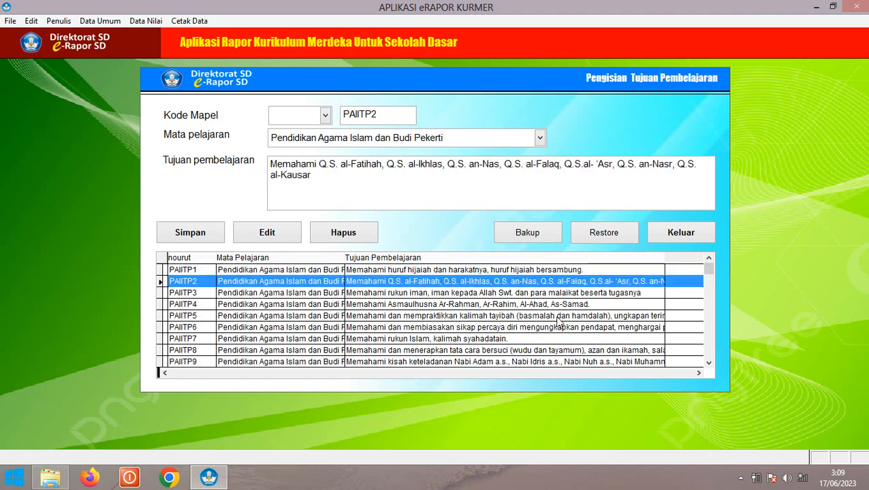
{"action": "left_click", "coordinate": [708, 363]}
{"action": "left_click", "coordinate": [708, 363]}
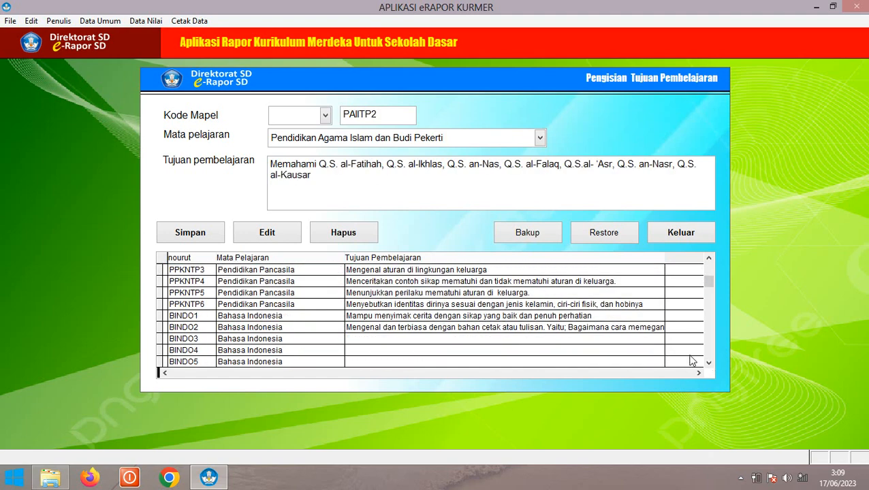
{"action": "left_click", "coordinate": [417, 306]}
{"action": "left_click", "coordinate": [421, 316]}
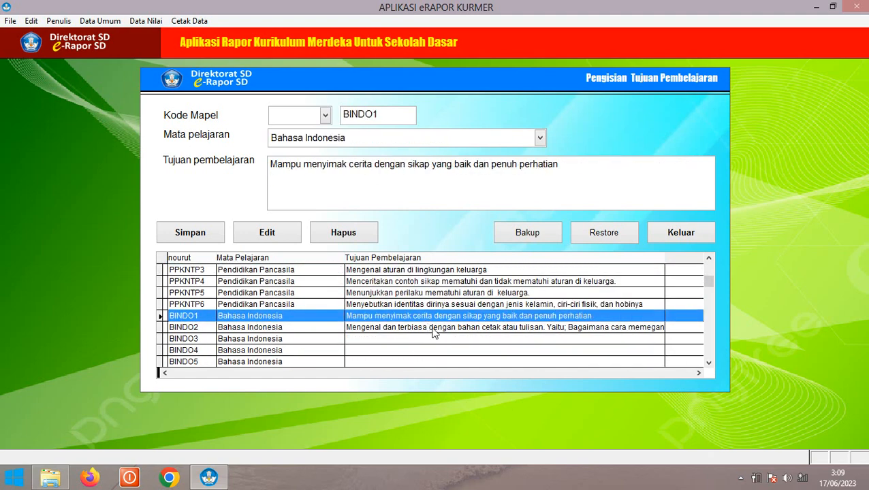
{"action": "left_click", "coordinate": [433, 327]}
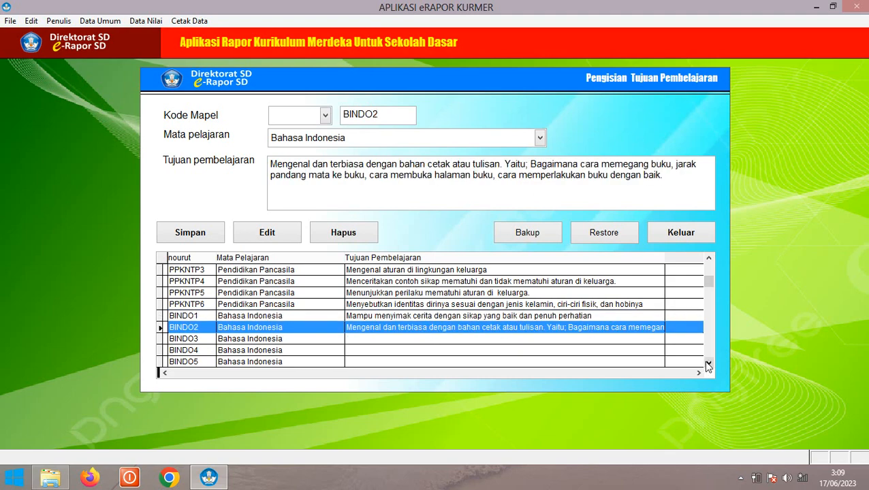
{"action": "left_click_drag", "start_coordinate": [709, 363], "coordinate": [707, 366]}
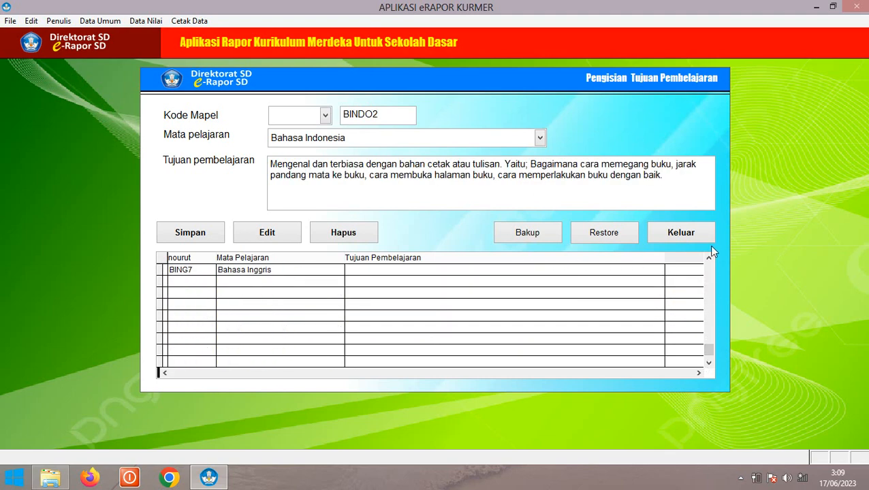
{"action": "left_click_drag", "start_coordinate": [708, 260], "coordinate": [708, 262]}
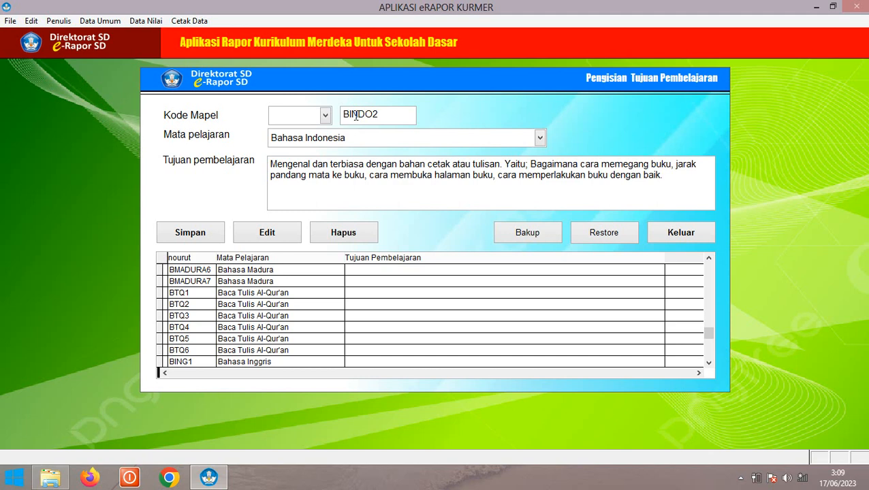
Set Mata pelajaran to Pendidikan Agama Kresten and Kode Mapel to PAIITP, saving objective PAIITP70
{"action": "left_click", "coordinate": [305, 138]}
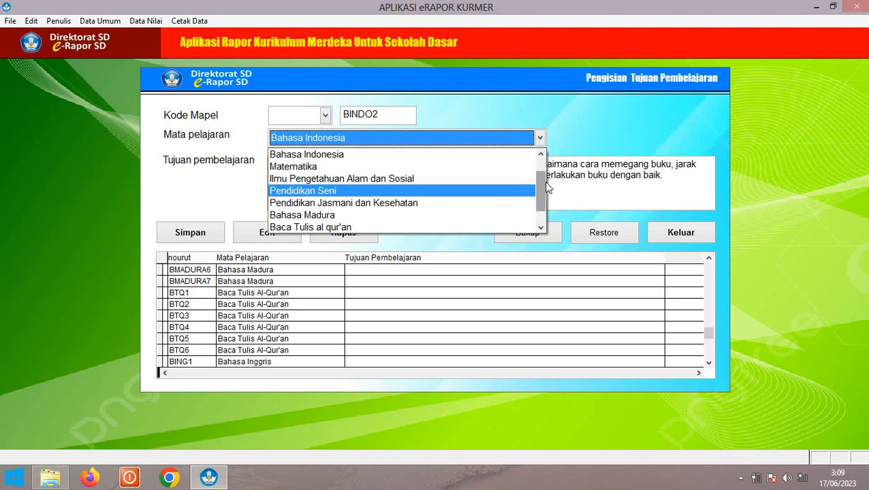
{"action": "scroll", "coordinate": [545, 212], "scroll_direction": "down", "scroll_amount": 1}
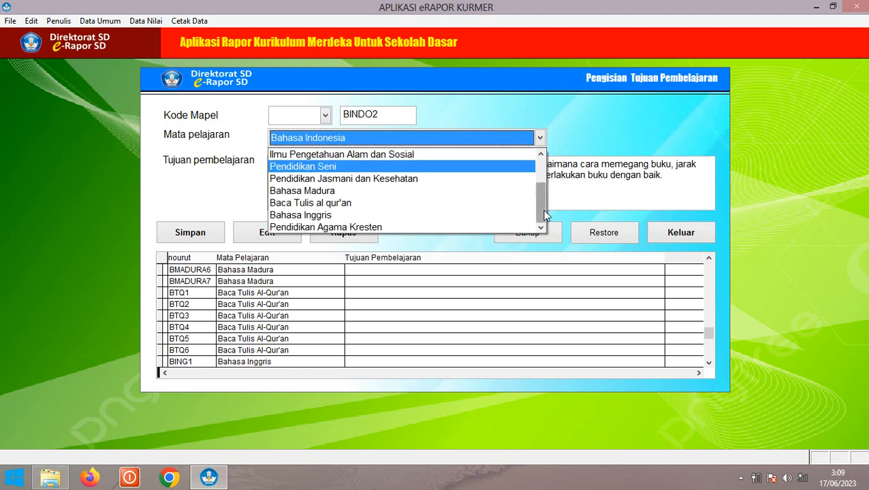
{"action": "left_click", "coordinate": [354, 227]}
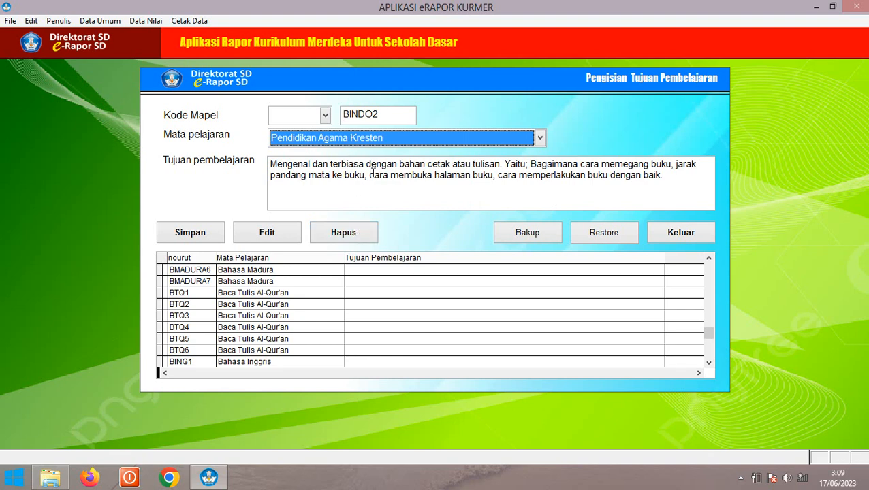
{"action": "left_click", "coordinate": [304, 120]}
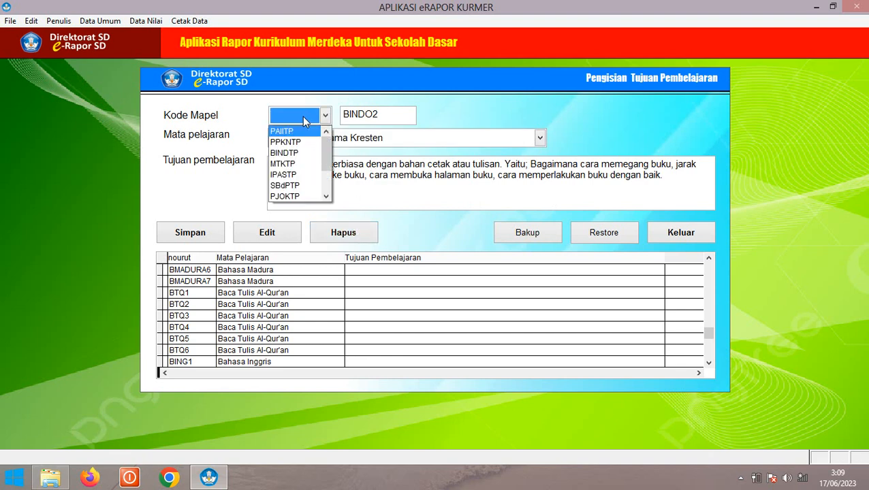
{"action": "left_click", "coordinate": [289, 131]}
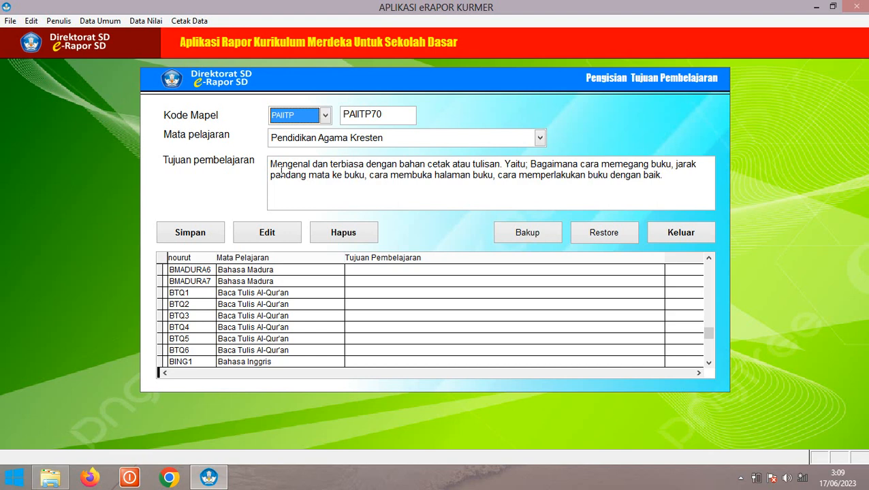
{"action": "left_click", "coordinate": [196, 234]}
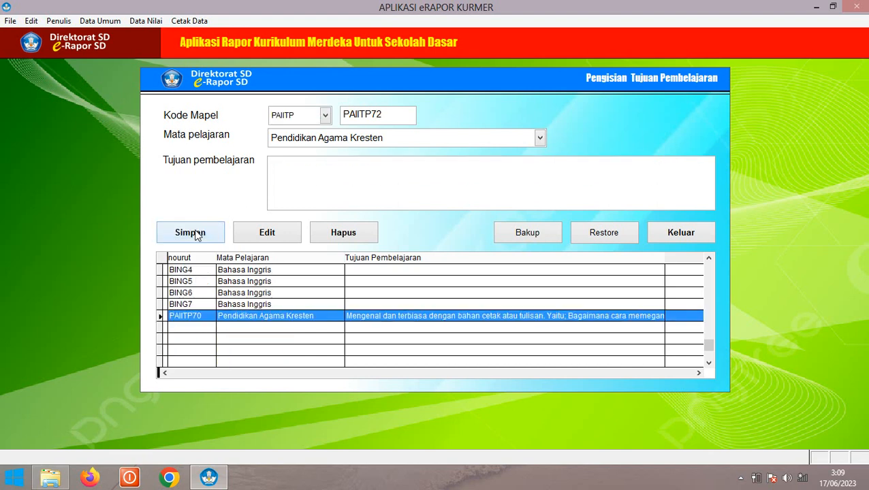
Switch between the BING7 and new PAIITP70 rows to verify the saved objective
{"action": "left_click", "coordinate": [272, 304]}
{"action": "left_click", "coordinate": [256, 317]}
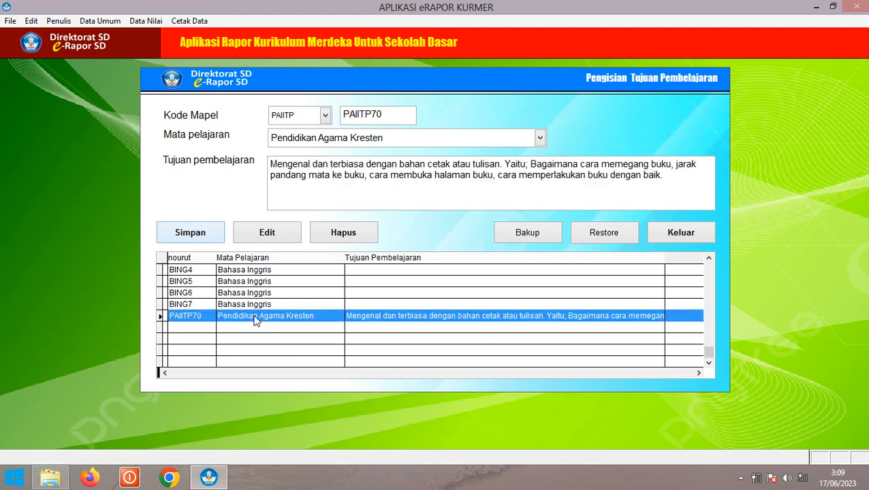
{"action": "left_click", "coordinate": [398, 308]}
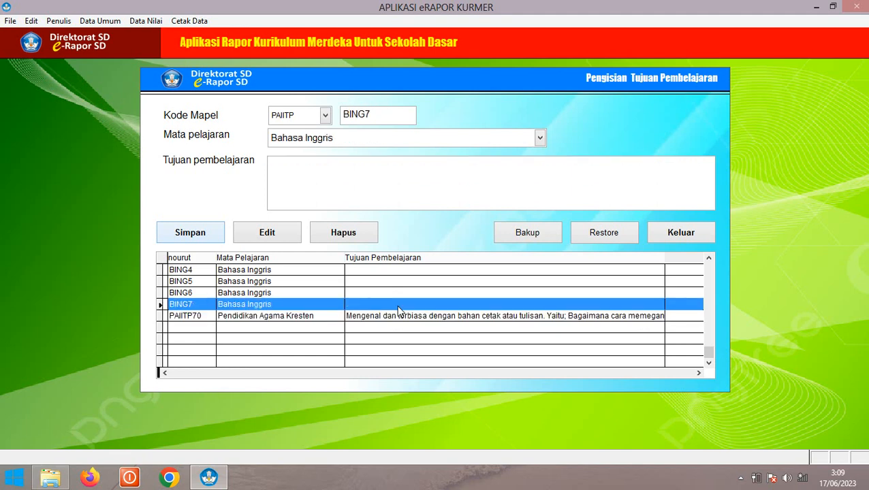
{"action": "left_click", "coordinate": [394, 316]}
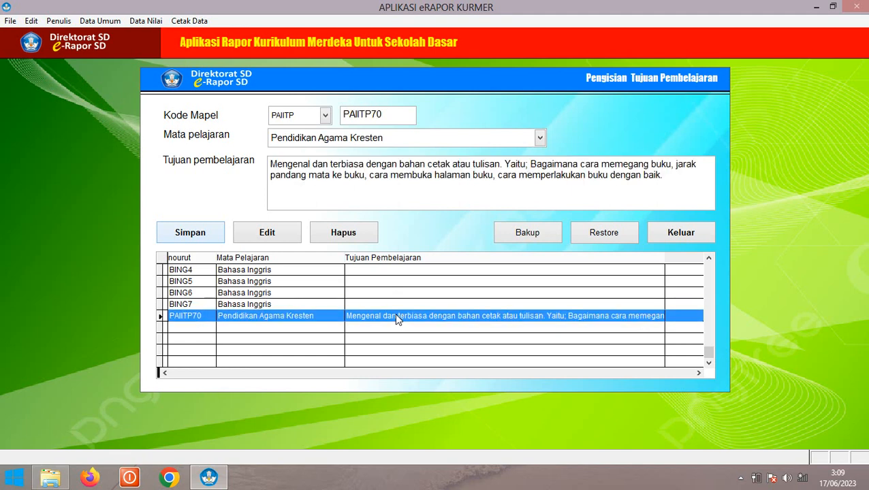
{"action": "left_click", "coordinate": [383, 306]}
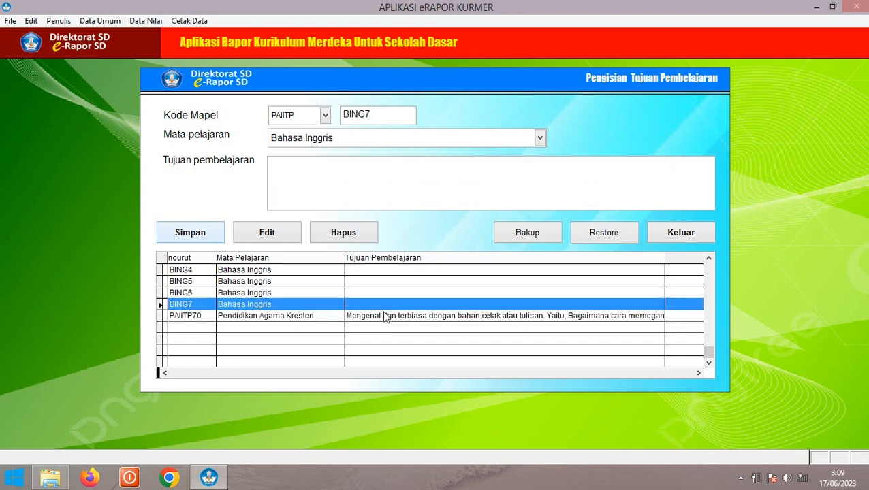
{"action": "left_click", "coordinate": [383, 314]}
Review the BING6, BING7 and PAIITP70 rows, then exit the Pengisian Tujuan Pembelajaran form with Keluar
{"action": "left_click", "coordinate": [380, 304]}
{"action": "left_click", "coordinate": [435, 295]}
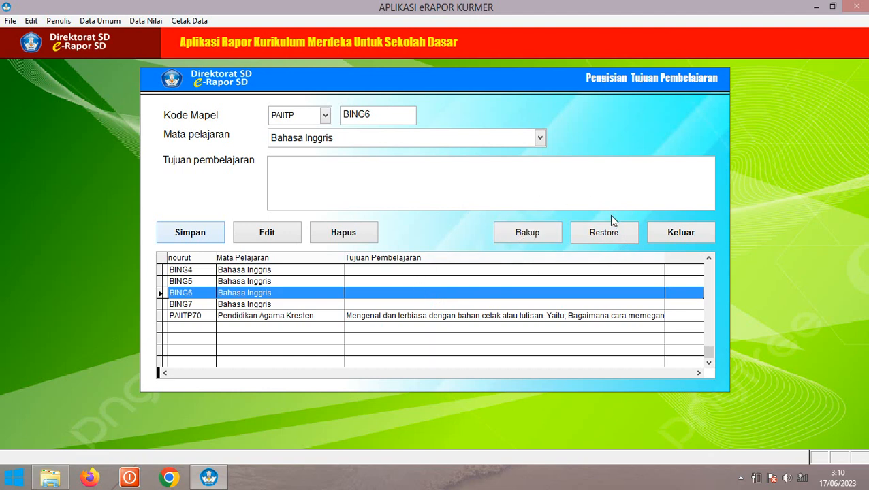
{"action": "left_click", "coordinate": [389, 305]}
{"action": "left_click", "coordinate": [390, 316]}
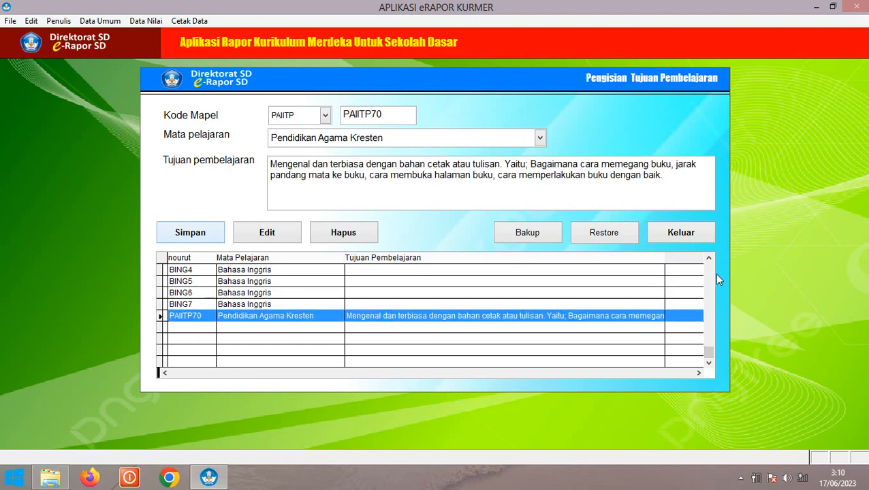
{"action": "scroll", "coordinate": [709, 264], "scroll_direction": "up", "scroll_amount": 15}
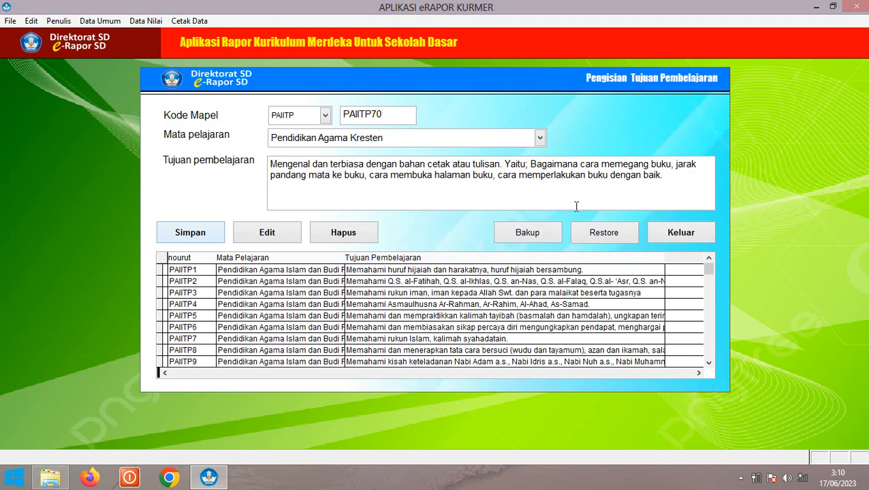
{"action": "left_click", "coordinate": [670, 232]}
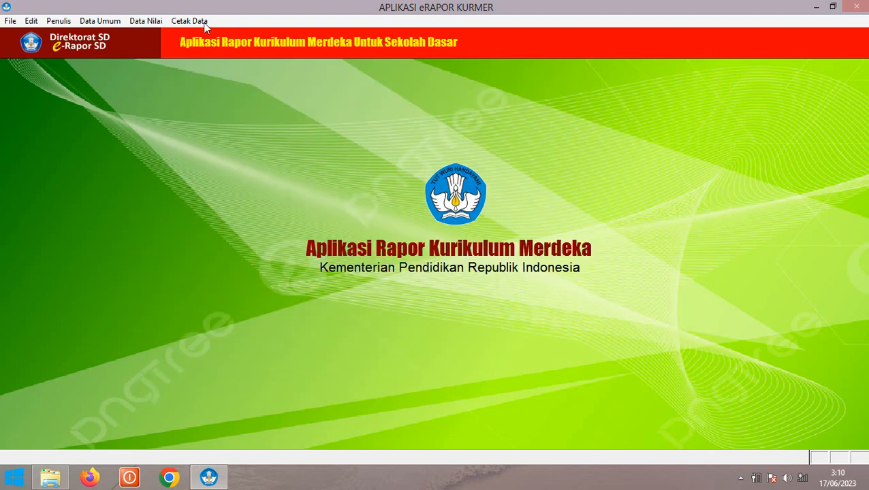
Open Data Nilai > A. Pendidikan Agama to show the empty Entri Data Nilai Agama form
{"action": "left_click", "coordinate": [98, 25]}
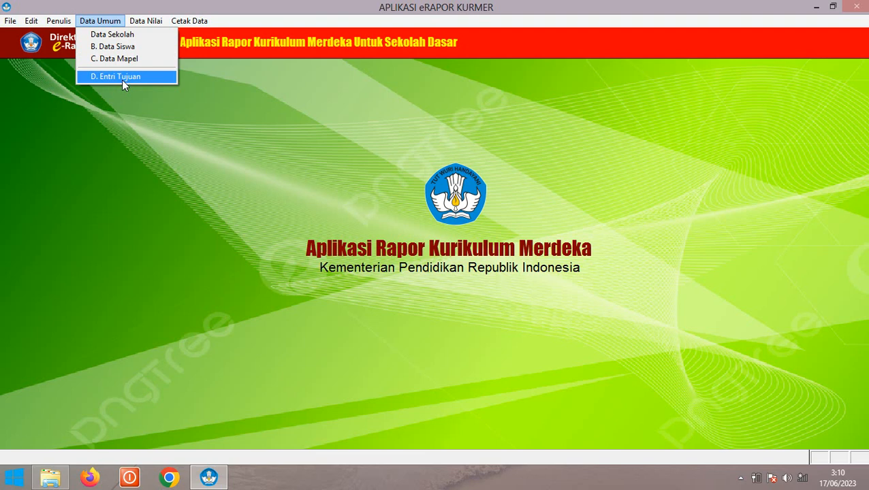
{"action": "left_click", "coordinate": [217, 132]}
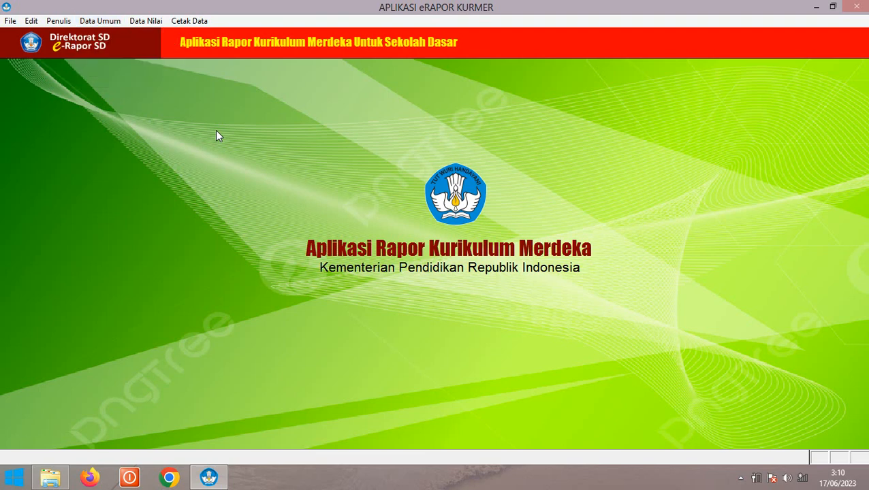
{"action": "left_click", "coordinate": [145, 22]}
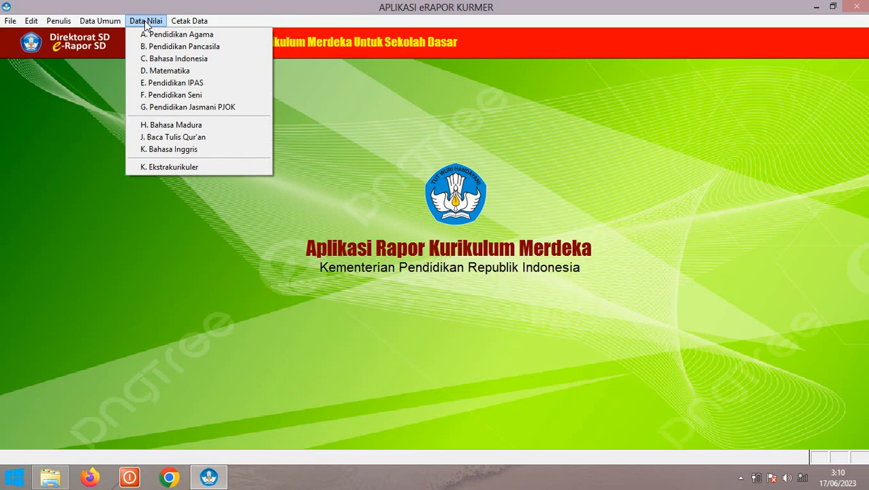
{"action": "left_click", "coordinate": [177, 35]}
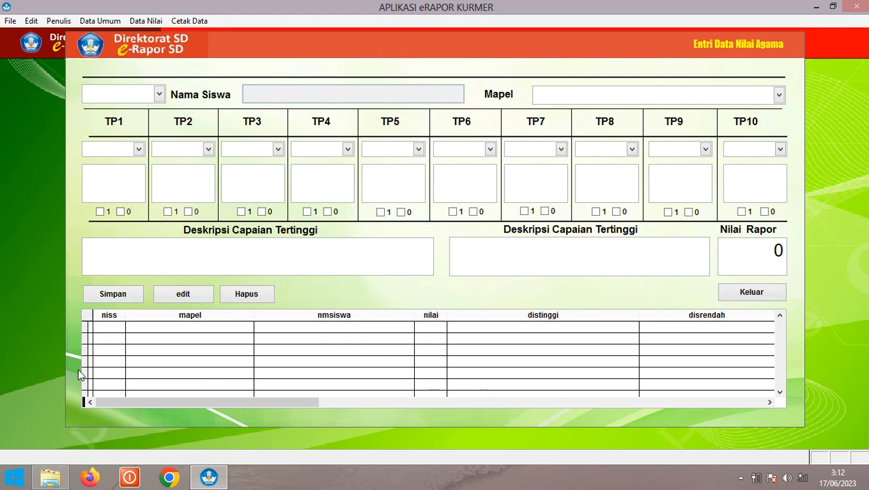
Open the NILAI KELAS workbook from Music > Materi Rapor in File Explorer
{"action": "left_click", "coordinate": [51, 478]}
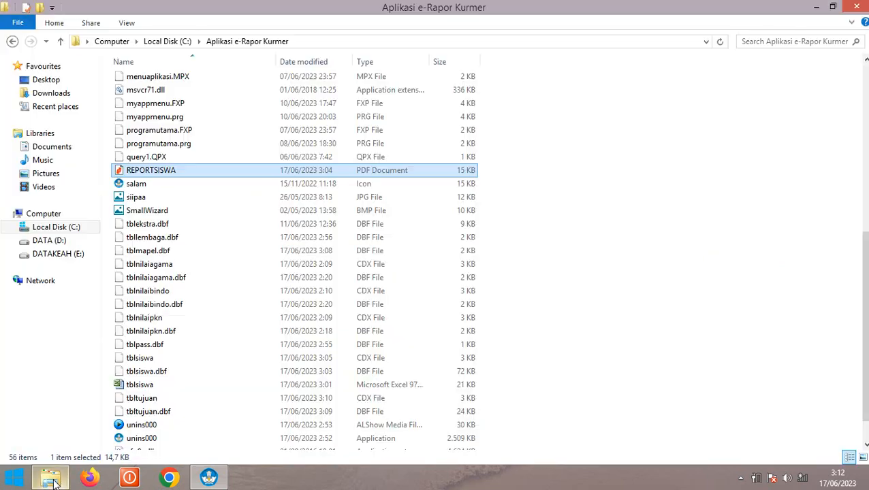
{"action": "left_click", "coordinate": [43, 160]}
{"action": "double_click", "coordinate": [141, 81]}
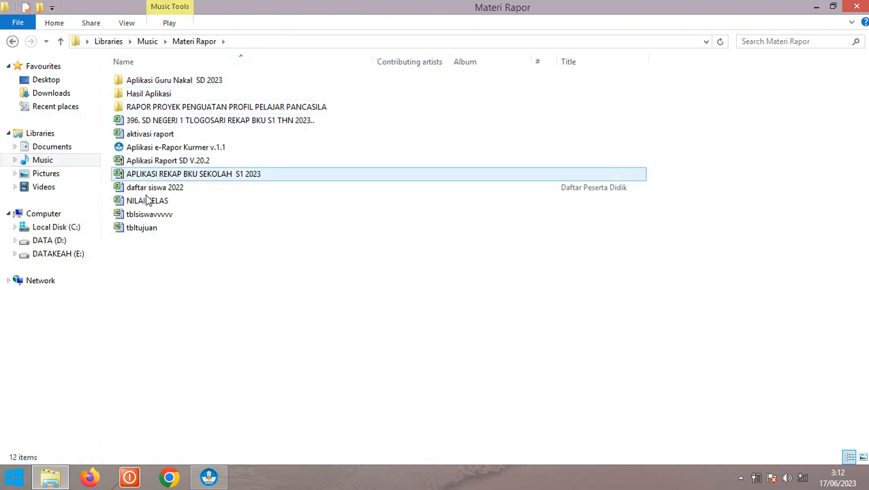
{"action": "double_click", "coordinate": [149, 203]}
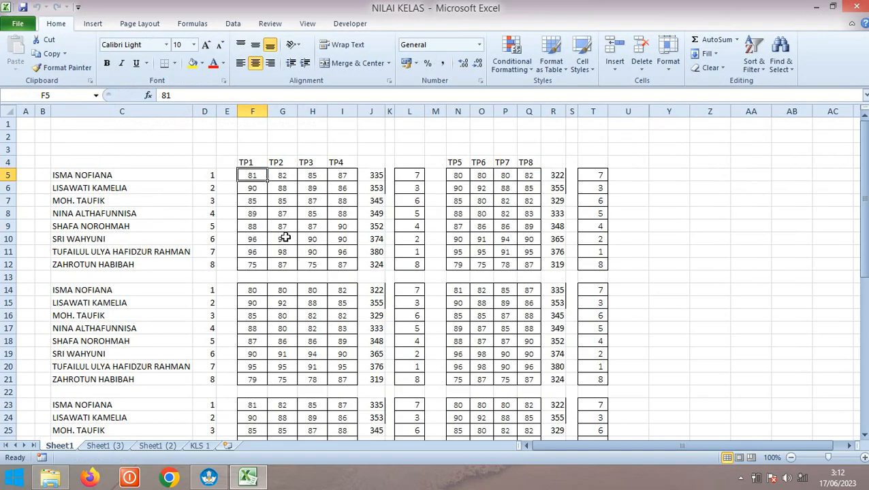
Go over the TP1–TP7 score column headers in row 4 of the workbook
{"action": "scroll", "coordinate": [279, 238], "scroll_direction": "down", "scroll_amount": 3}
{"action": "scroll", "coordinate": [284, 237], "scroll_direction": "up", "scroll_amount": 3}
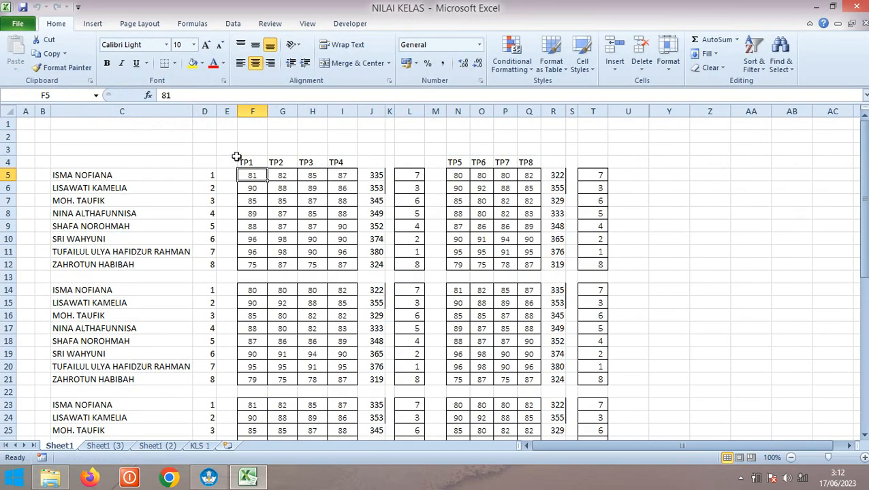
{"action": "left_click", "coordinate": [213, 151]}
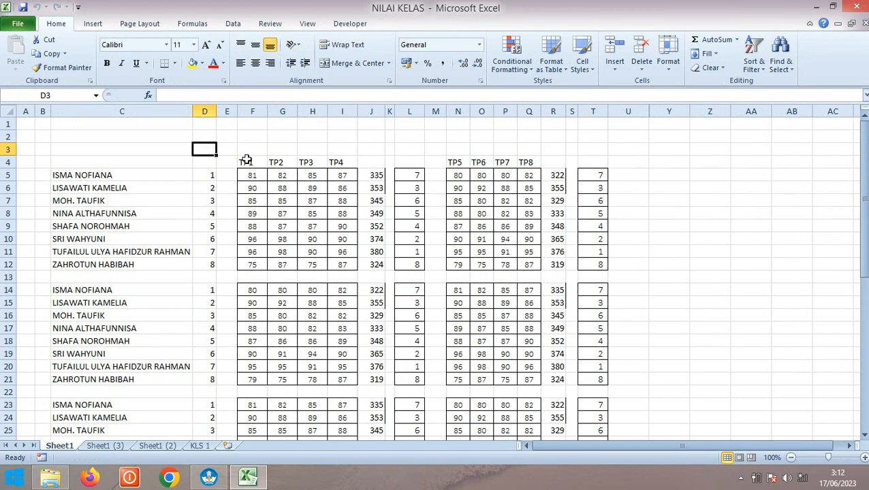
{"action": "left_click", "coordinate": [246, 161]}
{"action": "left_click", "coordinate": [277, 165]}
{"action": "left_click", "coordinate": [308, 164]}
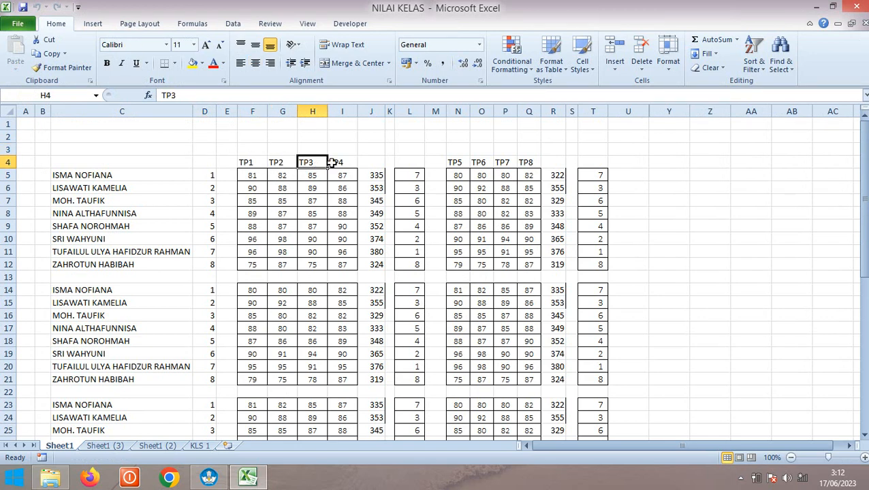
{"action": "left_click", "coordinate": [333, 164]}
{"action": "left_click", "coordinate": [458, 161]}
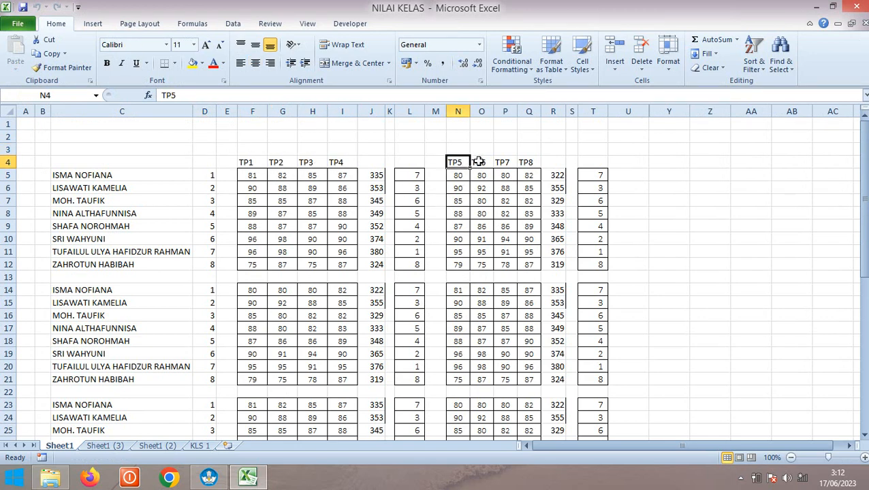
{"action": "left_click", "coordinate": [478, 162]}
{"action": "left_click", "coordinate": [504, 161]}
{"action": "scroll", "coordinate": [337, 233], "scroll_direction": "down", "scroll_amount": 3}
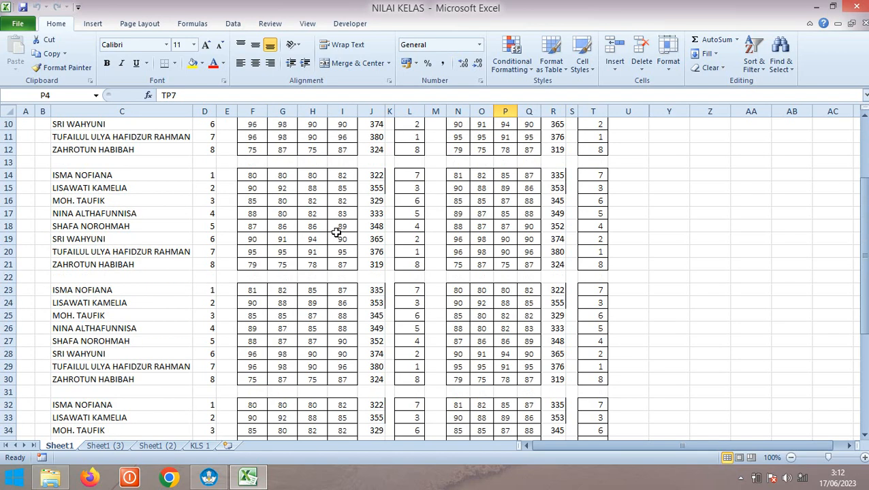
{"action": "scroll", "coordinate": [336, 233], "scroll_direction": "up", "scroll_amount": 3}
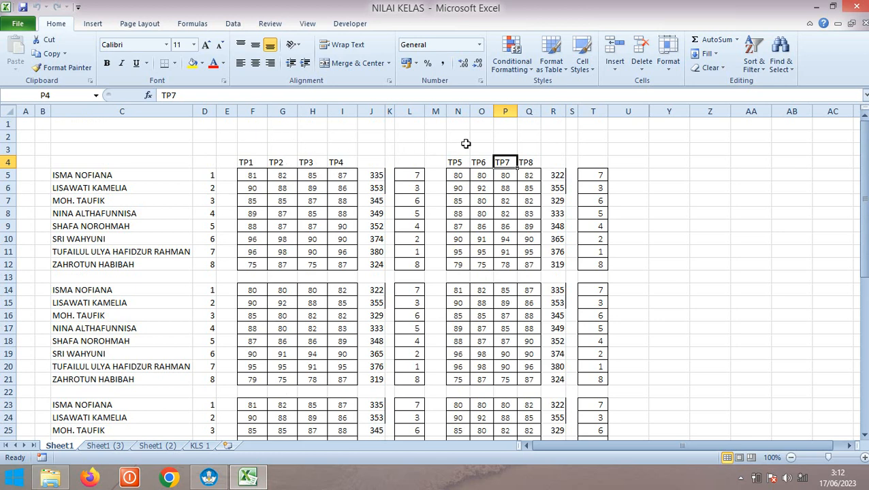
Select the eight student names in C5:C12, then return to the e-Rapor form
{"action": "left_click", "coordinate": [99, 175]}
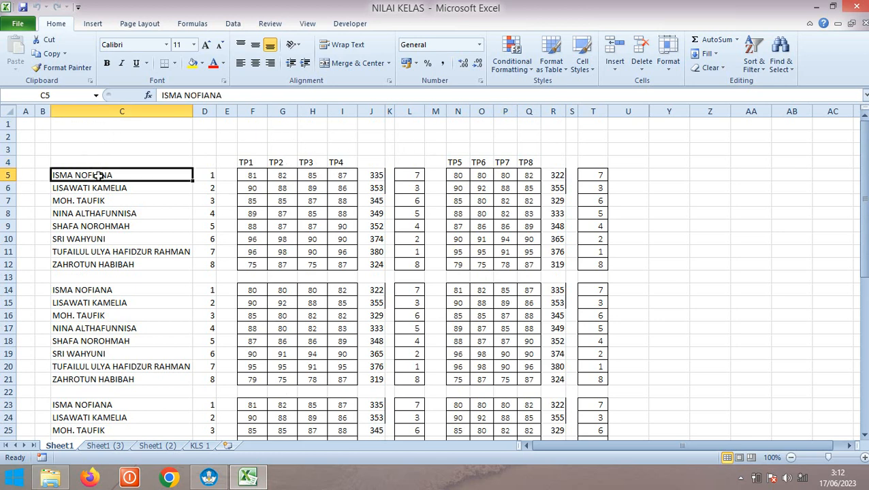
{"action": "left_click", "coordinate": [105, 189]}
{"action": "left_click", "coordinate": [113, 202]}
{"action": "left_click", "coordinate": [115, 222]}
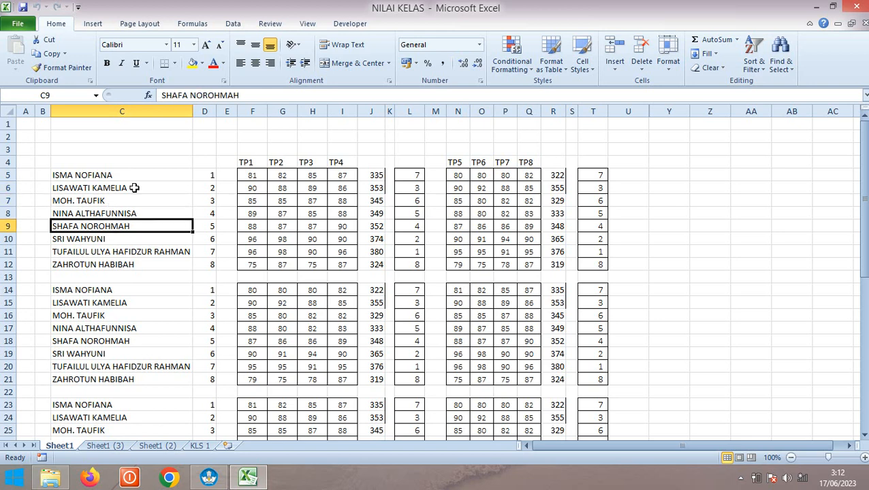
{"action": "left_click_drag", "start_coordinate": [116, 170], "coordinate": [117, 264]}
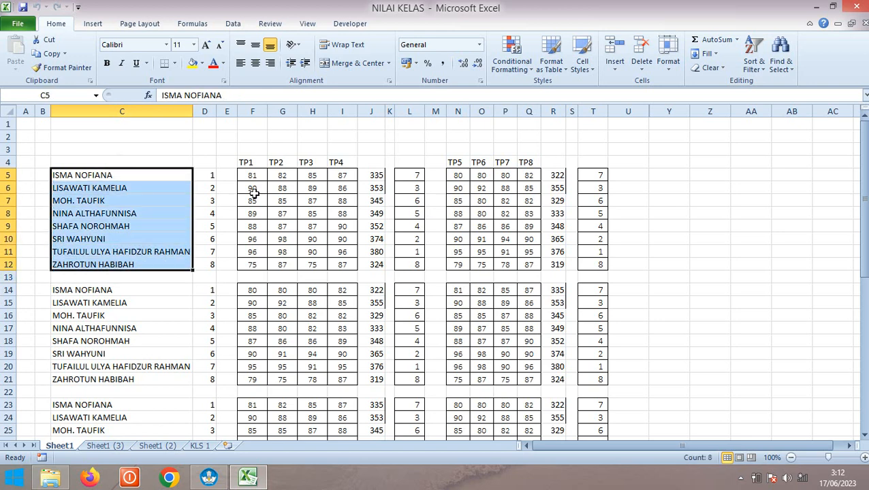
{"action": "left_click", "coordinate": [209, 479]}
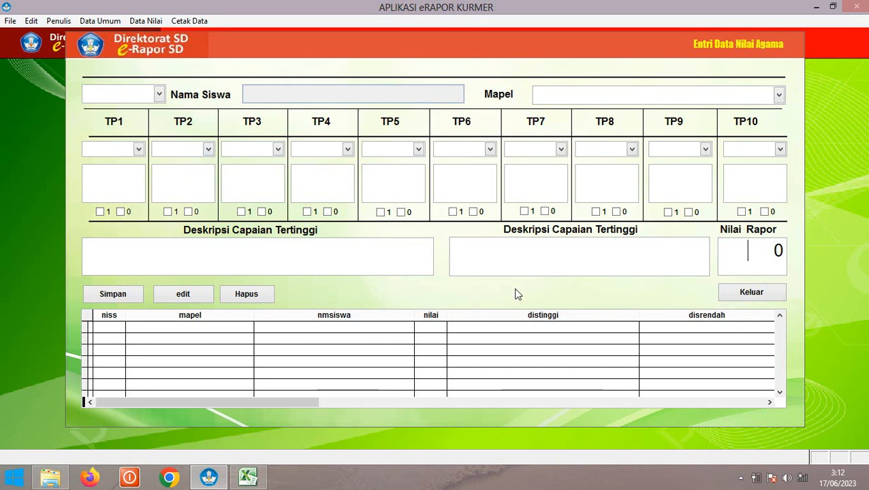
Select student 494 and the subject Pendidikan Agama Kresten in the grade-entry form
{"action": "left_click", "coordinate": [125, 99]}
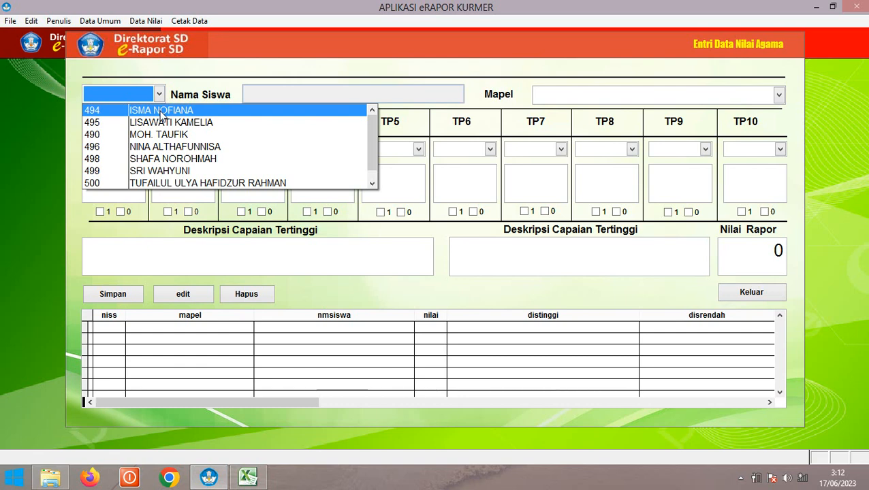
{"action": "left_click", "coordinate": [160, 113]}
{"action": "left_click", "coordinate": [553, 101]}
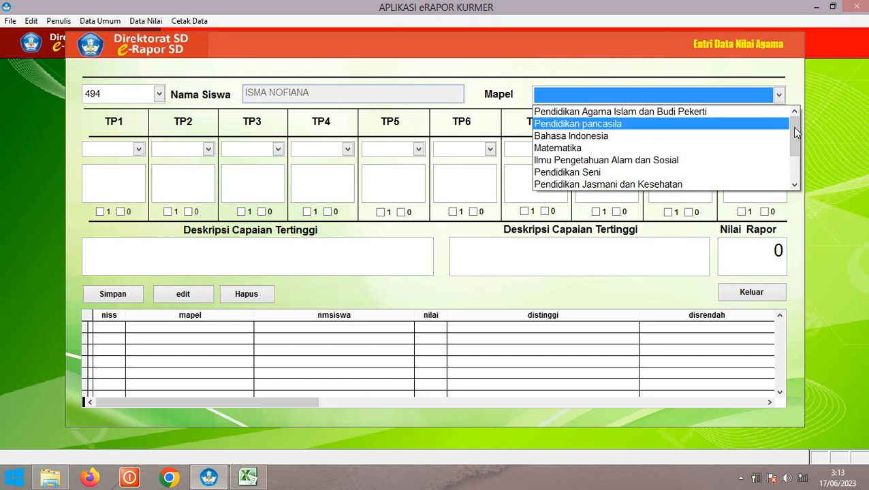
{"action": "scroll", "coordinate": [798, 171], "scroll_direction": "down", "scroll_amount": 2}
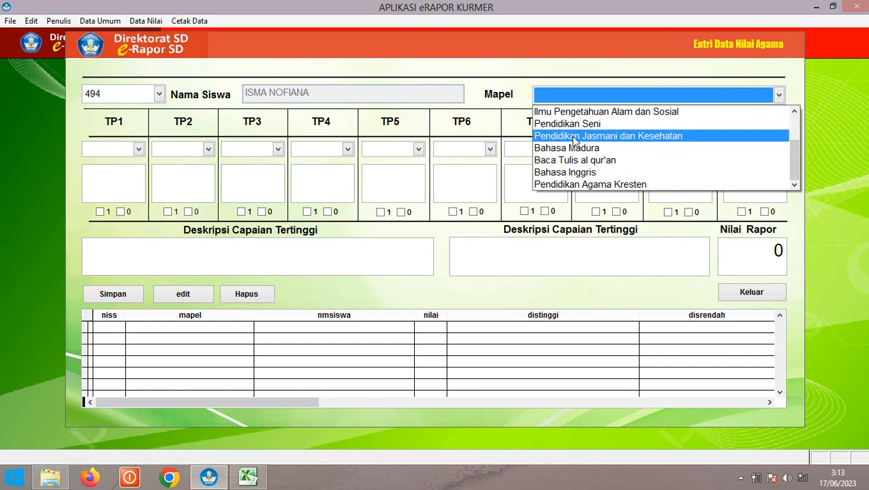
{"action": "left_click", "coordinate": [609, 185]}
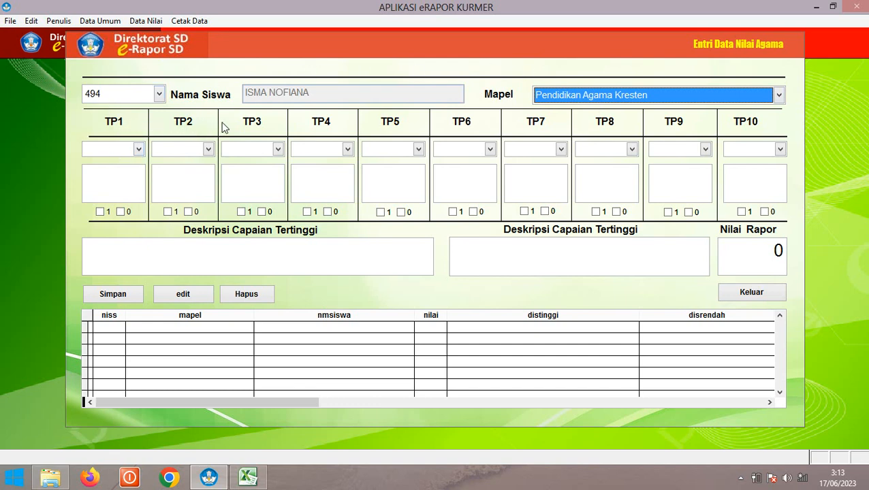
{"action": "left_click", "coordinate": [112, 149]}
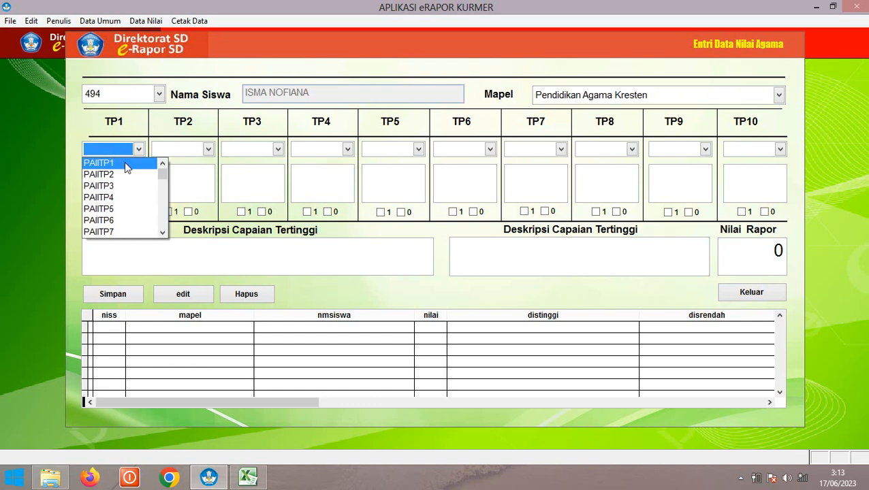
Set TP1, TP2 and TP3 objectives to PAIITP70, PAIITP1 and PAIITP2, then show NILAI KELAS
{"action": "left_click", "coordinate": [124, 162]}
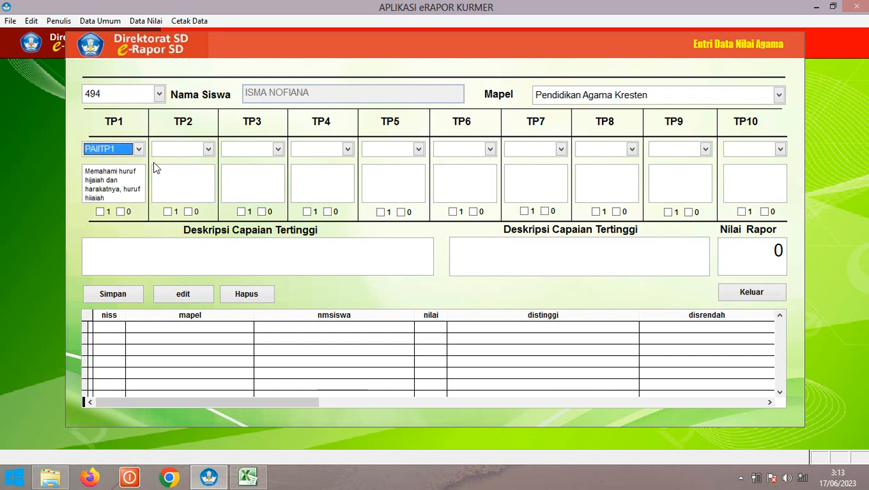
{"action": "left_click", "coordinate": [117, 150]}
{"action": "left_click_drag", "start_coordinate": [163, 178], "coordinate": [163, 226]}
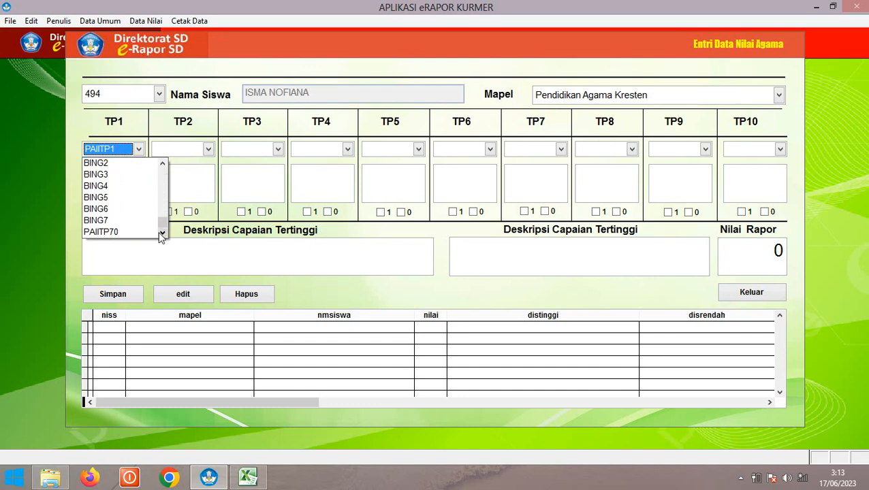
{"action": "left_click", "coordinate": [107, 233]}
{"action": "left_click", "coordinate": [180, 150]}
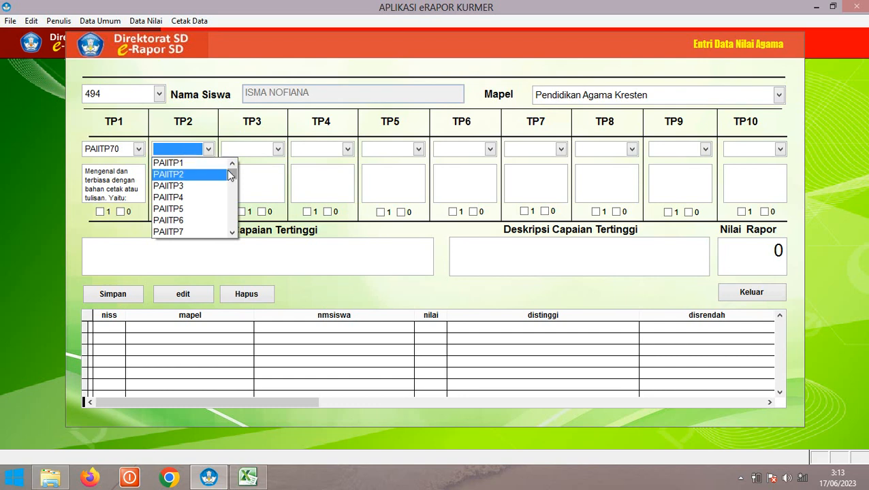
{"action": "mouse_move", "coordinate": [230, 173]}
{"action": "left_mouse_down"}
{"action": "mouse_move", "coordinate": [231, 225]}
{"action": "mouse_move", "coordinate": [231, 165]}
{"action": "left_mouse_up"}
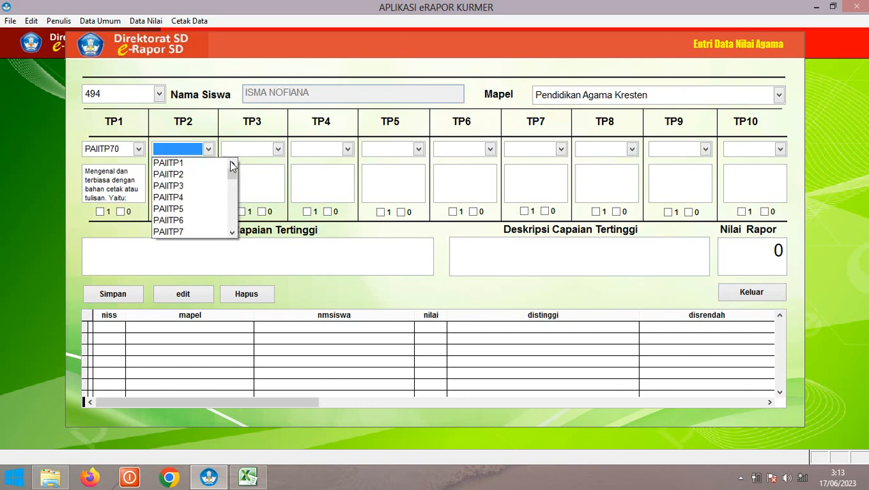
{"action": "left_click", "coordinate": [161, 164]}
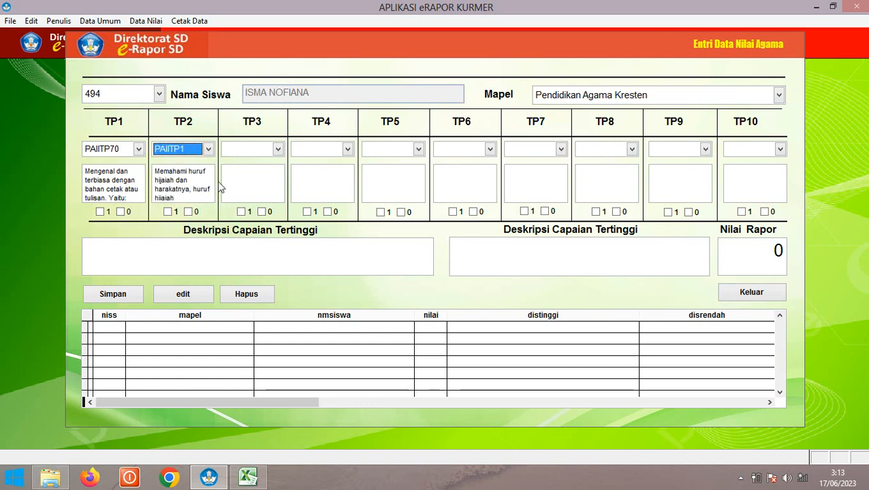
{"action": "left_click", "coordinate": [239, 151]}
{"action": "left_click", "coordinate": [248, 175]}
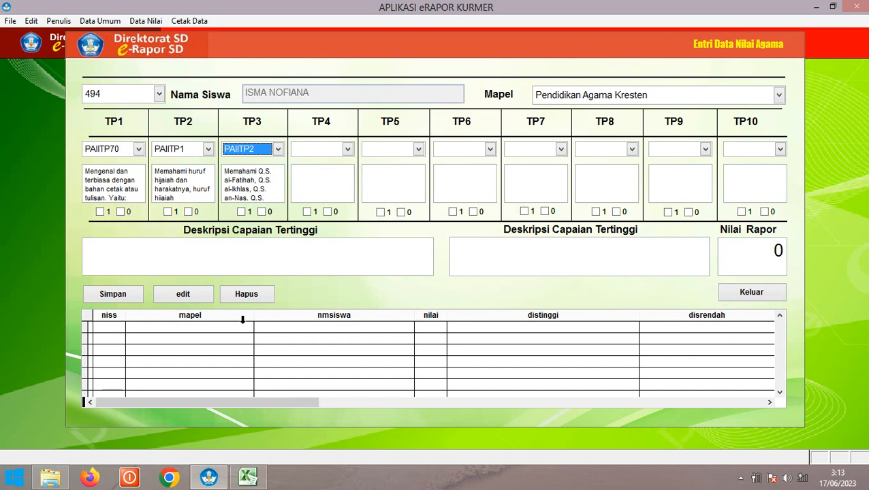
{"action": "left_click", "coordinate": [248, 477]}
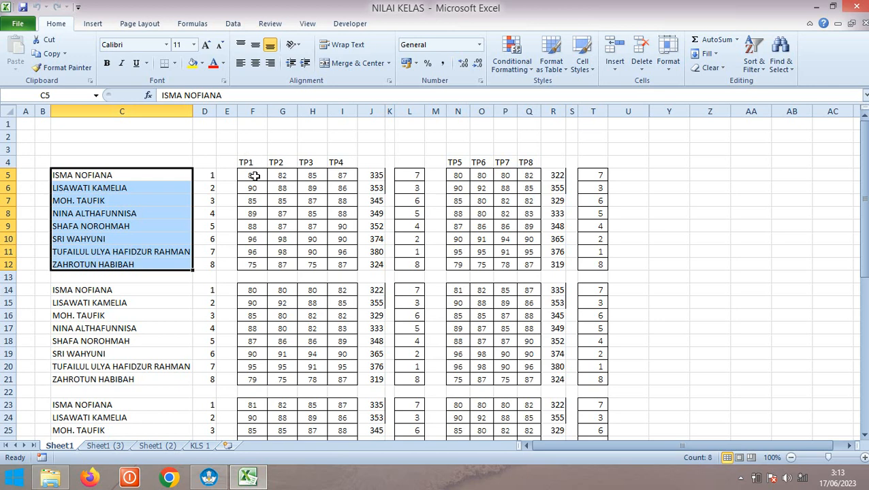
Check the first student's TP1–TP4 scores in F5:I5, then return to e-Rapor
{"action": "left_click_drag", "start_coordinate": [253, 175], "coordinate": [334, 179]}
{"action": "left_click", "coordinate": [312, 209]}
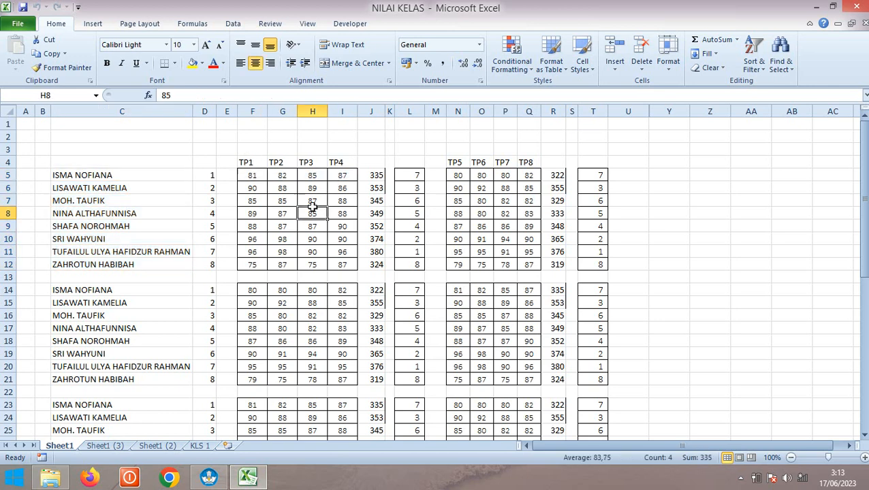
{"action": "left_click", "coordinate": [254, 162]}
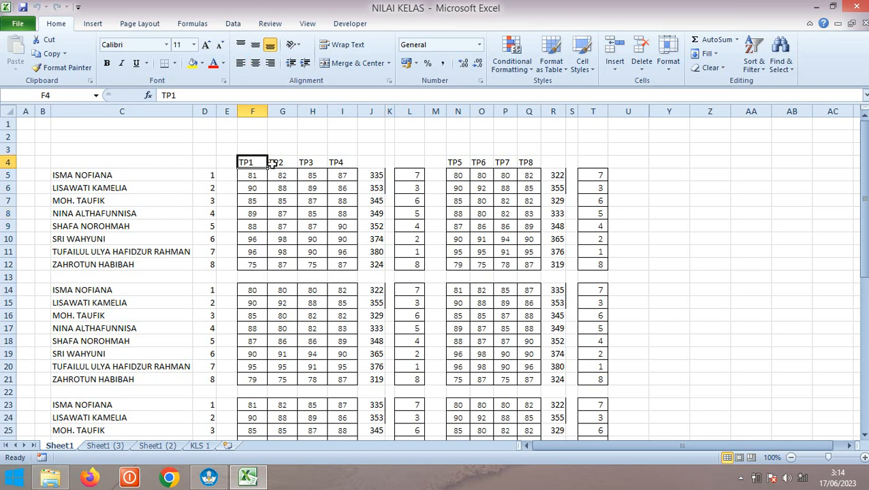
{"action": "left_click", "coordinate": [278, 163]}
{"action": "left_click", "coordinate": [307, 163]}
{"action": "left_click", "coordinate": [334, 164]}
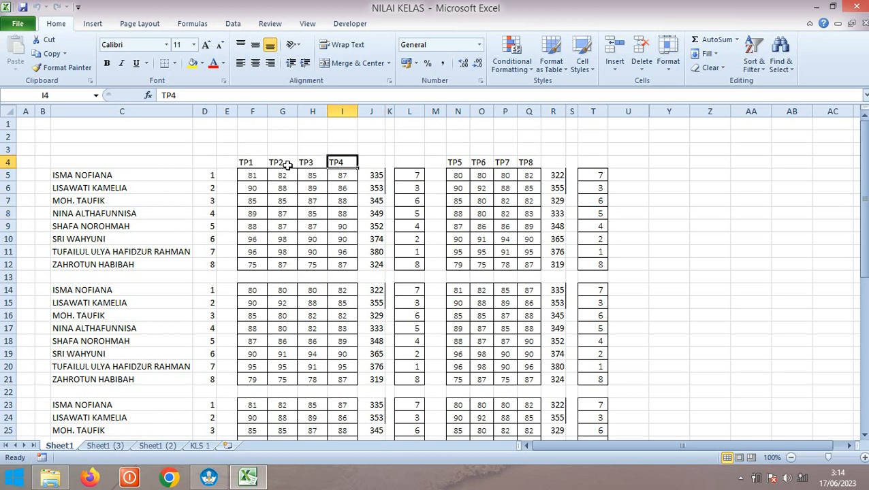
{"action": "left_click", "coordinate": [217, 476]}
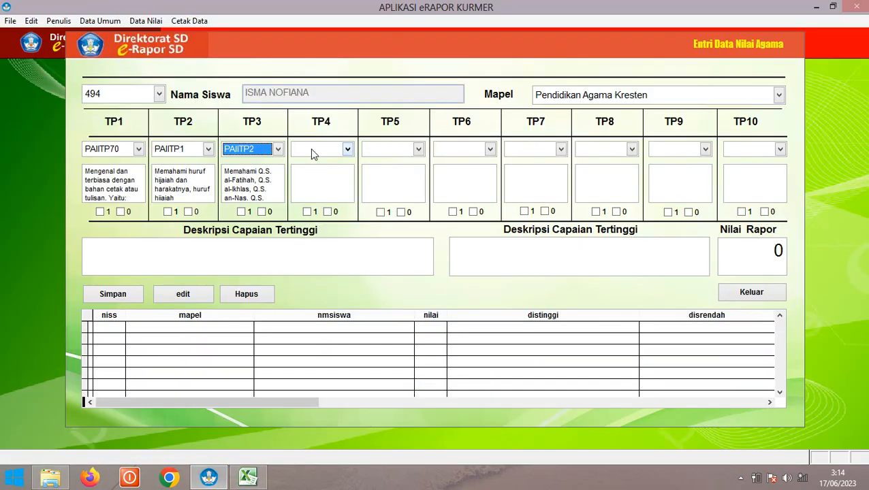
Assign PAIITP4 as the TP4 learning objective
{"action": "left_click", "coordinate": [314, 150]}
{"action": "left_click", "coordinate": [328, 195]}
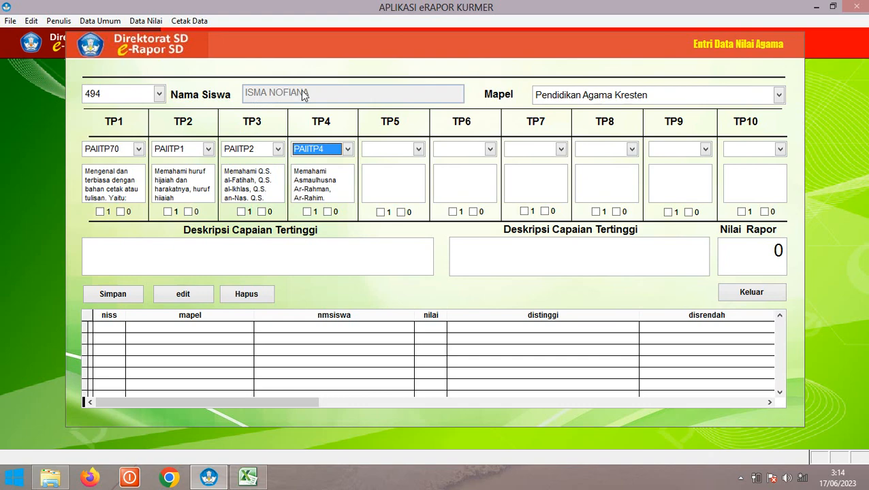
{"action": "left_click", "coordinate": [248, 477]}
Compare the first student's row 5 TP1–TP4 scores against the headers, then return to e-Rapor
{"action": "left_click", "coordinate": [244, 162]}
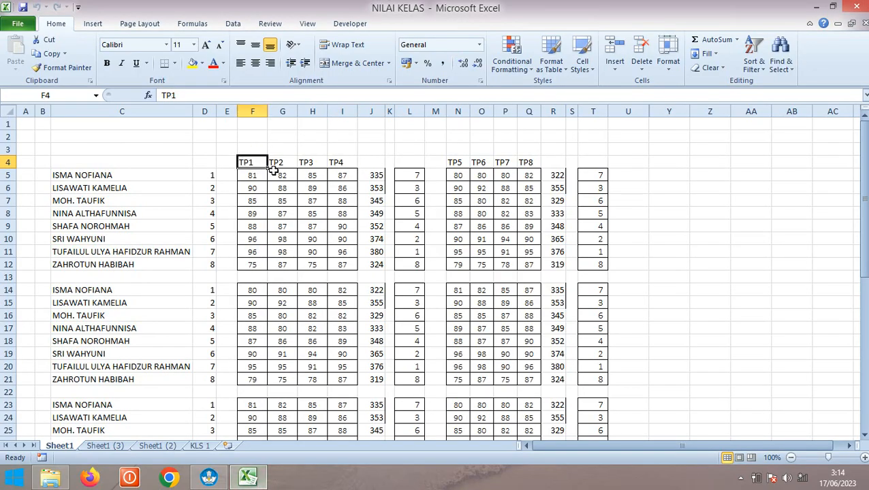
{"action": "left_click", "coordinate": [276, 163]}
{"action": "left_click", "coordinate": [306, 163]}
{"action": "left_click", "coordinate": [348, 163]}
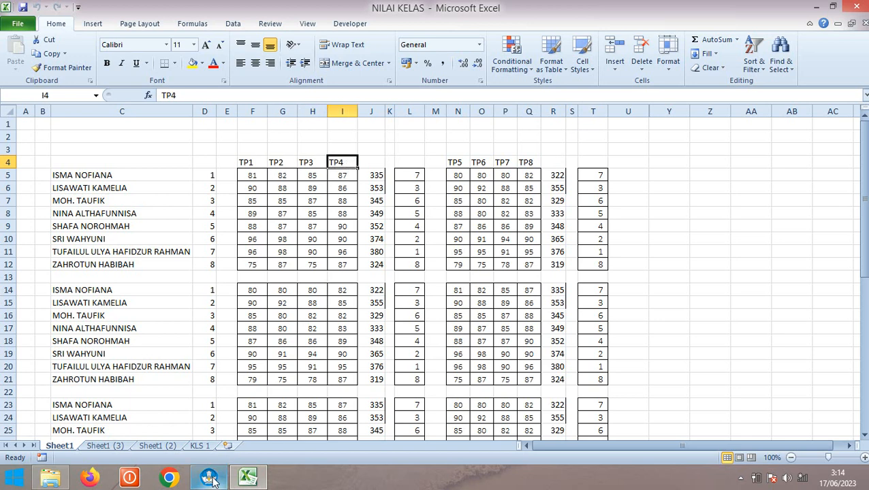
{"action": "left_click", "coordinate": [237, 443]}
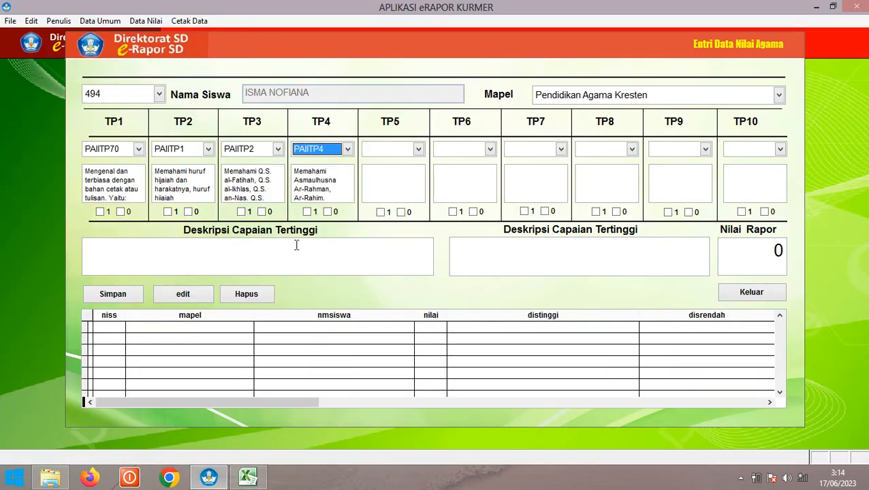
{"action": "left_click", "coordinate": [247, 476]}
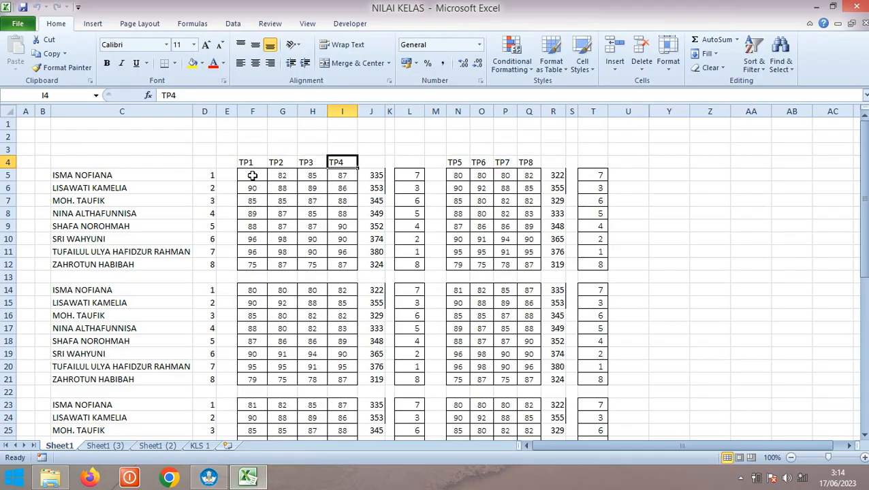
{"action": "left_click", "coordinate": [252, 175]}
{"action": "left_click", "coordinate": [279, 175]}
{"action": "left_click", "coordinate": [312, 175]}
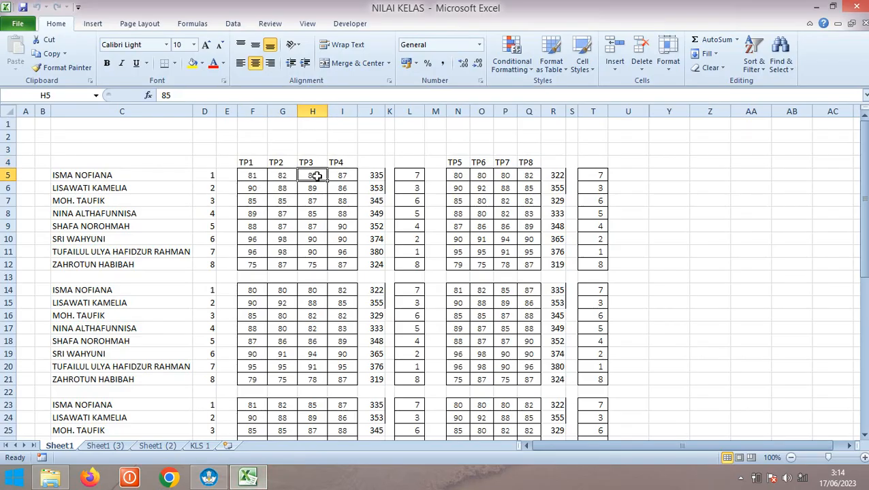
{"action": "left_click", "coordinate": [341, 175]}
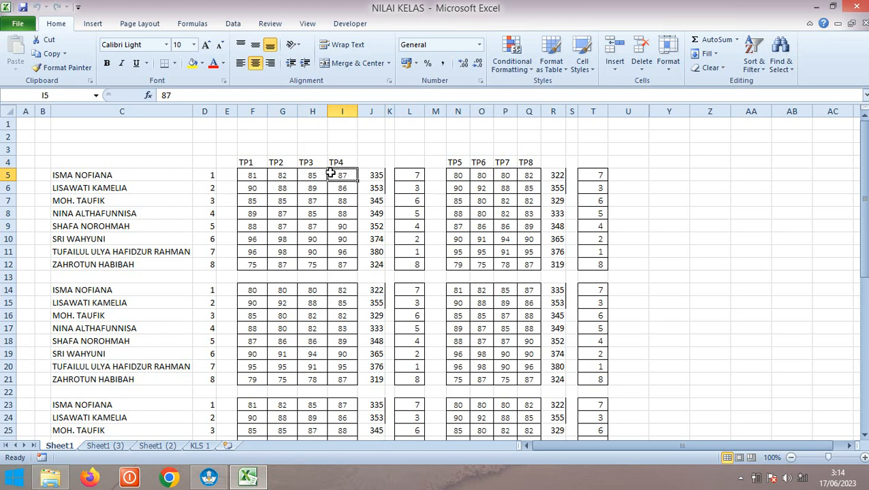
{"action": "left_click", "coordinate": [215, 478]}
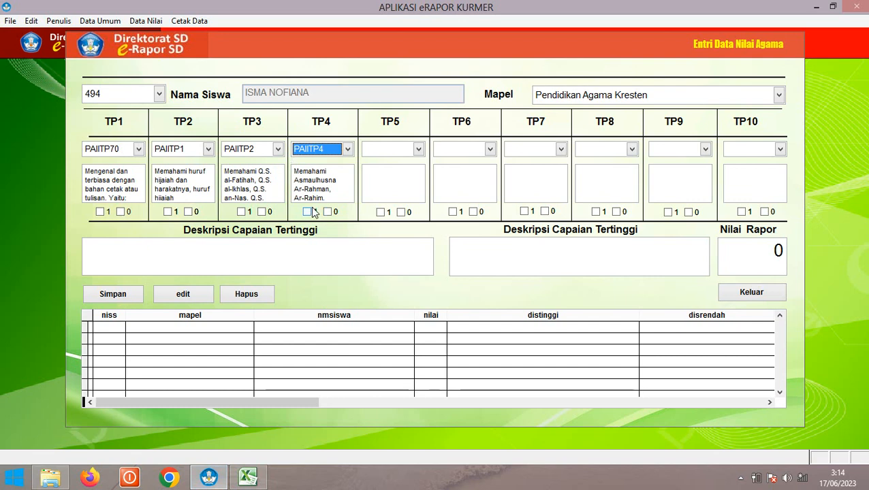
Mark TP4 as achieved and look up the first student's TP1 score in the workbook
{"action": "left_click", "coordinate": [307, 212]}
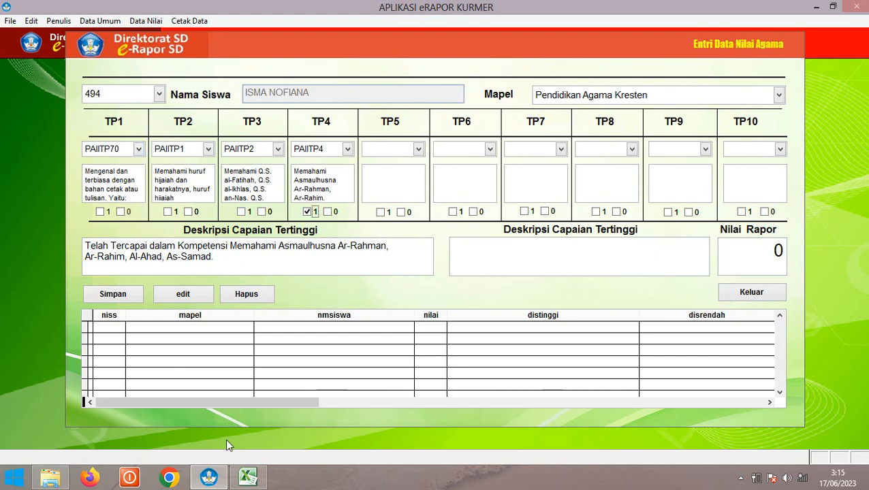
{"action": "left_click", "coordinate": [257, 472]}
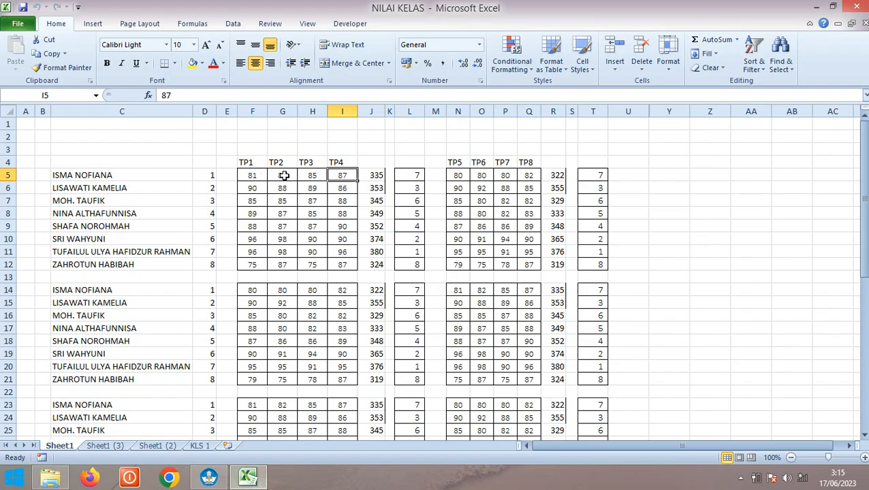
{"action": "left_click", "coordinate": [259, 176]}
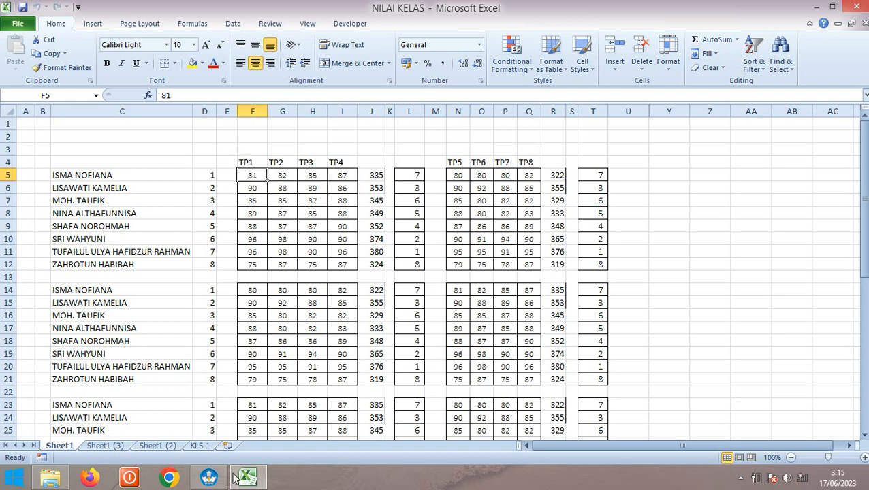
{"action": "left_click", "coordinate": [210, 477]}
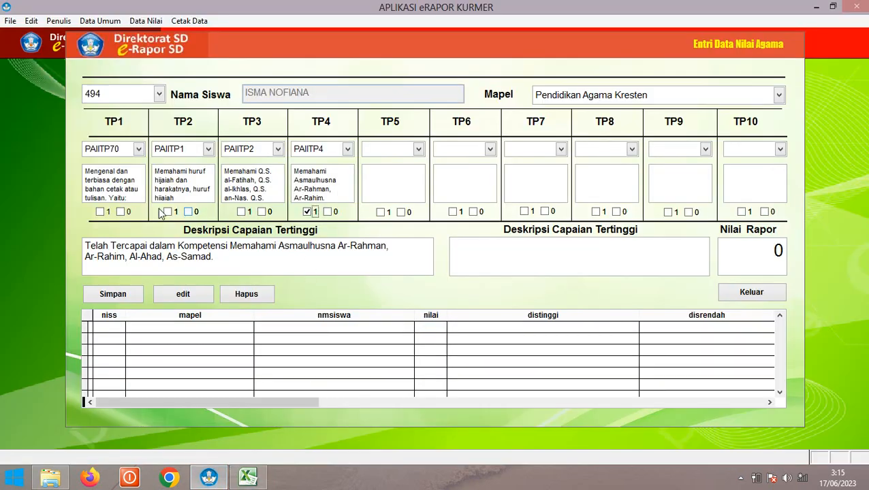
Mark TP1 as needing improvement (0) and keep TP4 at 1, filling both descriptions
{"action": "left_click", "coordinate": [100, 212]}
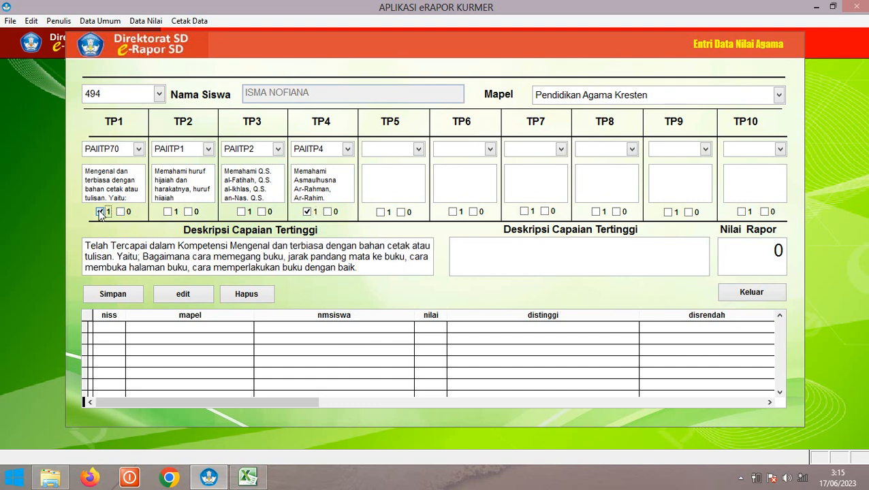
{"action": "left_click", "coordinate": [120, 211]}
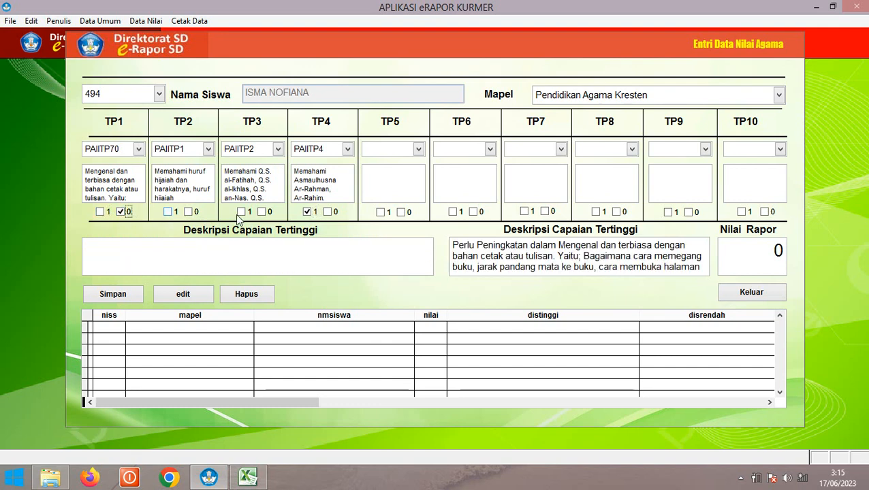
{"action": "left_click", "coordinate": [307, 212]}
{"action": "left_click", "coordinate": [308, 212]}
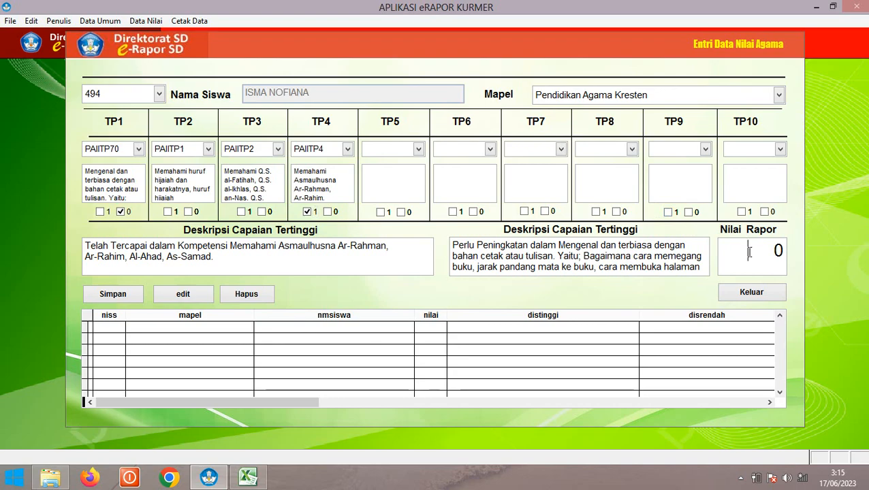
{"action": "key", "text": "alt+Tab"}
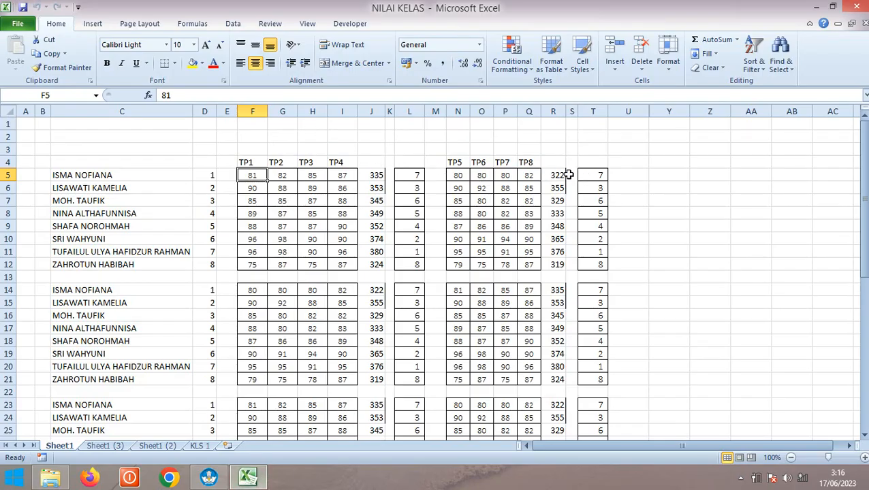
Inspect the total formulas in R5 and J5 for the first student's scores
{"action": "left_click", "coordinate": [636, 176]}
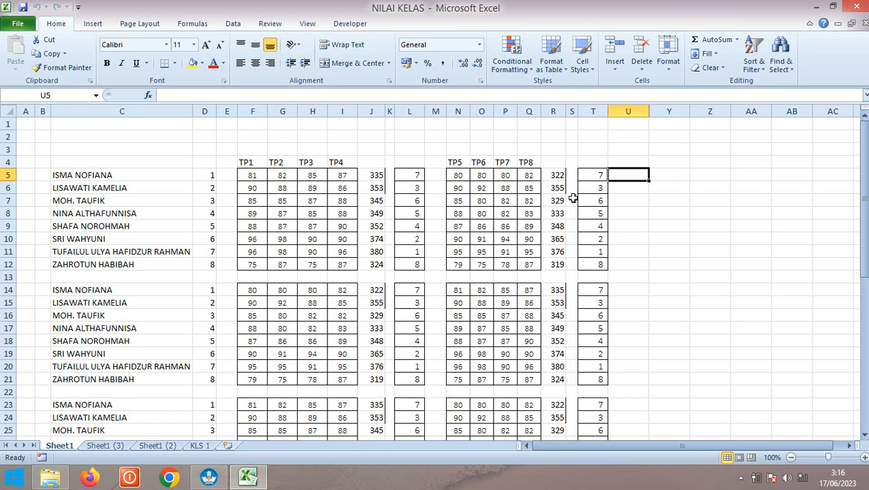
{"action": "left_click", "coordinate": [555, 176]}
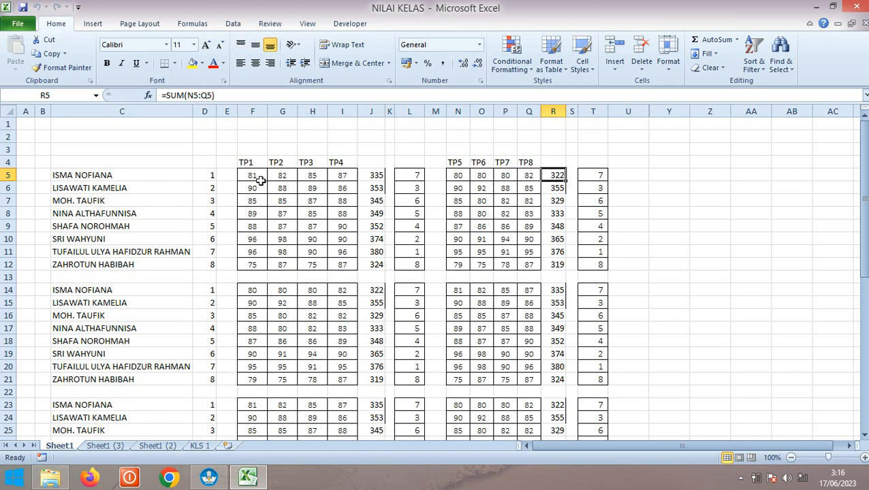
{"action": "left_click_drag", "start_coordinate": [253, 177], "coordinate": [371, 176]}
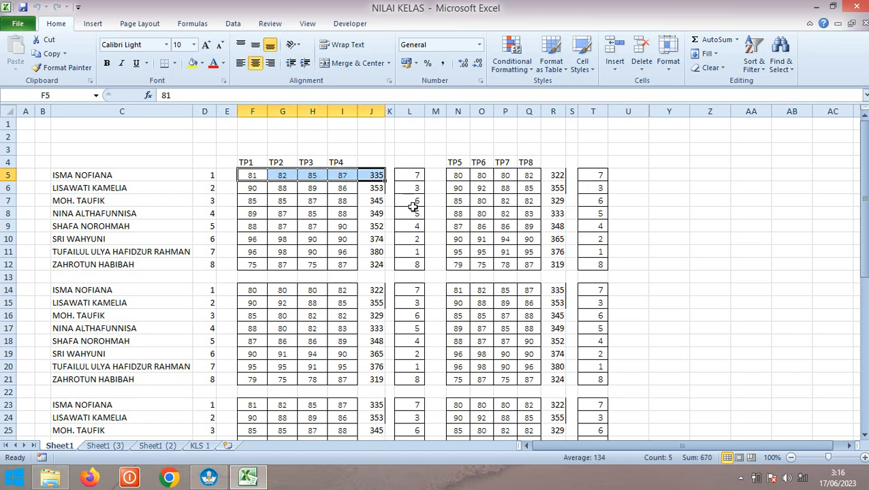
{"action": "left_click", "coordinate": [375, 198]}
{"action": "left_click", "coordinate": [374, 175]}
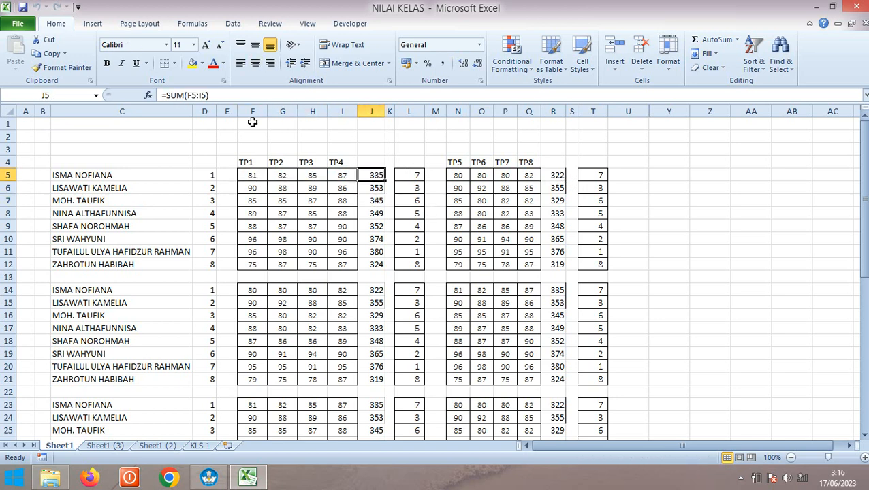
Change J5 to =SUM(F5:I5)/4 and fill it down to J12, giving 83,75 first
{"action": "left_click", "coordinate": [224, 96]}
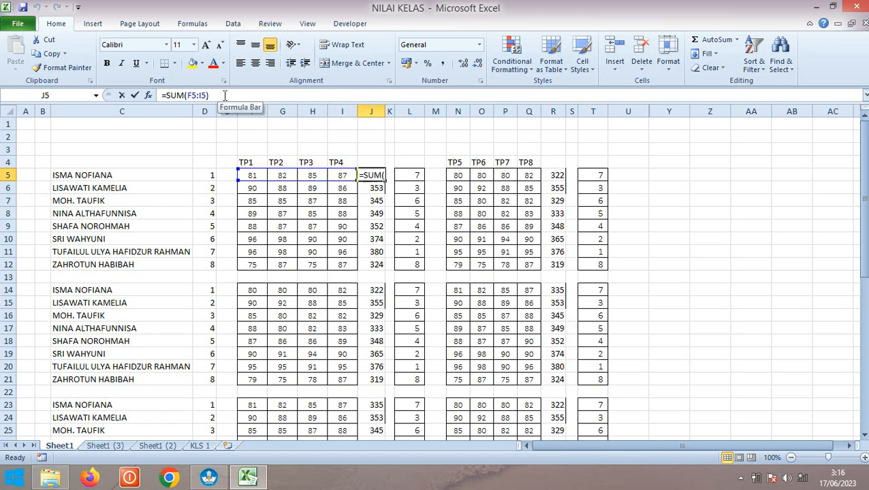
{"action": "type", "text": "/"}
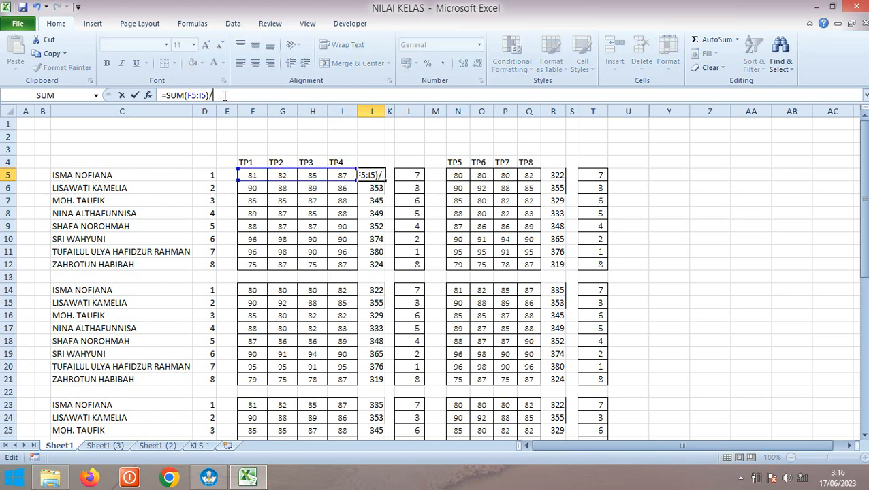
{"action": "type", "text": "4"}
{"action": "key", "text": "Return"}
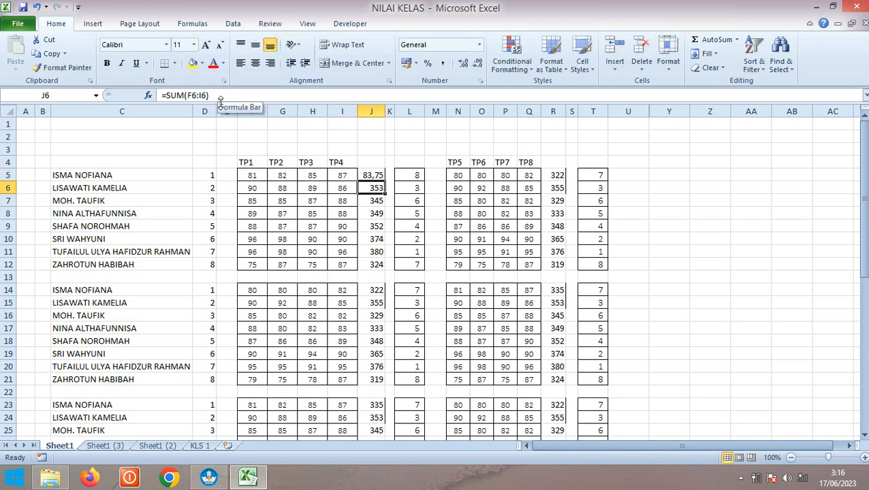
{"action": "left_click", "coordinate": [379, 176]}
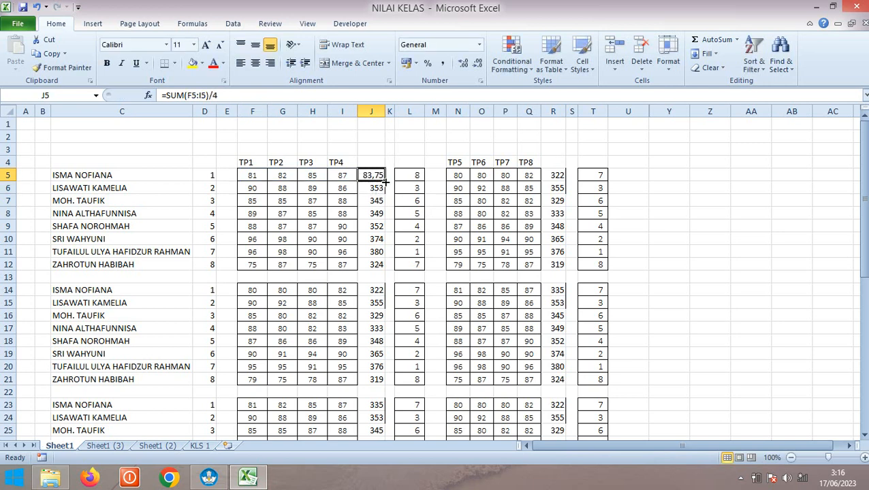
{"action": "left_click_drag", "start_coordinate": [385, 181], "coordinate": [381, 270]}
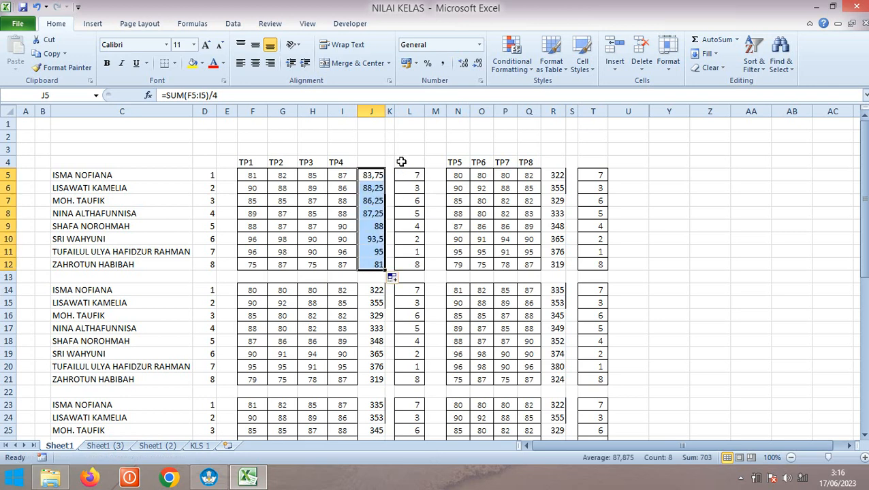
{"action": "left_click", "coordinate": [401, 146]}
{"action": "left_click", "coordinate": [376, 179]}
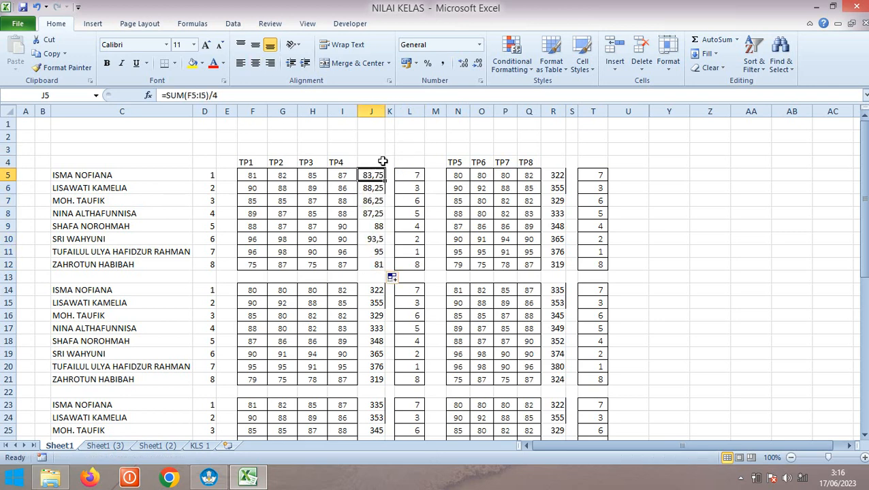
{"action": "left_click", "coordinate": [384, 191]}
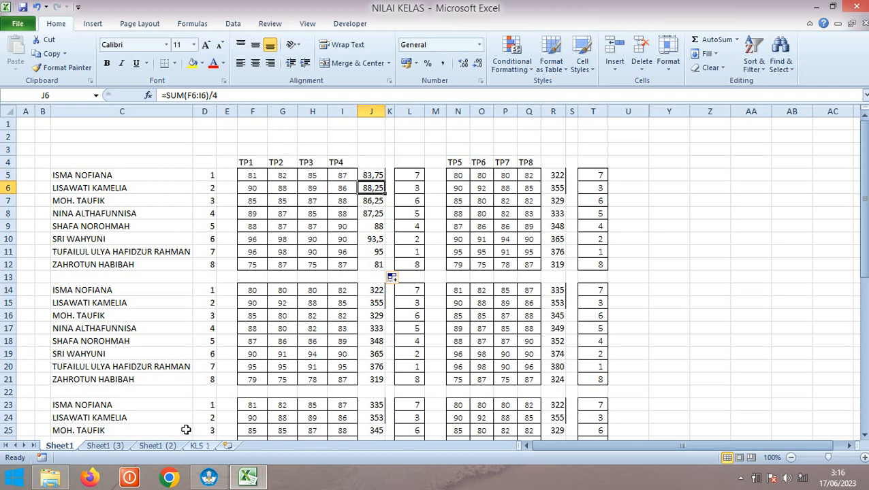
{"action": "left_click", "coordinate": [209, 477]}
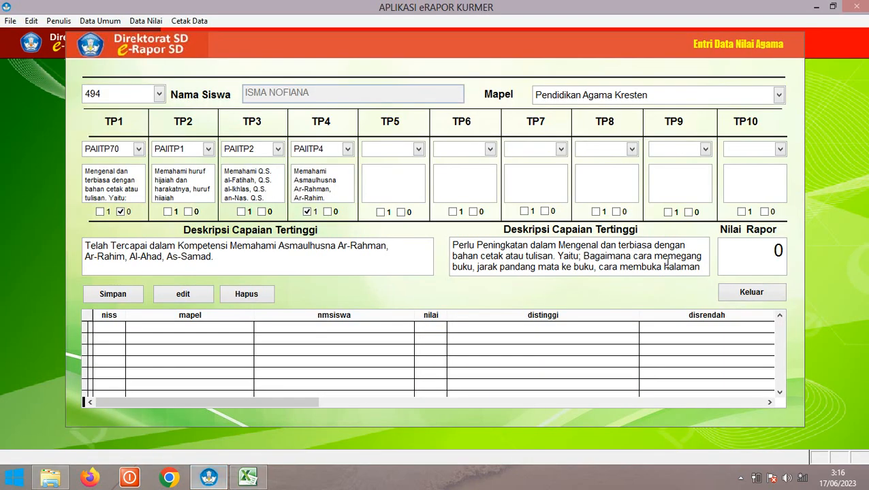
Enter report score 83, save the record and confirm the saved message
{"action": "type", "text": "83"}
{"action": "left_click", "coordinate": [114, 297]}
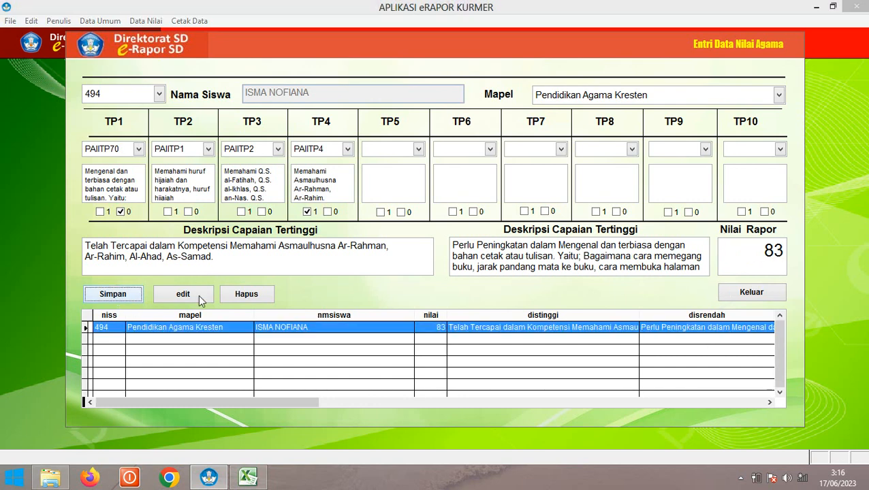
{"action": "left_click", "coordinate": [482, 285]}
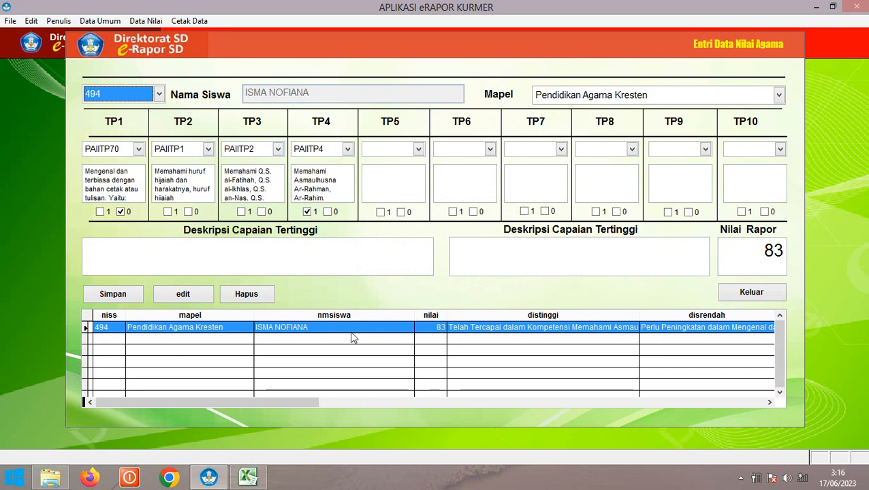
Select student 495 and the subject Pendidikan Agama Islam dan Budi Pekerti
{"action": "left_click", "coordinate": [134, 97]}
{"action": "left_click", "coordinate": [157, 124]}
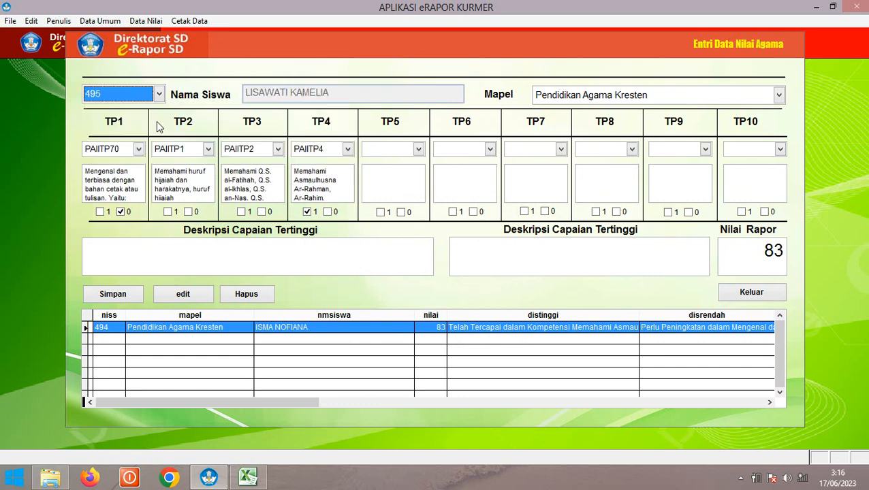
{"action": "left_click", "coordinate": [611, 101]}
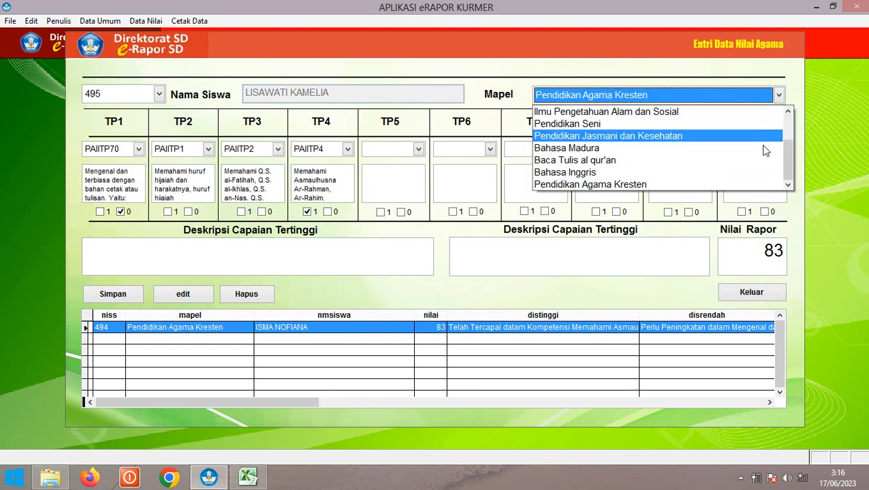
{"action": "left_click_drag", "start_coordinate": [787, 162], "coordinate": [790, 133]}
{"action": "left_click", "coordinate": [664, 112]}
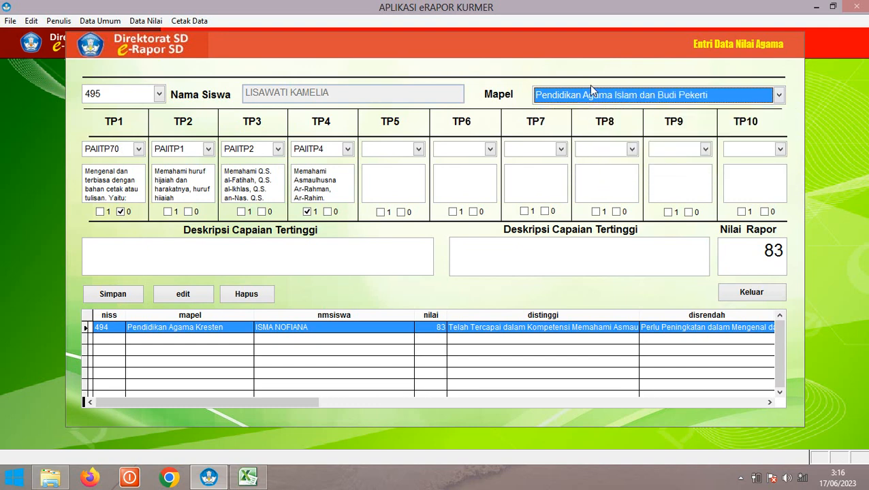
Set TP1–TP4 objectives to PAIITP70, PAIITP2, PAIITP3 and PAIITP4
{"action": "left_click", "coordinate": [106, 150]}
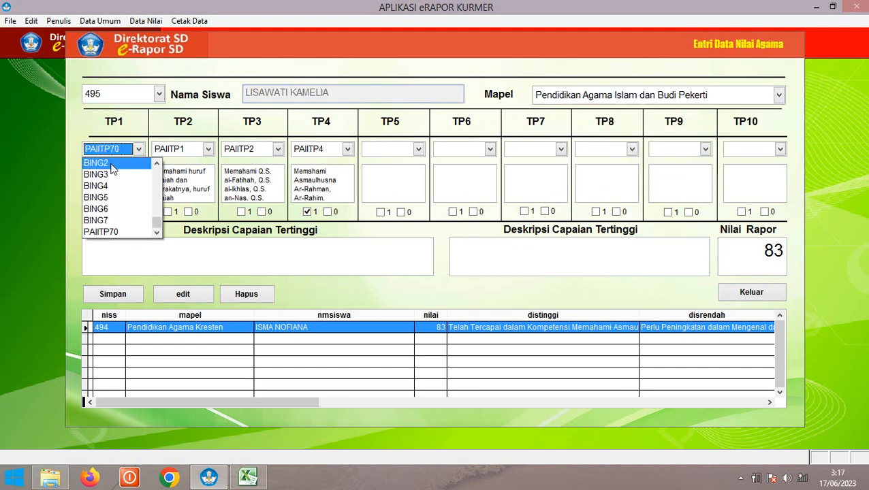
{"action": "left_click_drag", "start_coordinate": [157, 222], "coordinate": [157, 165]}
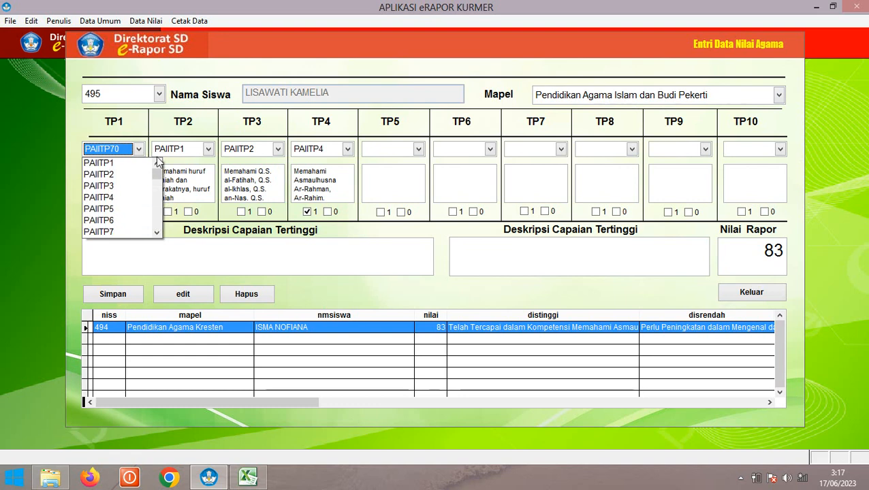
{"action": "left_click", "coordinate": [196, 164]}
{"action": "left_click", "coordinate": [190, 150]}
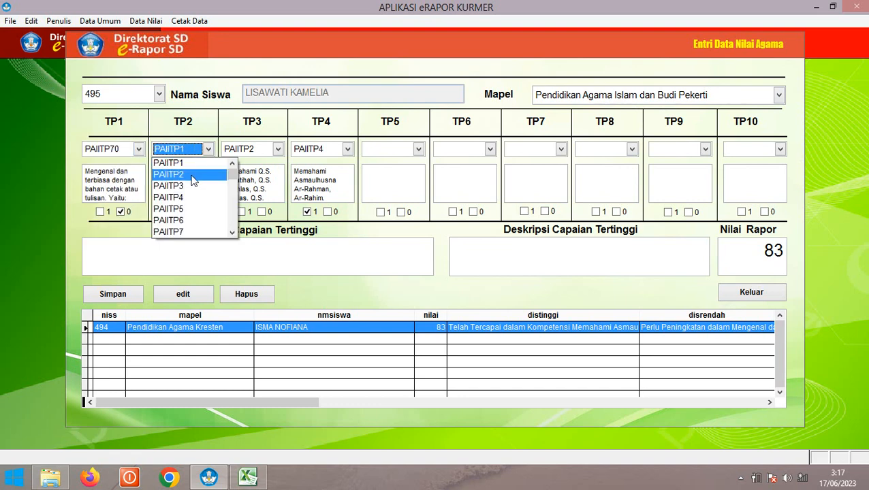
{"action": "left_click", "coordinate": [191, 174]}
{"action": "left_click", "coordinate": [246, 150]}
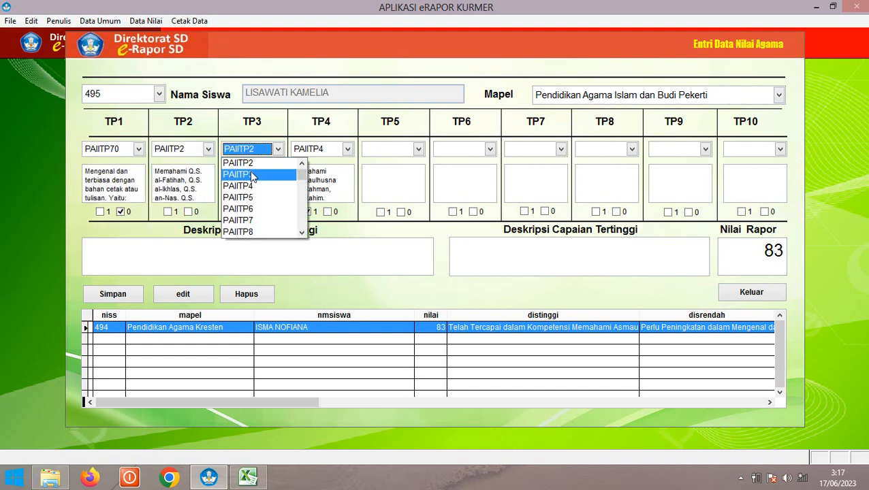
{"action": "left_click", "coordinate": [252, 176]}
{"action": "left_click", "coordinate": [300, 149]}
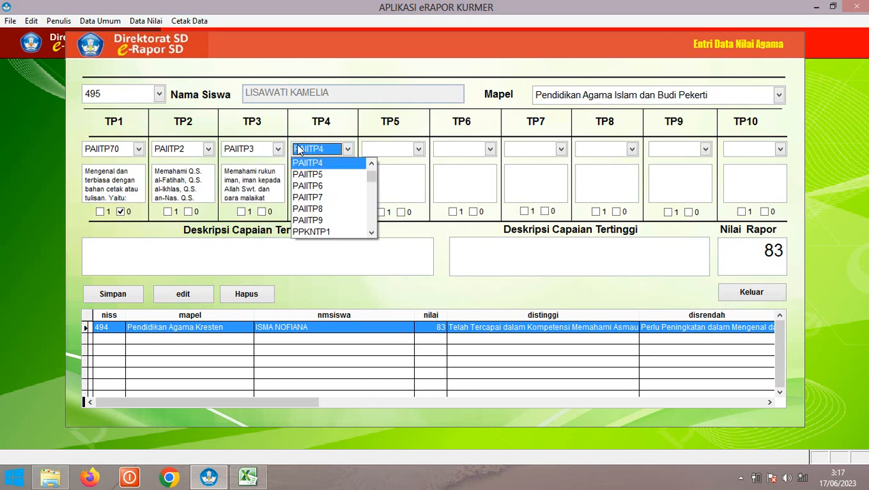
{"action": "left_click", "coordinate": [317, 164]}
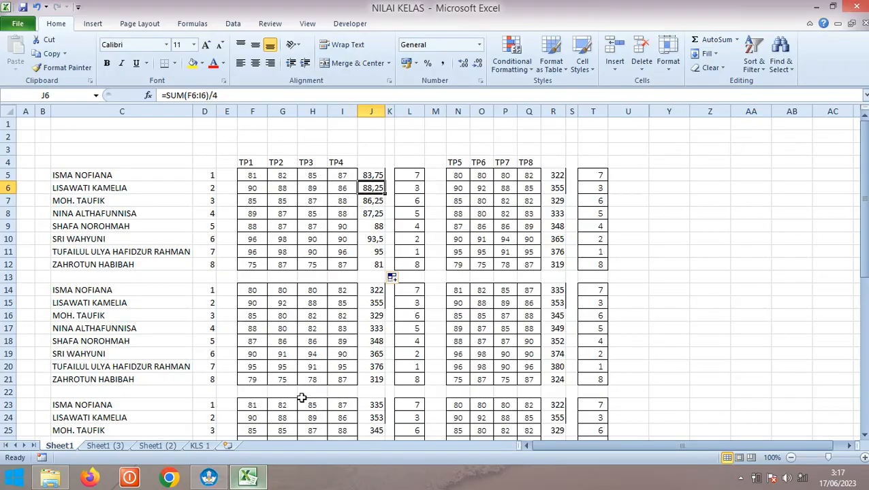
Review the second student's four TP scores in cells F6:I6 of the NILAI KELAS workbook
{"action": "left_click", "coordinate": [247, 477]}
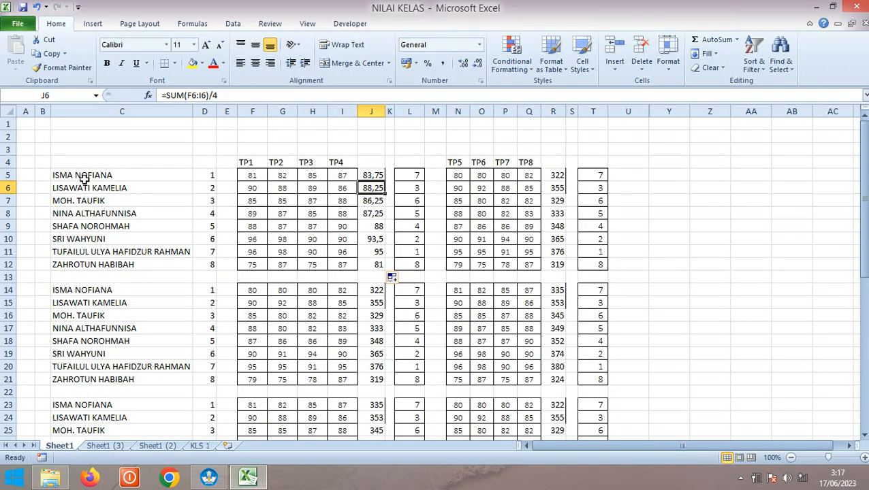
{"action": "left_click", "coordinate": [126, 188]}
{"action": "left_click", "coordinate": [253, 188]}
{"action": "left_click_drag", "start_coordinate": [259, 188], "coordinate": [342, 188]}
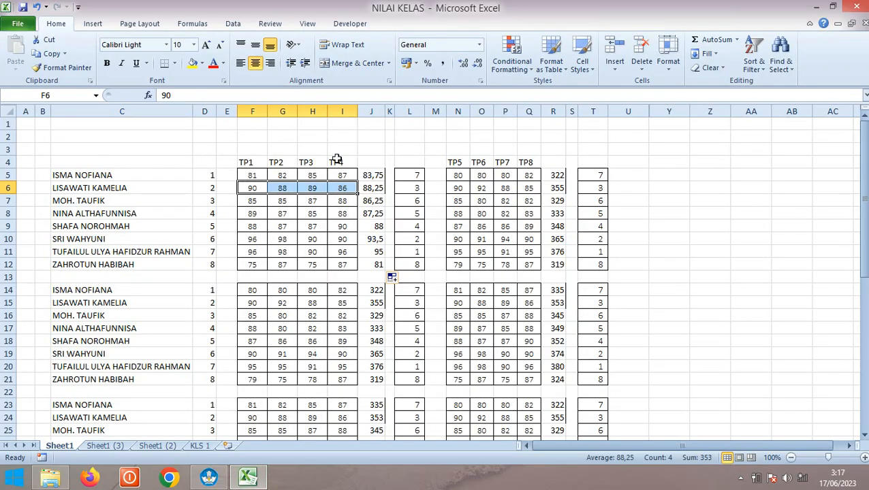
{"action": "left_click", "coordinate": [208, 478]}
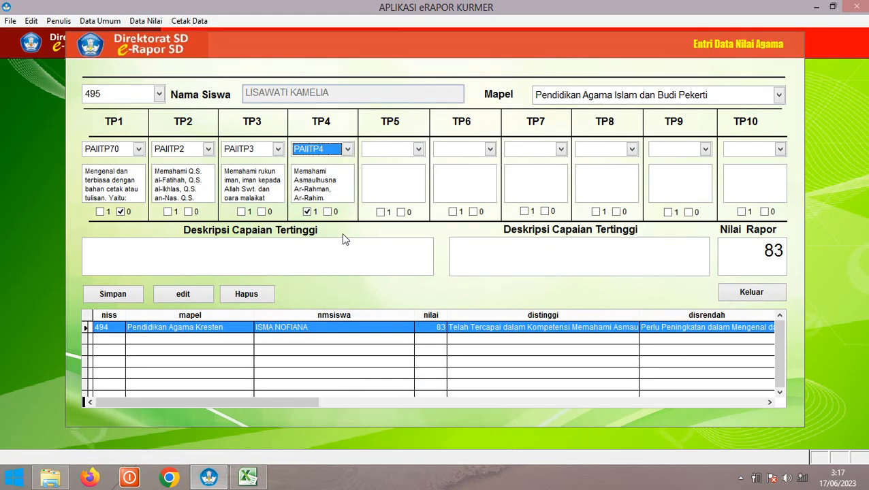
Clear the old TP1 and TP4 marks, then mark TP1 as the highest achievement
{"action": "left_click", "coordinate": [121, 213]}
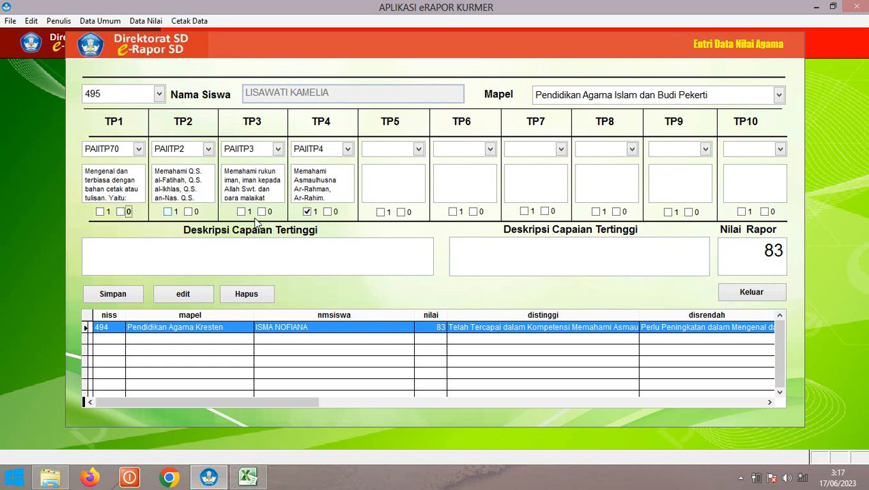
{"action": "left_click", "coordinate": [308, 213]}
{"action": "left_click", "coordinate": [247, 478]}
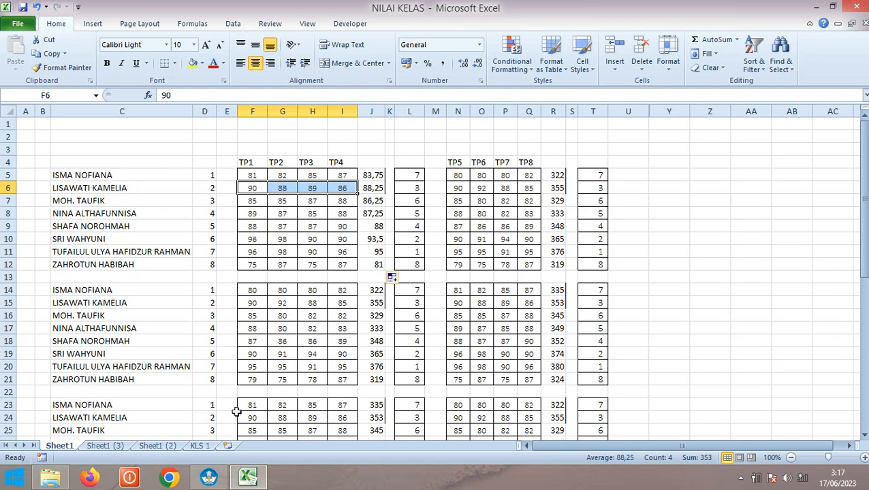
{"action": "left_click", "coordinate": [208, 479]}
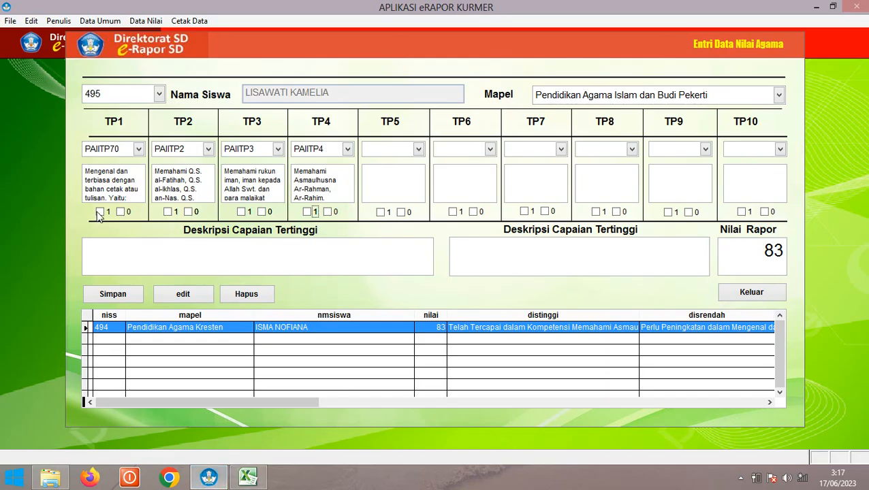
{"action": "left_click", "coordinate": [100, 211]}
Mark TP4 as needing improvement after comparing with the workbook, and check the student's average
{"action": "left_click", "coordinate": [246, 477]}
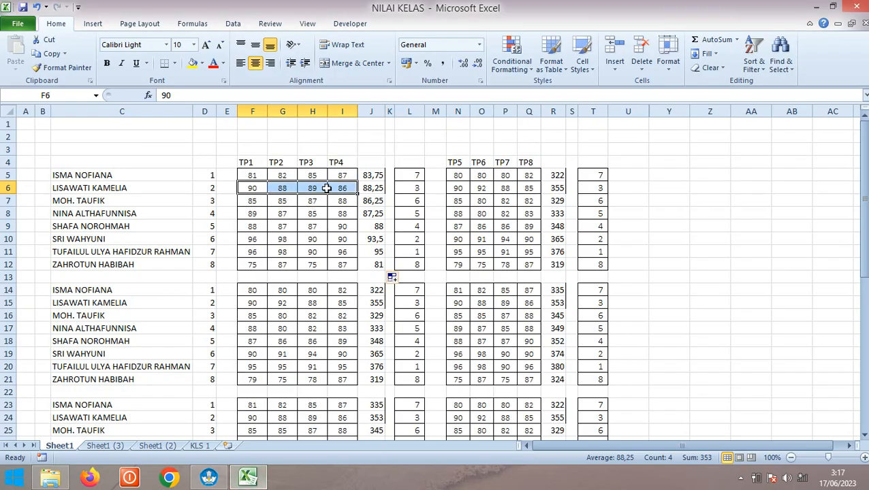
{"action": "left_click", "coordinate": [208, 477]}
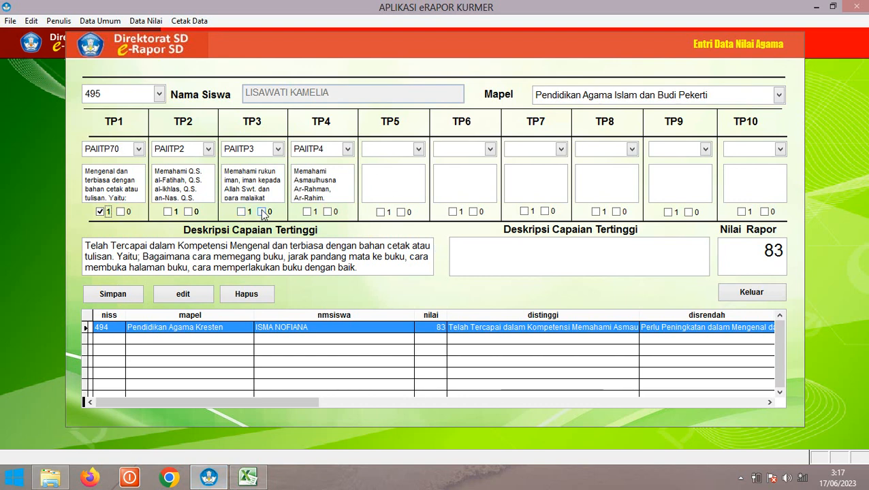
{"action": "left_click", "coordinate": [327, 212]}
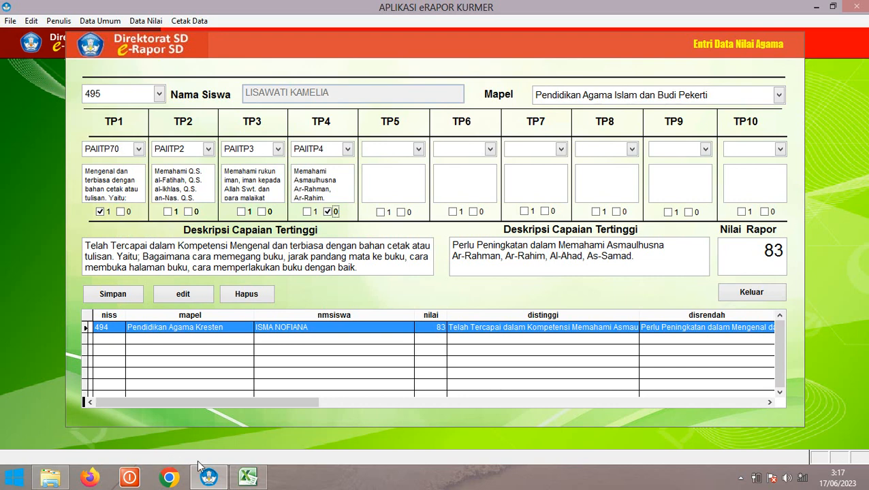
{"action": "left_click", "coordinate": [248, 477]}
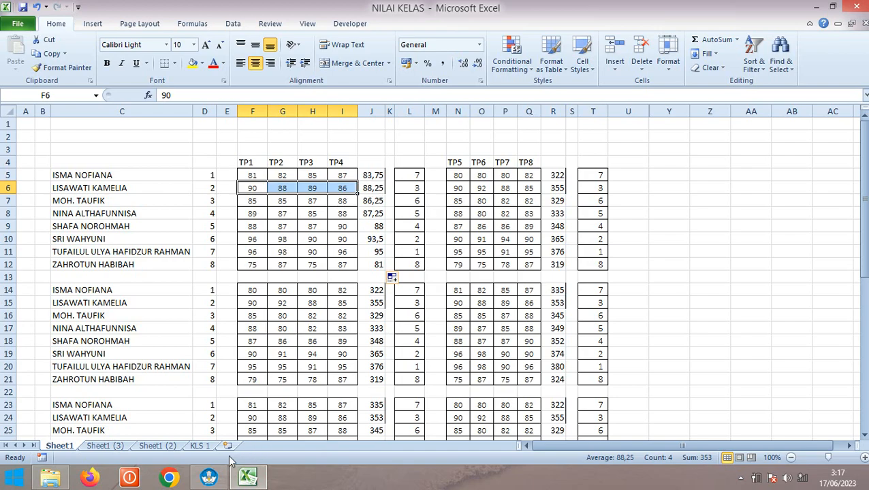
{"action": "left_click", "coordinate": [208, 477]}
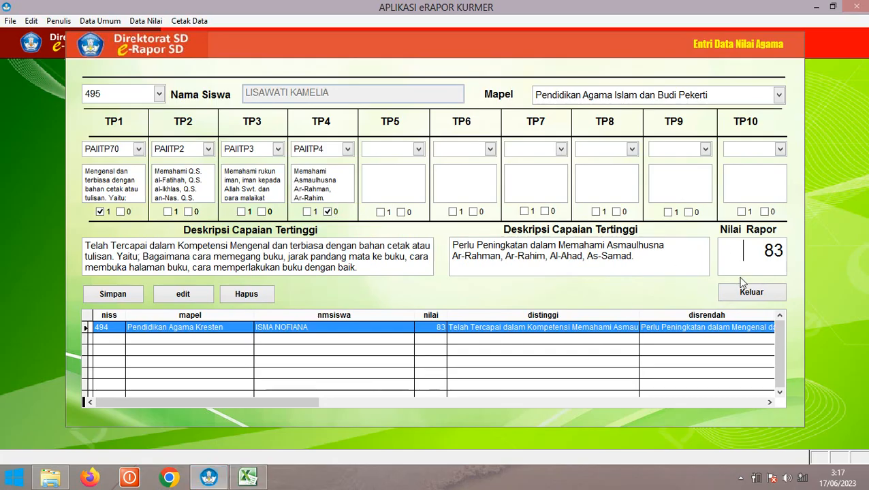
Enter report score 88, save and confirm the record, and close the religion grade form
{"action": "type", "text": "88"}
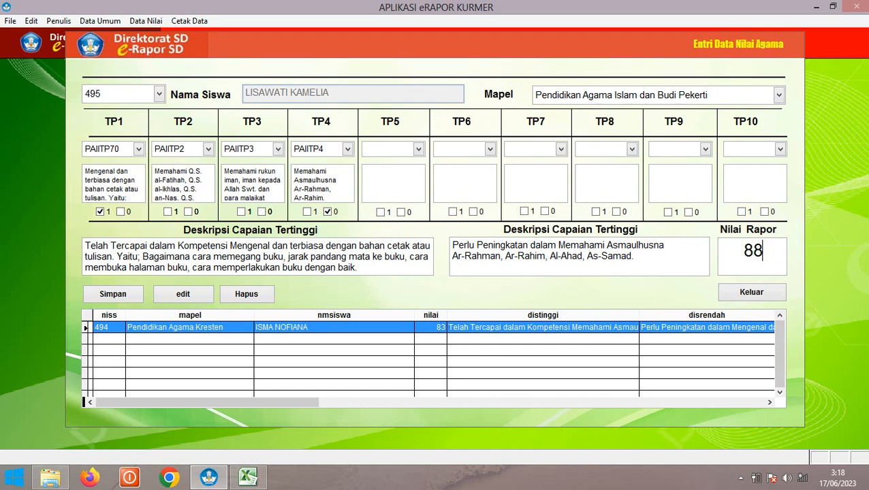
{"action": "left_click", "coordinate": [117, 298]}
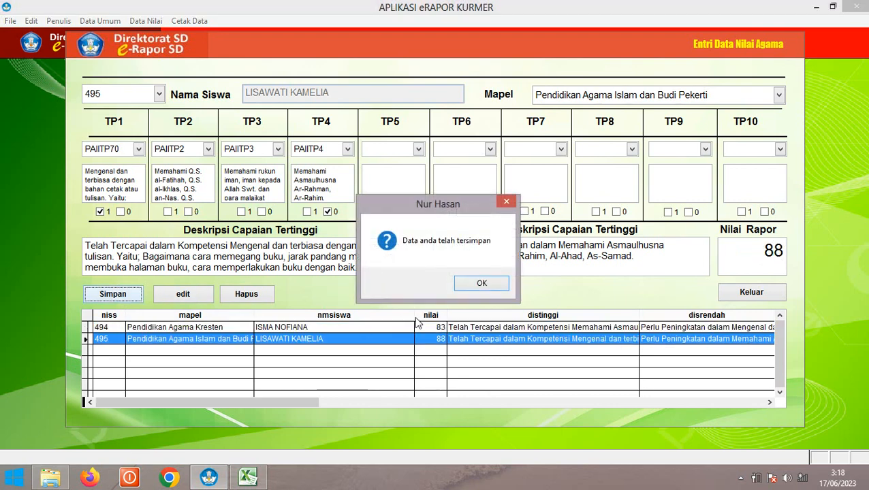
{"action": "left_click", "coordinate": [465, 283]}
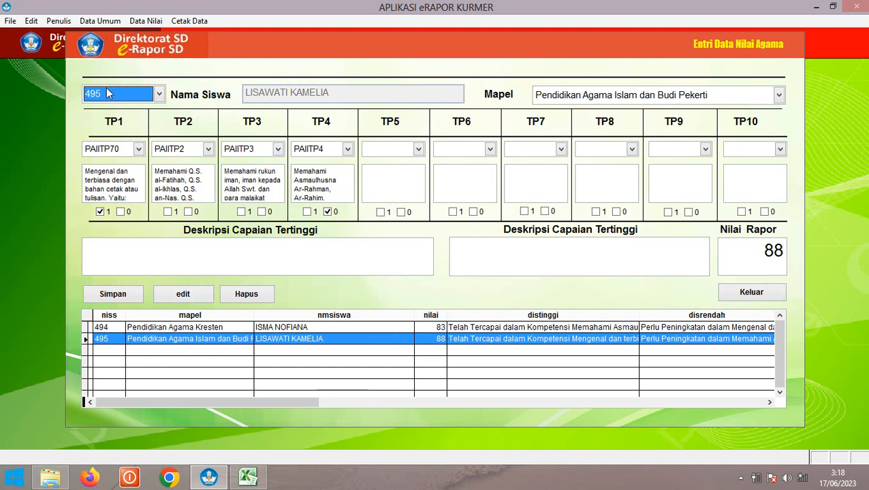
{"action": "left_click", "coordinate": [744, 298]}
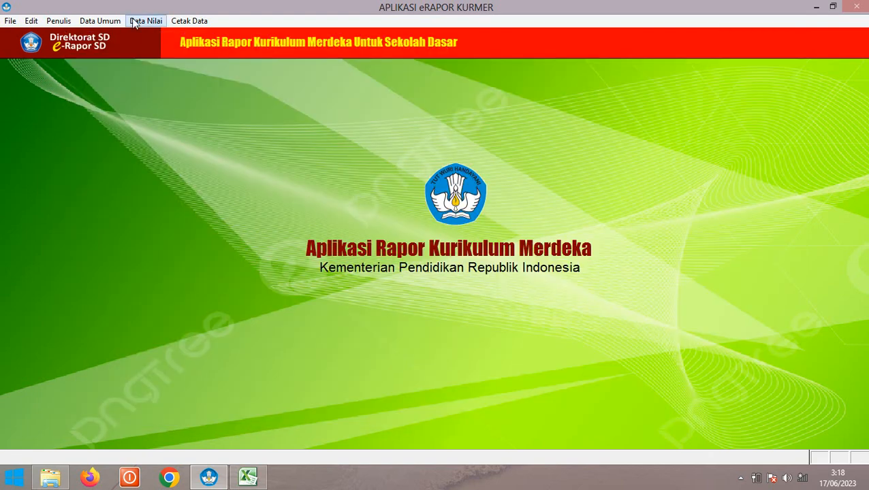
{"action": "left_click", "coordinate": [134, 22]}
Open the Pancasila grade form for the first student with subject Pendidikan pancasila
{"action": "left_click", "coordinate": [156, 46]}
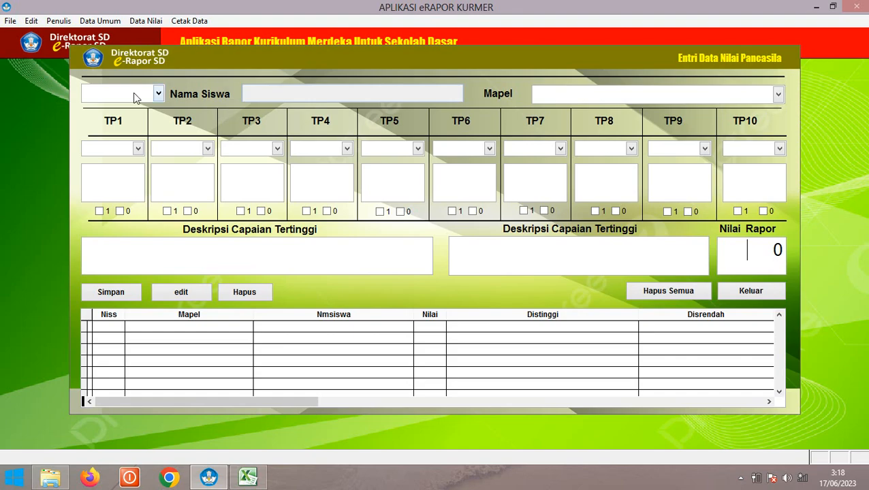
{"action": "left_click", "coordinate": [116, 98]}
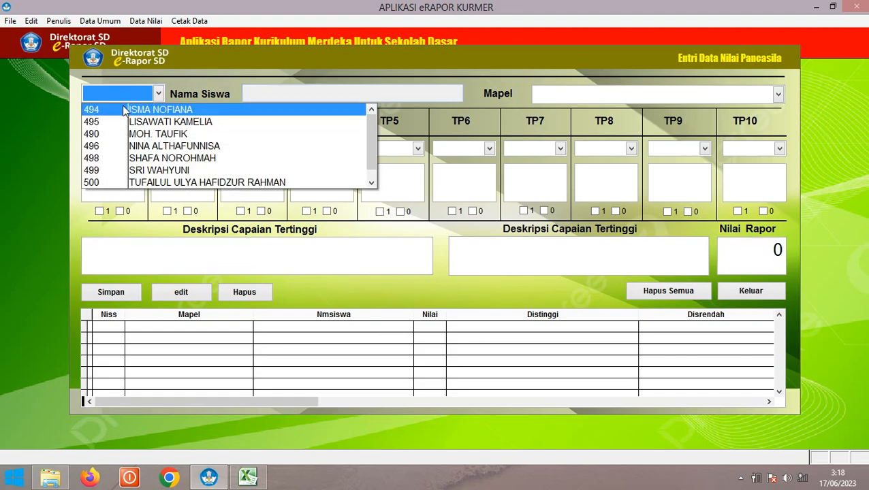
{"action": "left_click", "coordinate": [163, 110]}
{"action": "left_click", "coordinate": [545, 97]}
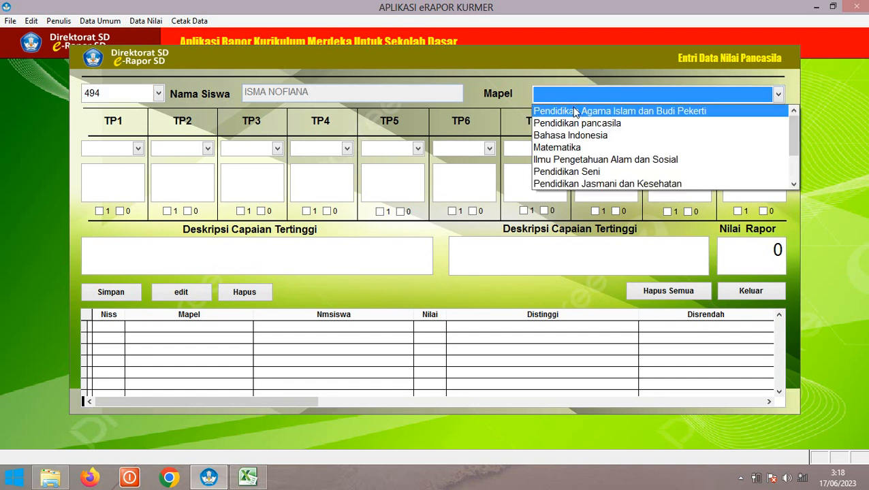
{"action": "left_click", "coordinate": [574, 125]}
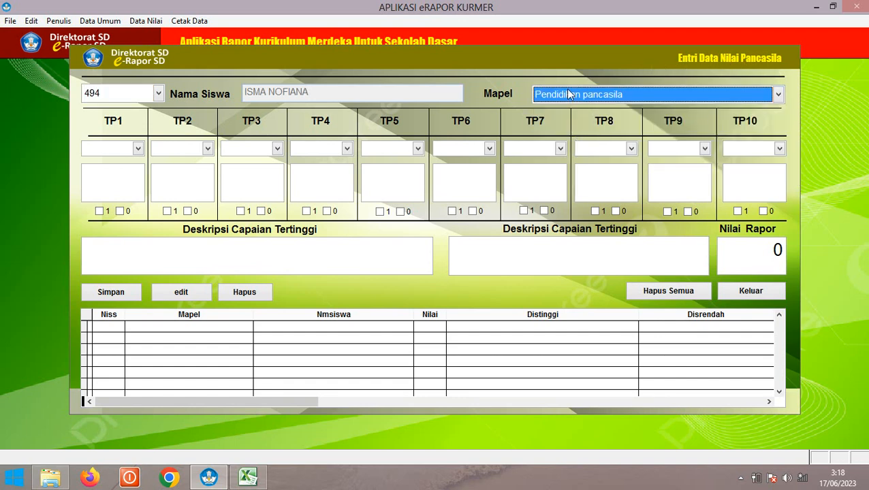
Set the TP1 and TP2 learning objectives to PPKNTP1 and PPKNTP2
{"action": "left_click", "coordinate": [138, 149]}
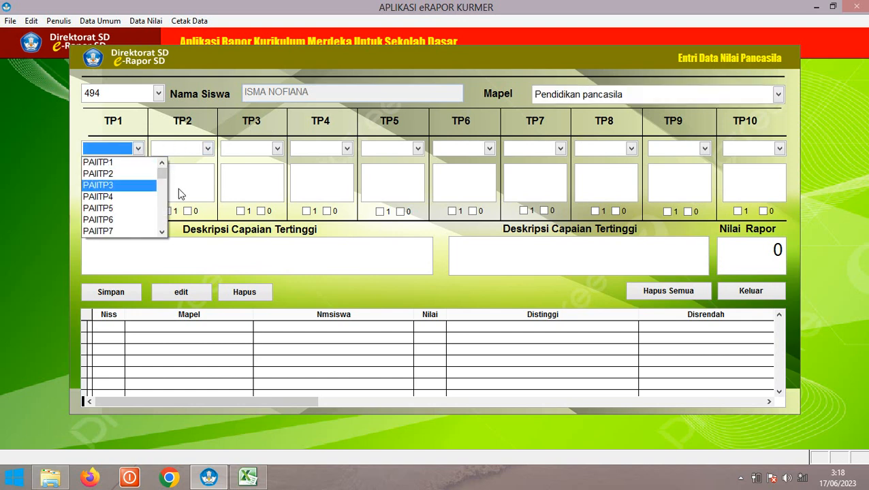
{"action": "left_click", "coordinate": [162, 233]}
{"action": "left_click", "coordinate": [162, 233]}
{"action": "left_click", "coordinate": [162, 232]}
{"action": "left_click", "coordinate": [163, 232]}
{"action": "left_click", "coordinate": [163, 232]}
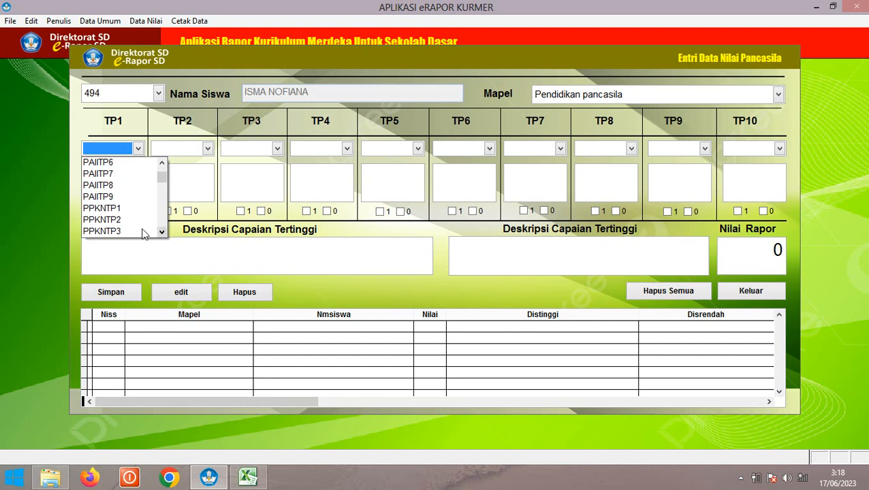
{"action": "left_click", "coordinate": [111, 208]}
{"action": "left_click", "coordinate": [184, 147]}
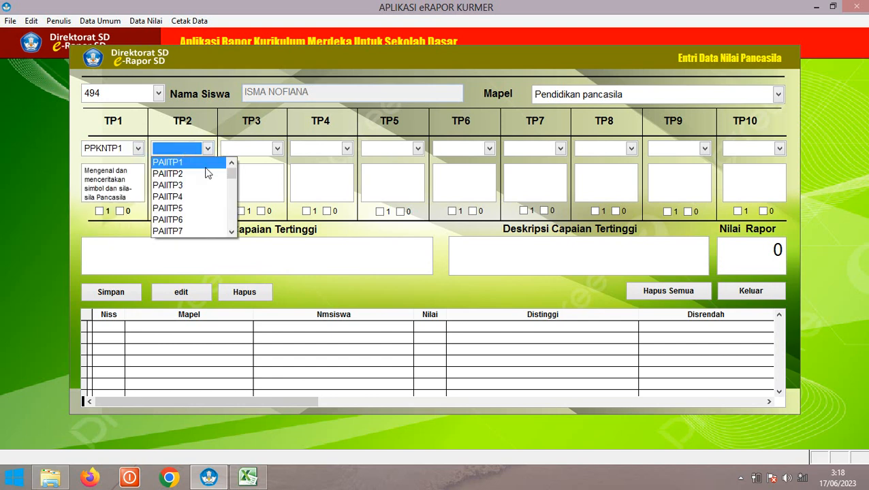
{"action": "left_click", "coordinate": [232, 234]}
{"action": "left_click", "coordinate": [231, 234]}
{"action": "left_click", "coordinate": [232, 234]}
{"action": "left_click", "coordinate": [231, 234]}
{"action": "left_click", "coordinate": [231, 234]}
{"action": "left_click", "coordinate": [232, 235]}
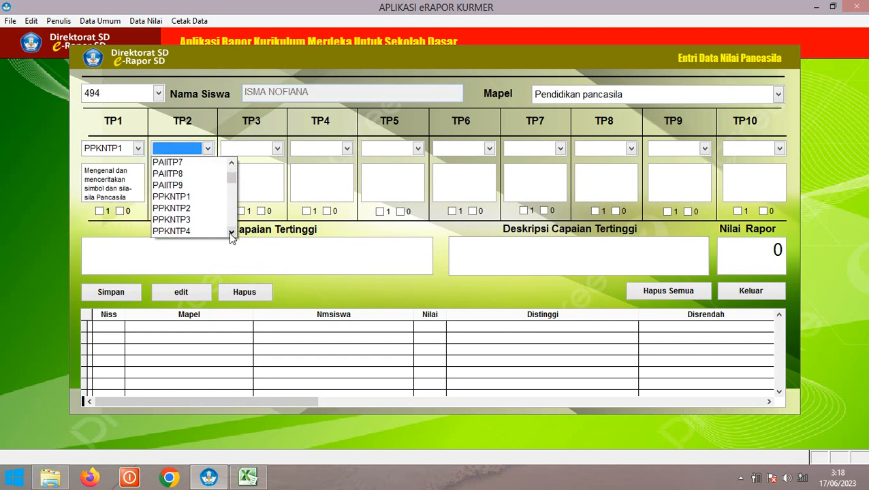
{"action": "left_click", "coordinate": [232, 235]}
{"action": "left_click", "coordinate": [182, 197]}
Set the TP3 and TP4 learning objectives to PPKNTP3 and PPKNTP4
{"action": "left_click", "coordinate": [254, 148]}
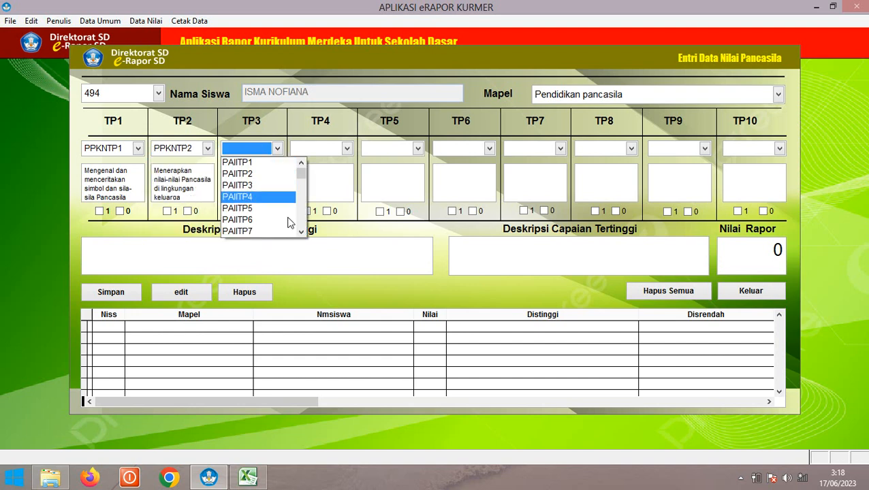
{"action": "left_click", "coordinate": [301, 233]}
{"action": "left_click", "coordinate": [302, 233]}
{"action": "left_click", "coordinate": [301, 233]}
{"action": "left_click", "coordinate": [301, 233]}
{"action": "left_click", "coordinate": [301, 233]}
{"action": "left_click", "coordinate": [301, 233]}
{"action": "left_click", "coordinate": [301, 233]}
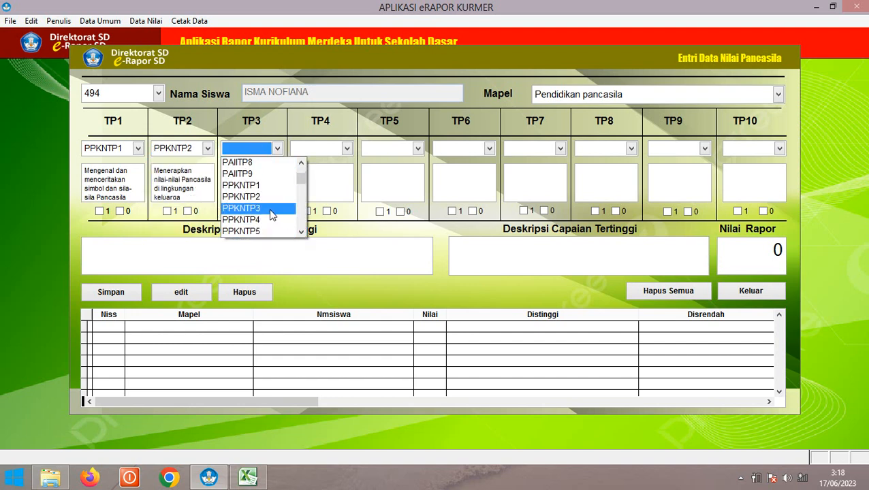
{"action": "left_click", "coordinate": [266, 209]}
{"action": "left_click", "coordinate": [313, 148]}
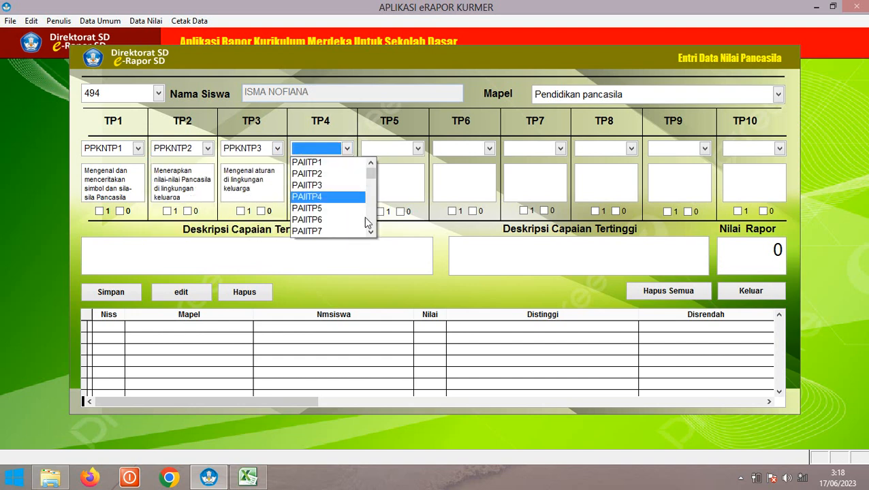
{"action": "left_click", "coordinate": [371, 234]}
{"action": "left_click", "coordinate": [370, 234]}
{"action": "left_click", "coordinate": [371, 235]}
{"action": "left_click", "coordinate": [371, 234]}
{"action": "left_click", "coordinate": [370, 234]}
{"action": "left_click", "coordinate": [371, 234]}
{"action": "left_click", "coordinate": [371, 234]}
{"action": "left_click", "coordinate": [371, 234]}
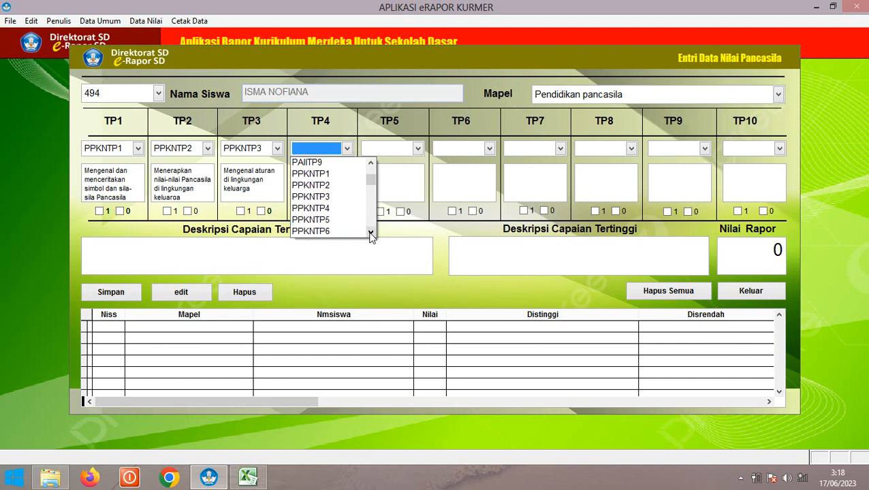
{"action": "left_click", "coordinate": [321, 209]}
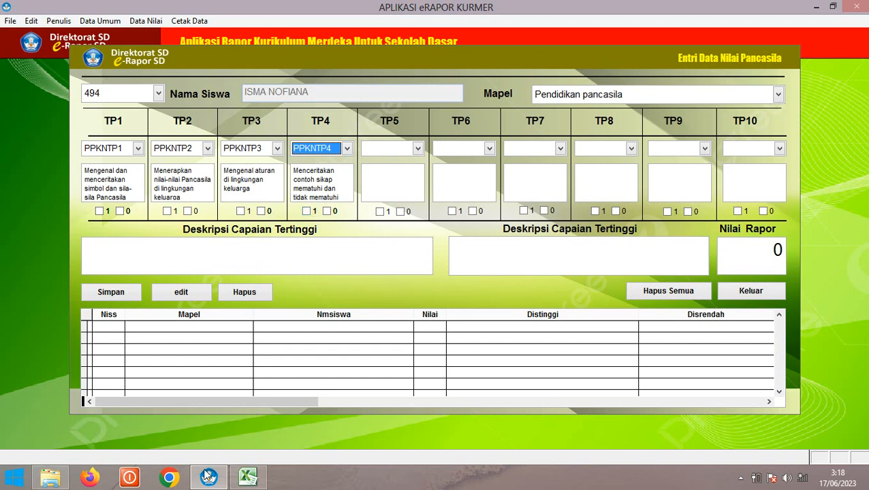
{"action": "left_click", "coordinate": [247, 476]}
Copy the average formula in J12 down column J to row 49
{"action": "scroll", "coordinate": [184, 233], "scroll_direction": "down", "scroll_amount": 1}
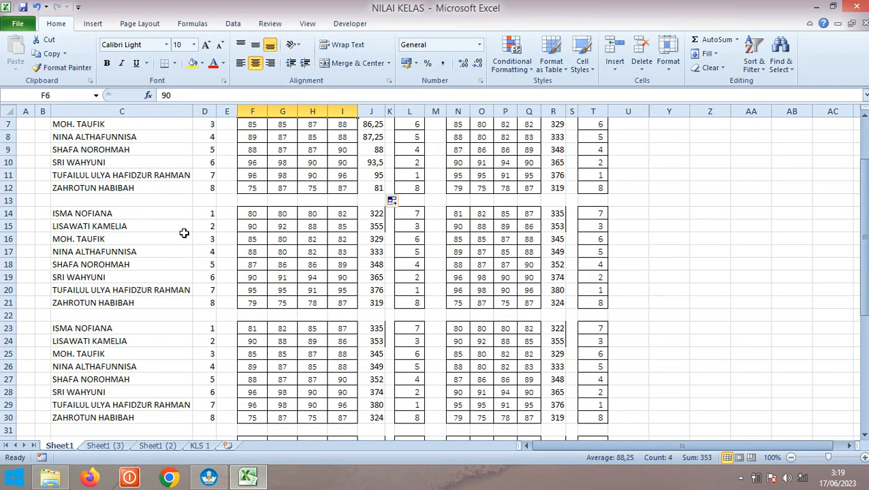
{"action": "left_click_drag", "start_coordinate": [252, 214], "coordinate": [342, 214]}
{"action": "left_click", "coordinate": [374, 190]}
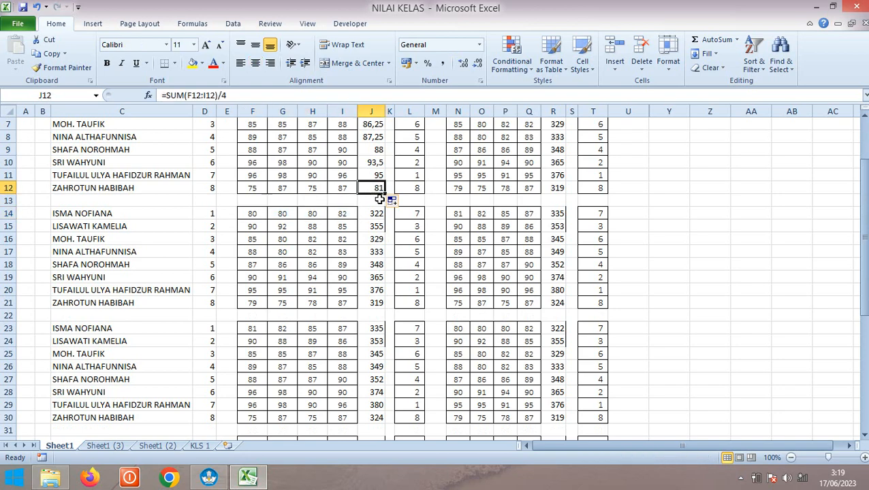
{"action": "left_click_drag", "start_coordinate": [386, 193], "coordinate": [386, 423]}
Check row 14's TP1 and TP4 scores in cells F14 and I14
{"action": "scroll", "coordinate": [388, 304], "scroll_direction": "up", "scroll_amount": 7}
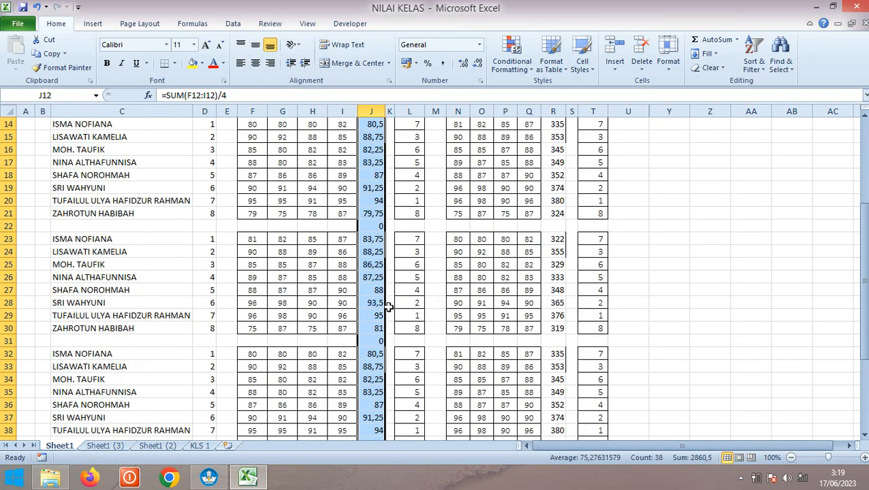
{"action": "left_click", "coordinate": [250, 242]}
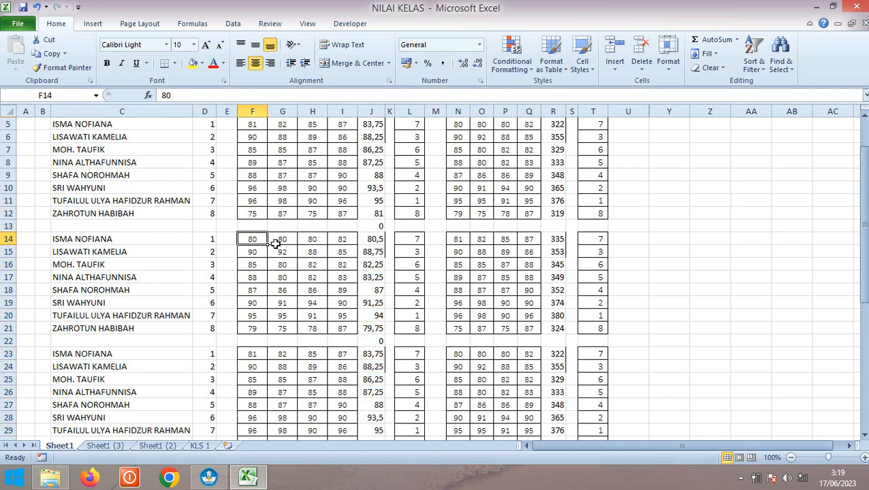
{"action": "left_click", "coordinate": [337, 240]}
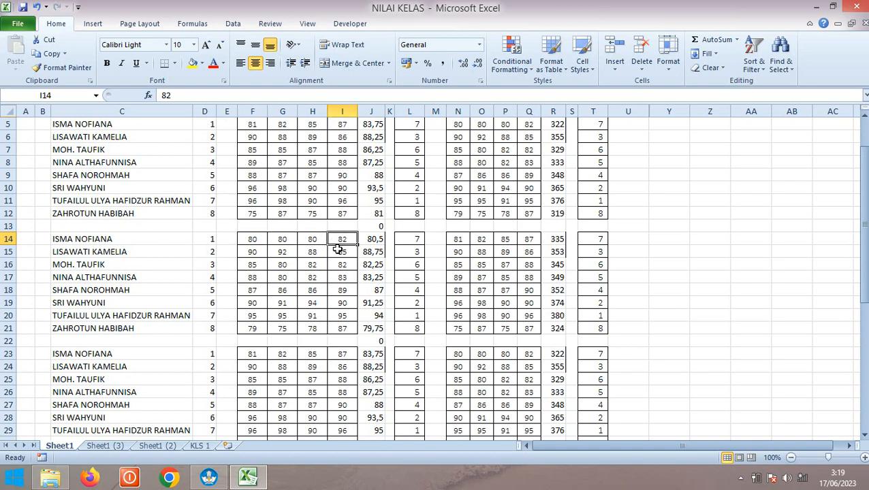
{"action": "scroll", "coordinate": [339, 250], "scroll_direction": "up", "scroll_amount": 1}
{"action": "scroll", "coordinate": [340, 248], "scroll_direction": "down", "scroll_amount": 1}
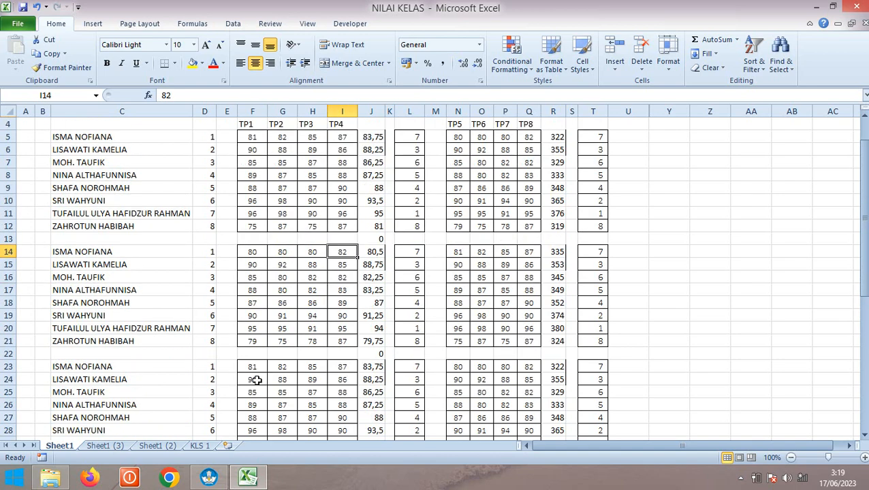
{"action": "left_click", "coordinate": [208, 477]}
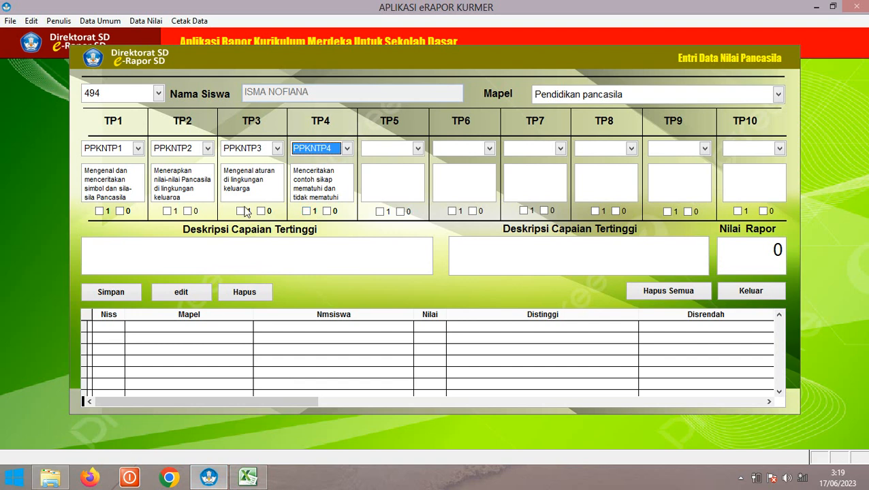
Mark TP4 as achieved for the first student in the Pancasila form
{"action": "left_click", "coordinate": [306, 211]}
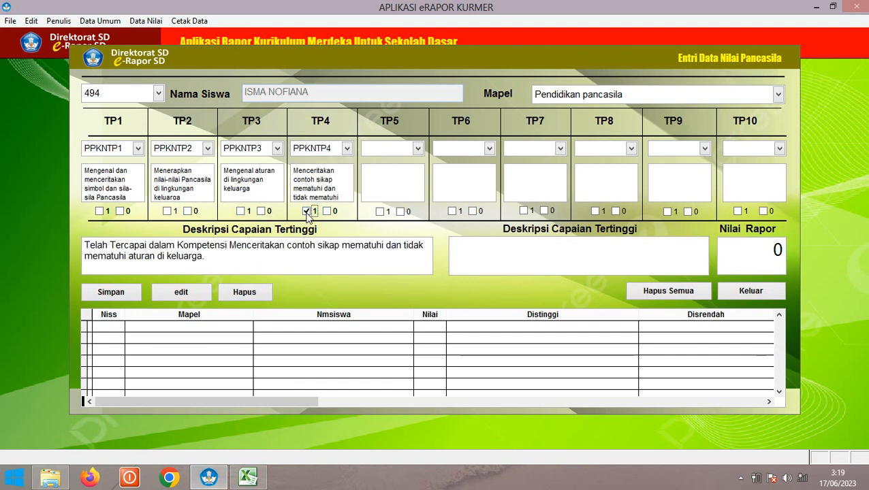
{"action": "left_click", "coordinate": [248, 477]}
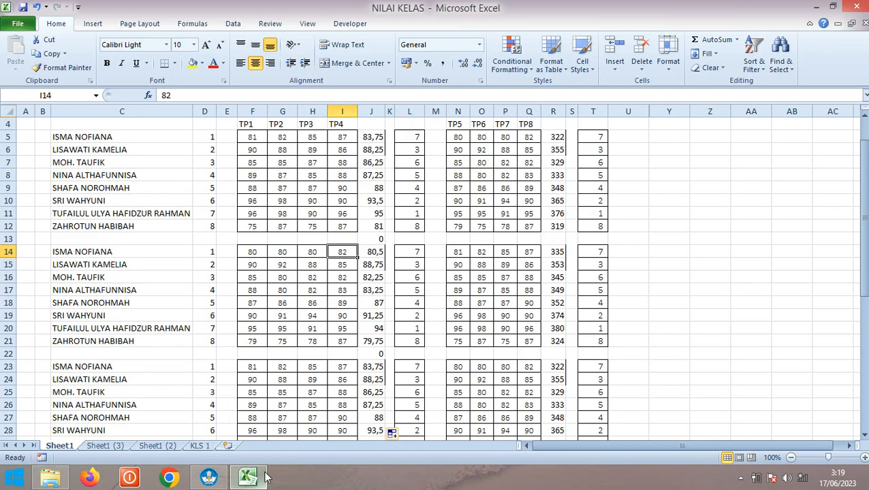
Return from the NILAI KELAS scores to the Pancasila grade-entry form
{"action": "mouse_move", "coordinate": [265, 478]}
{"action": "left_click", "coordinate": [214, 480]}
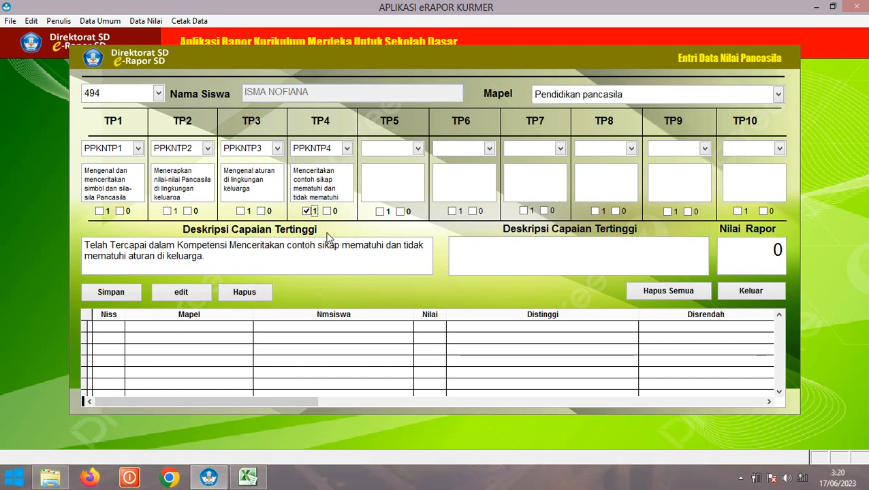
Mark TP3 as needing improvement after checking the workbook scores
{"action": "left_click", "coordinate": [261, 211]}
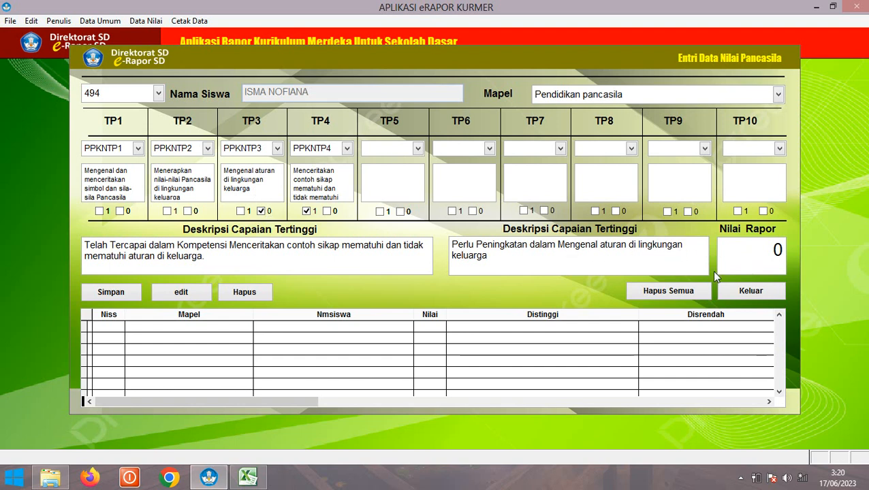
{"action": "left_click", "coordinate": [248, 477]}
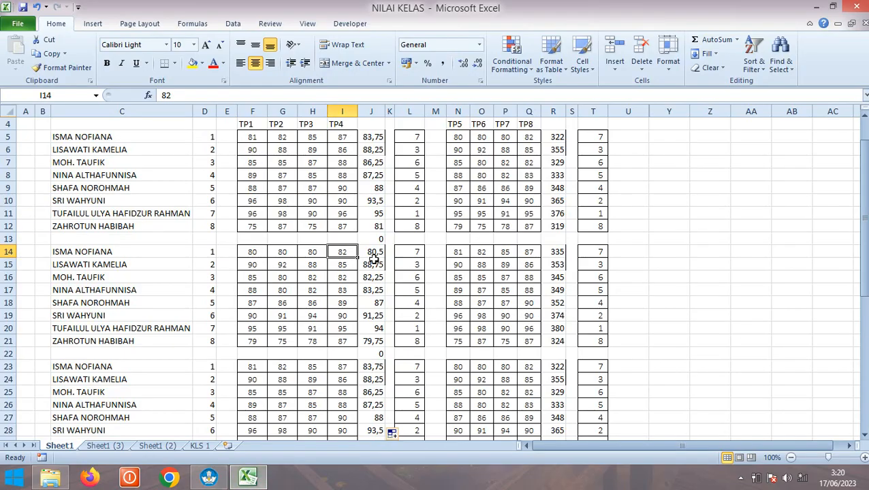
{"action": "left_click", "coordinate": [208, 477]}
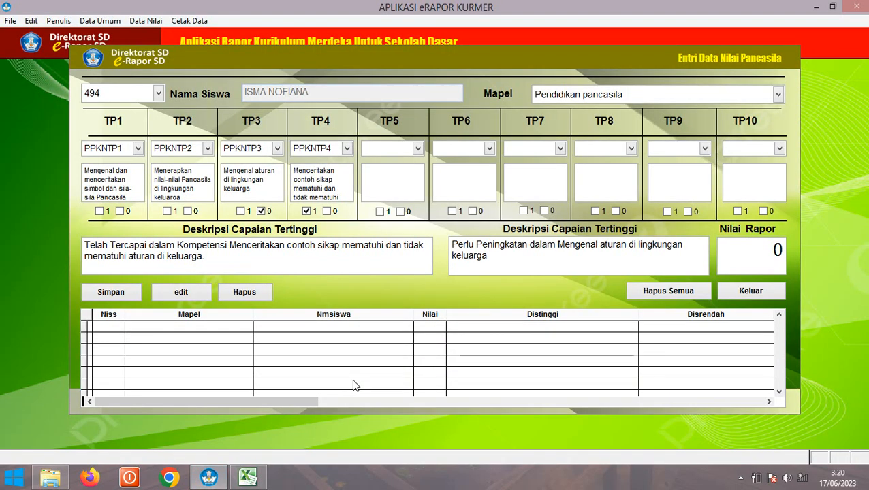
Save the first student's Pancasila report score of 80 and load student 495
{"action": "type", "text": "80"}
{"action": "left_click", "coordinate": [124, 293]}
{"action": "left_click", "coordinate": [479, 284]}
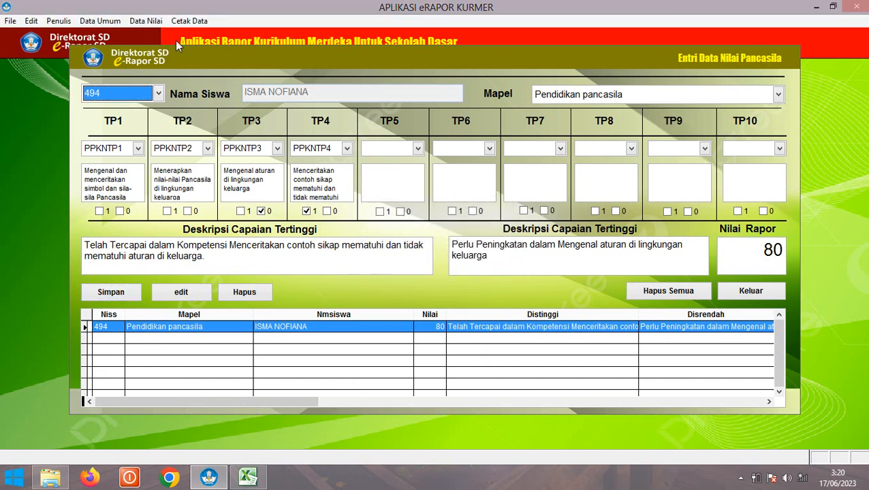
{"action": "left_click", "coordinate": [119, 96]}
{"action": "left_click", "coordinate": [150, 120]}
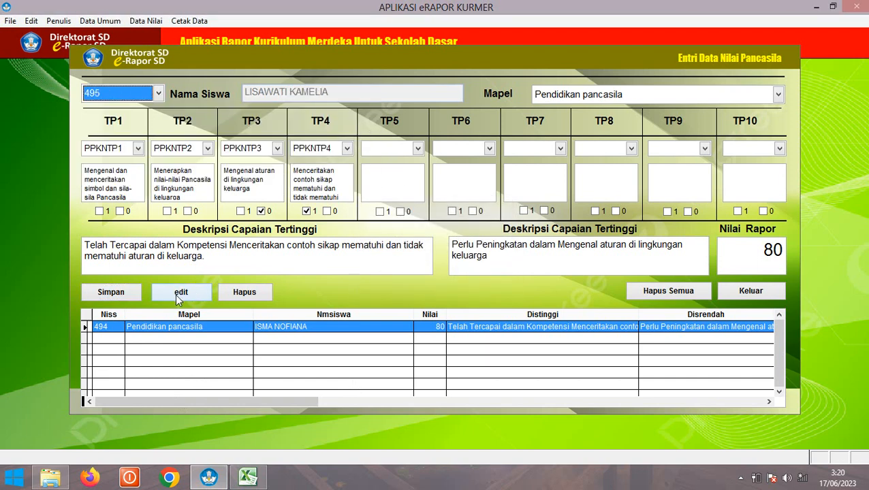
For the next student, clear the TP3 and TP4 marks, mark TP2 achieved and TP4 needing improvement
{"action": "left_click", "coordinate": [250, 478]}
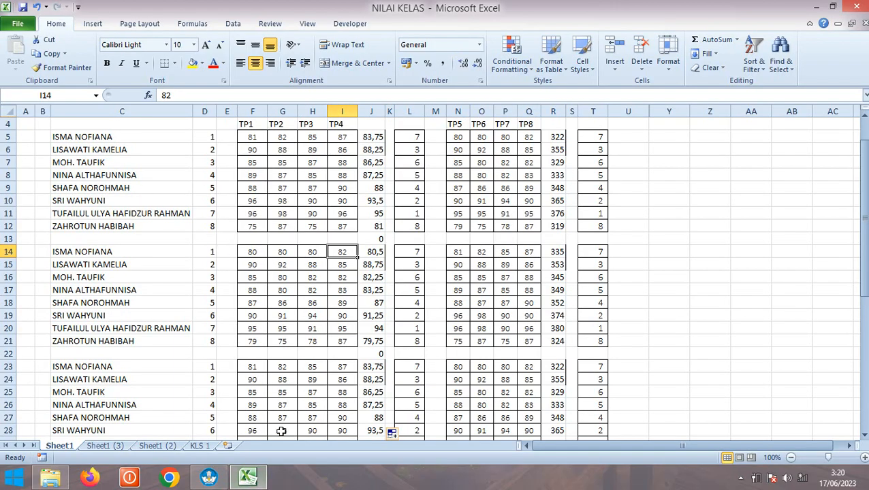
{"action": "left_click", "coordinate": [209, 478]}
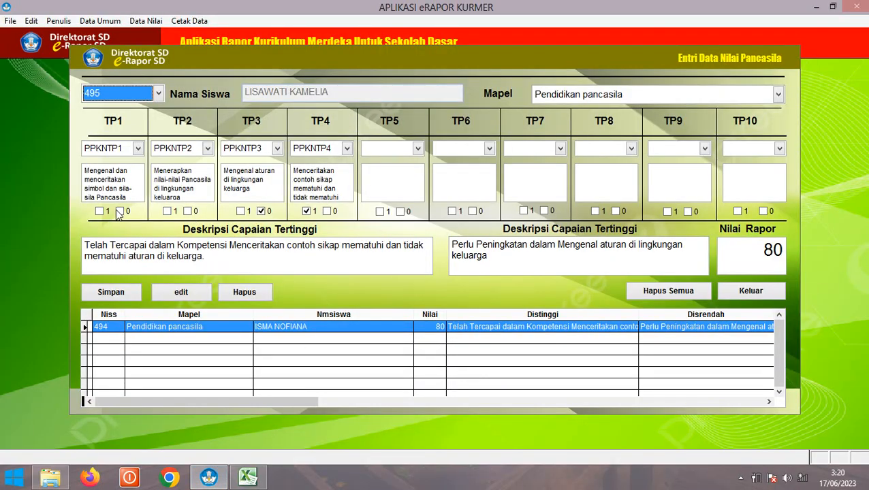
{"action": "left_click", "coordinate": [261, 211]}
{"action": "left_click", "coordinate": [306, 211]}
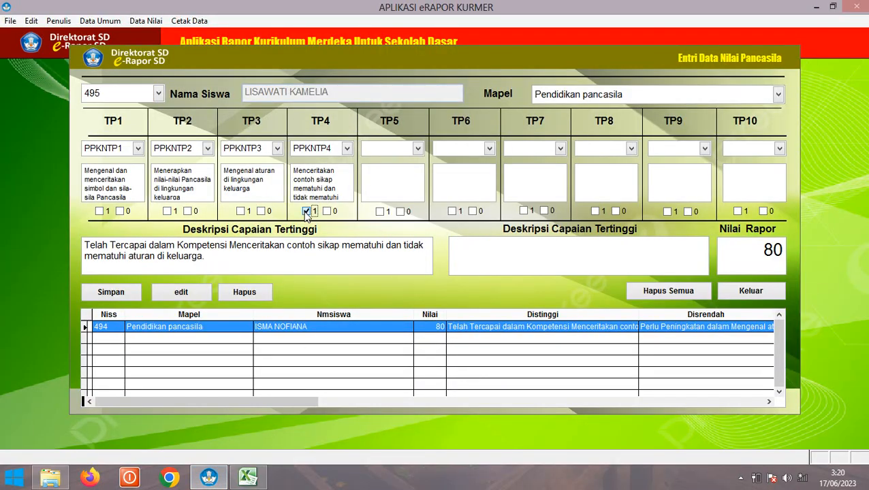
{"action": "left_click", "coordinate": [167, 212]}
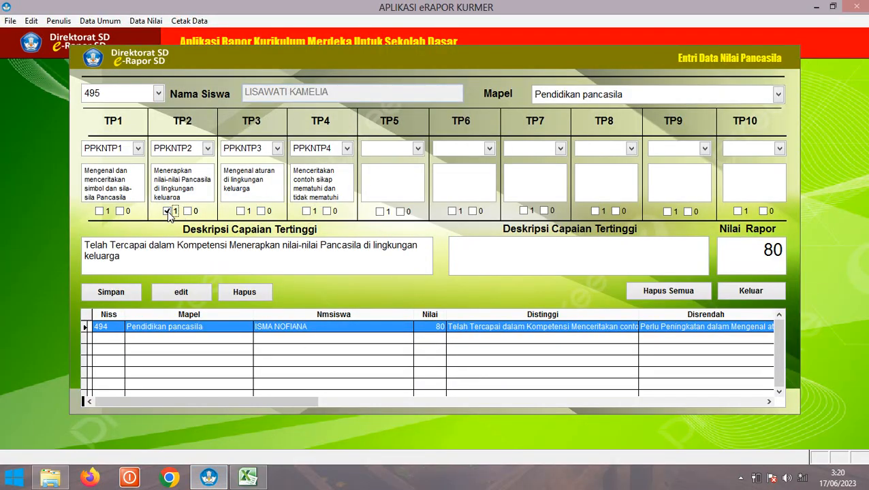
{"action": "left_click", "coordinate": [245, 478]}
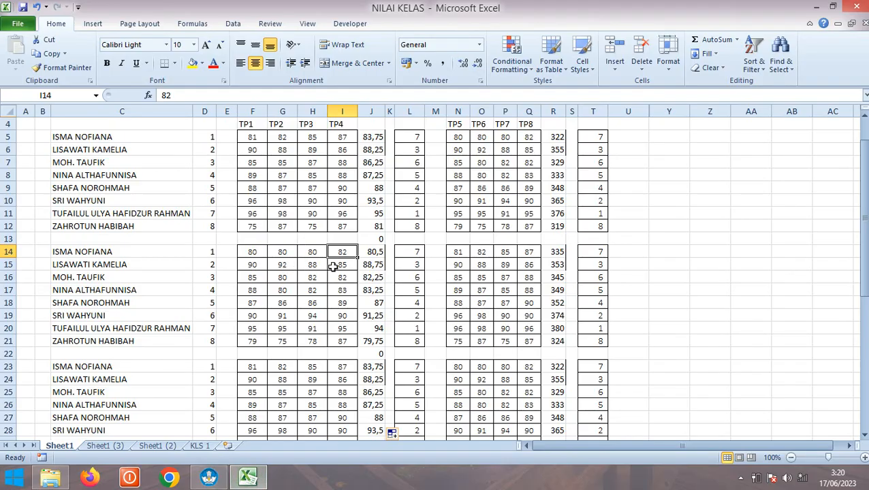
{"action": "left_click", "coordinate": [208, 478]}
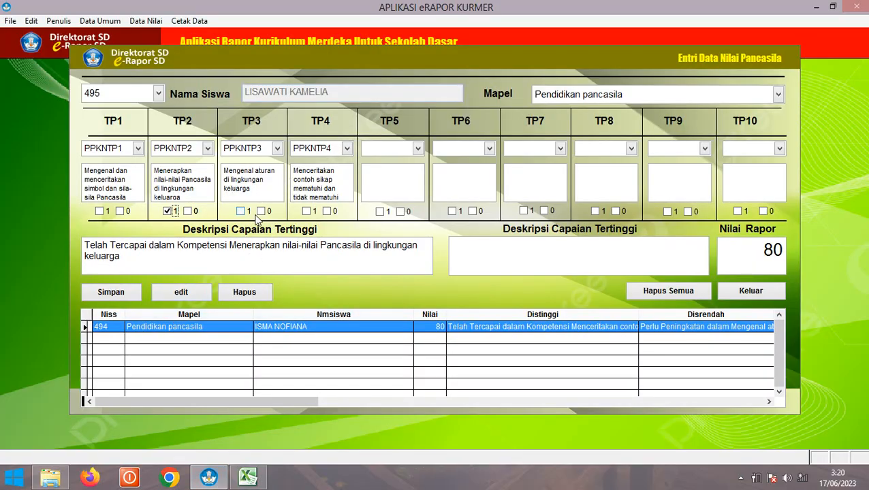
{"action": "left_click", "coordinate": [328, 212]}
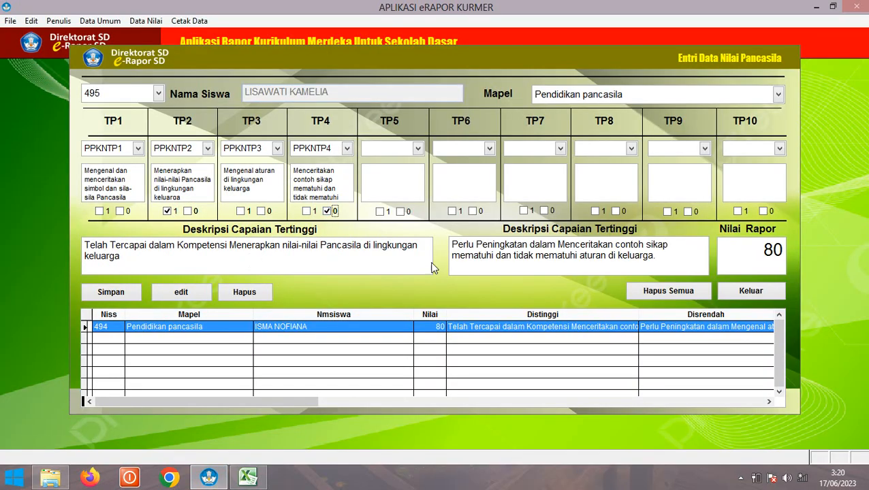
{"action": "left_click", "coordinate": [247, 478]}
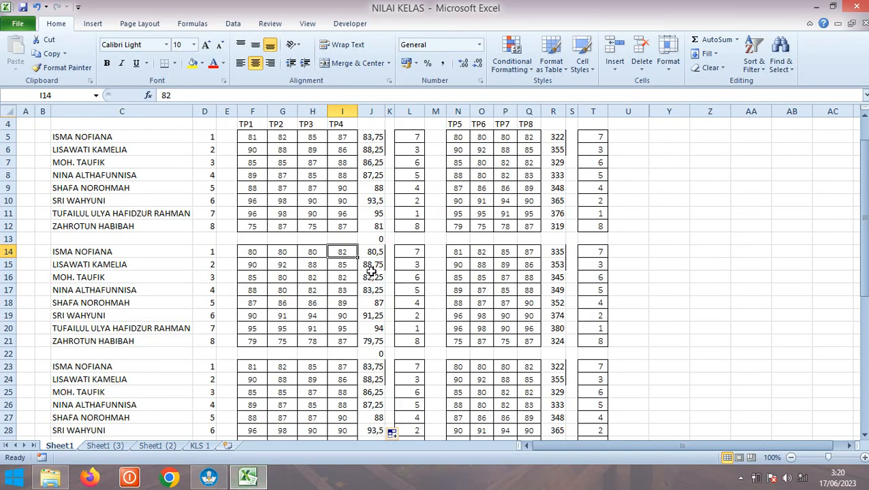
{"action": "left_click", "coordinate": [208, 478]}
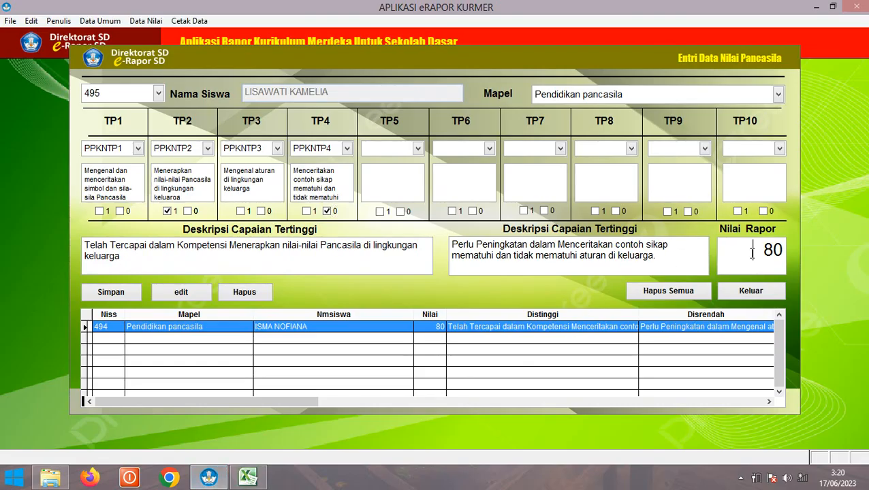
Save the student's Pancasila report score of 88 and close the form
{"action": "type", "text": "88"}
{"action": "left_click", "coordinate": [103, 298]}
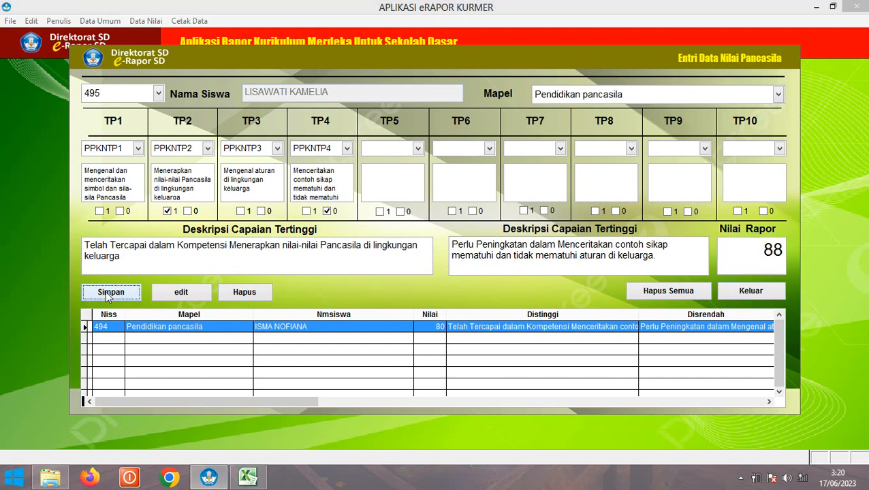
{"action": "left_click", "coordinate": [475, 285]}
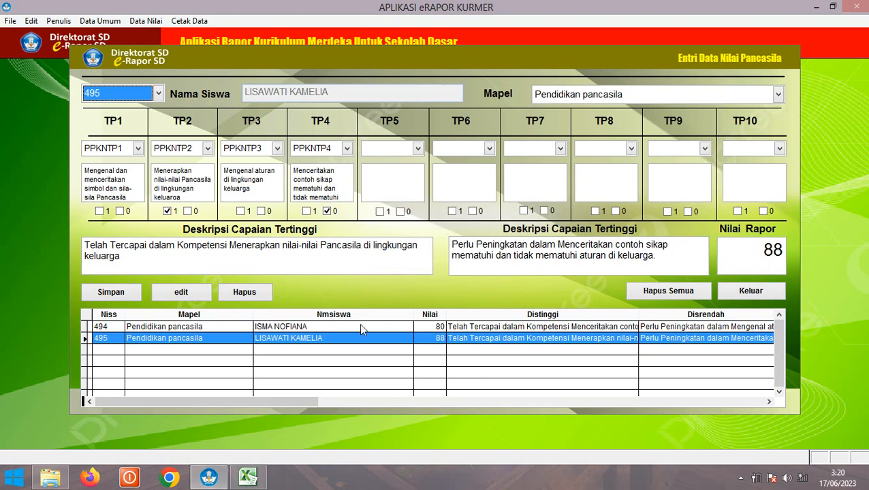
{"action": "left_click", "coordinate": [747, 292]}
Open the Bahasa Indonesia grade form and choose the first student
{"action": "left_click", "coordinate": [160, 22]}
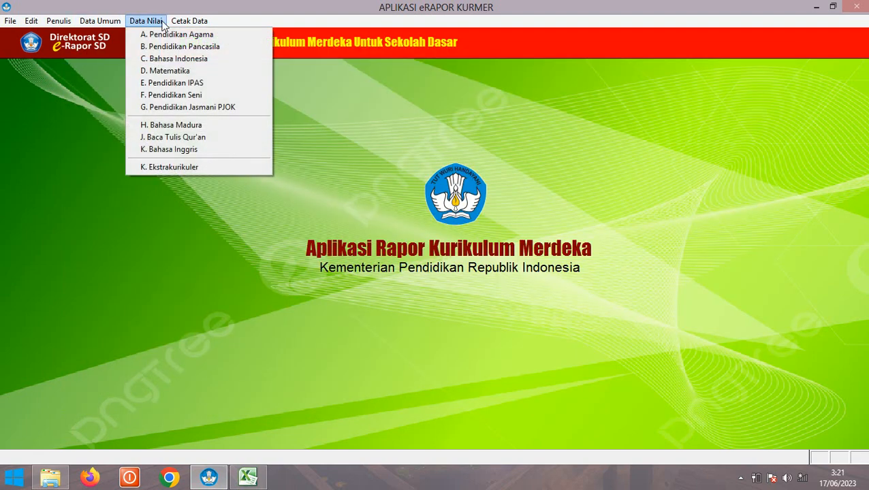
{"action": "left_click", "coordinate": [164, 58]}
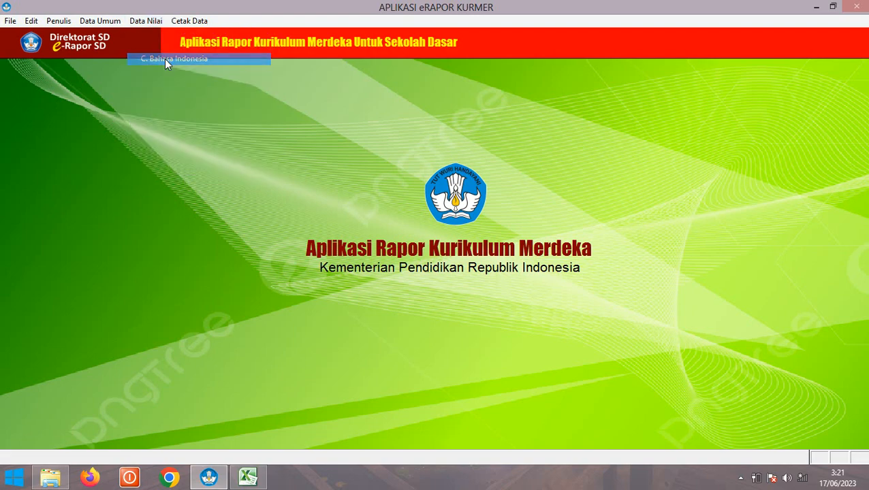
{"action": "left_click", "coordinate": [141, 95]}
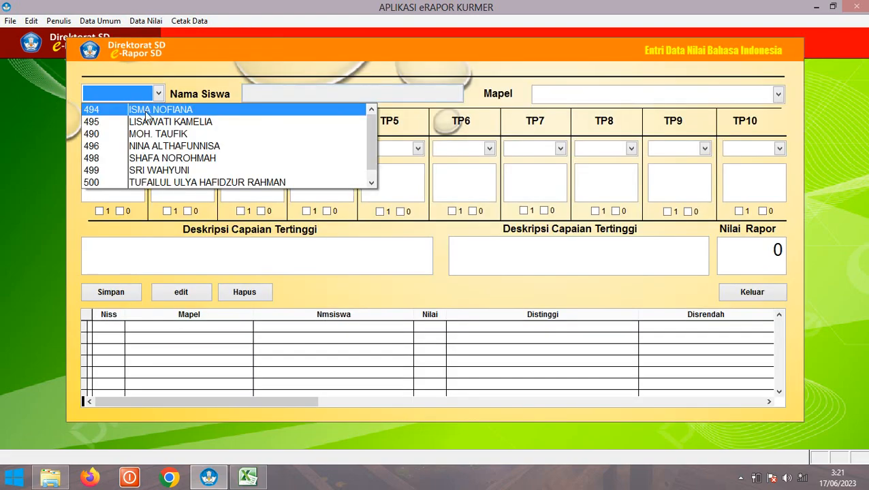
{"action": "left_click", "coordinate": [144, 109]}
Choose Bahasa Indonesia and set TP1 to BINDO1 and TP2 to BINDO2
{"action": "left_click", "coordinate": [557, 101]}
{"action": "left_click", "coordinate": [538, 134]}
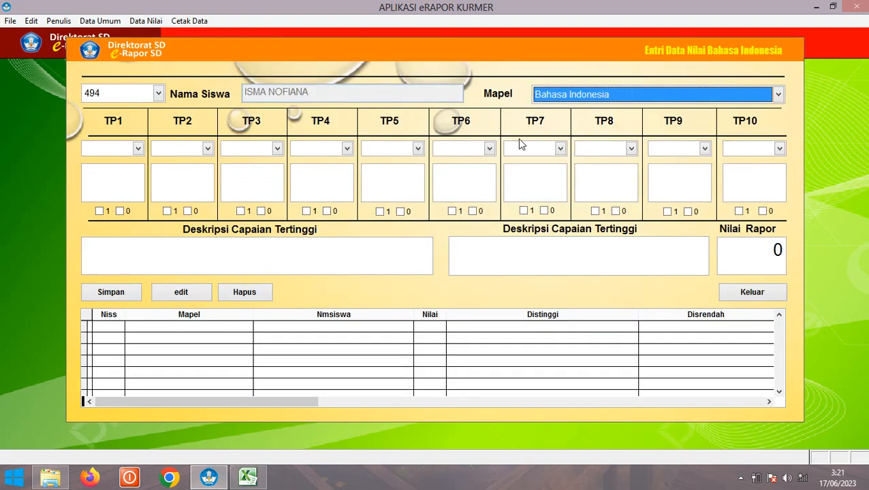
{"action": "left_click", "coordinate": [126, 147]}
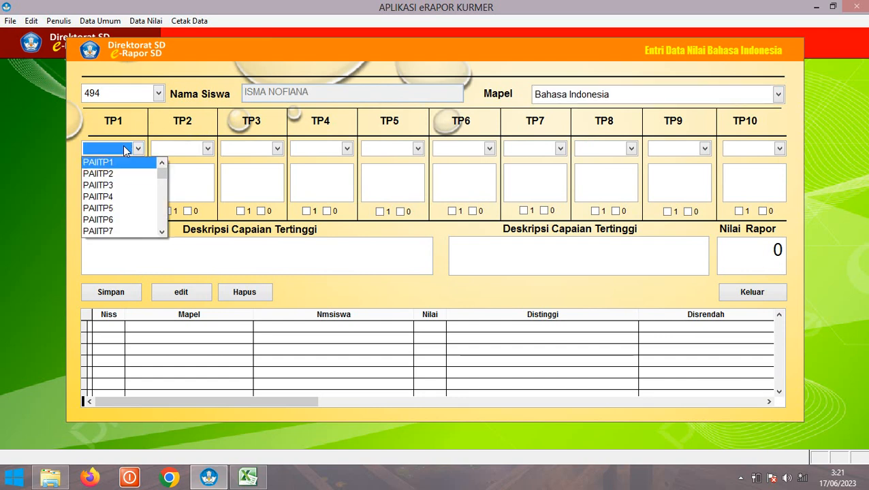
{"action": "key", "text": "Caps_Lock"}
{"action": "type", "text": "BINDO1"}
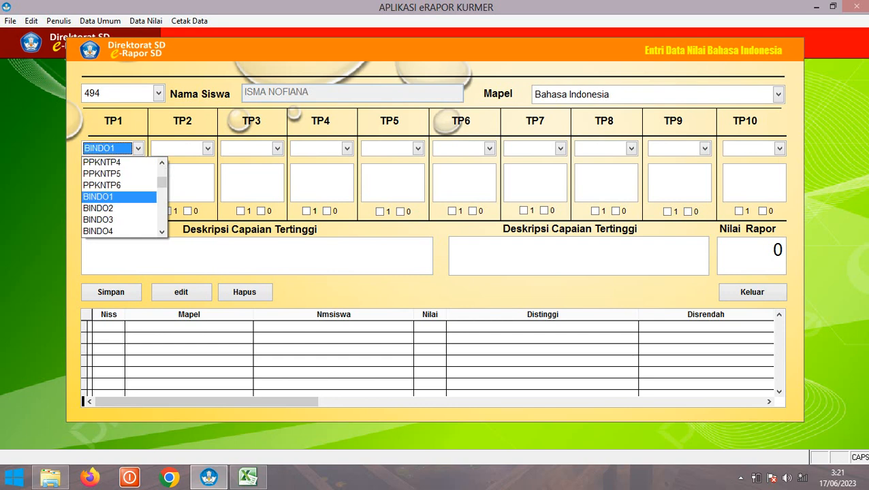
{"action": "left_click", "coordinate": [130, 197]}
{"action": "left_click", "coordinate": [175, 151]}
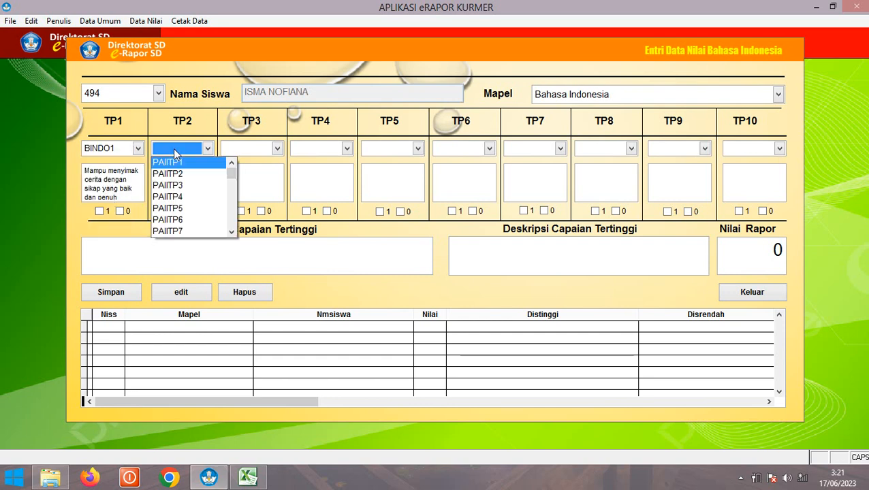
{"action": "type", "text": "BINDO2"}
{"action": "left_click", "coordinate": [176, 208]}
Set the TP3 learning objective to PPKNTP5 instead of BINDO3
{"action": "left_click", "coordinate": [234, 153]}
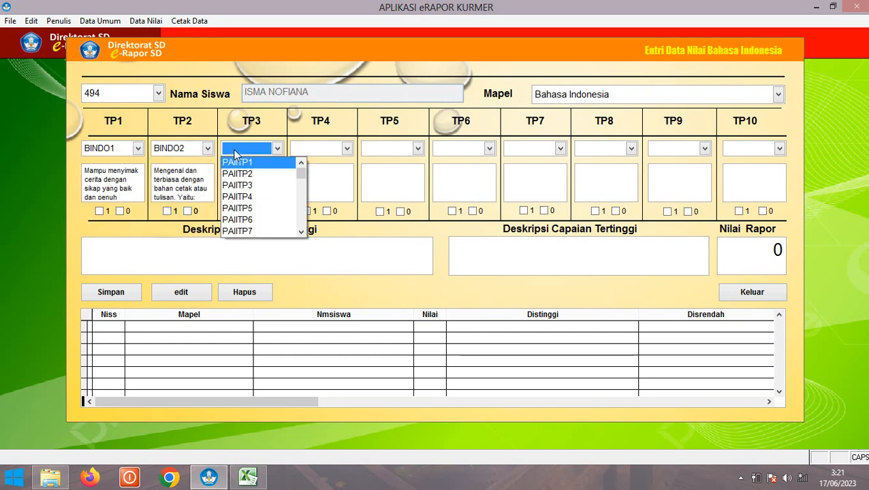
{"action": "type", "text": "BINDO1"}
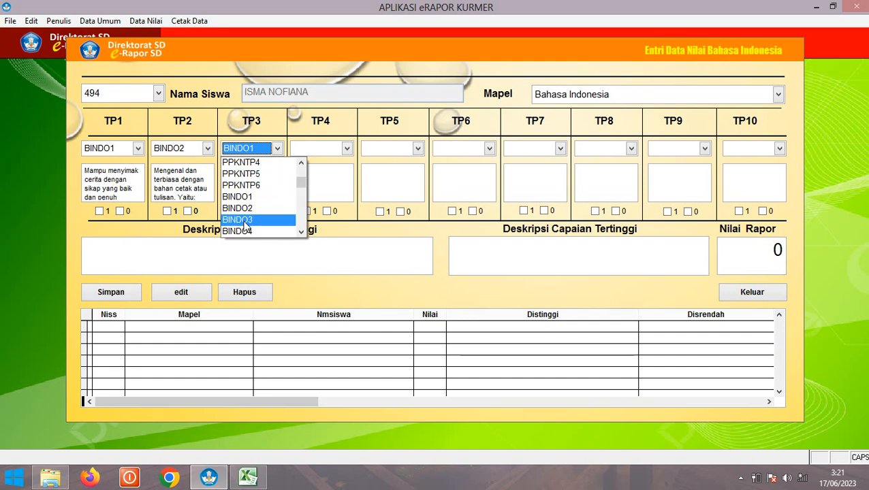
{"action": "left_click", "coordinate": [245, 220]}
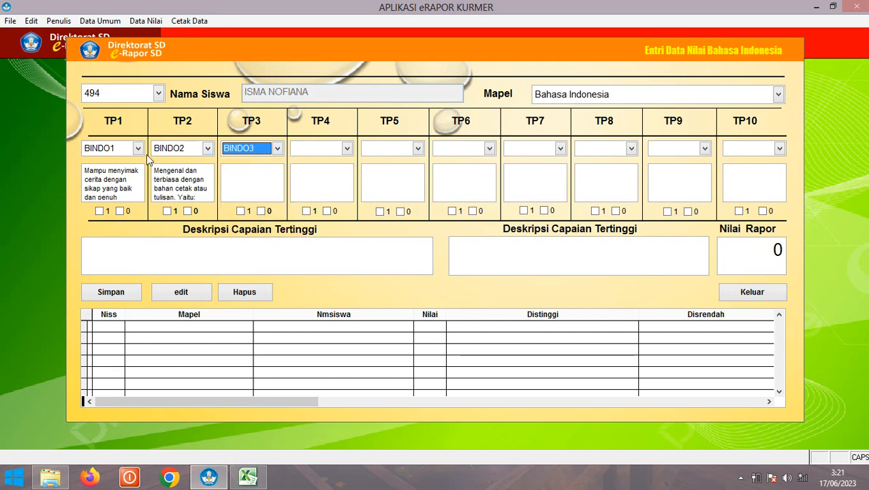
{"action": "left_click", "coordinate": [278, 149]}
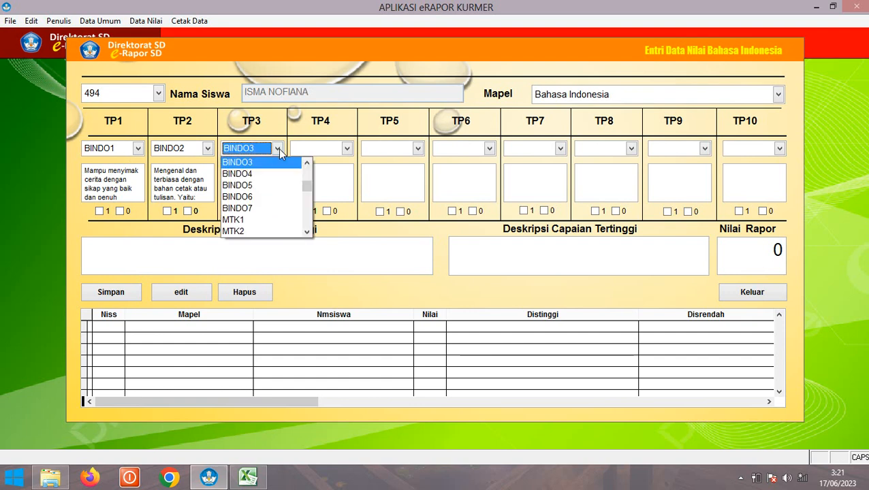
{"action": "left_click", "coordinate": [279, 150]}
{"action": "left_click", "coordinate": [278, 149]}
{"action": "left_click", "coordinate": [278, 150]}
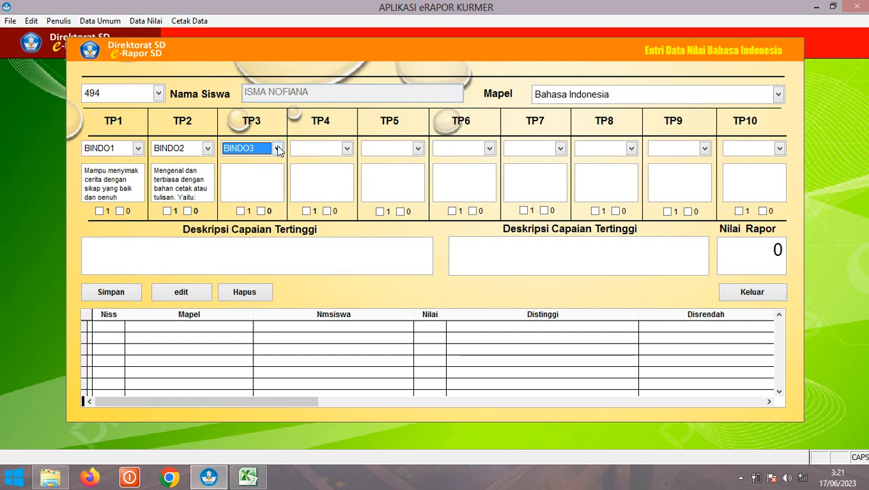
{"action": "left_click", "coordinate": [278, 149]}
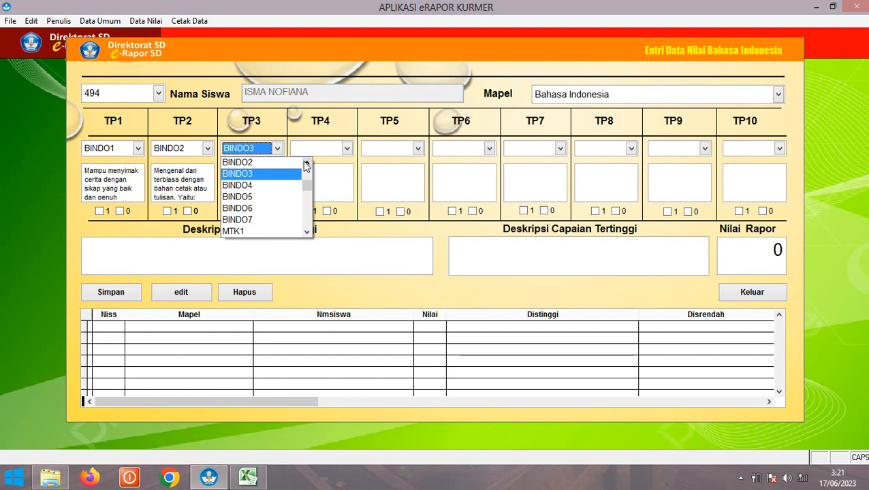
{"action": "left_click", "coordinate": [307, 165]}
{"action": "left_click", "coordinate": [308, 167]}
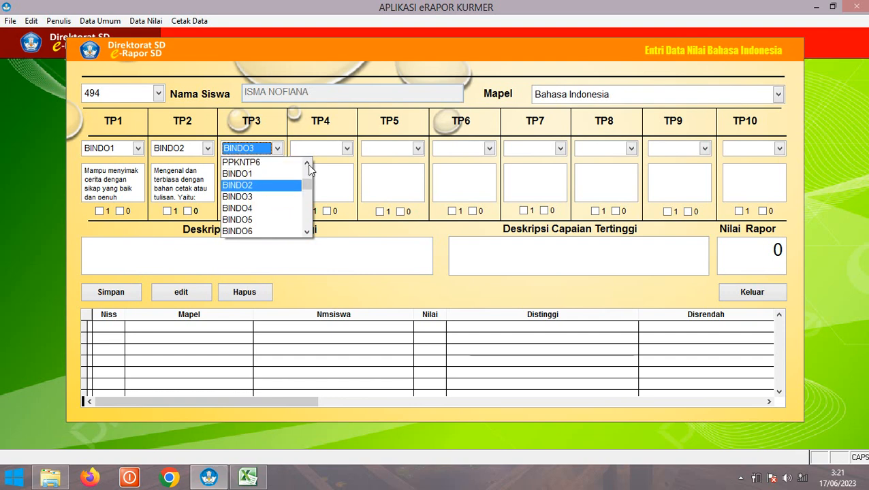
{"action": "left_click", "coordinate": [309, 167]}
{"action": "left_click", "coordinate": [281, 162]}
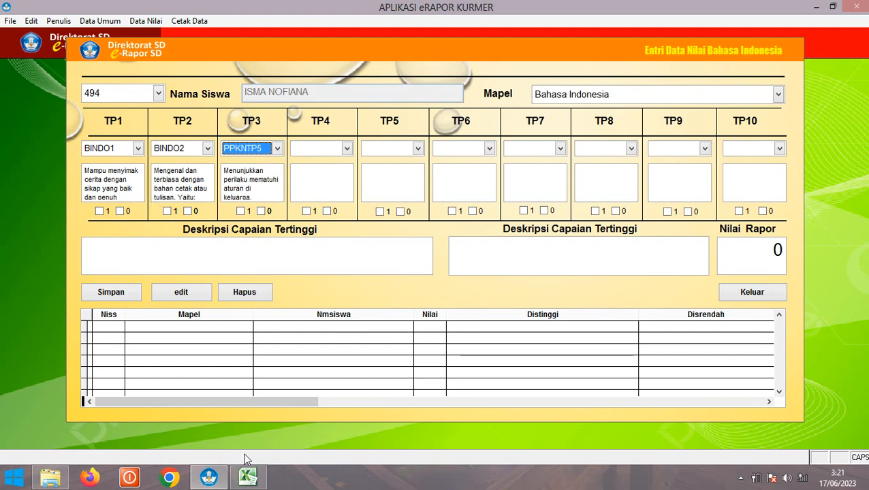
{"action": "left_click", "coordinate": [248, 477]}
Check the first student's score in cell I23 of NILAI KELAS, then return to the form
{"action": "scroll", "coordinate": [209, 280], "scroll_direction": "down", "scroll_amount": 3}
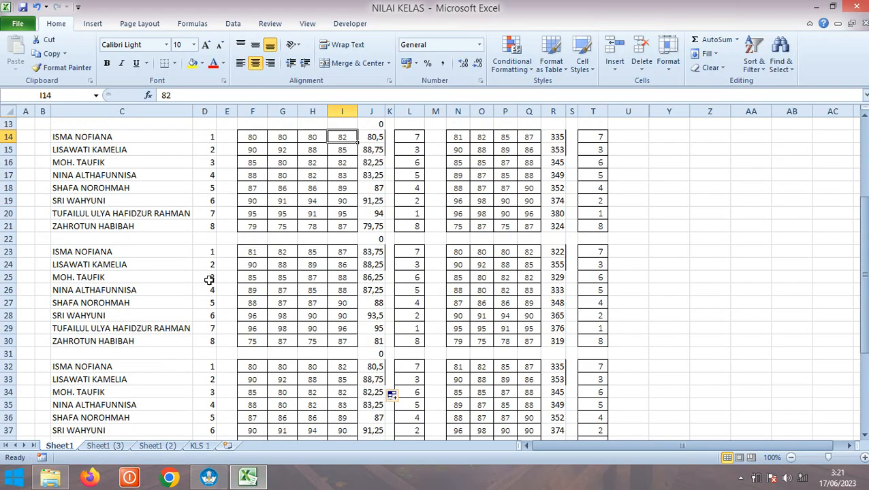
{"action": "scroll", "coordinate": [209, 280], "scroll_direction": "down", "scroll_amount": 1}
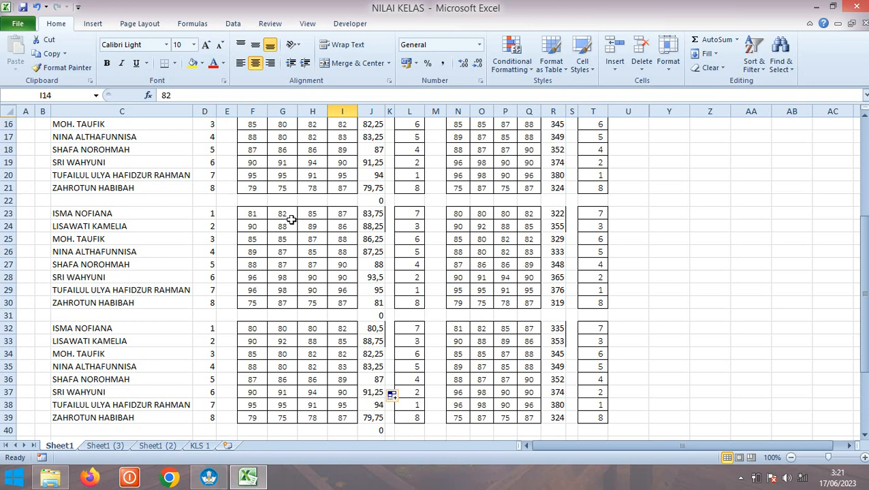
{"action": "left_click", "coordinate": [341, 214]}
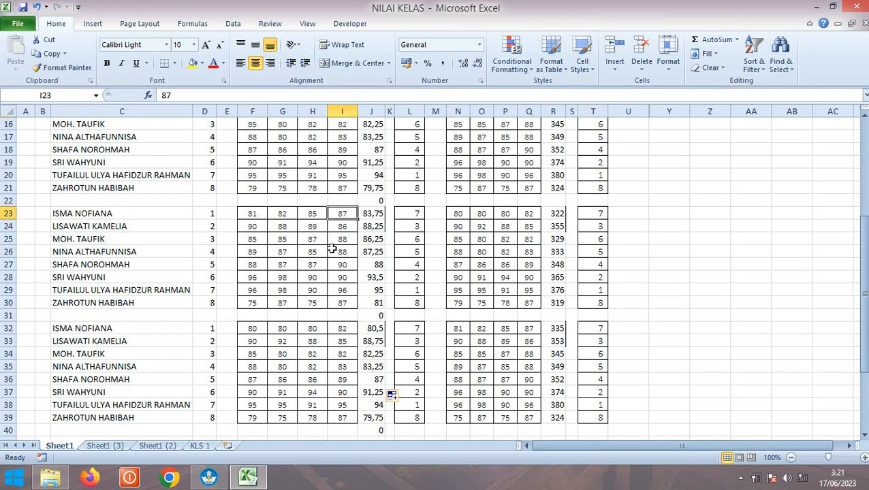
{"action": "left_click", "coordinate": [211, 480]}
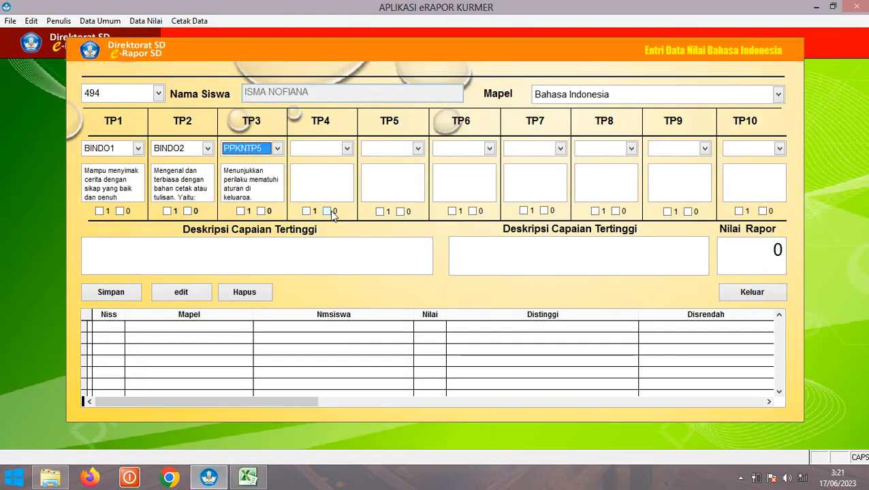
Set TP4 to PAIITP2 marked achieved and mark TP1 as needing improvement, checking the NILAI KELAS workbook
{"action": "left_click", "coordinate": [346, 149]}
{"action": "left_click", "coordinate": [318, 173]}
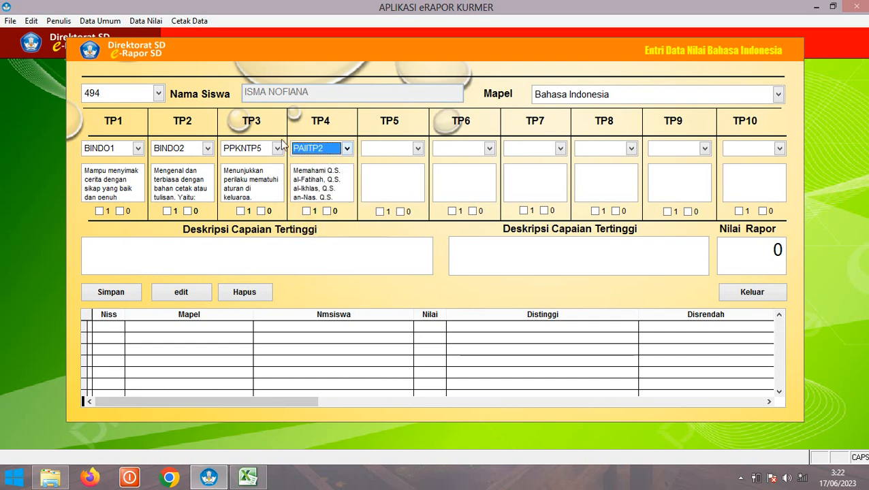
{"action": "left_click", "coordinate": [308, 211]}
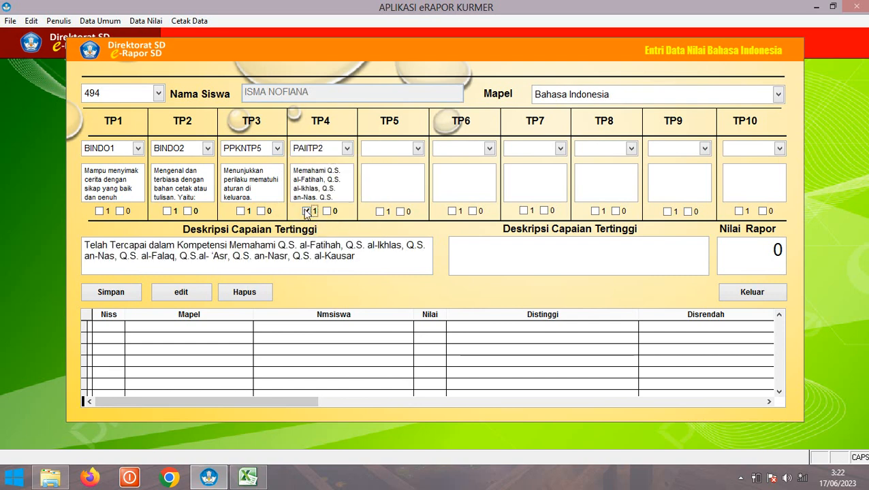
{"action": "left_click", "coordinate": [248, 478]}
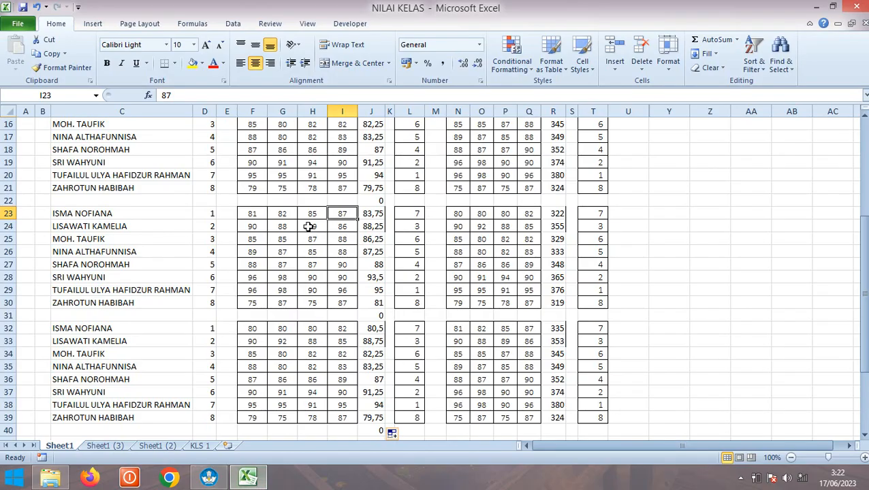
{"action": "left_click", "coordinate": [209, 477]}
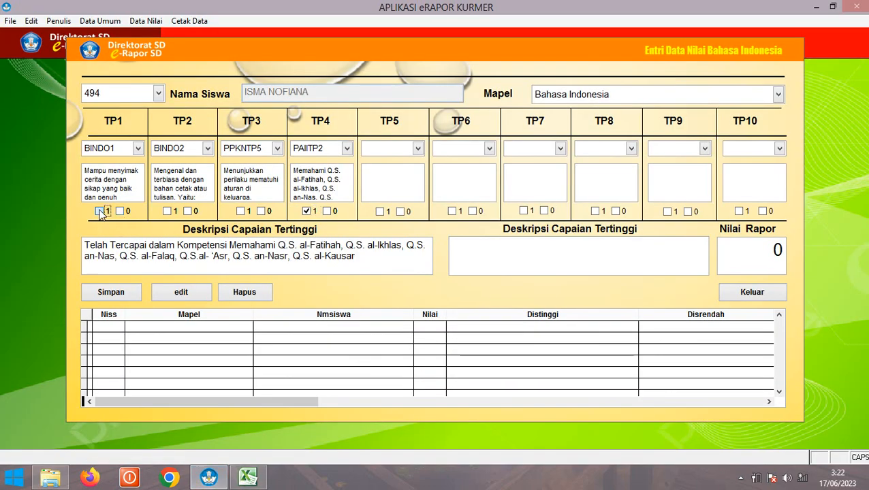
{"action": "left_click", "coordinate": [100, 211]}
{"action": "left_click", "coordinate": [99, 211]}
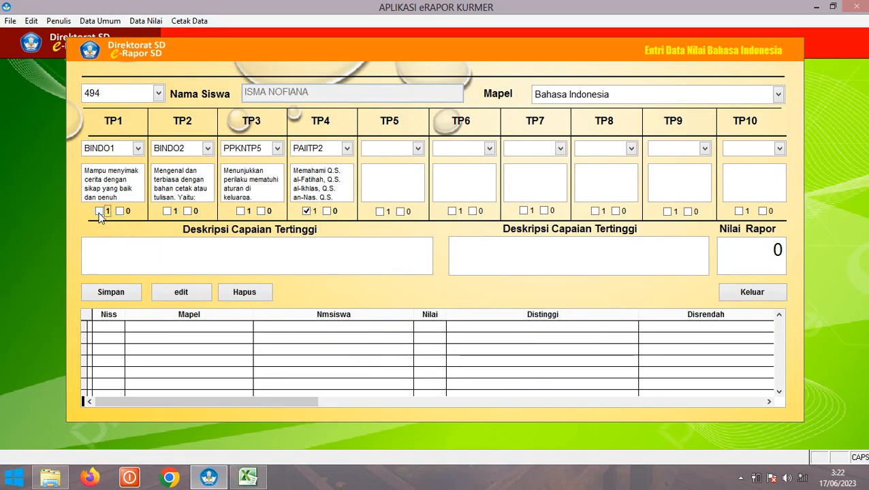
{"action": "left_click", "coordinate": [307, 211]}
{"action": "left_click", "coordinate": [306, 211]}
{"action": "left_click", "coordinate": [120, 212]}
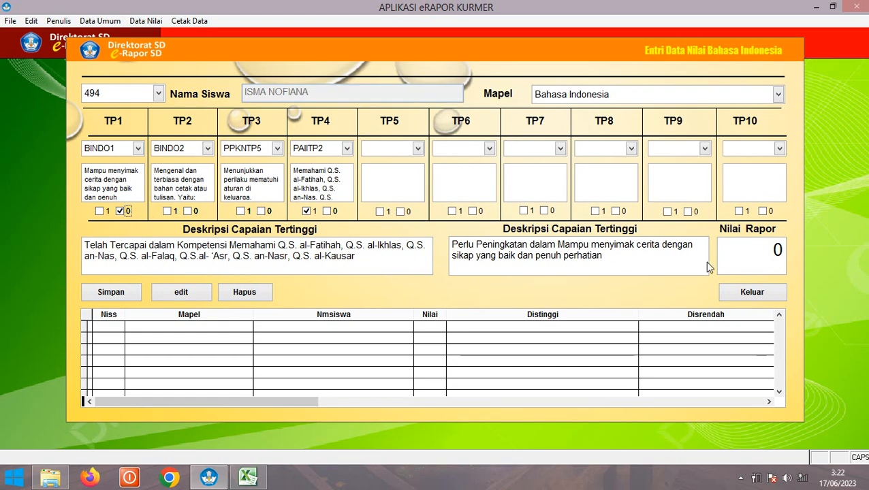
{"action": "left_click", "coordinate": [250, 479]}
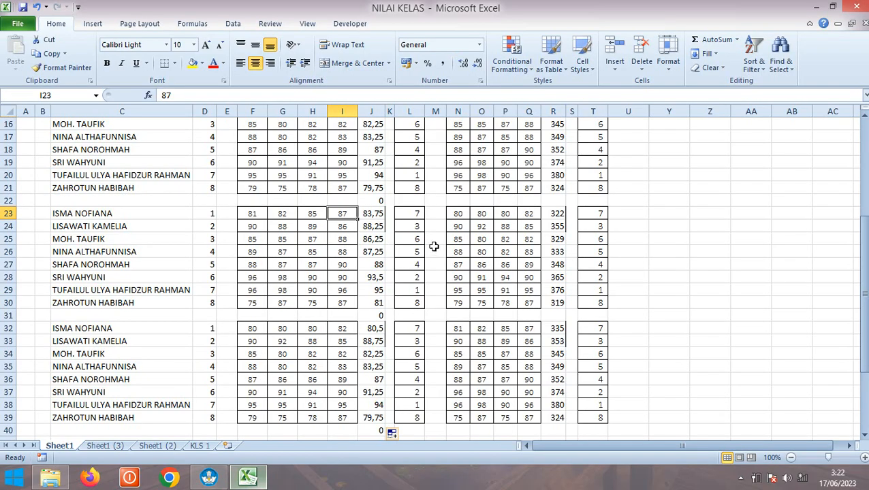
{"action": "left_click", "coordinate": [208, 478]}
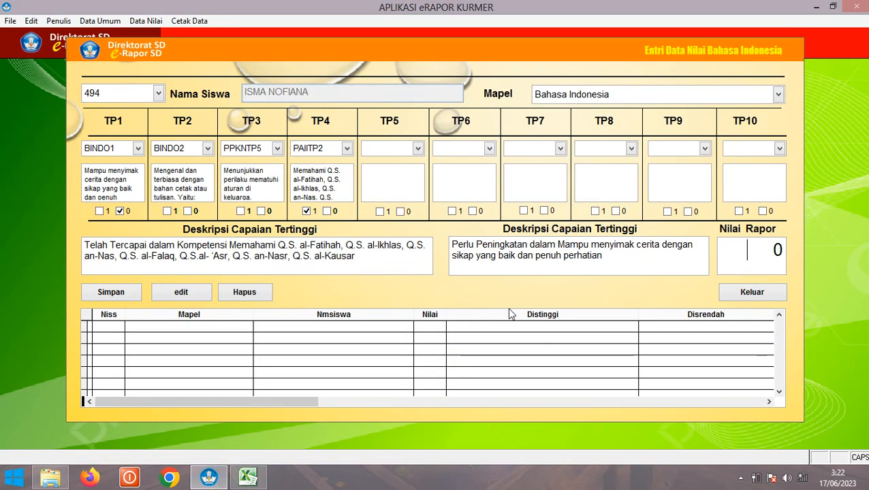
Enter a report score of 83 and save the first student's Bahasa Indonesia record
{"action": "type", "text": "83"}
{"action": "key", "text": "Return"}
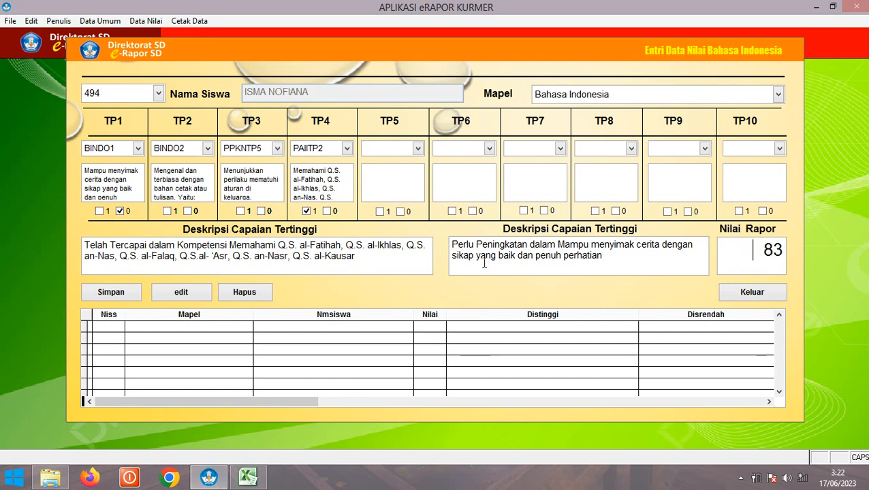
{"action": "left_click", "coordinate": [136, 294]}
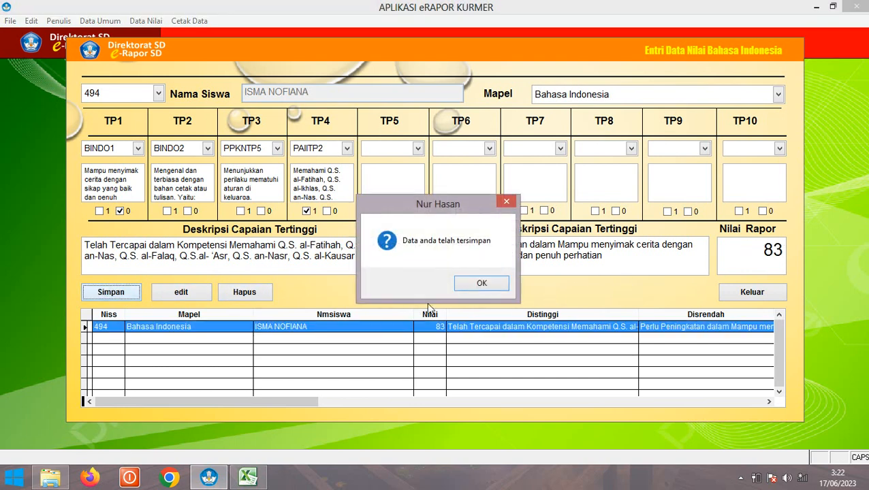
{"action": "left_click", "coordinate": [477, 285]}
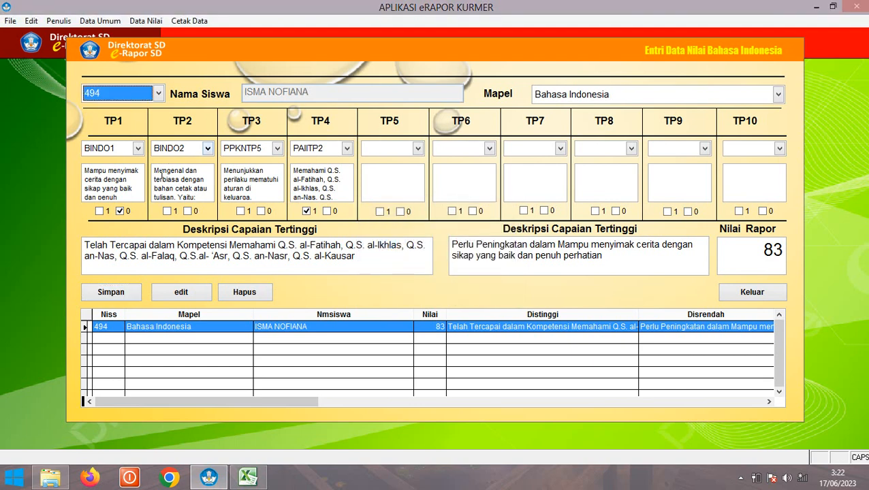
Switch to the second student and mark TP2 as needing improvement and TP3 as achieved
{"action": "left_click", "coordinate": [121, 211]}
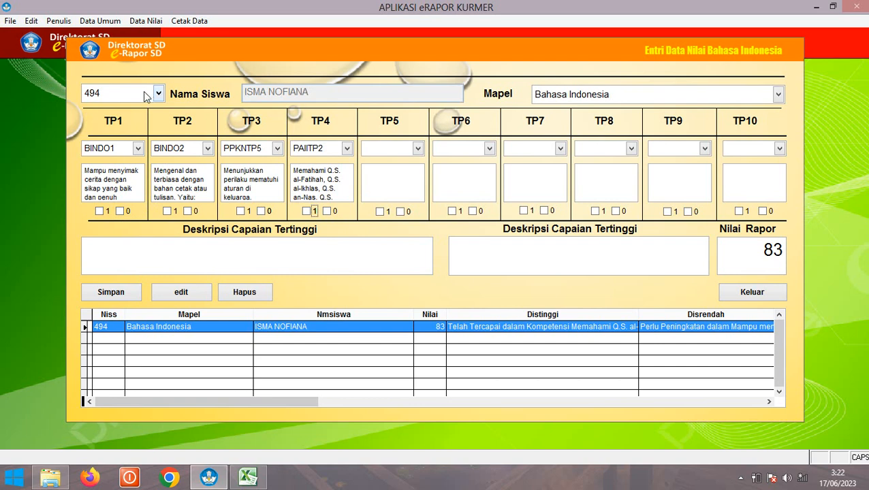
{"action": "left_click", "coordinate": [107, 98]}
{"action": "left_click", "coordinate": [169, 123]}
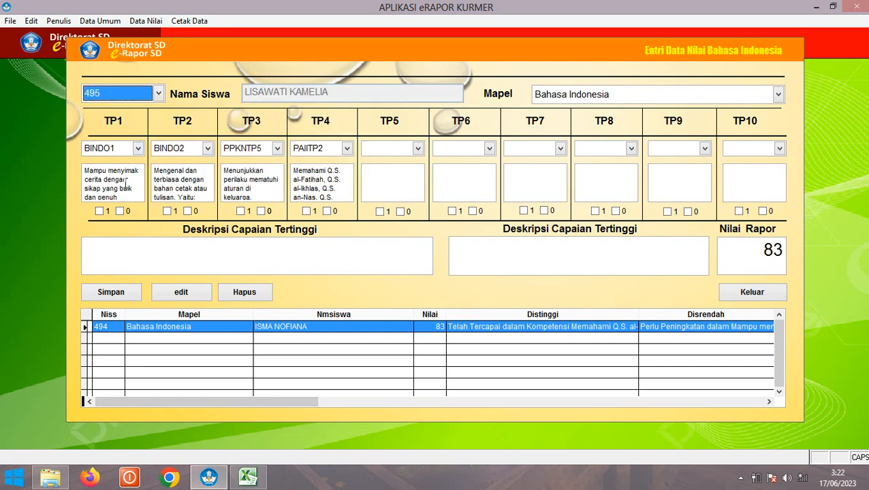
{"action": "left_click", "coordinate": [188, 211]}
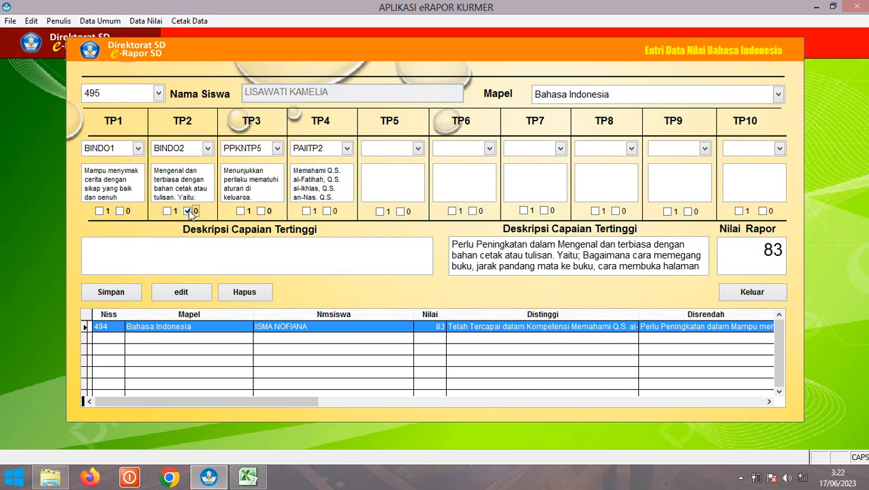
{"action": "left_click", "coordinate": [241, 212]}
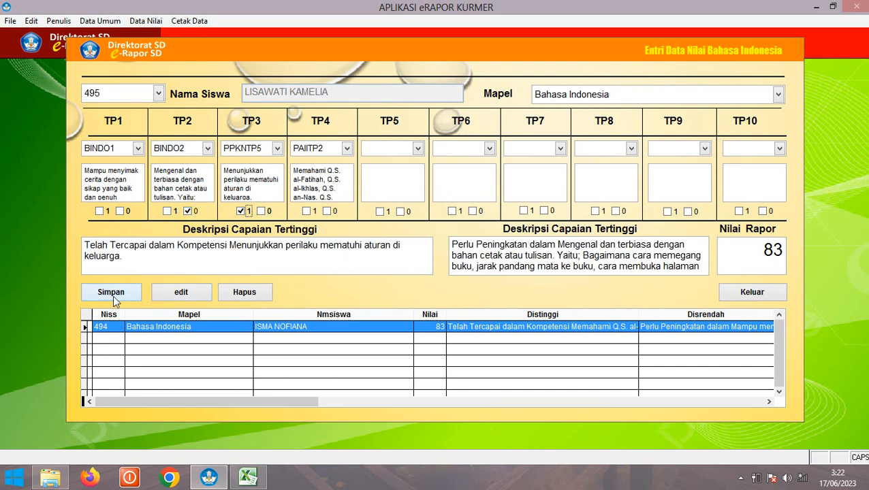
{"action": "left_click", "coordinate": [264, 476]}
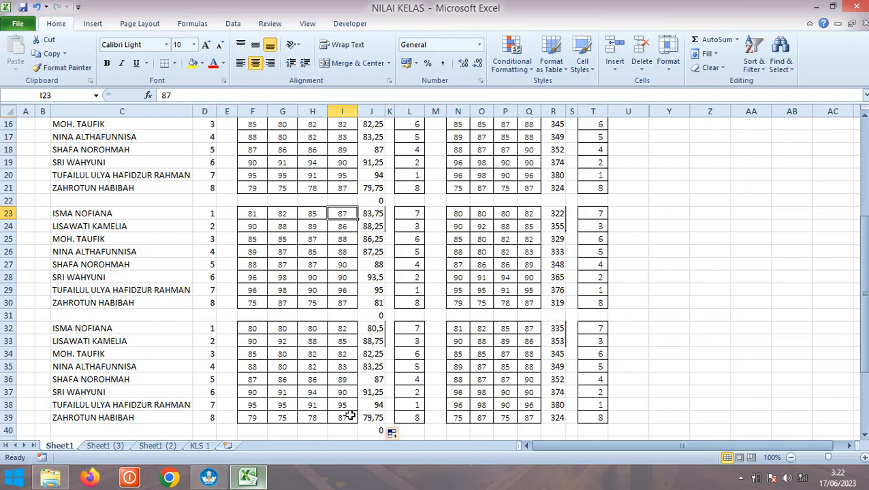
{"action": "left_click", "coordinate": [209, 478]}
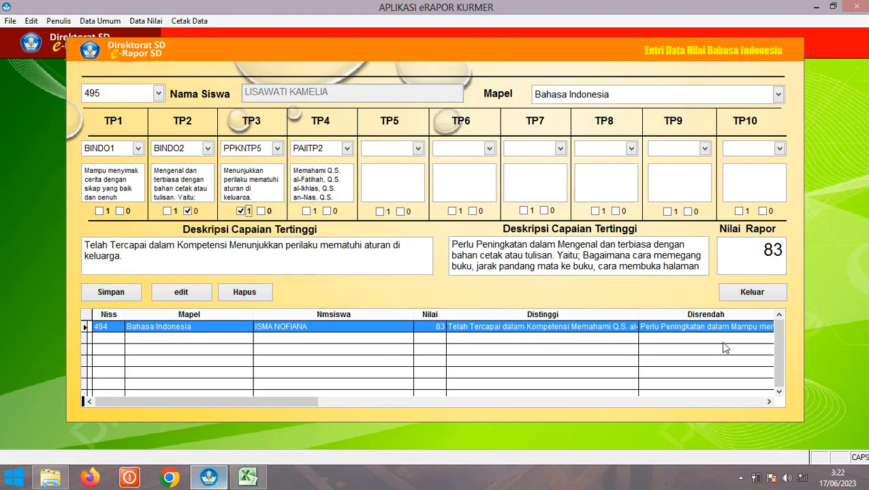
Change the report score to 88, save student 495's record, and close the form
{"action": "left_click", "coordinate": [732, 254]}
{"action": "type", "text": "88"}
{"action": "key", "text": "Delete"}
{"action": "key", "text": "Delete"}
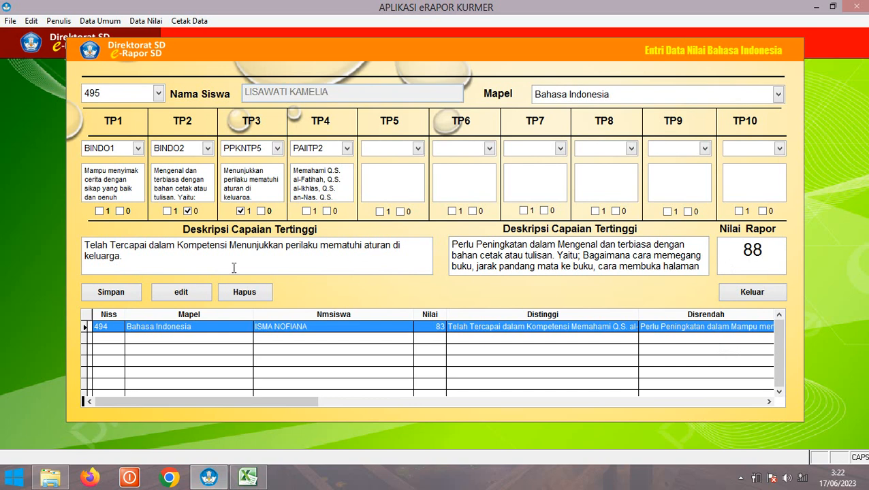
{"action": "left_click", "coordinate": [117, 294]}
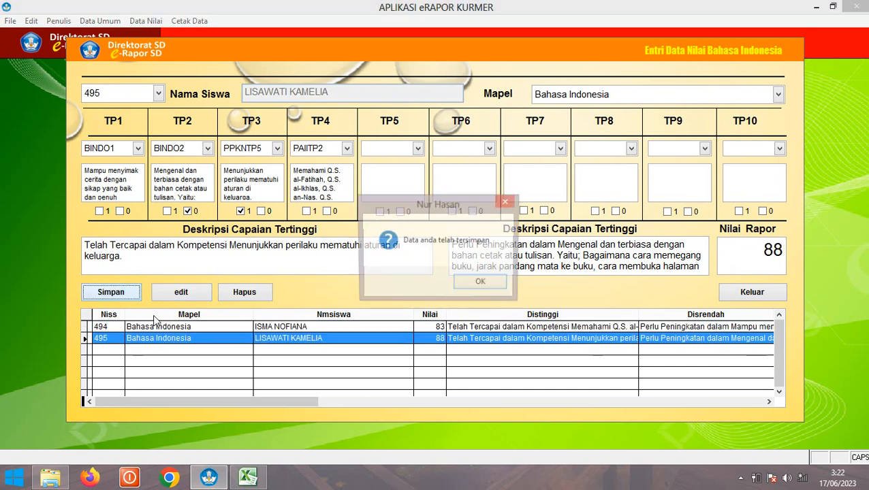
{"action": "left_click", "coordinate": [482, 285]}
{"action": "left_click", "coordinate": [753, 293]}
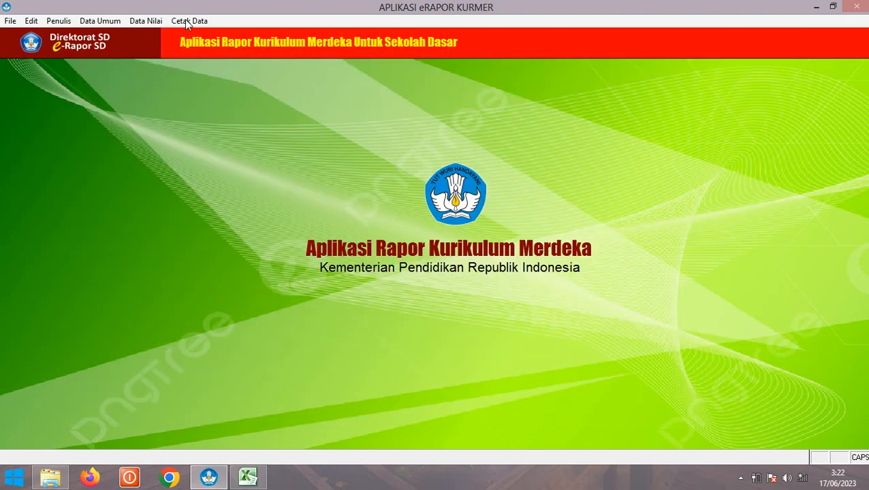
Open the Matematika grade-entry form for student 494 with subject Matematika
{"action": "left_click", "coordinate": [141, 21]}
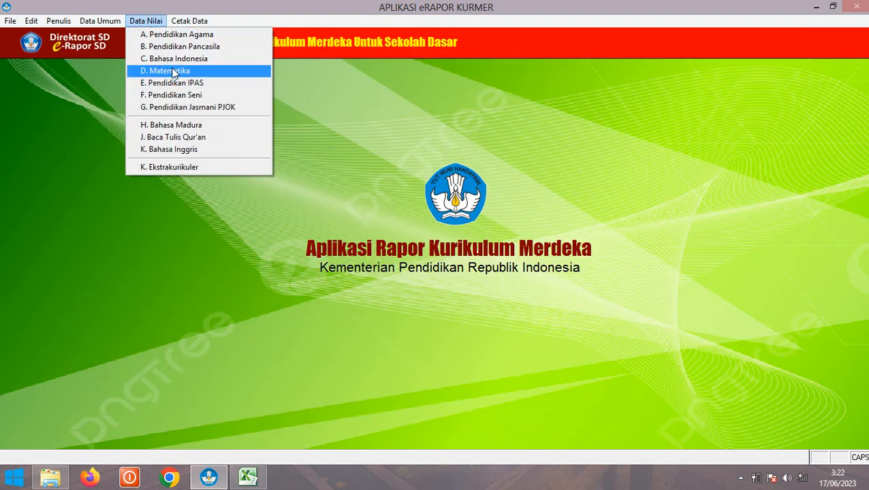
{"action": "left_click", "coordinate": [175, 70]}
{"action": "left_click", "coordinate": [132, 94]}
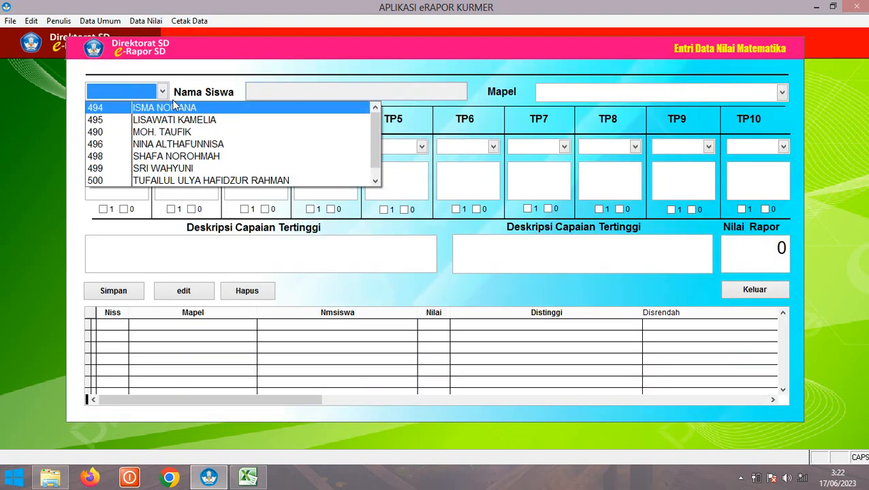
{"action": "left_click", "coordinate": [162, 139]}
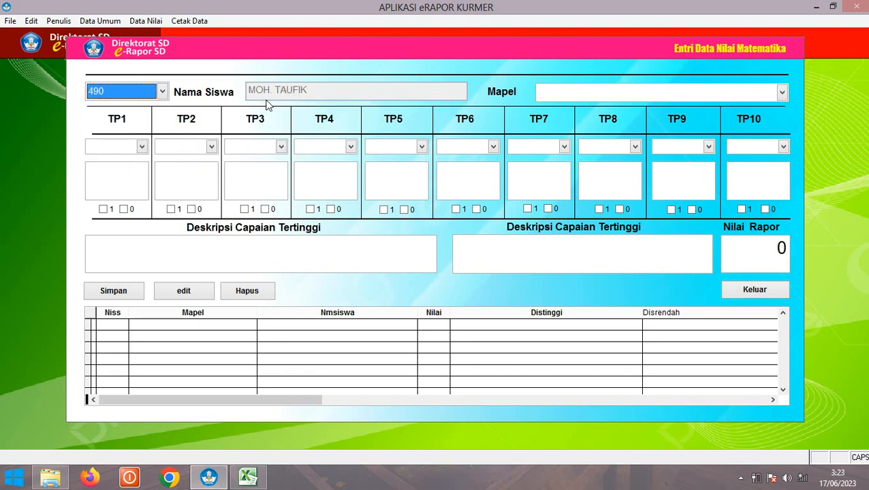
{"action": "left_click", "coordinate": [161, 92]}
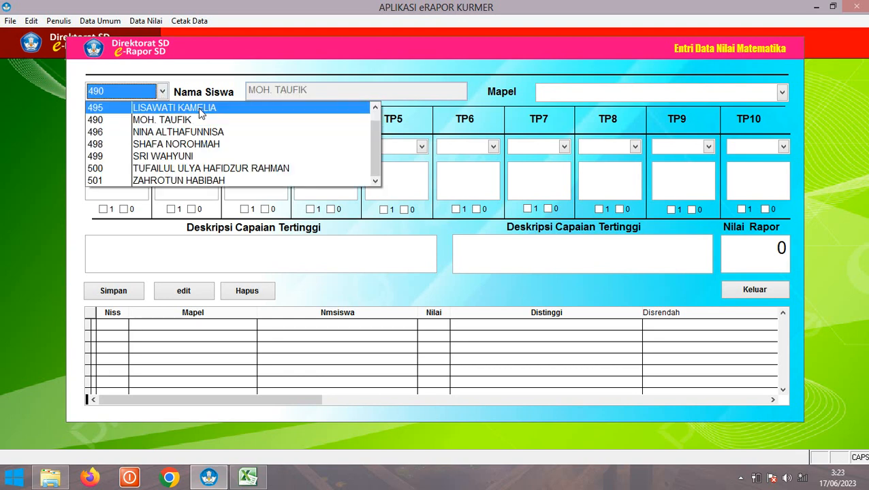
{"action": "left_click", "coordinate": [374, 109]}
{"action": "left_click", "coordinate": [305, 105]}
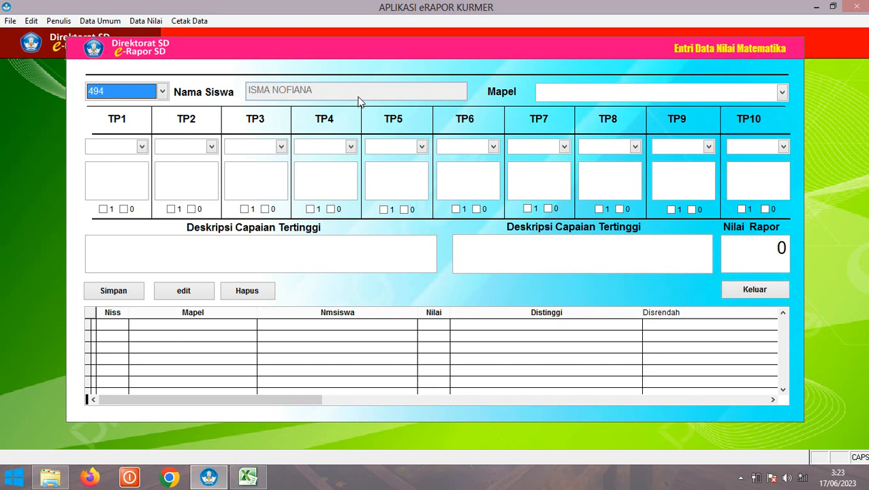
{"action": "left_click", "coordinate": [574, 92]}
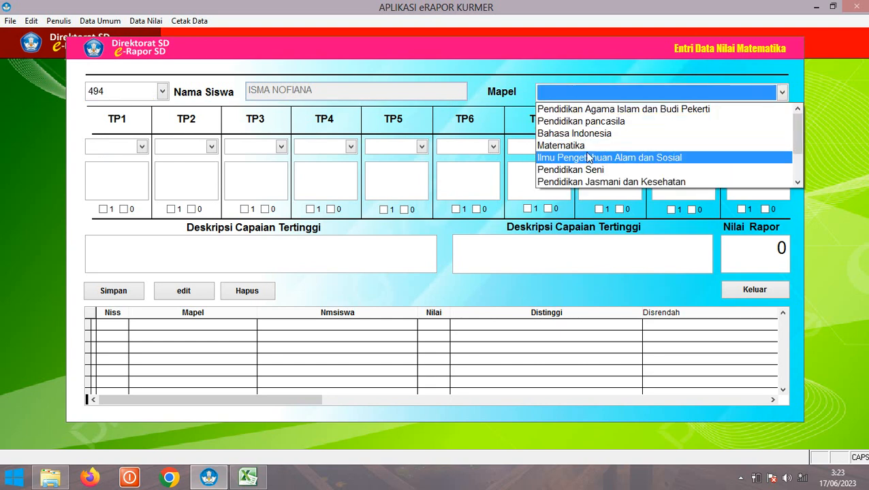
{"action": "left_click", "coordinate": [587, 151]}
Set objectives TP1 PAIITP1, TP2 PAIITP2, TP3 PAIITP2 and TP4 PAIITP3
{"action": "left_click", "coordinate": [122, 149]}
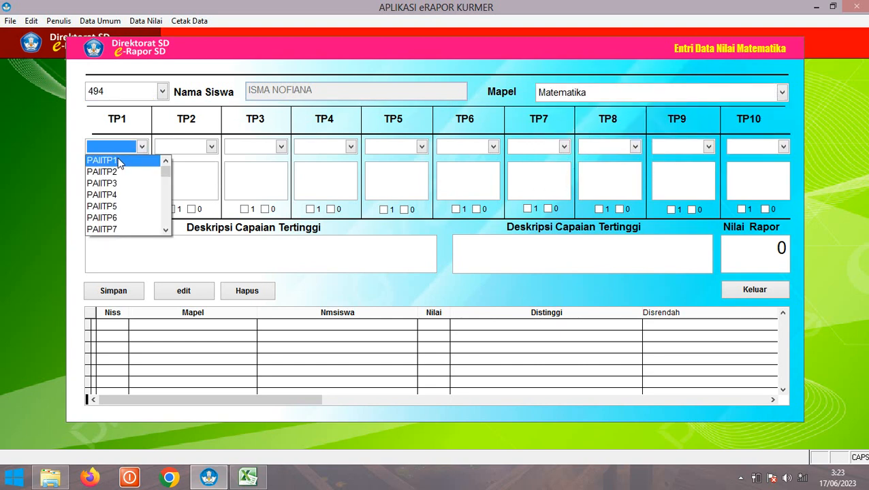
{"action": "left_click", "coordinate": [121, 159]}
{"action": "left_click", "coordinate": [185, 148]}
{"action": "left_click", "coordinate": [188, 171]}
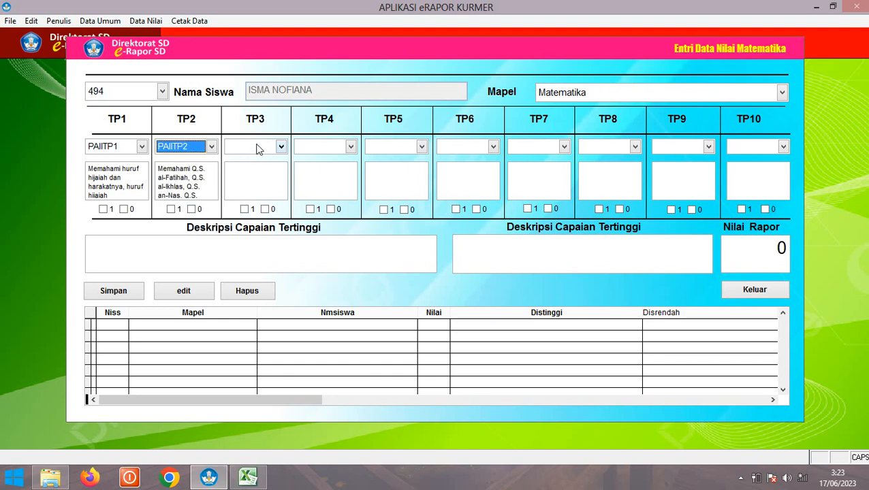
{"action": "left_click", "coordinate": [256, 149]}
{"action": "left_click", "coordinate": [254, 169]}
{"action": "left_click", "coordinate": [316, 151]}
{"action": "left_click", "coordinate": [320, 179]}
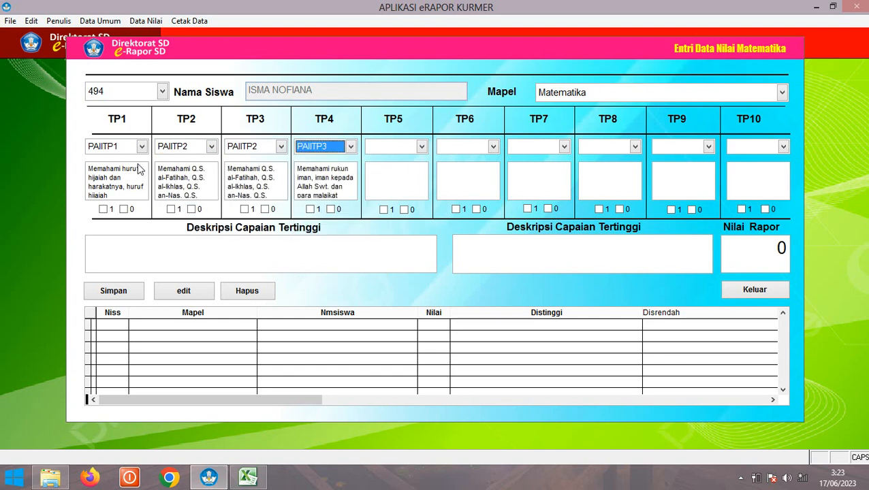
Mark TP1 achieved and TP3 needing improvement, enter score 78, and save student 494's record
{"action": "left_click", "coordinate": [103, 209]}
{"action": "left_click", "coordinate": [266, 209]}
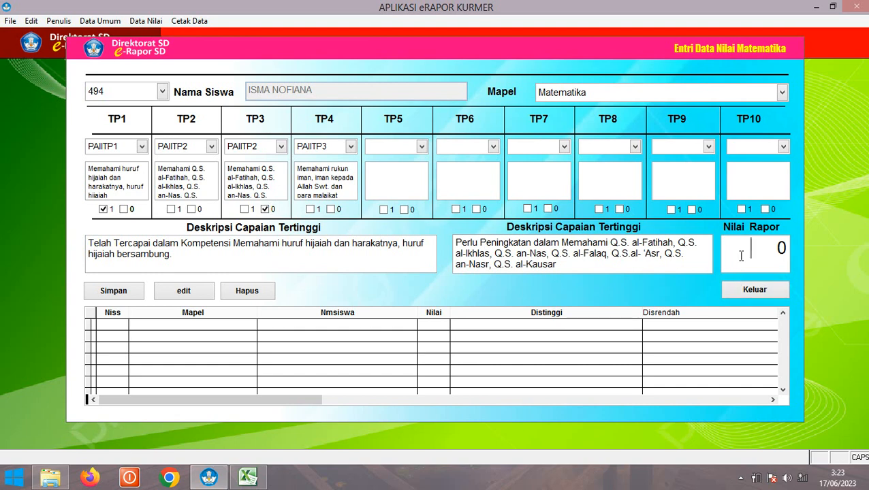
{"action": "type", "text": "78"}
{"action": "left_click", "coordinate": [121, 295]}
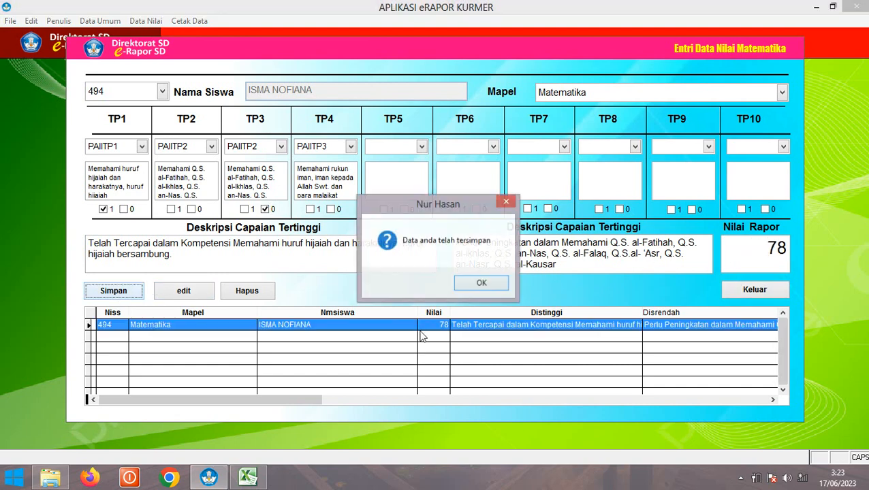
{"action": "left_click", "coordinate": [471, 285]}
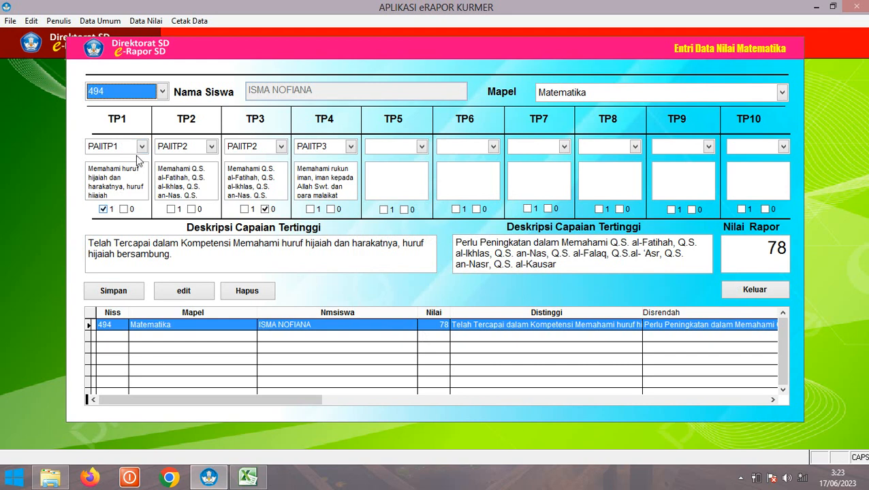
Save the same Matematika record for student 495 and close the form
{"action": "left_click", "coordinate": [123, 93]}
{"action": "left_click", "coordinate": [152, 120]}
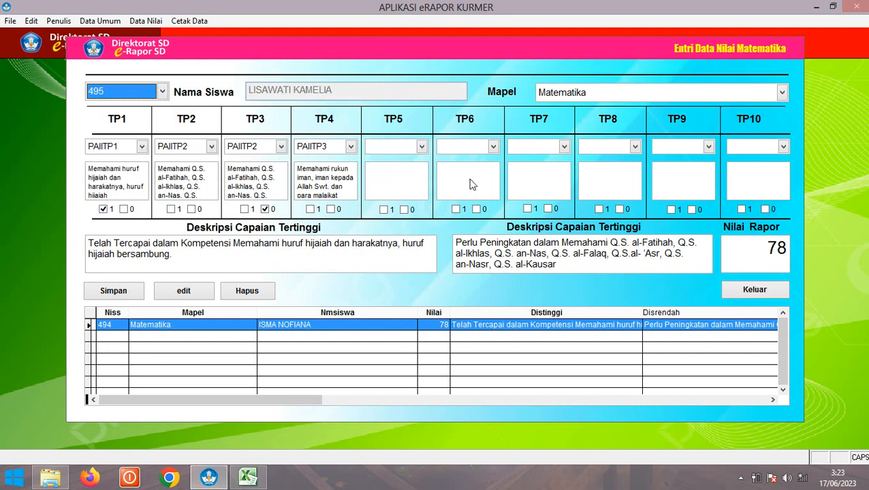
{"action": "left_click", "coordinate": [113, 291]}
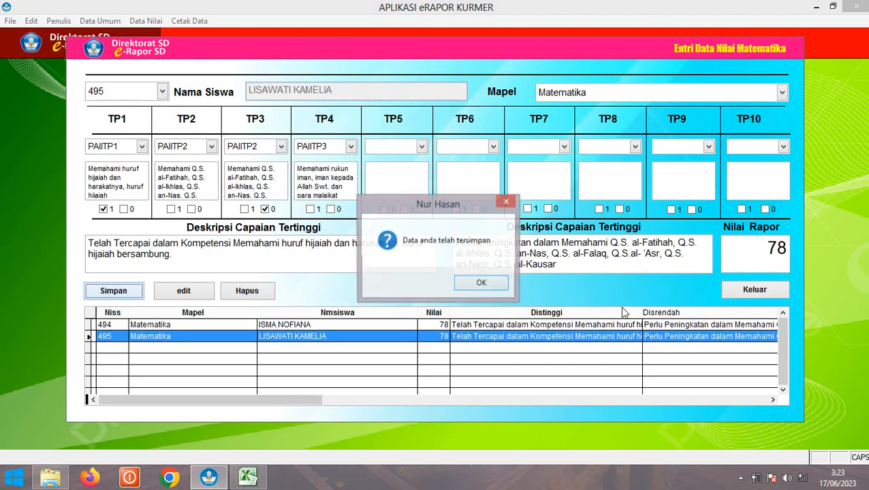
{"action": "left_click", "coordinate": [480, 285]}
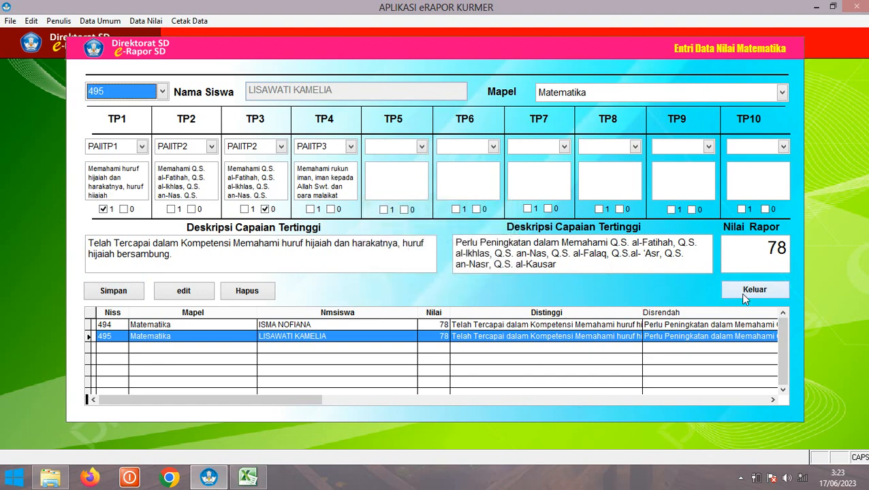
{"action": "left_click", "coordinate": [744, 293]}
Open the IPAS grade-entry form for student 494 with subject Ilmu Pengetahuan Alam dan Sosial
{"action": "left_click", "coordinate": [148, 21]}
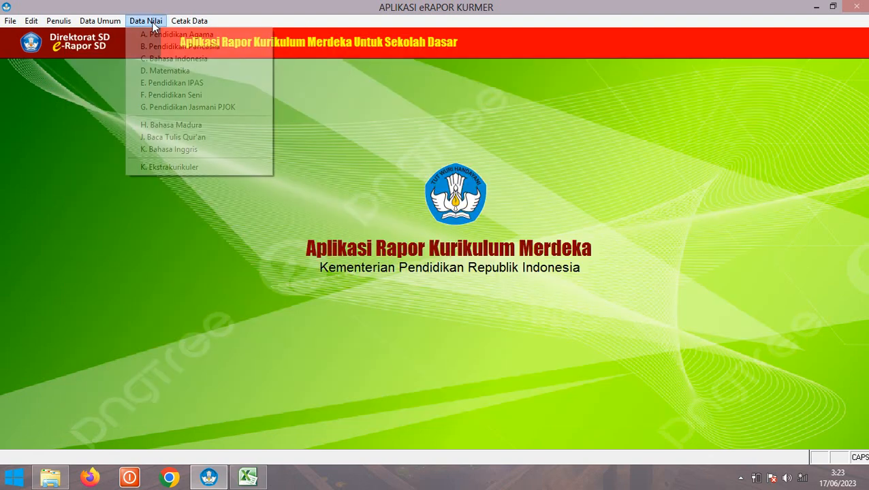
{"action": "left_click", "coordinate": [176, 83]}
{"action": "left_click", "coordinate": [114, 94]}
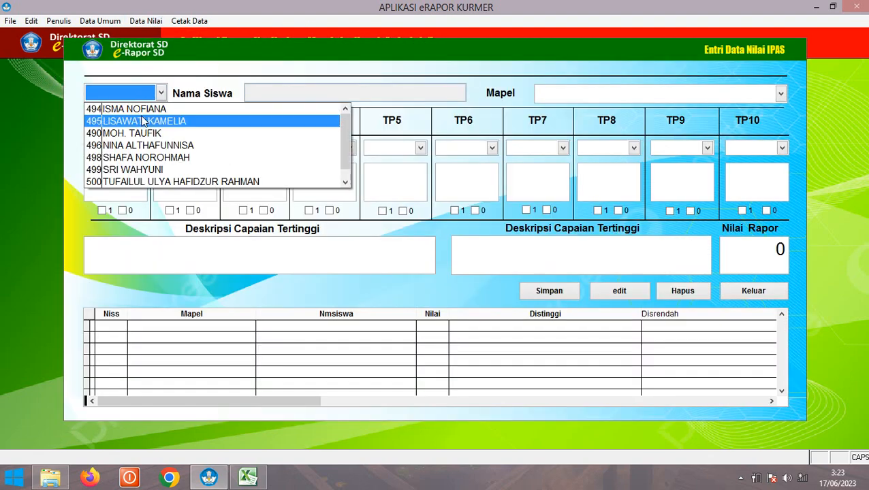
{"action": "left_click", "coordinate": [132, 109]}
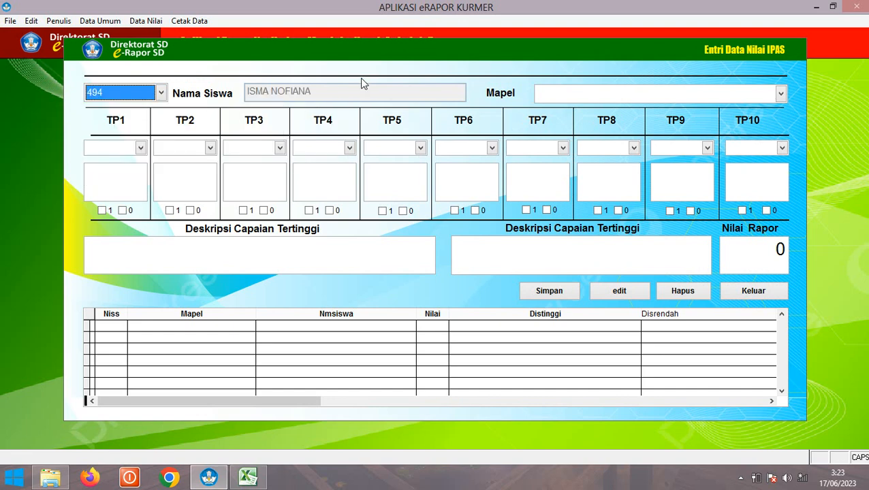
{"action": "left_click", "coordinate": [572, 97]}
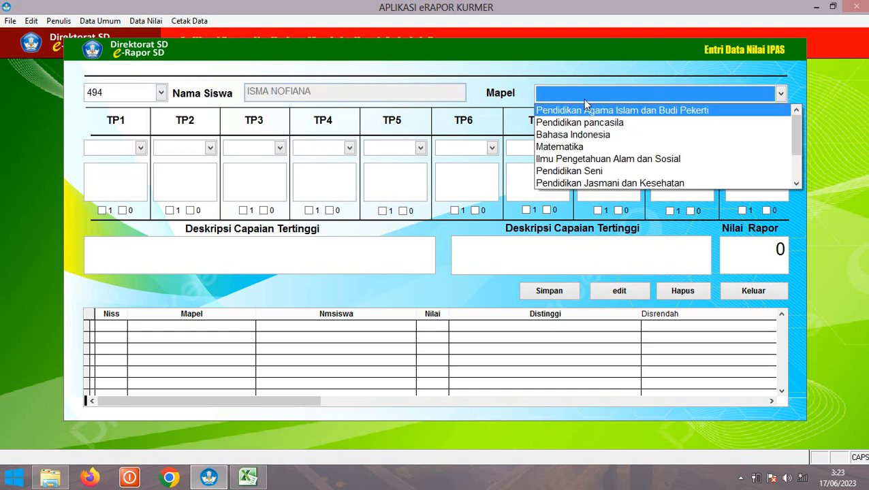
{"action": "left_click", "coordinate": [584, 159]}
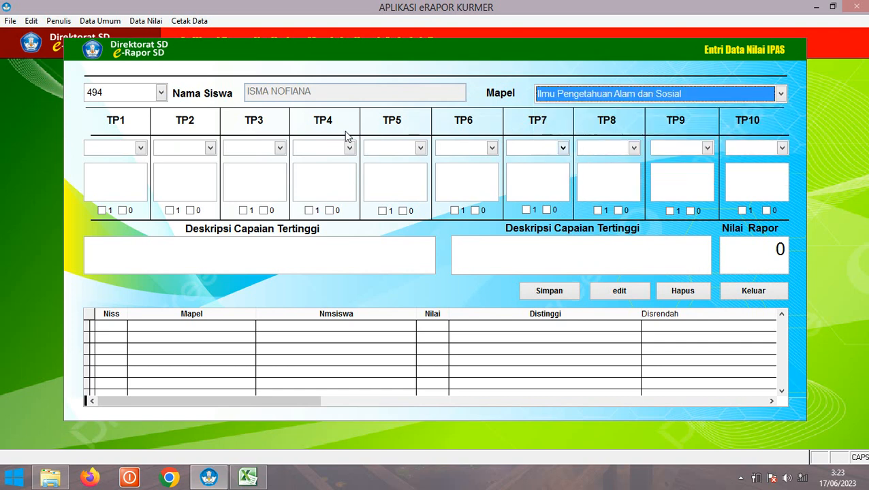
Set objectives TP1 PAIITP2, TP2 PAIITP4, TP3 PAIITP3 and TP4 PAIITP1
{"action": "left_click", "coordinate": [138, 148]}
{"action": "left_click", "coordinate": [102, 171]}
{"action": "left_click", "coordinate": [187, 148]}
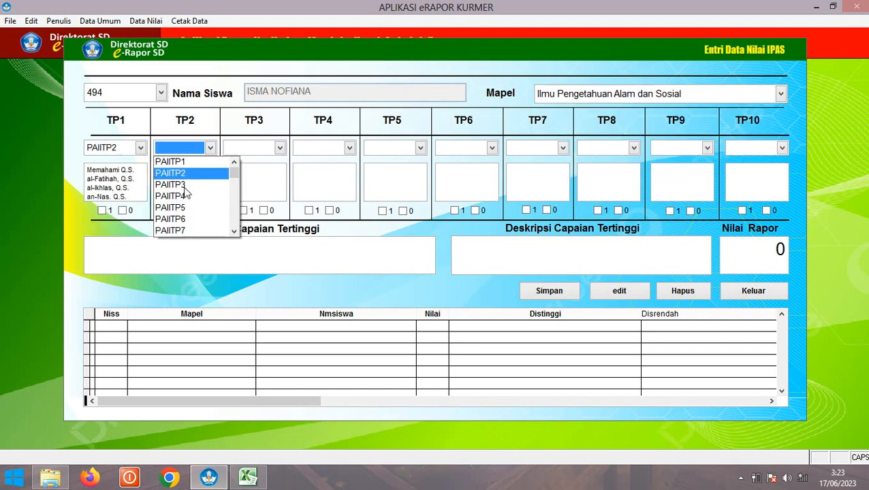
{"action": "left_click", "coordinate": [174, 193]}
{"action": "left_click", "coordinate": [255, 149]}
{"action": "left_click", "coordinate": [241, 184]}
{"action": "left_click", "coordinate": [309, 149]}
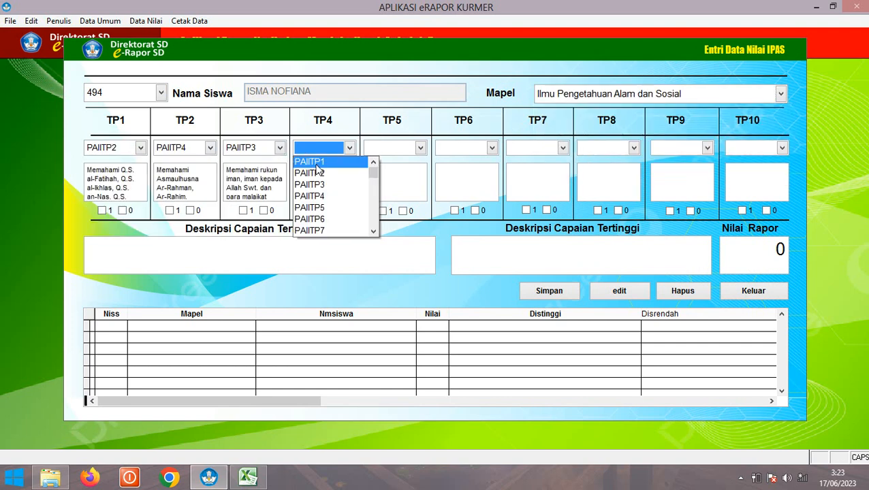
{"action": "left_click", "coordinate": [318, 163]}
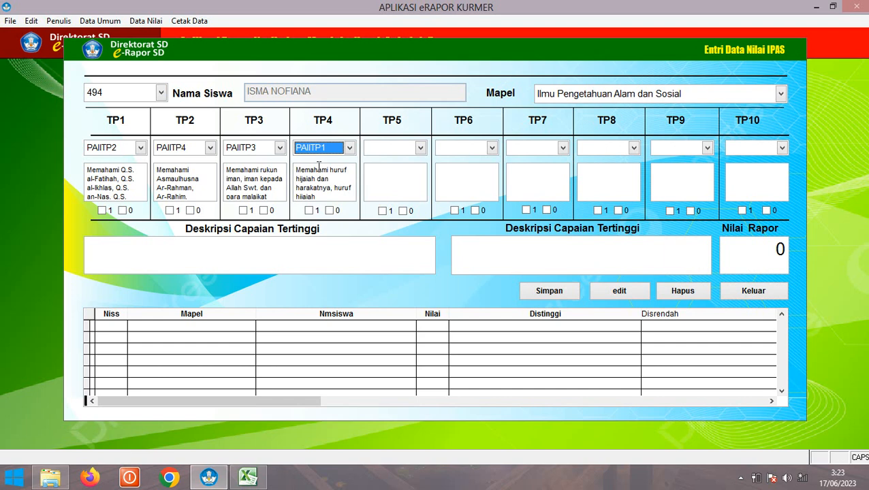
Mark TP1 achieved and TP3 needing improvement, enter score 78, and save student 494's record
{"action": "left_click", "coordinate": [102, 210]}
{"action": "left_click", "coordinate": [268, 212]}
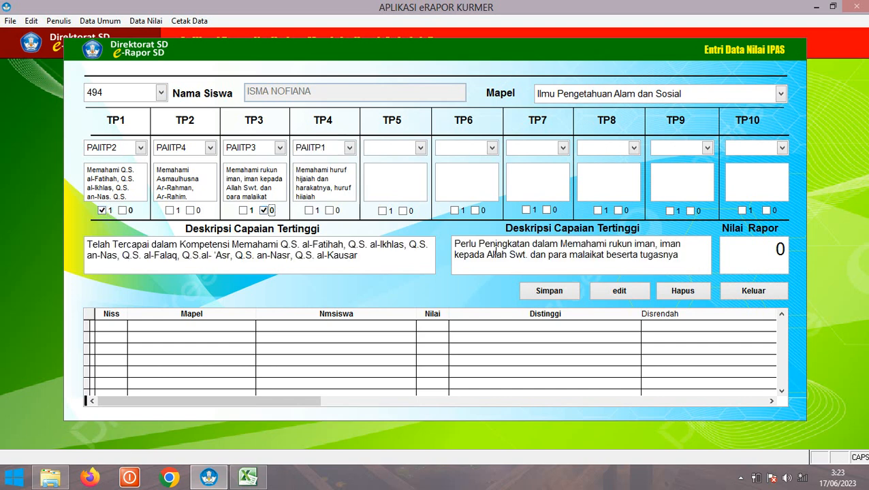
{"action": "left_click", "coordinate": [733, 253]}
{"action": "type", "text": "78"}
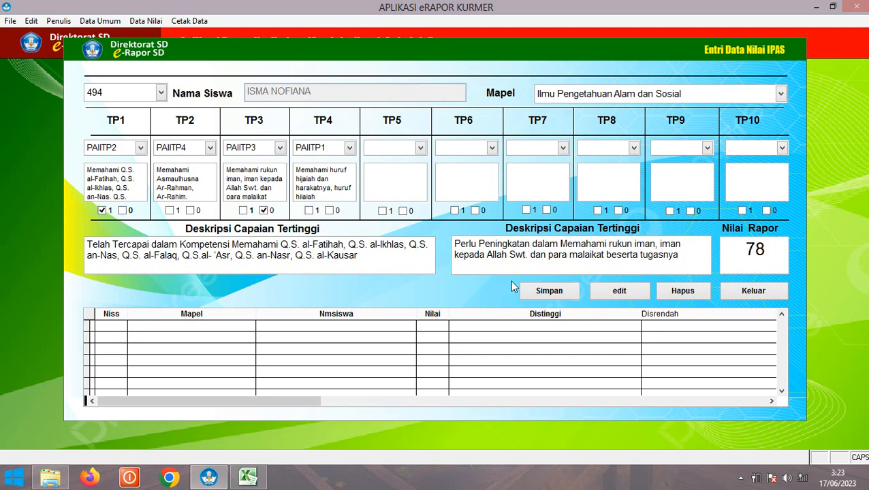
{"action": "left_click", "coordinate": [536, 300]}
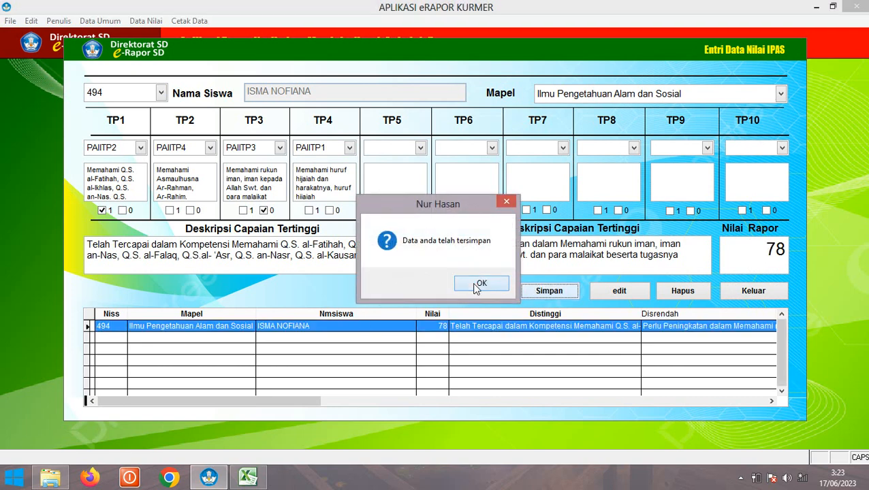
{"action": "left_click", "coordinate": [475, 284]}
For student 495, mark TP2 achieved and TP3 not yet achieved, save, and close the form
{"action": "left_click", "coordinate": [105, 89]}
{"action": "left_click", "coordinate": [156, 119]}
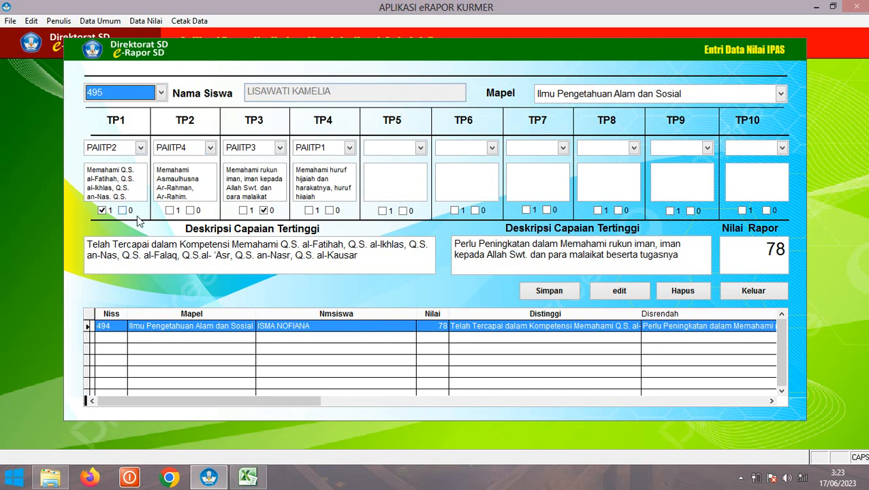
{"action": "left_click", "coordinate": [105, 211]}
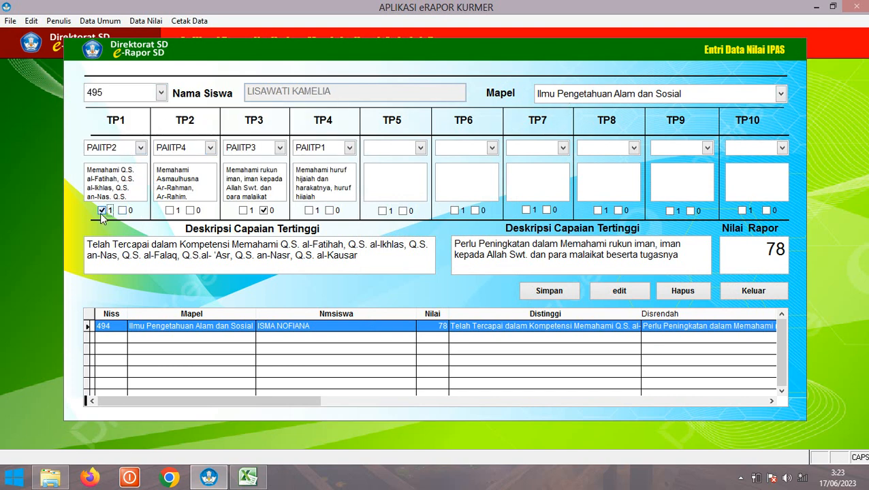
{"action": "left_click", "coordinate": [264, 211]}
{"action": "left_click", "coordinate": [169, 211]}
{"action": "left_click", "coordinate": [264, 210]}
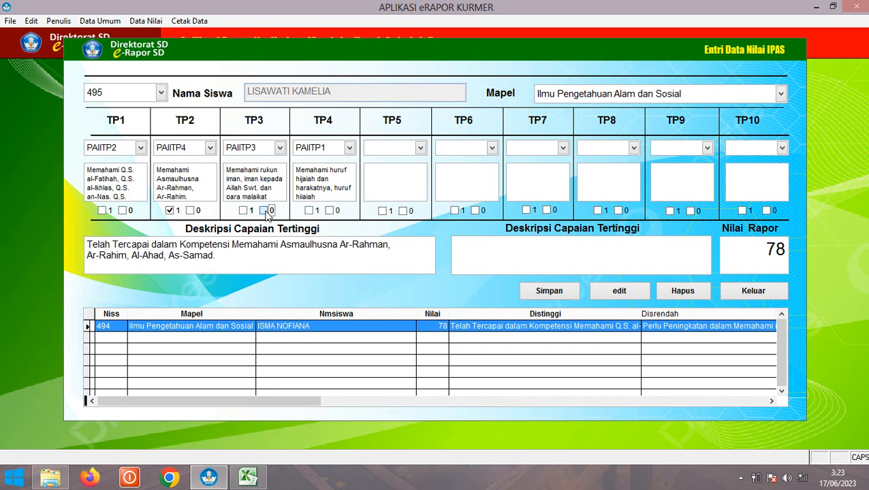
{"action": "left_click", "coordinate": [539, 291]}
{"action": "left_click", "coordinate": [465, 285]}
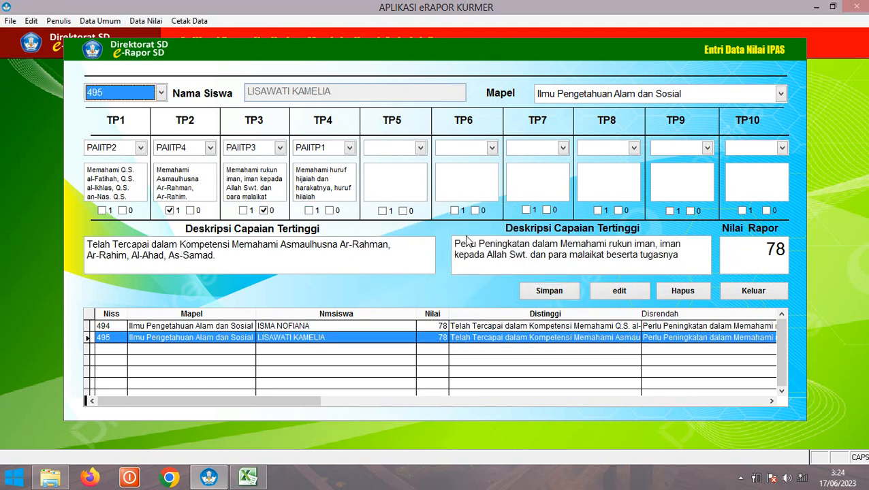
{"action": "left_click", "coordinate": [746, 289]}
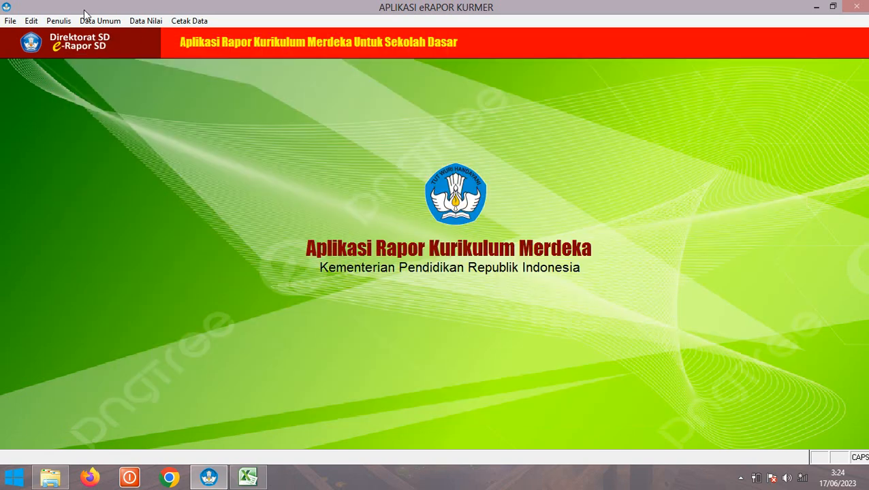
Open the Pendidikan Seni grade-entry form for the first student with subject Pendidikan Seni
{"action": "left_click", "coordinate": [132, 22]}
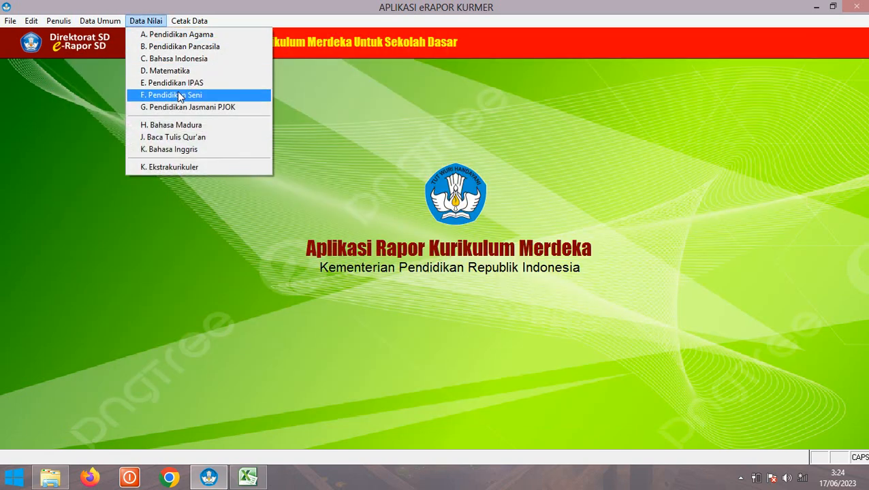
{"action": "left_click", "coordinate": [177, 93]}
{"action": "left_click", "coordinate": [122, 93]}
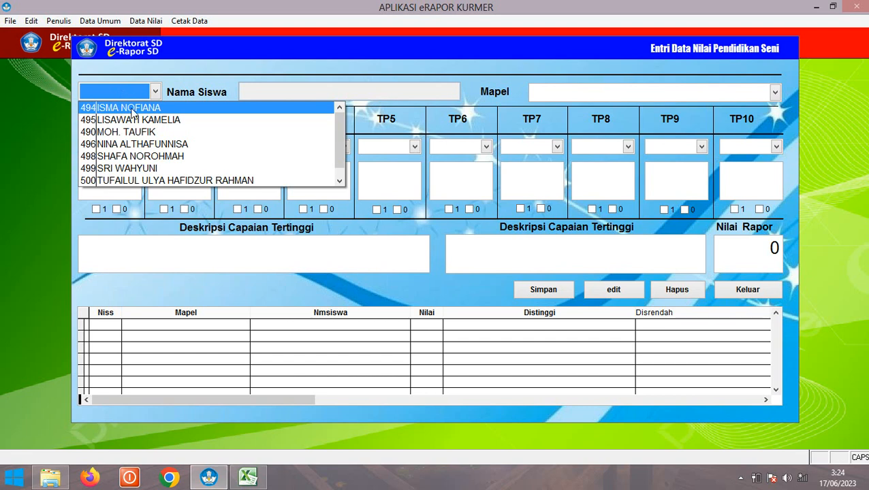
{"action": "left_click", "coordinate": [133, 109]}
{"action": "left_click", "coordinate": [574, 94]}
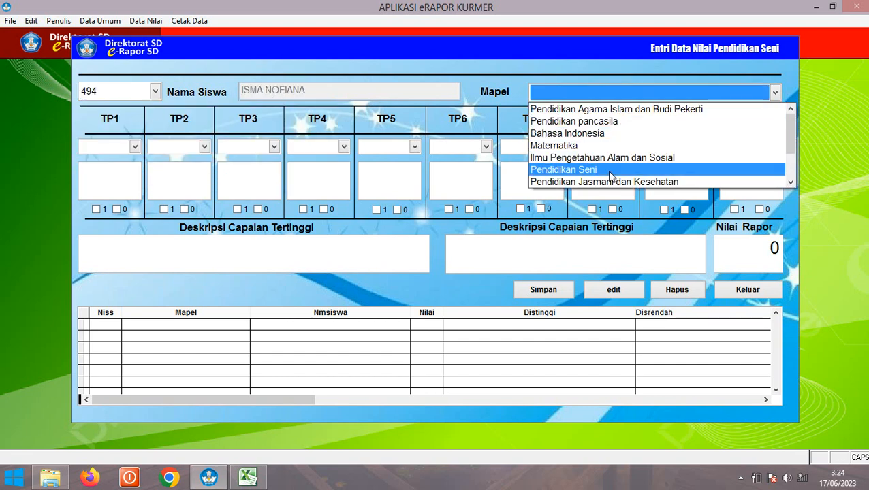
{"action": "left_click", "coordinate": [610, 176]}
Set objectives TP1 PAIITP2, TP2 PAIITP4, TP3 PAIITP3 and TP4 PAIITP4
{"action": "left_click", "coordinate": [134, 146]}
{"action": "left_click", "coordinate": [122, 169]}
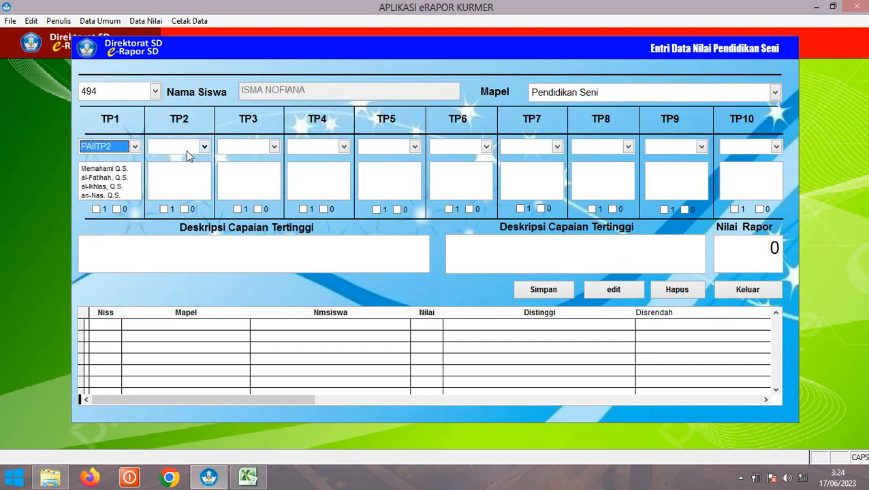
{"action": "left_click", "coordinate": [185, 147]}
{"action": "left_click", "coordinate": [184, 195]}
{"action": "left_click", "coordinate": [255, 151]}
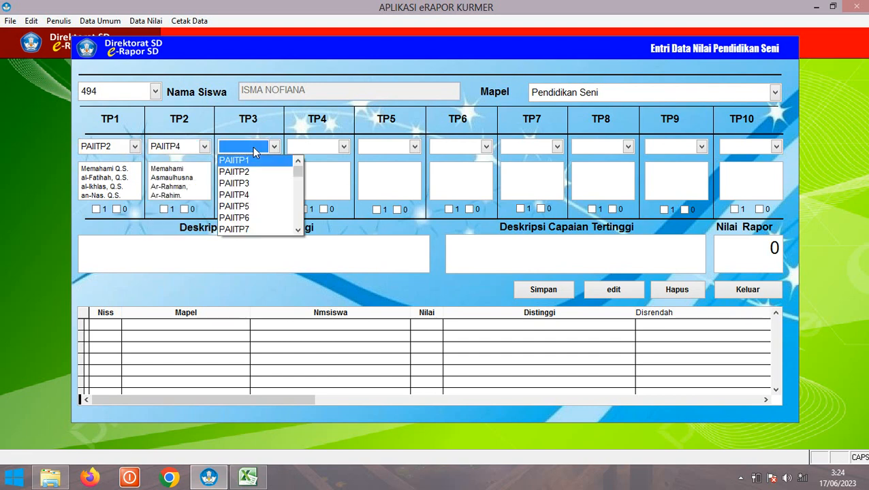
{"action": "left_click", "coordinate": [258, 184]}
{"action": "left_click", "coordinate": [322, 150]}
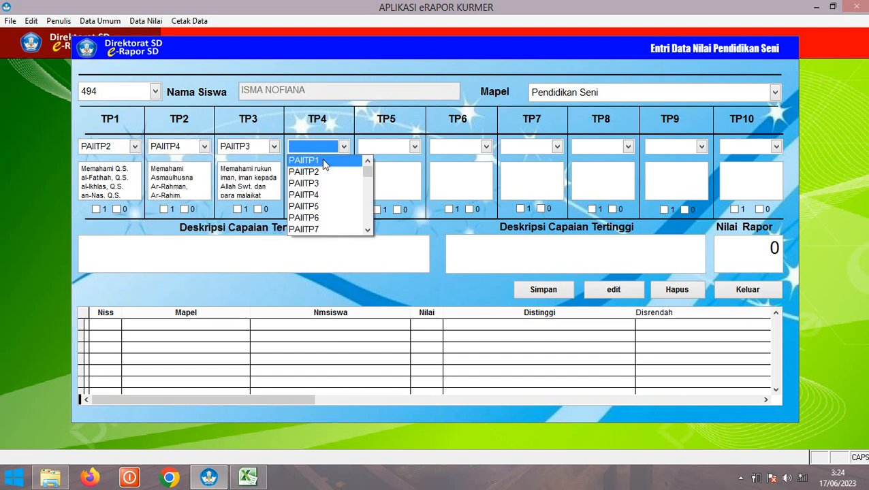
{"action": "left_click", "coordinate": [322, 196]}
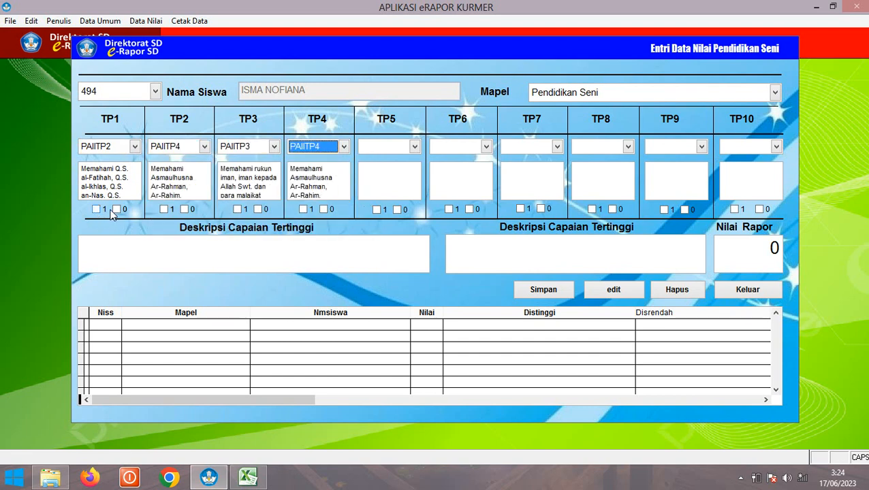
Mark TP1 not yet achieved and TP3 achieved, enter score 76, and save the record
{"action": "left_click", "coordinate": [118, 209]}
{"action": "left_click", "coordinate": [238, 210]}
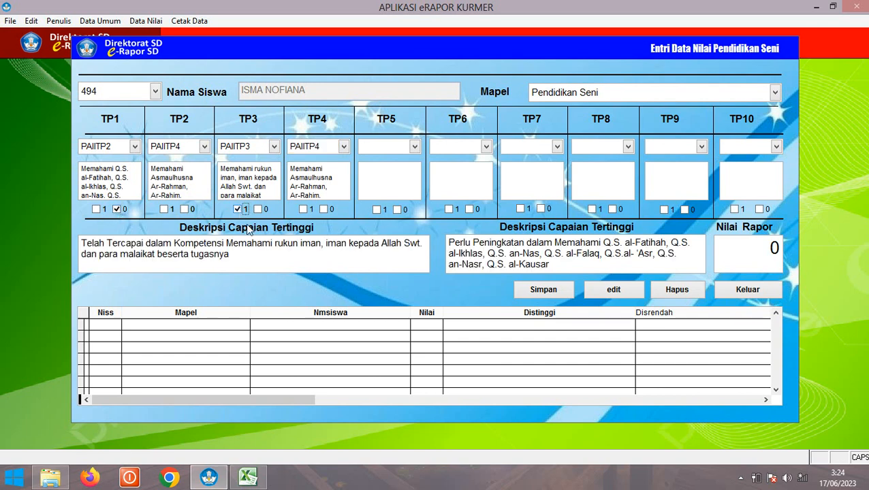
{"action": "left_click", "coordinate": [715, 256]}
{"action": "type", "text": "76"}
{"action": "left_click", "coordinate": [559, 292]}
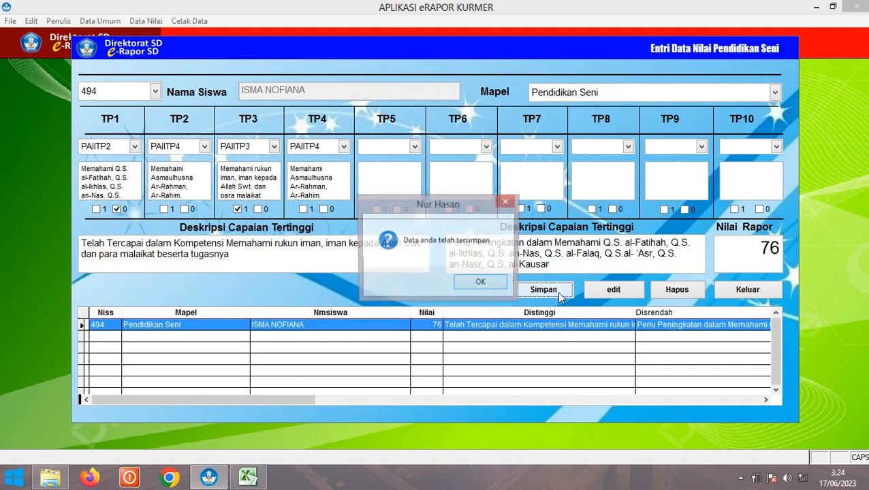
{"action": "left_click", "coordinate": [482, 283]}
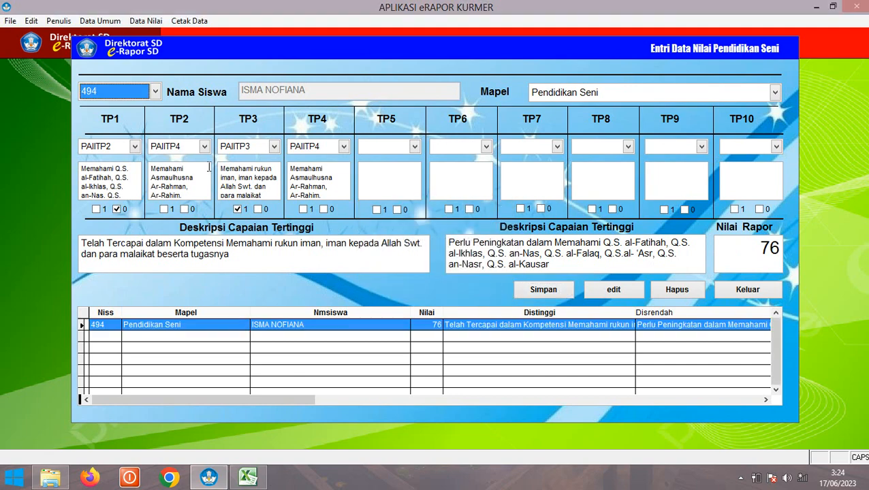
{"action": "left_click", "coordinate": [543, 289]}
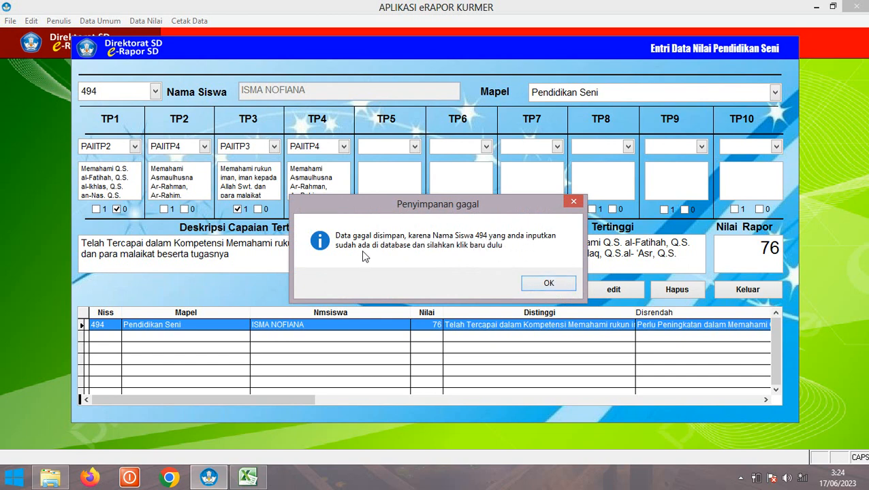
Dismiss the duplicate warning, save the 76 score for student 495, and close the form
{"action": "left_click", "coordinate": [548, 283]}
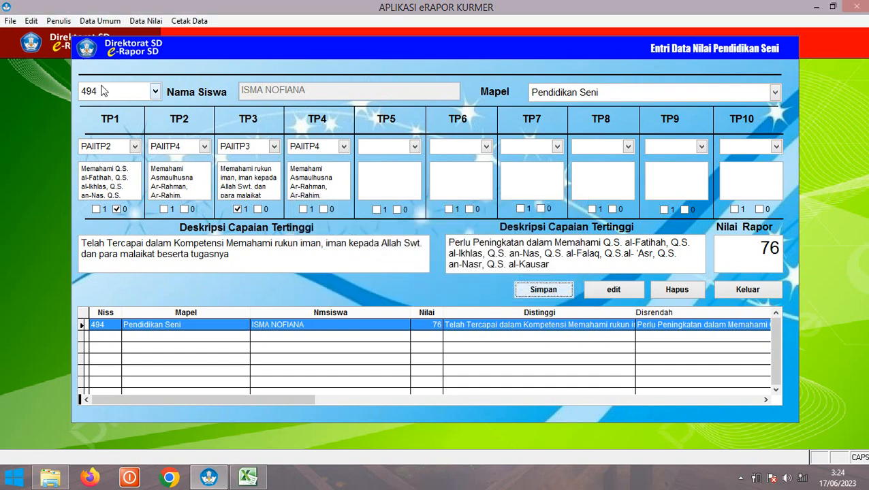
{"action": "left_click", "coordinate": [130, 91]}
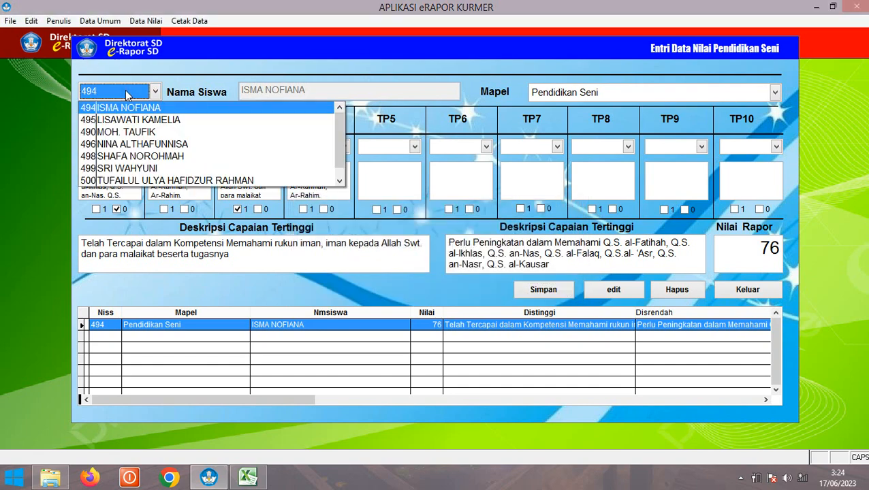
{"action": "left_click", "coordinate": [132, 117]}
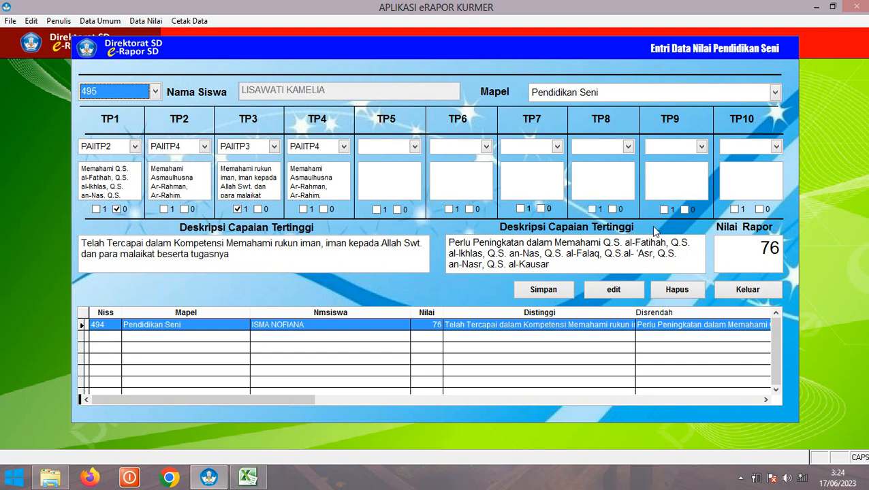
{"action": "left_click", "coordinate": [551, 295]}
{"action": "left_click", "coordinate": [470, 287]}
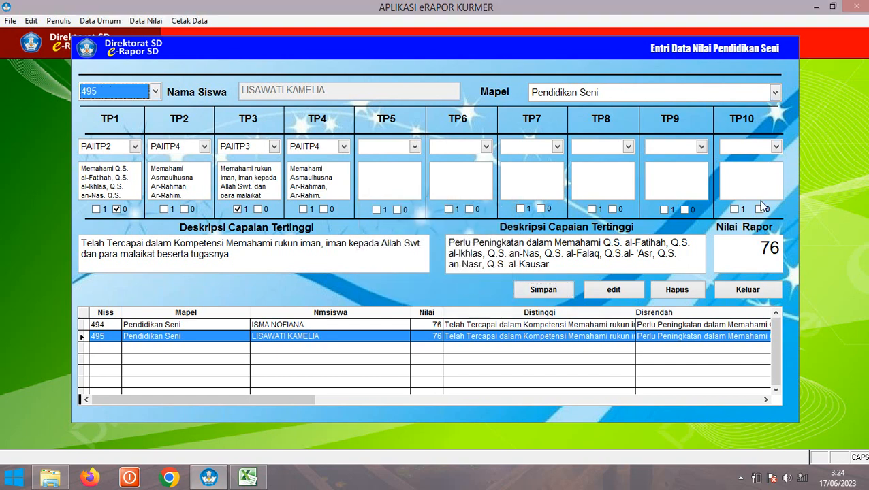
{"action": "left_click", "coordinate": [748, 289]}
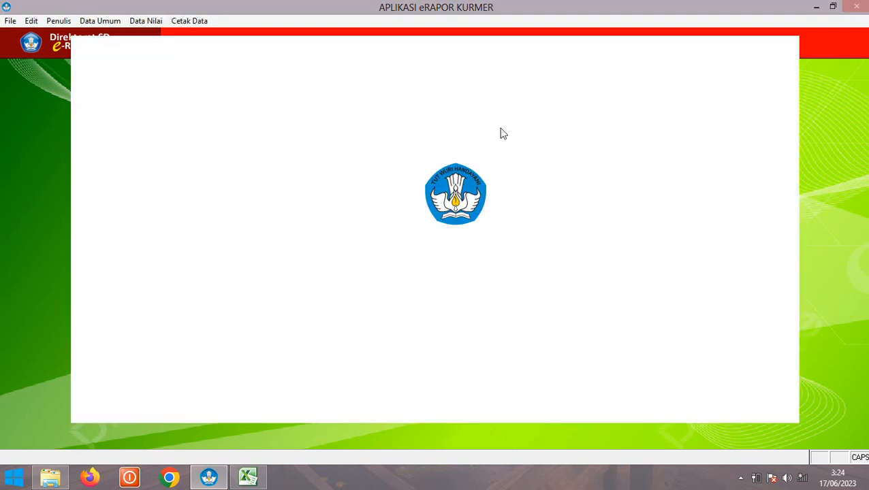
Open Data Nilai's G. Pendidikan Jasmani PJOK form and drop down its Niss student list
{"action": "left_click", "coordinate": [140, 20]}
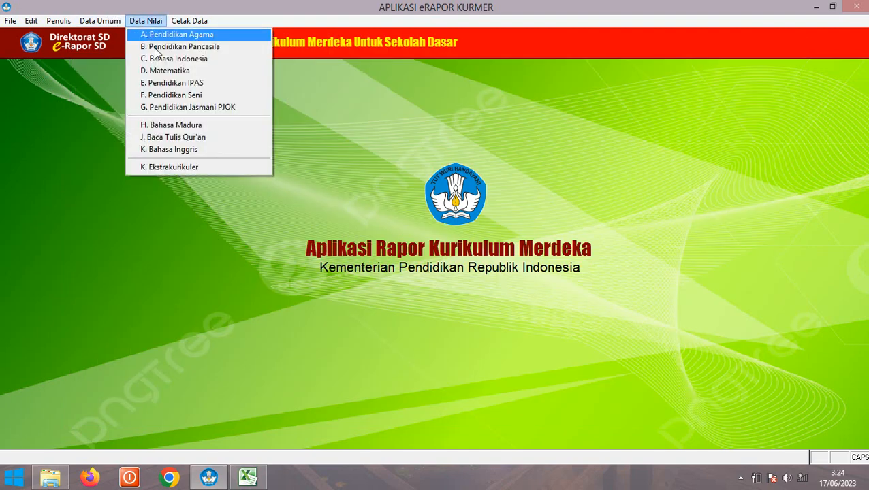
{"action": "left_click", "coordinate": [192, 107]}
{"action": "left_click", "coordinate": [116, 95]}
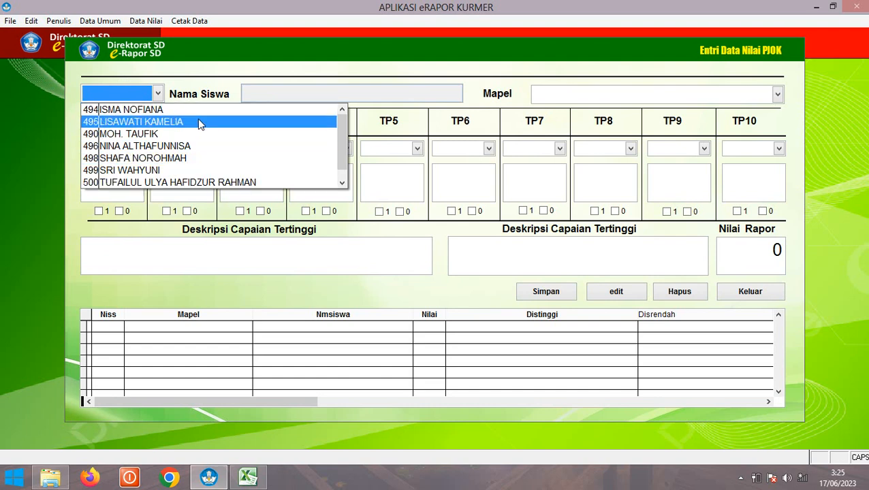
Choose the first student and set the subject to Pendidikan Jasmani dan Kesehatan
{"action": "left_click", "coordinate": [142, 110]}
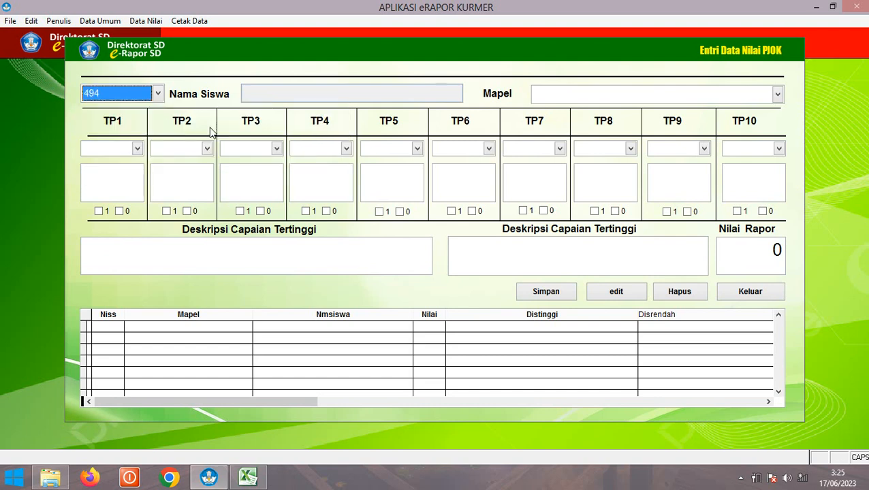
{"action": "left_click", "coordinate": [549, 93]}
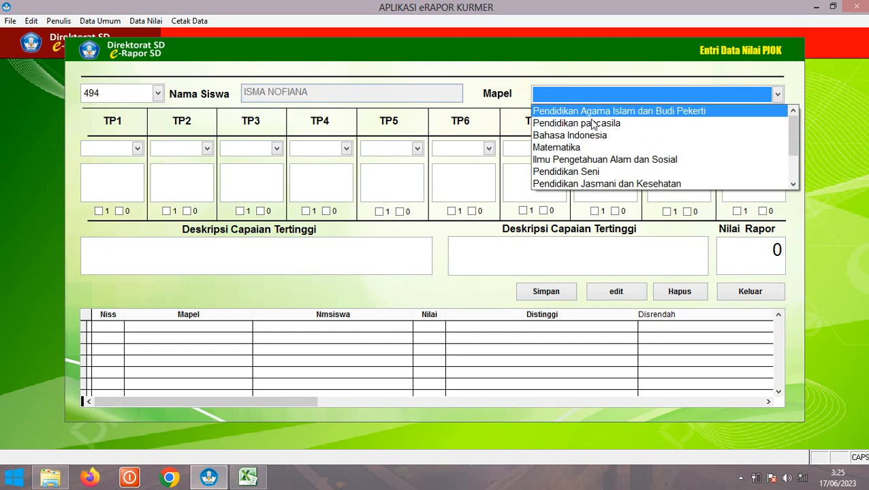
{"action": "left_click", "coordinate": [630, 184]}
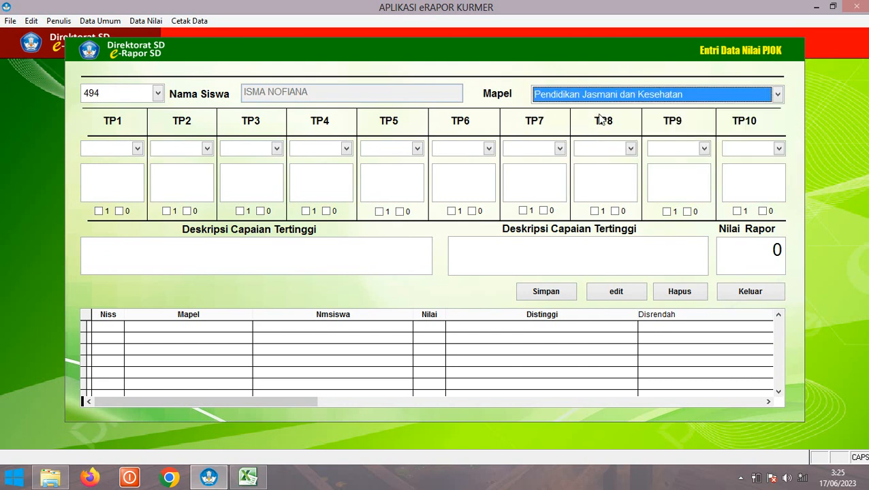
Set objectives TP1 PAIITP2, TP2 PAIITP3, TP3 PAIITP3 and TP4 PAIITP2
{"action": "left_click", "coordinate": [117, 149]}
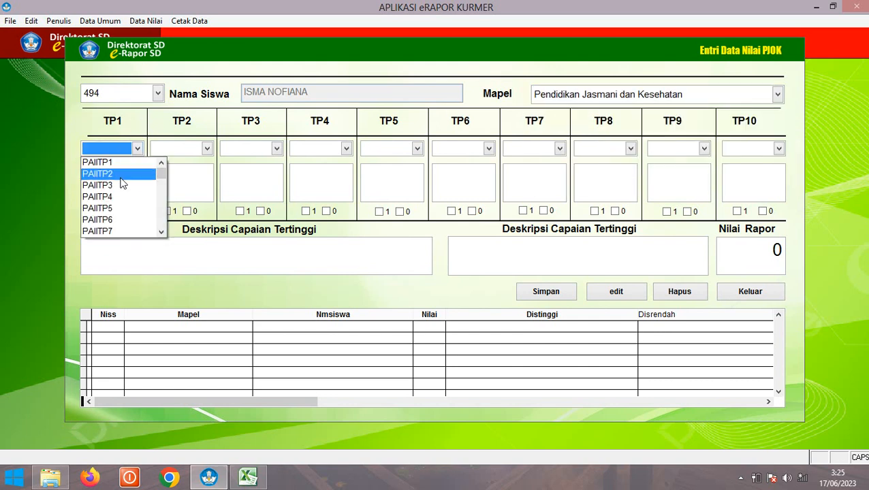
{"action": "left_click", "coordinate": [109, 171]}
{"action": "left_click", "coordinate": [182, 150]}
{"action": "left_click", "coordinate": [173, 185]}
{"action": "left_click", "coordinate": [246, 150]}
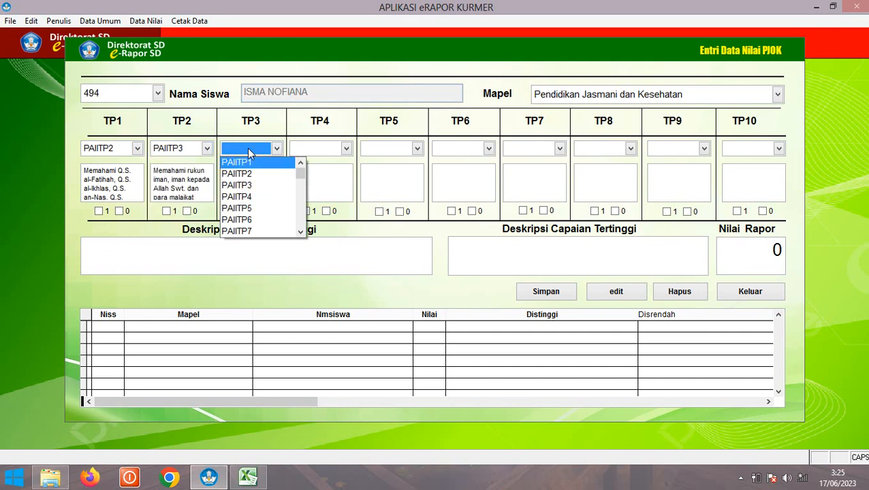
{"action": "left_click", "coordinate": [254, 185]}
{"action": "left_click", "coordinate": [311, 150]}
{"action": "left_click", "coordinate": [324, 173]}
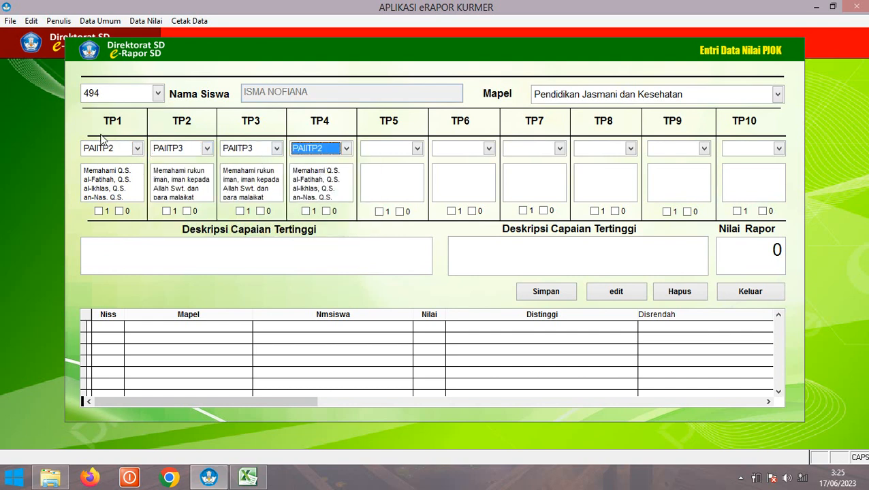
Mark TP1 achieved and TP3 not yet achieved, enter score 78, and save the record
{"action": "left_click", "coordinate": [98, 212]}
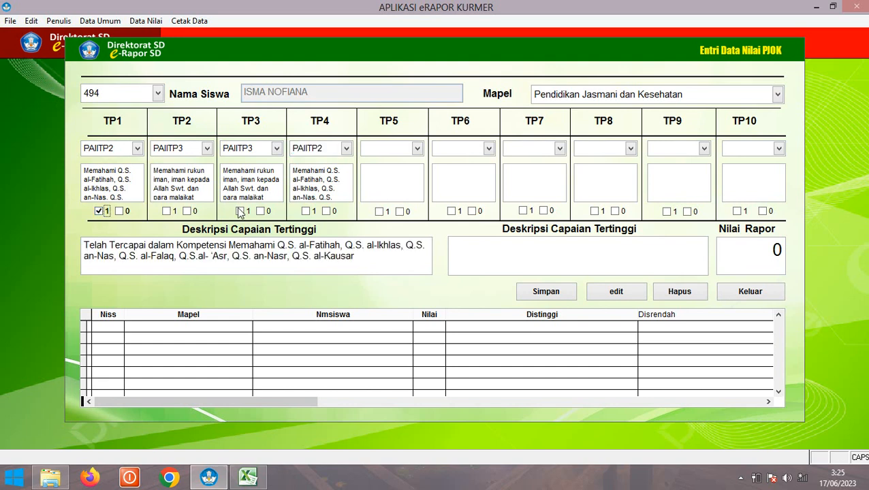
{"action": "left_click", "coordinate": [260, 211]}
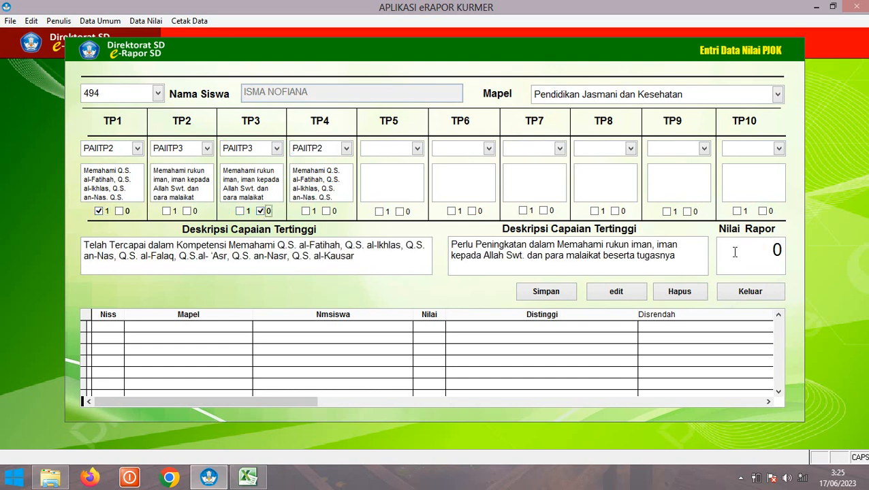
{"action": "type", "text": "78"}
{"action": "left_click", "coordinate": [534, 291]}
{"action": "left_click", "coordinate": [477, 283]}
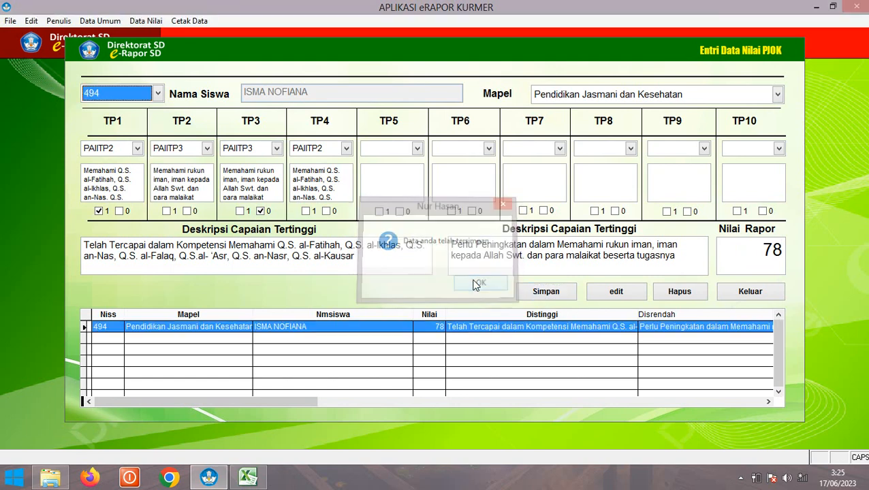
Save the same PJOK record for student 495 and close the PJOK form
{"action": "left_click", "coordinate": [151, 97]}
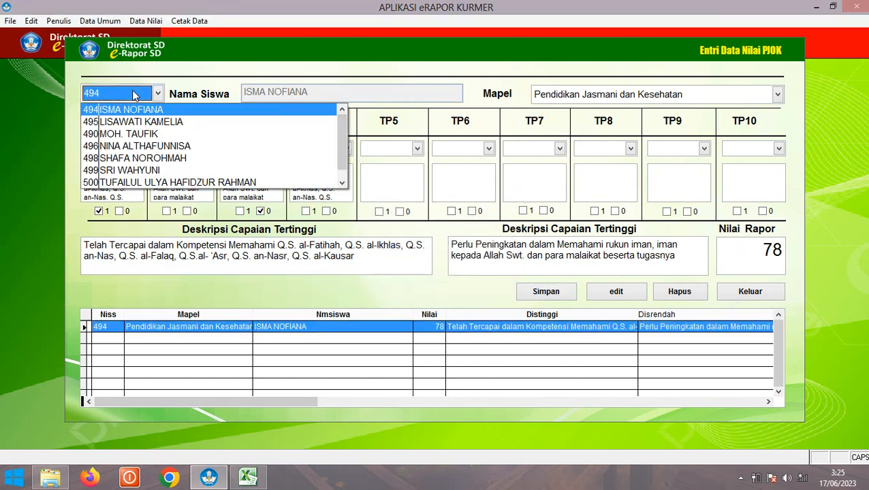
{"action": "left_click", "coordinate": [139, 120]}
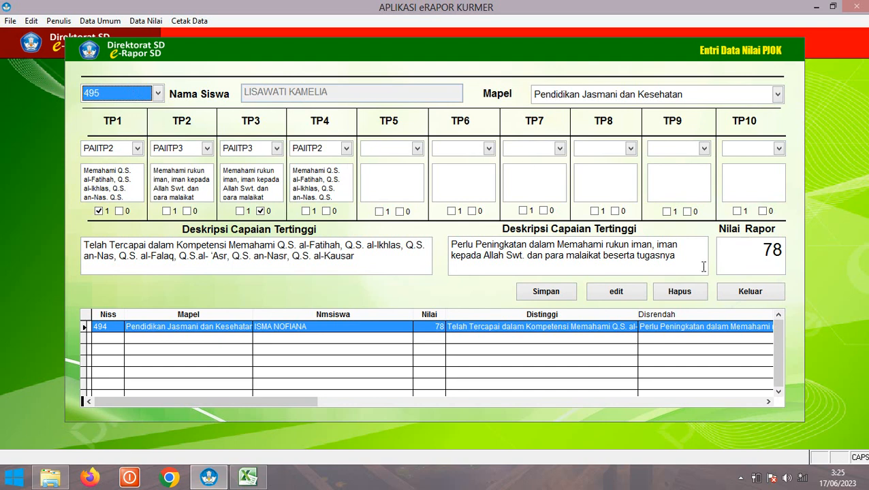
{"action": "left_click", "coordinate": [482, 282]}
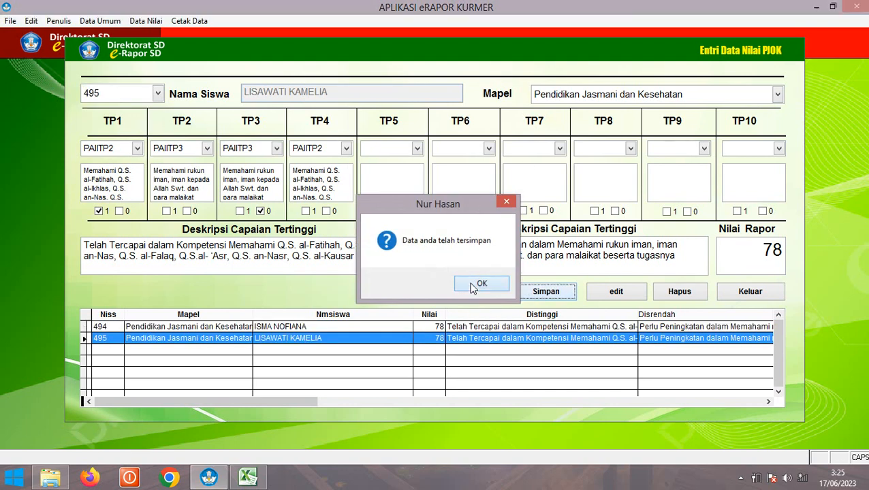
{"action": "left_click", "coordinate": [749, 291]}
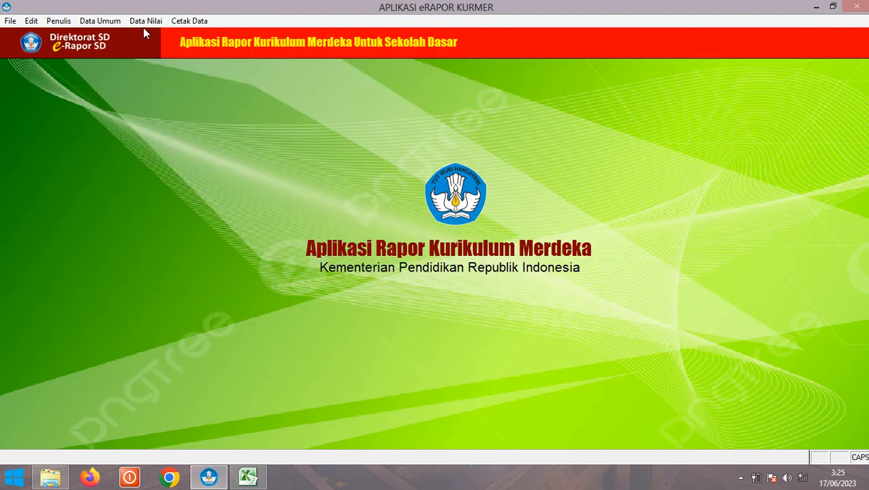
{"action": "left_click", "coordinate": [144, 21]}
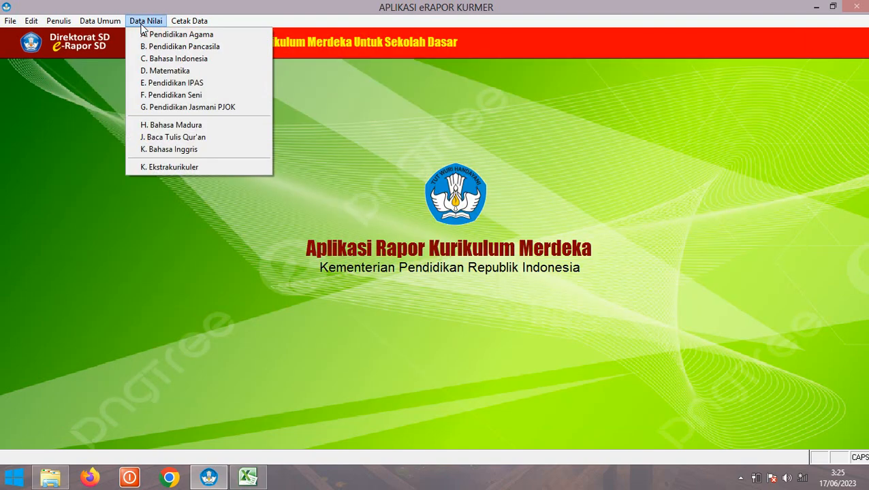
Open the Bahasa Madura grade form for student 494 with subject Bahasa Madura
{"action": "left_click", "coordinate": [176, 124]}
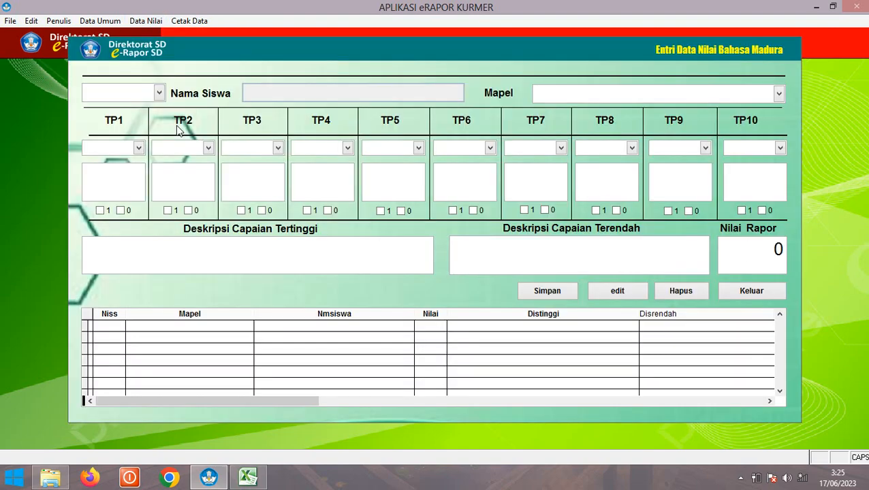
{"action": "left_click", "coordinate": [103, 95]}
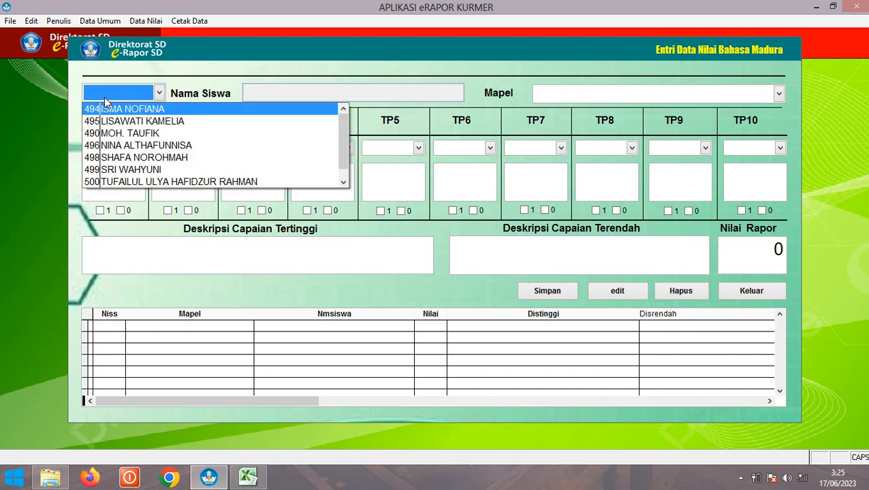
{"action": "left_click", "coordinate": [134, 111]}
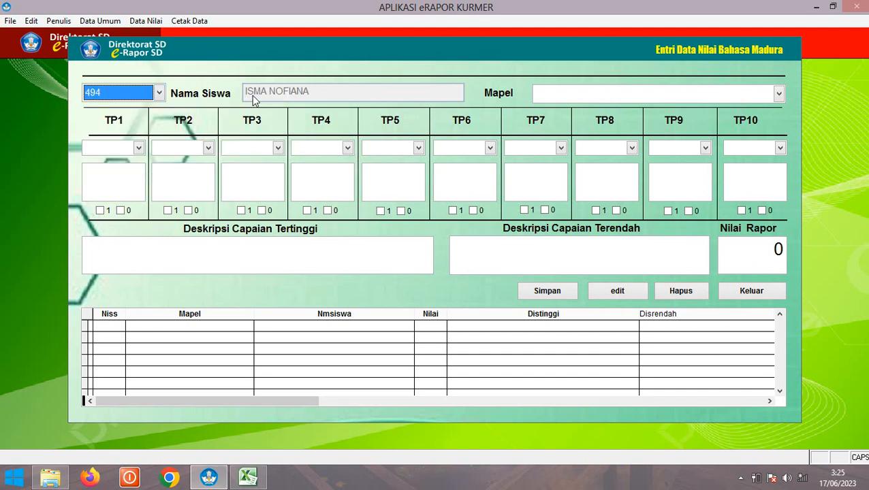
{"action": "left_click", "coordinate": [555, 93]}
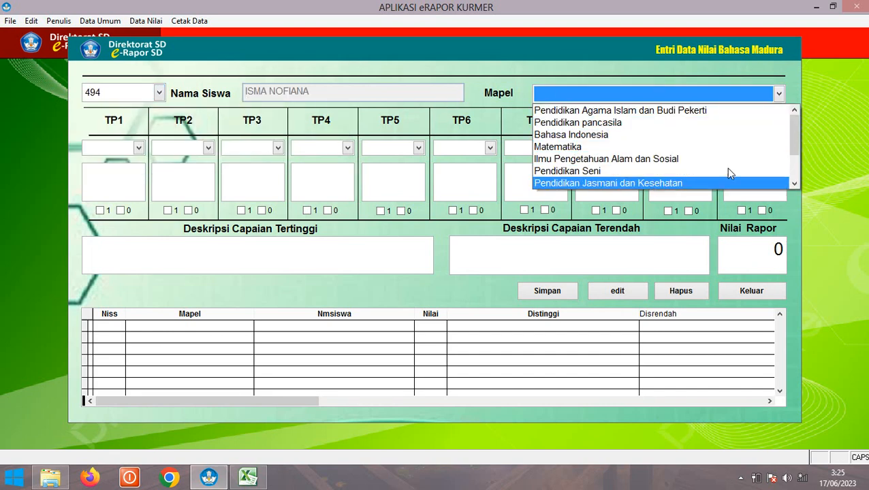
{"action": "left_click", "coordinate": [794, 184]}
{"action": "left_click", "coordinate": [794, 183]}
{"action": "left_click", "coordinate": [794, 184]}
{"action": "left_click", "coordinate": [794, 183]}
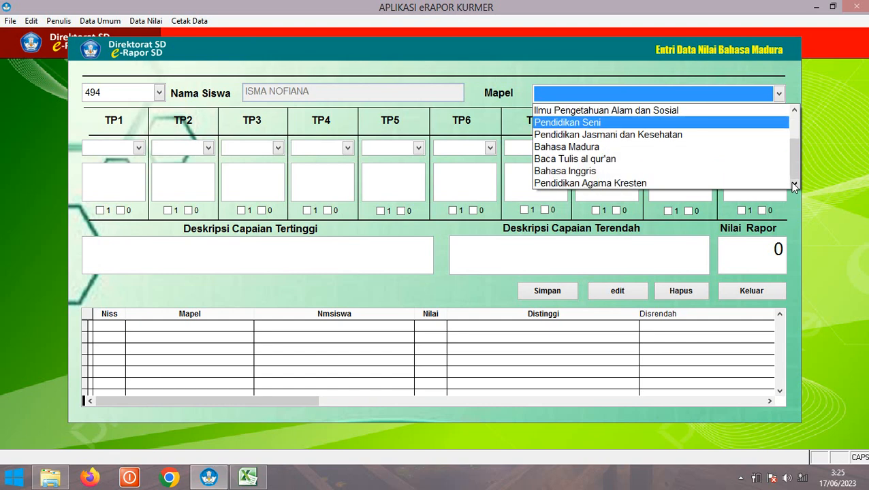
{"action": "left_click", "coordinate": [566, 147]}
Set learning objectives TP1–TP4 to PAIITP1, PAIITP3, PAIITP3 and PAIITP4
{"action": "left_click", "coordinate": [119, 149]}
{"action": "left_click", "coordinate": [124, 163]}
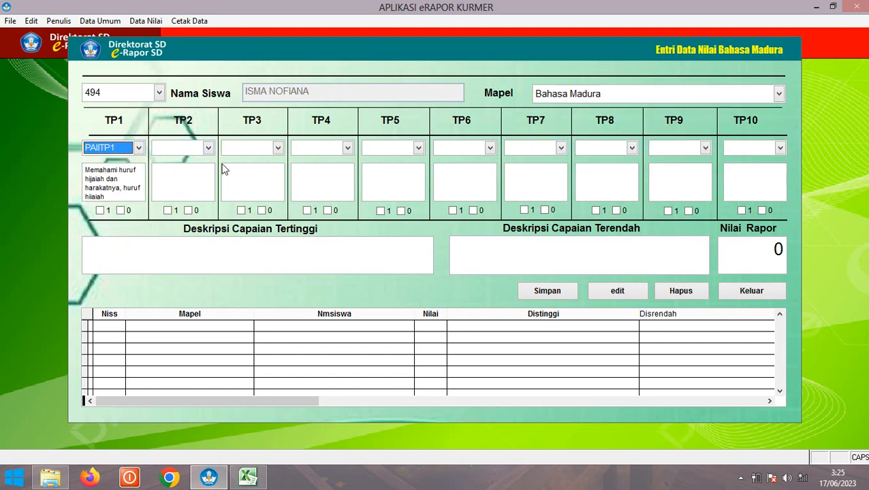
{"action": "left_click", "coordinate": [191, 148]}
{"action": "left_click", "coordinate": [192, 185]}
{"action": "left_click", "coordinate": [259, 149]}
{"action": "left_click", "coordinate": [252, 185]}
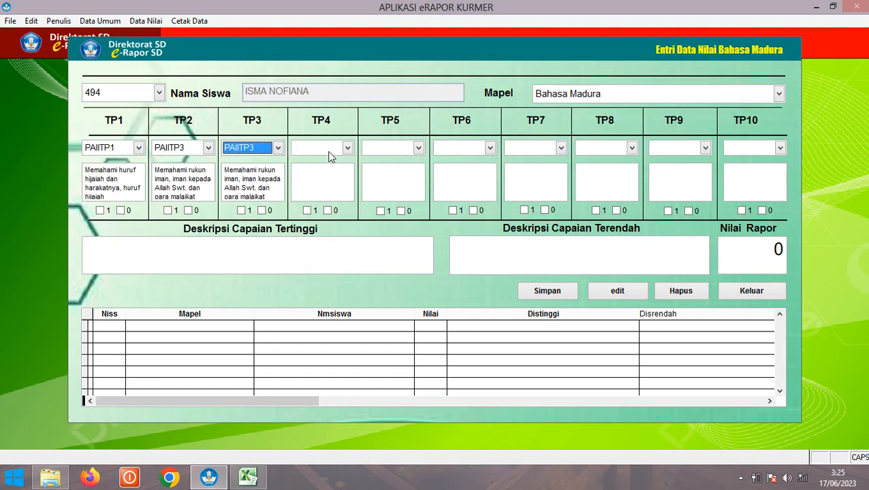
{"action": "left_click", "coordinate": [330, 149]}
{"action": "left_click", "coordinate": [320, 196]}
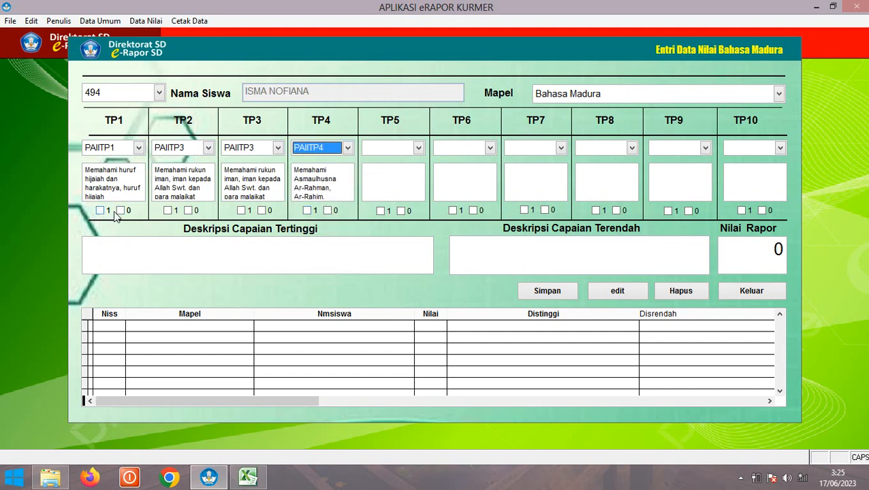
Mark TP1 not yet achieved and TP3 achieved, enter report score 78, and save student 494
{"action": "left_click", "coordinate": [121, 211]}
{"action": "left_click", "coordinate": [241, 211]}
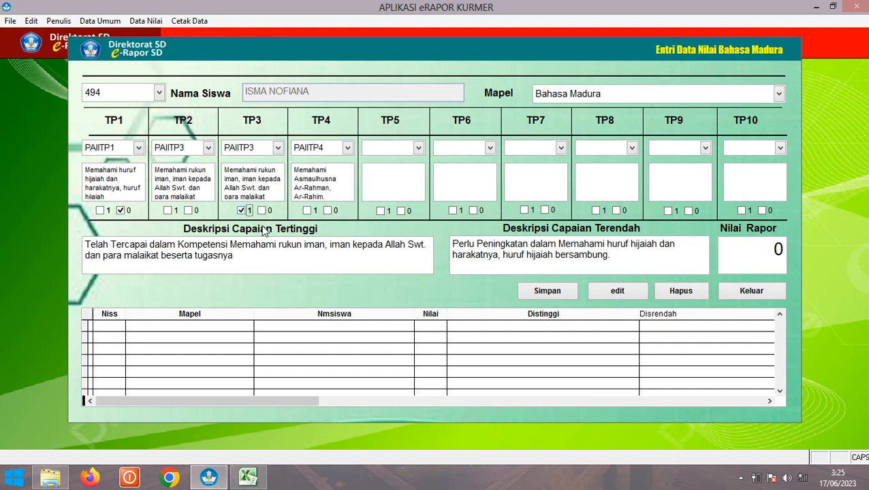
{"action": "left_click", "coordinate": [734, 248]}
{"action": "type", "text": "78"}
{"action": "left_click", "coordinate": [538, 293]}
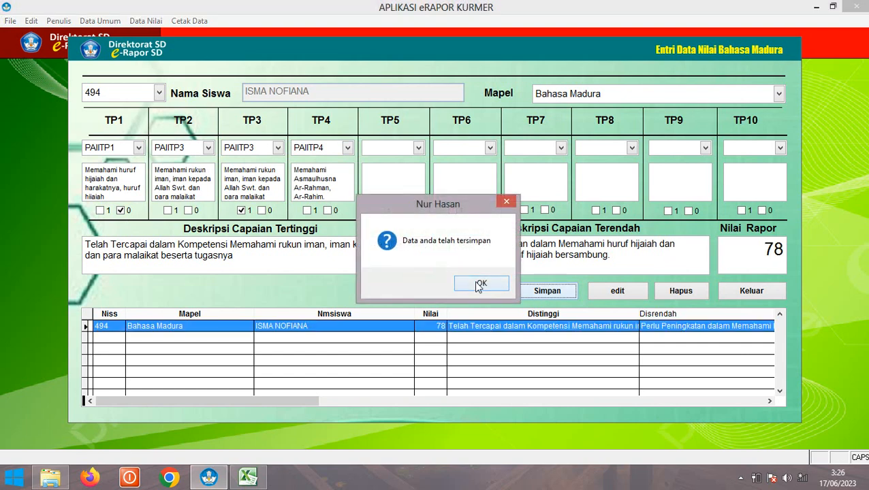
{"action": "left_click", "coordinate": [480, 282]}
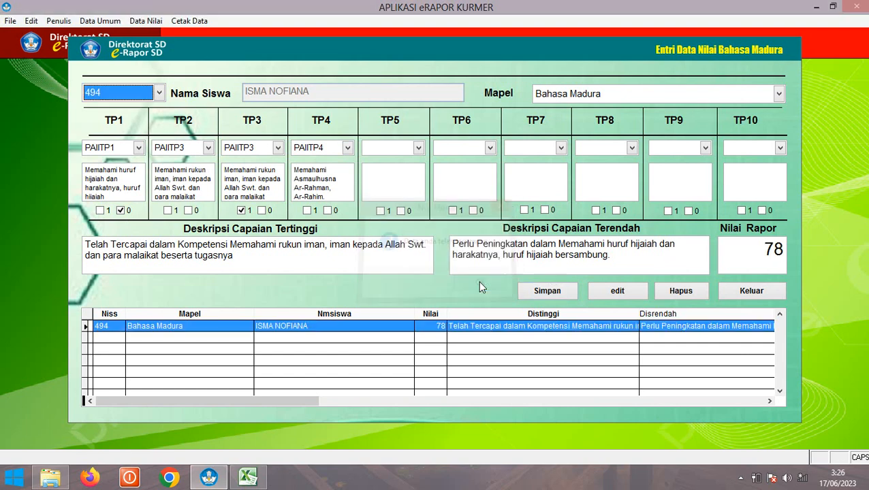
For student 495, mark TP1 achieved and TP4 not achieved, save, and close the form
{"action": "left_click", "coordinate": [102, 93]}
{"action": "left_click", "coordinate": [162, 124]}
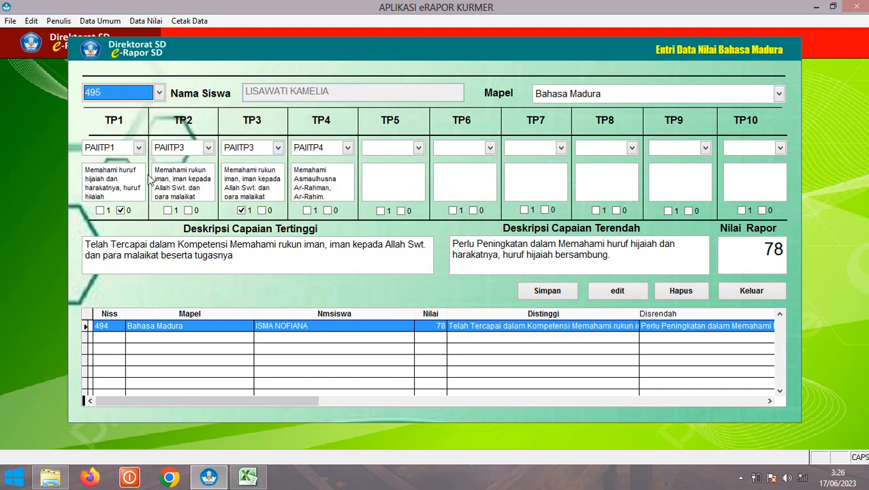
{"action": "left_click", "coordinate": [120, 211]}
{"action": "left_click", "coordinate": [100, 211]}
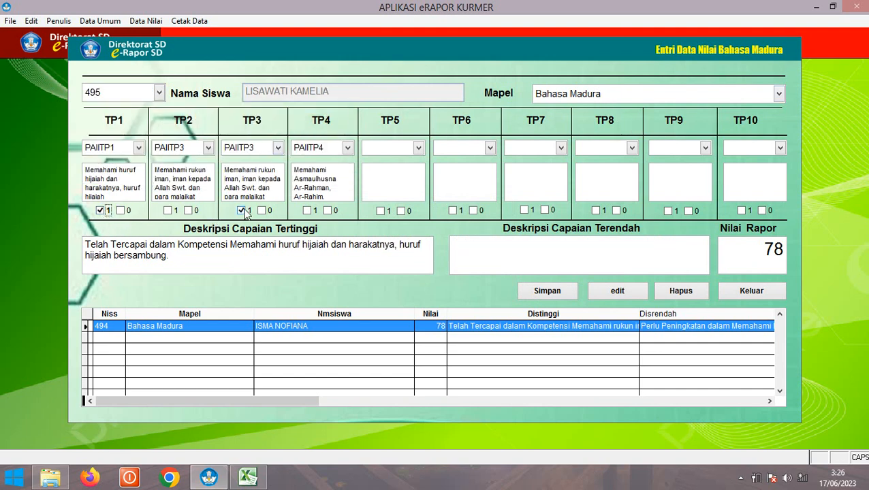
{"action": "left_click", "coordinate": [242, 211]}
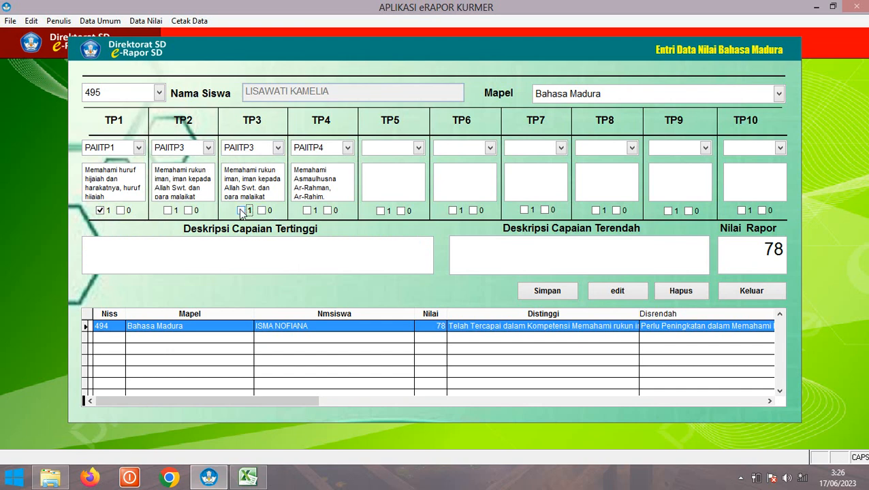
{"action": "left_click", "coordinate": [101, 211]}
{"action": "left_click", "coordinate": [100, 212]}
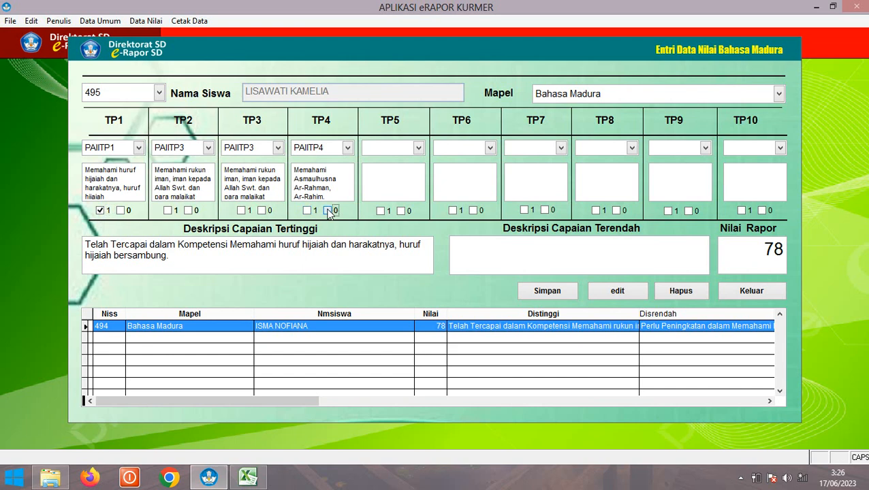
{"action": "left_click", "coordinate": [328, 211]}
{"action": "left_click", "coordinate": [549, 291]}
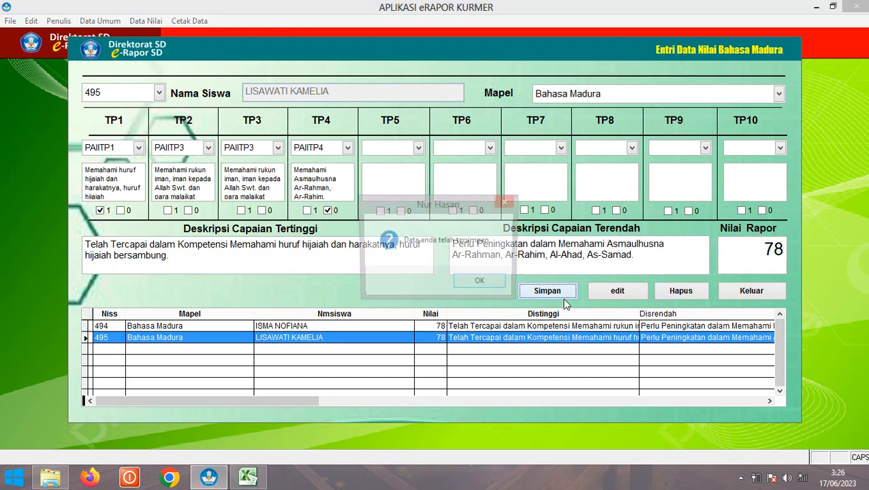
{"action": "left_click", "coordinate": [497, 286]}
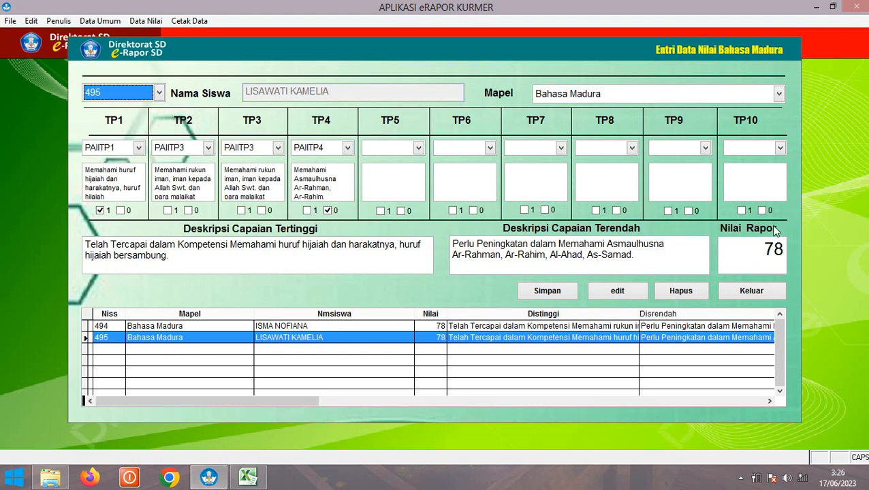
{"action": "left_click", "coordinate": [745, 292]}
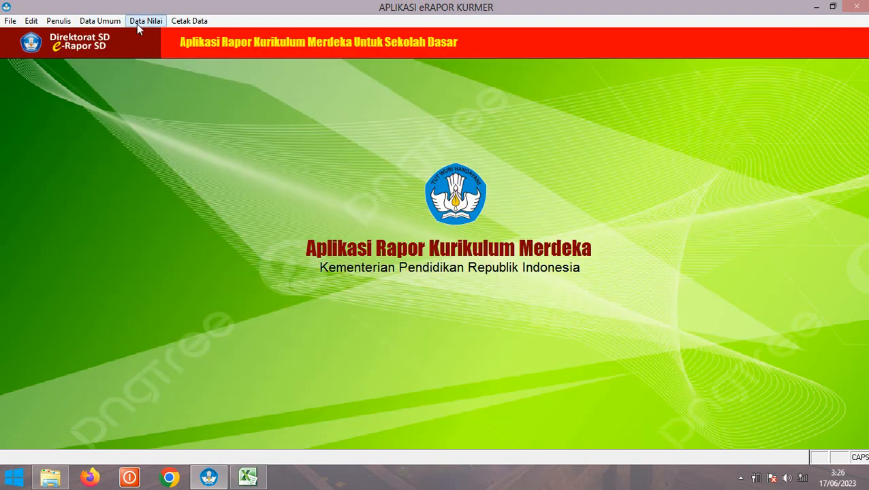
Open the Baca Tulis Qur'an grade form, select student 494, and browse the subject list
{"action": "left_click", "coordinate": [141, 22]}
{"action": "left_click", "coordinate": [176, 138]}
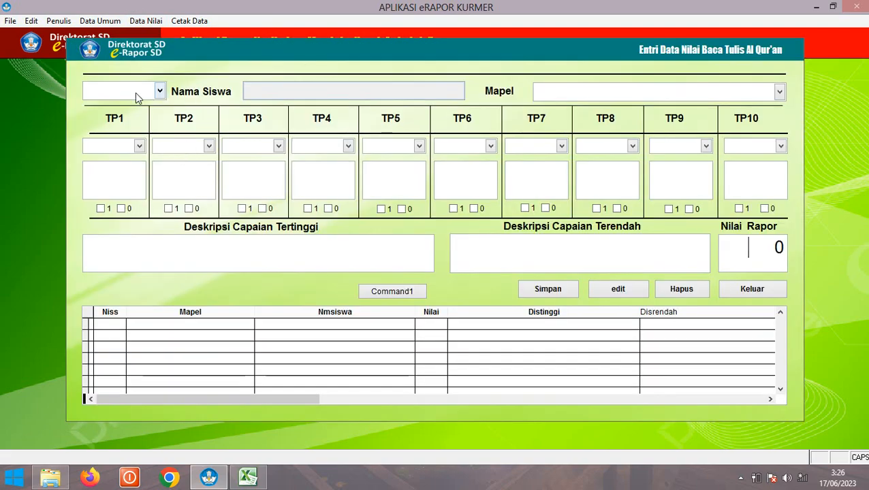
{"action": "left_click", "coordinate": [140, 91]}
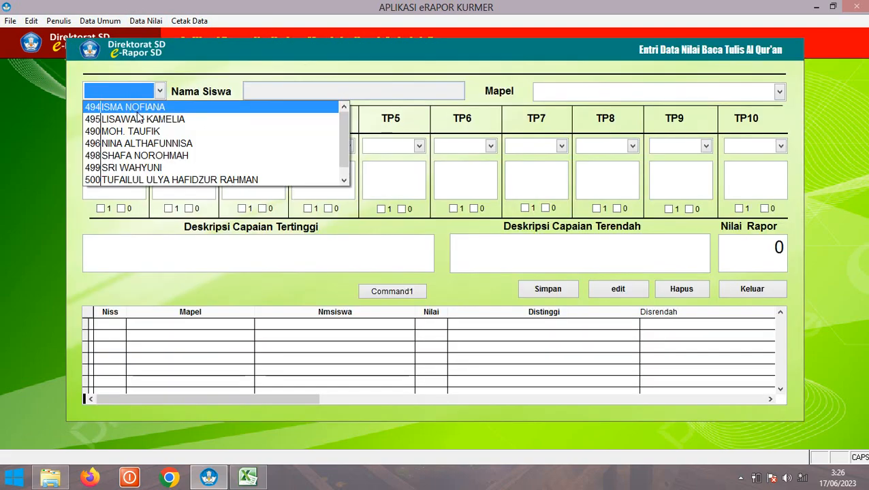
{"action": "left_click", "coordinate": [140, 107]}
{"action": "left_click", "coordinate": [637, 97]}
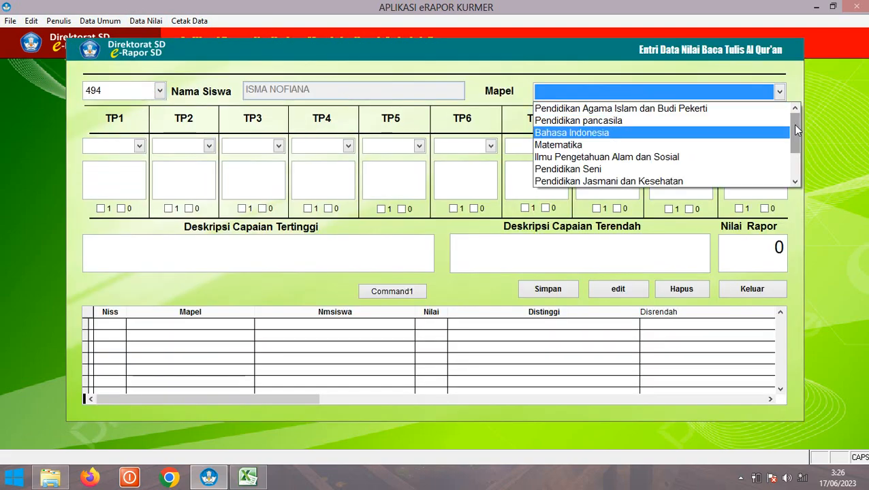
{"action": "scroll", "coordinate": [595, 171], "scroll_direction": "down", "scroll_amount": 2}
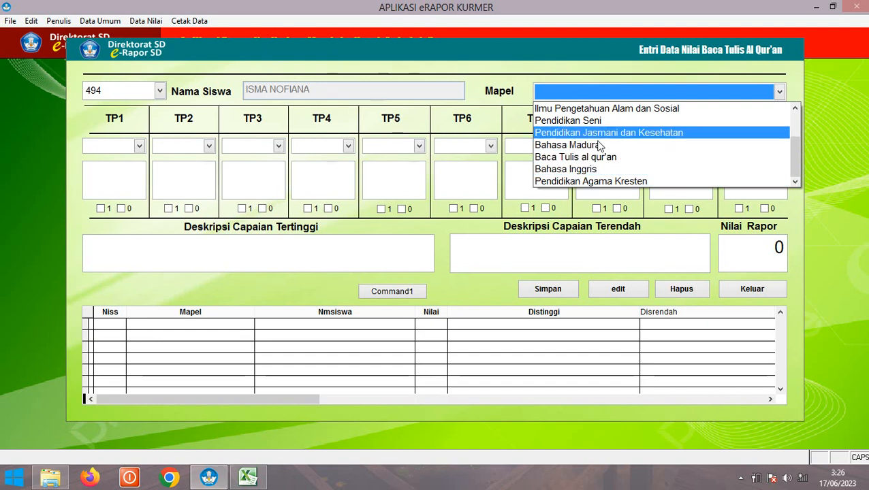
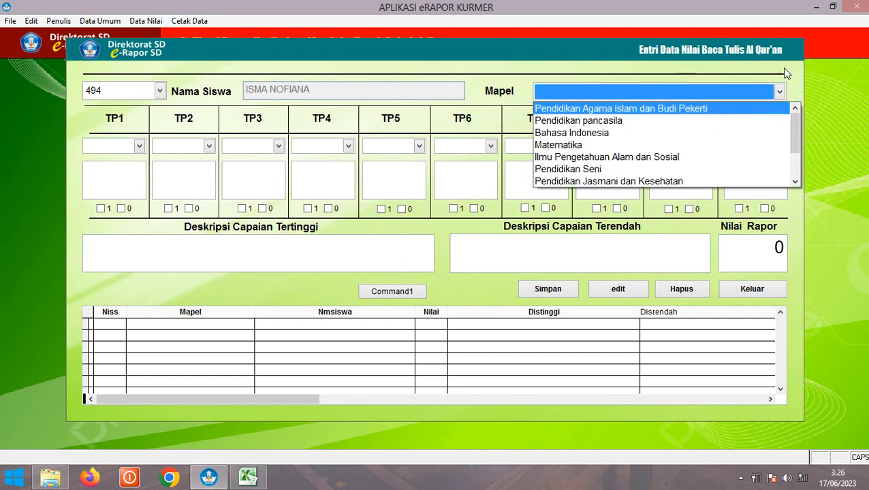
Pick Pendidikan Seni as the subject, then close the Baca Tulis Al Qur'an score form
{"action": "left_click", "coordinate": [605, 170]}
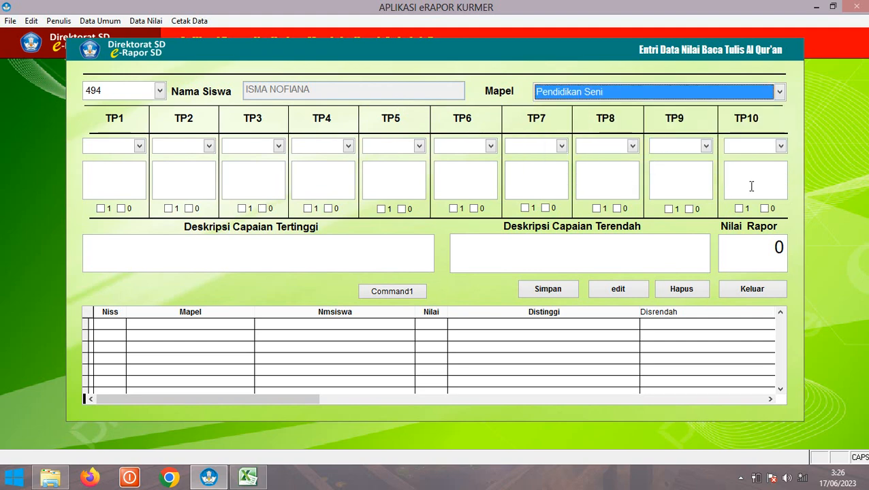
{"action": "left_click", "coordinate": [747, 294]}
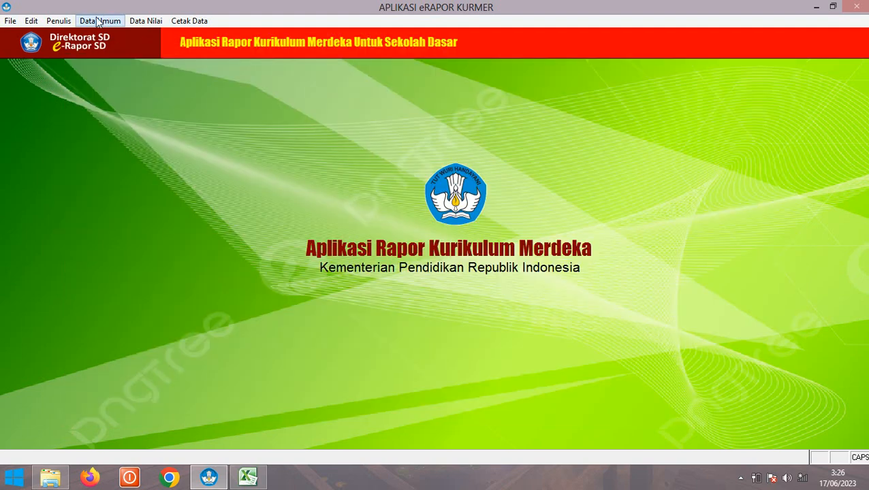
{"action": "left_click", "coordinate": [93, 22]}
In Data Mapel, rename the intracurricular subject to 'Baca Tulis Al Kitab', clear the extracurricular name, save, and close
{"action": "left_click", "coordinate": [116, 60]}
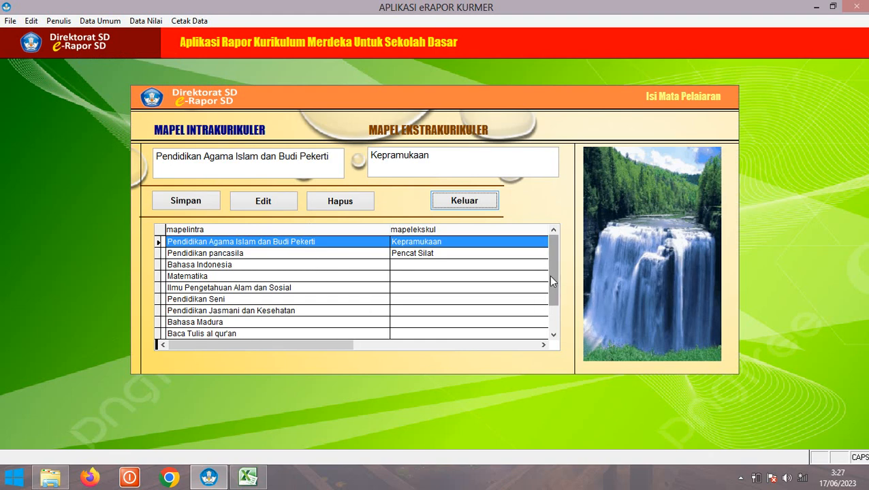
{"action": "left_click", "coordinate": [548, 325]}
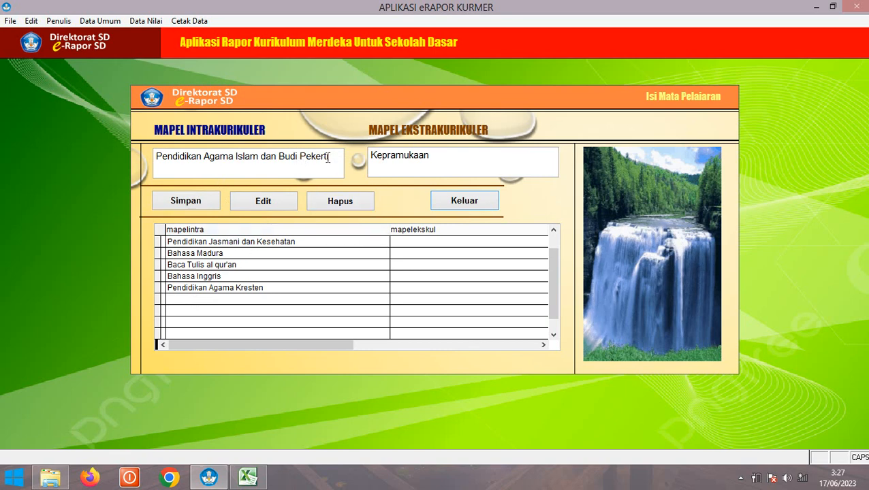
{"action": "left_click_drag", "start_coordinate": [330, 156], "coordinate": [138, 156]}
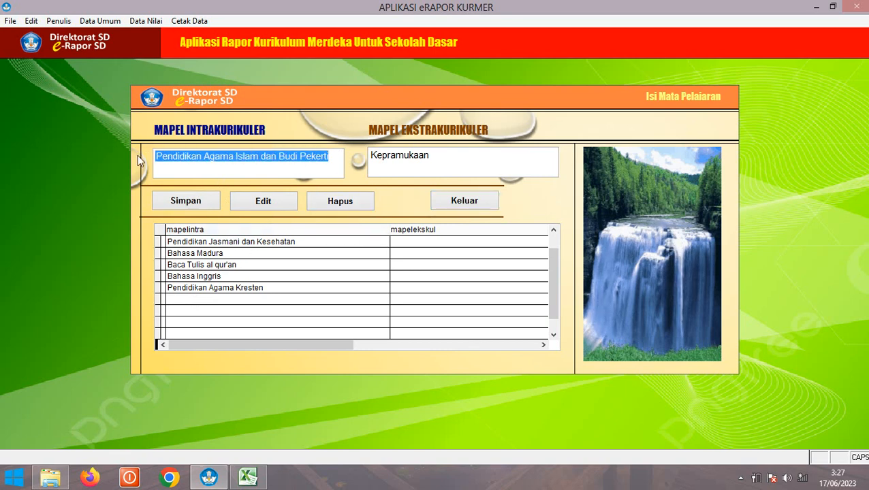
{"action": "type", "text": "B"}
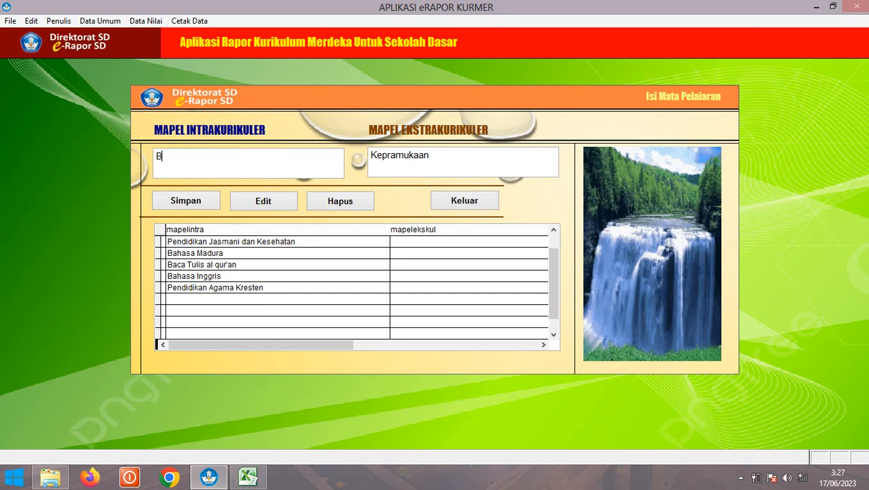
{"action": "type", "text": "aca Tulis Al Kitab"}
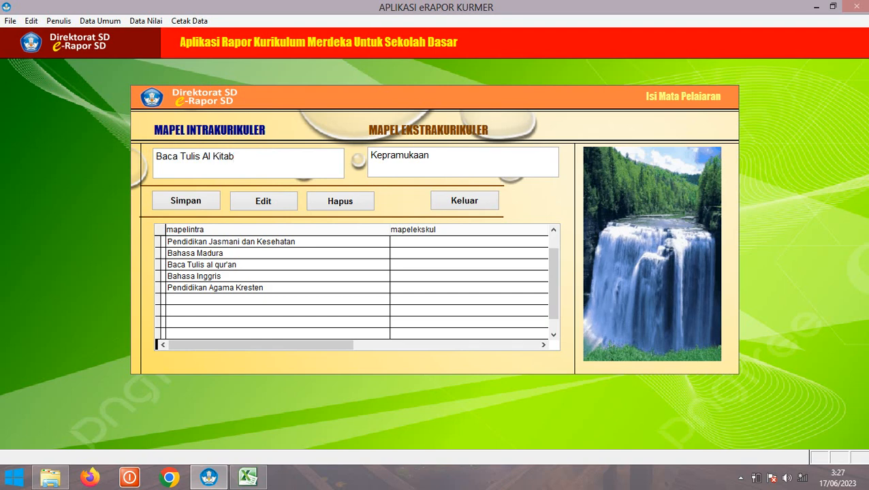
{"action": "left_click_drag", "start_coordinate": [440, 160], "coordinate": [350, 153]}
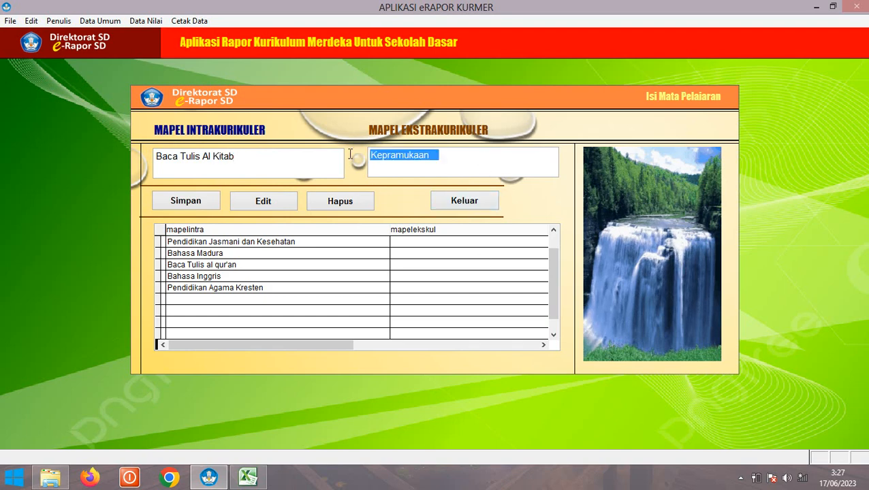
{"action": "key", "text": "BackSpace"}
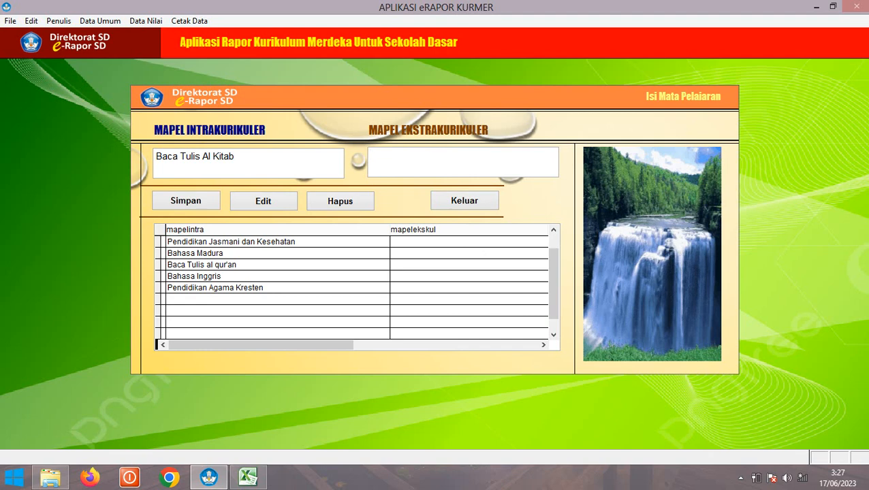
{"action": "left_click", "coordinate": [186, 202]}
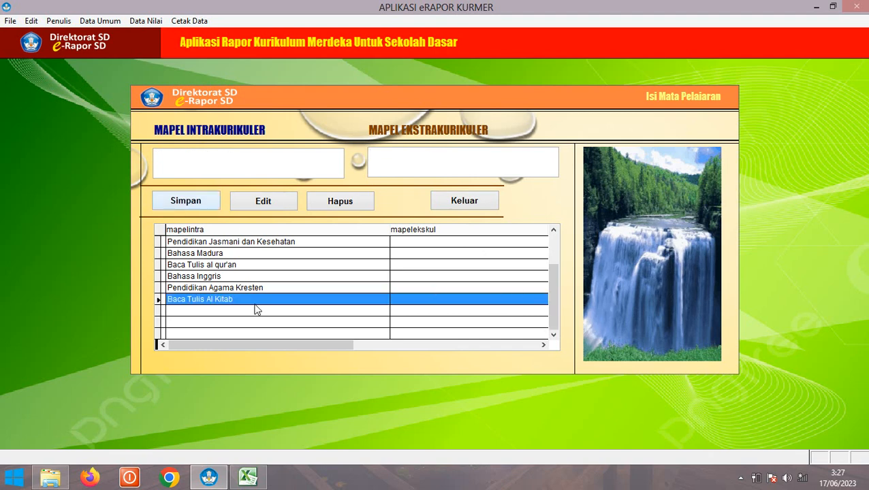
{"action": "left_click", "coordinate": [467, 203]}
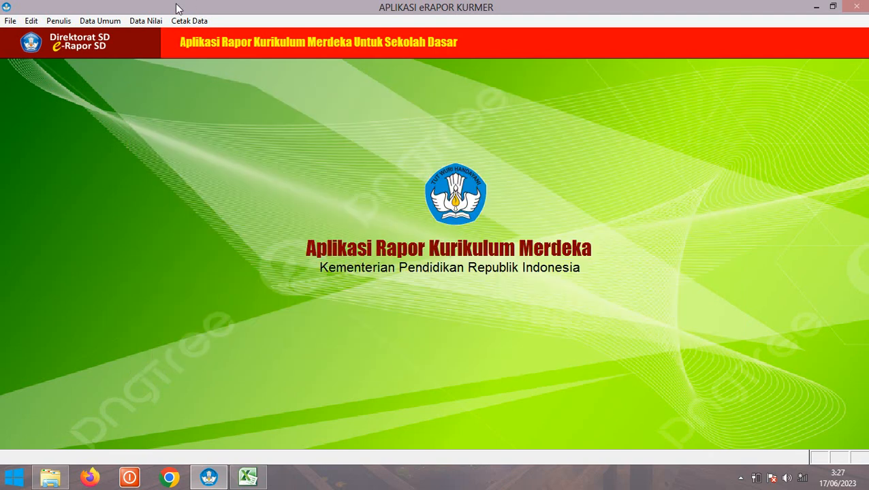
In the learning objectives form, set the subject to Baca Tulis Al Kitab with code PAIITP
{"action": "left_click", "coordinate": [97, 21]}
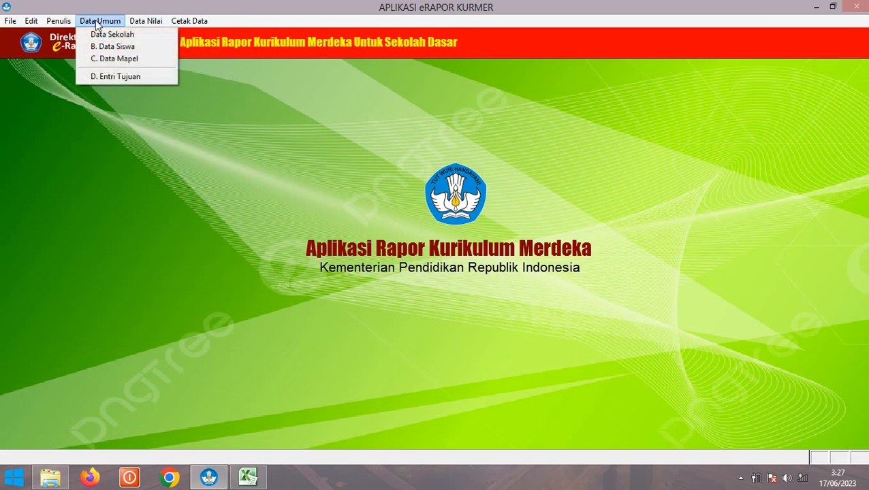
{"action": "left_click", "coordinate": [115, 77]}
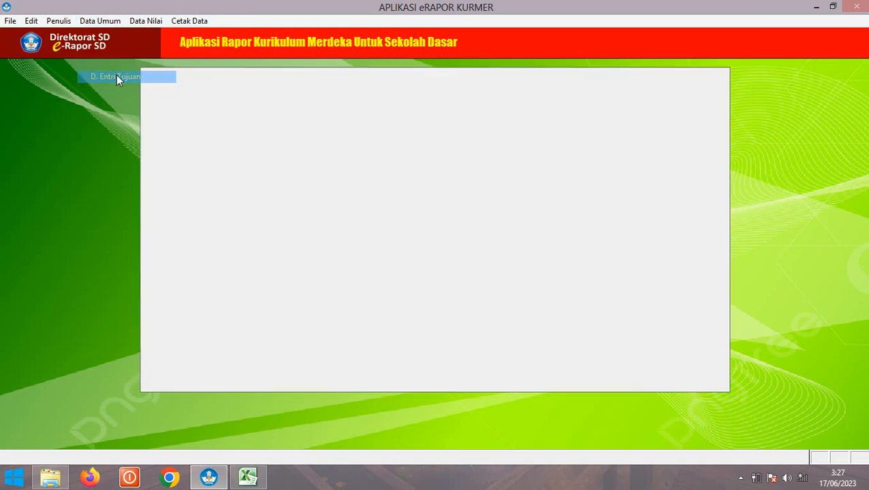
{"action": "left_click", "coordinate": [422, 304]}
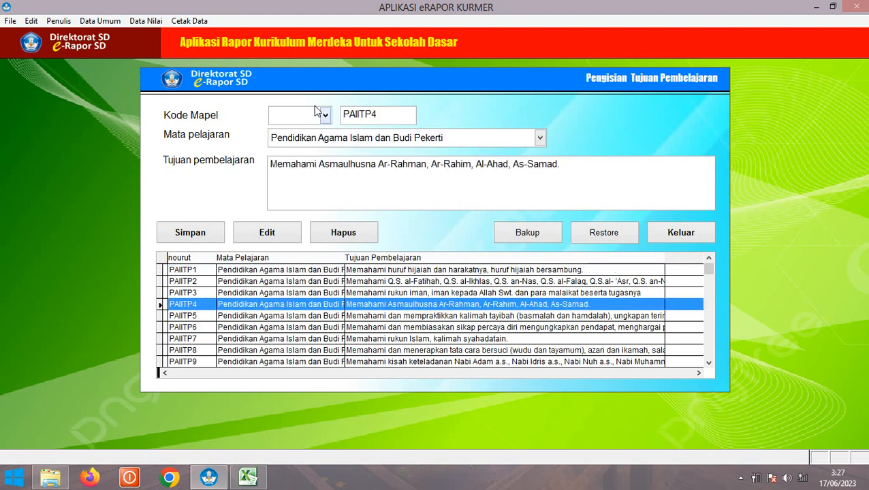
{"action": "left_click", "coordinate": [466, 139]}
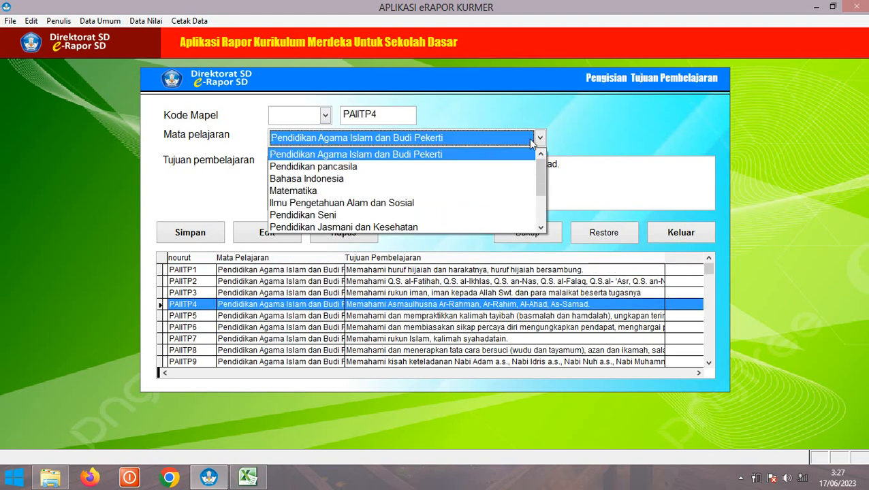
{"action": "left_click_drag", "start_coordinate": [543, 191], "coordinate": [543, 220]}
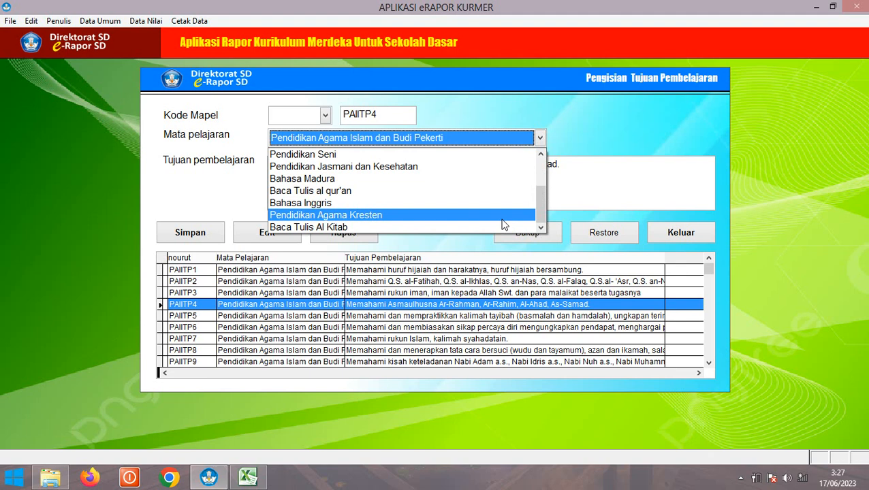
{"action": "left_click", "coordinate": [320, 224]}
{"action": "left_click", "coordinate": [326, 116]}
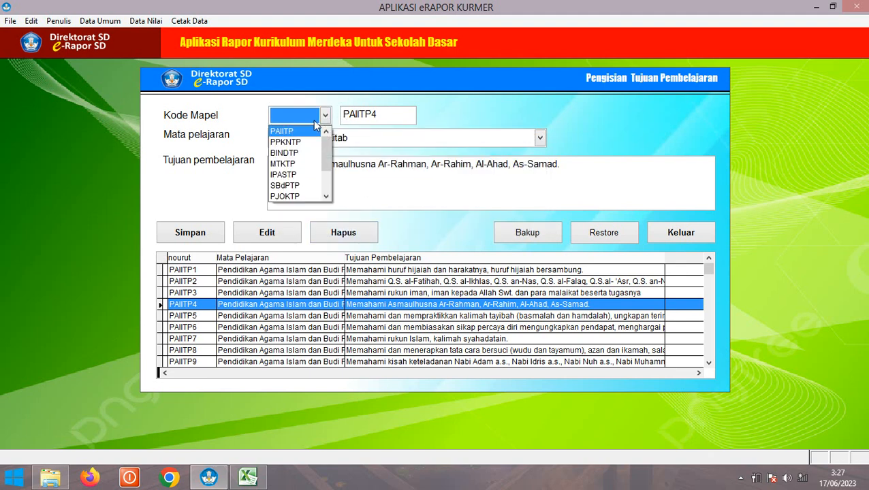
{"action": "left_click", "coordinate": [305, 130]}
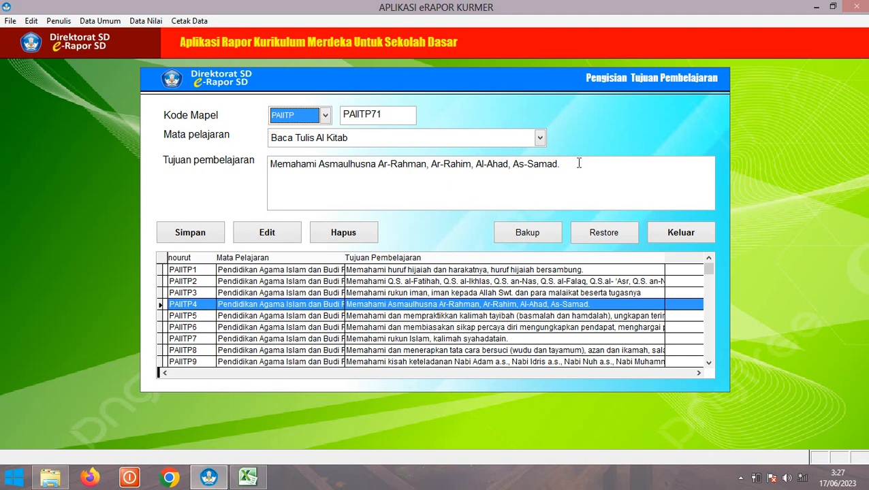
Replace the objective text with placeholder text, save it as PAIITP71, and close the form
{"action": "left_click_drag", "start_coordinate": [578, 163], "coordinate": [245, 167]}
{"action": "type", "text": "fgdf"}
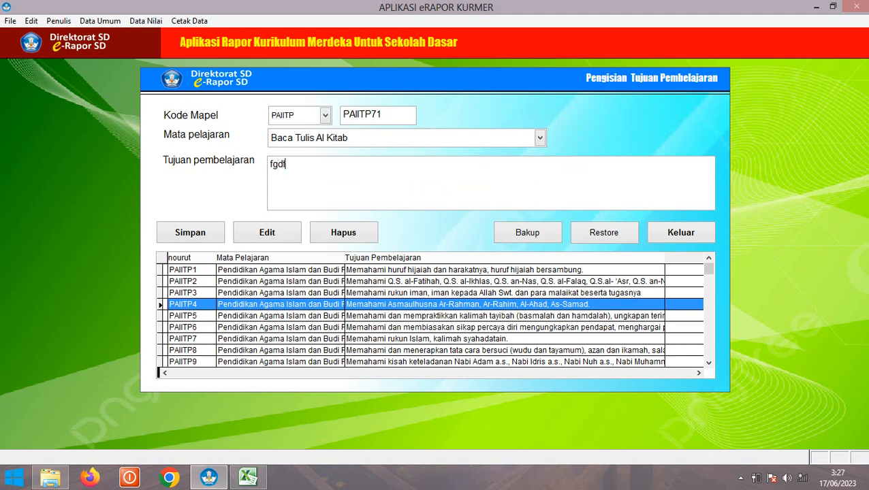
{"action": "type", "text": "hgdfhgfhhgjhgkjk"}
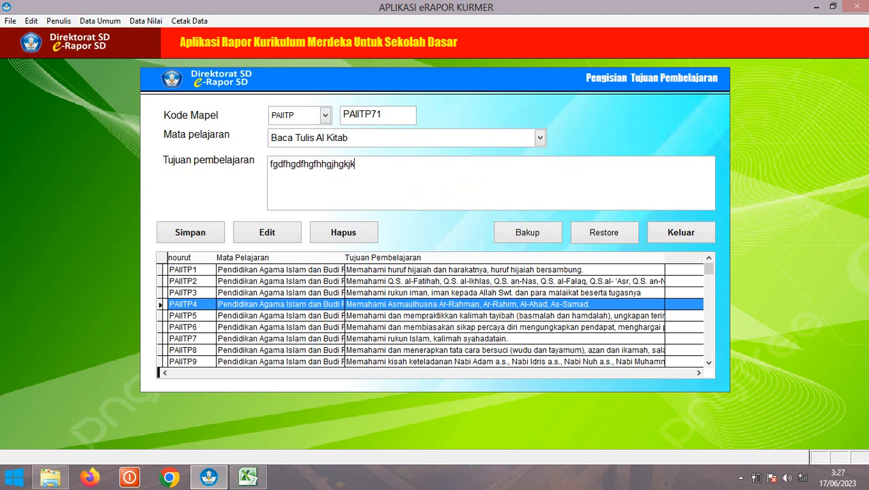
{"action": "type", "text": "fdasdasfsd"}
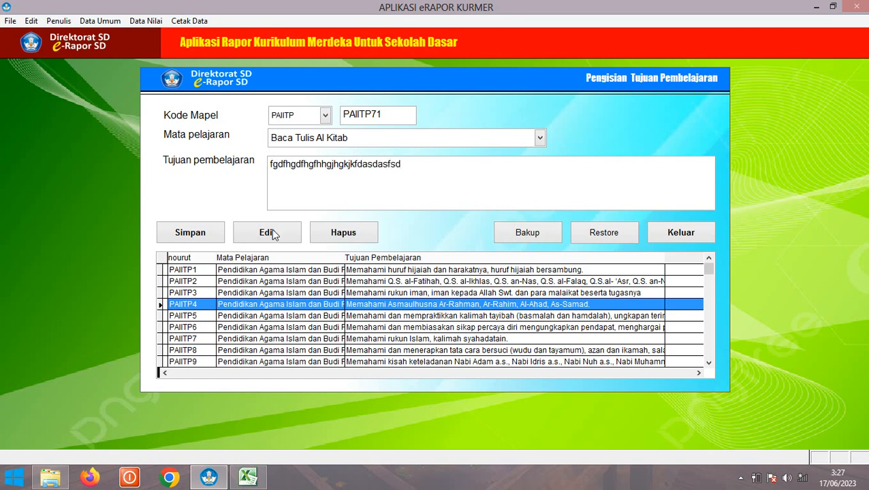
{"action": "left_click", "coordinate": [188, 233]}
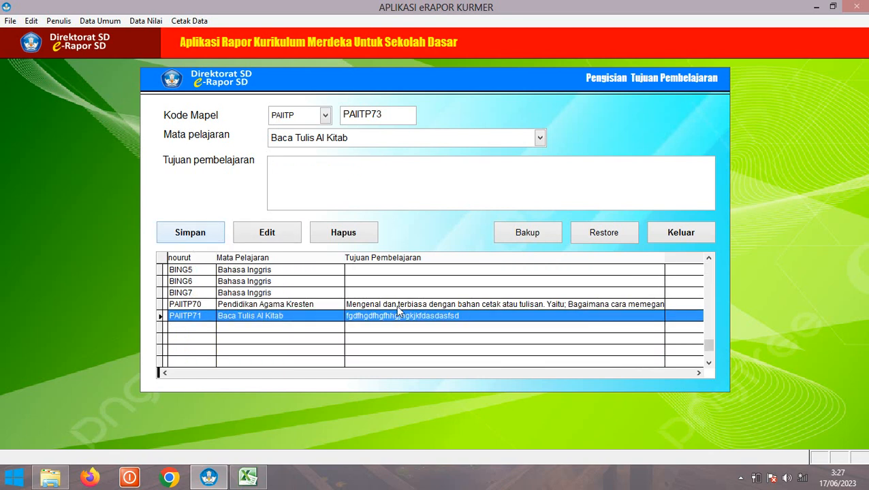
{"action": "left_click", "coordinate": [687, 233]}
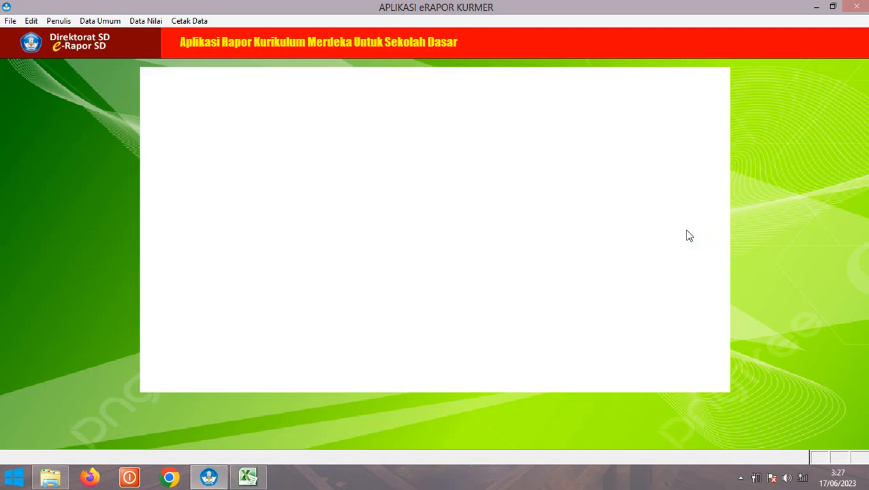
Open the Baca Tulis score form for student 494 with subject Baca Tulis Al Kitab
{"action": "left_click", "coordinate": [145, 20]}
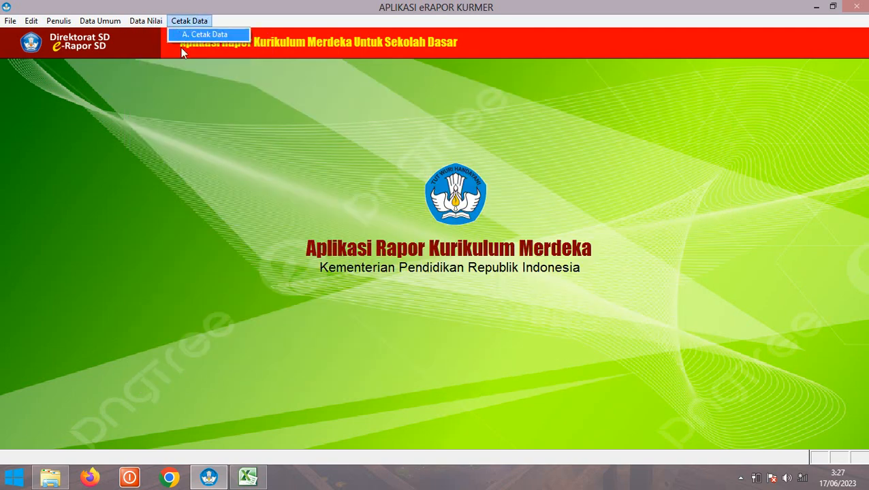
{"action": "left_click", "coordinate": [173, 136]}
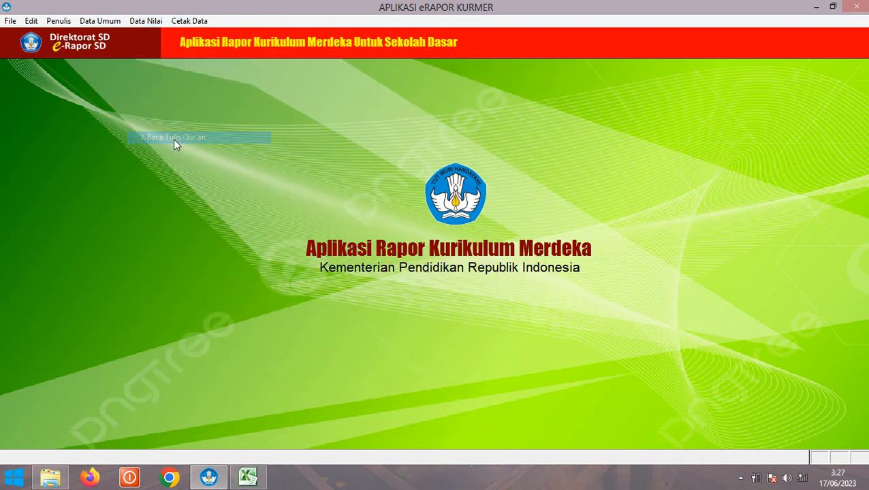
{"action": "left_click", "coordinate": [117, 93]}
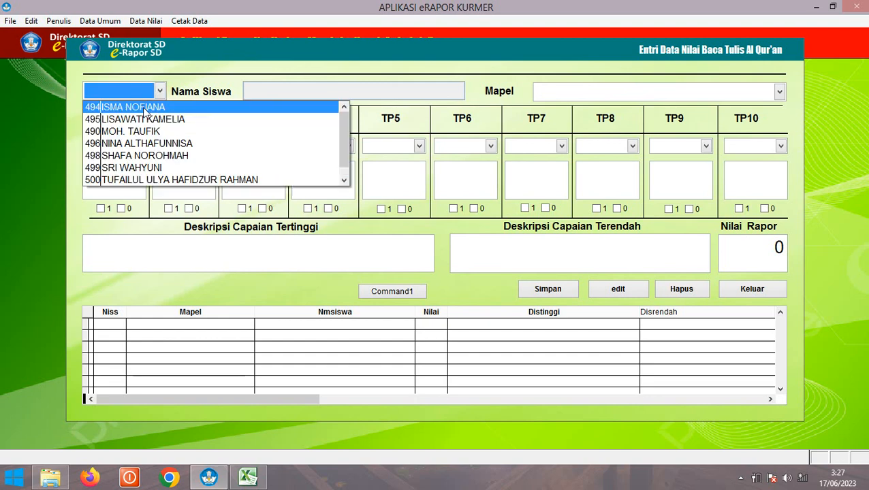
{"action": "left_click", "coordinate": [143, 105]}
{"action": "left_click", "coordinate": [627, 95]}
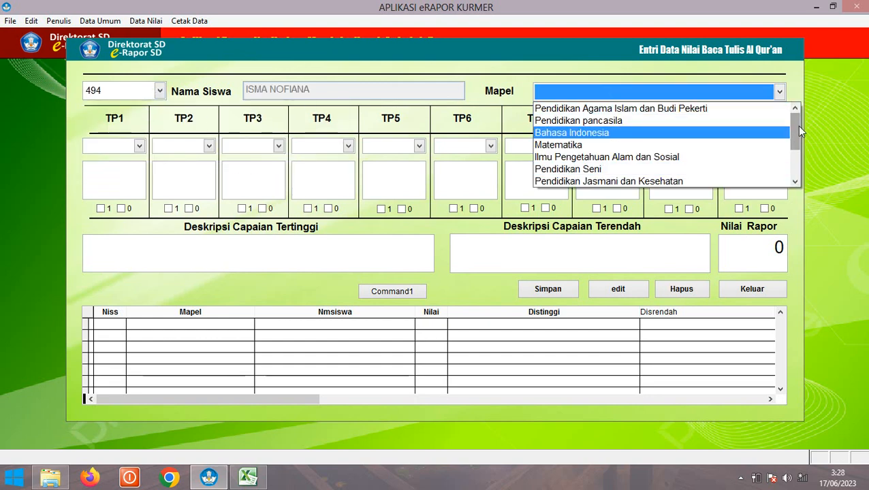
{"action": "scroll", "coordinate": [798, 163], "scroll_direction": "down", "scroll_amount": 2}
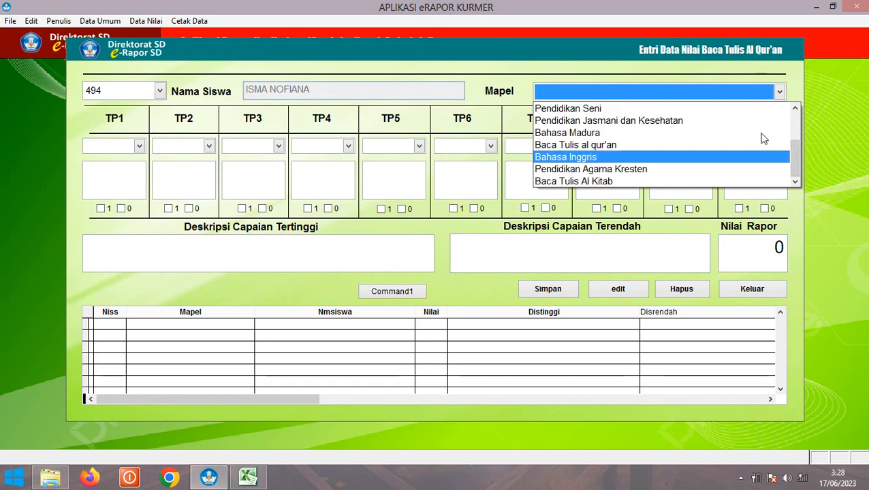
{"action": "left_click", "coordinate": [563, 182]}
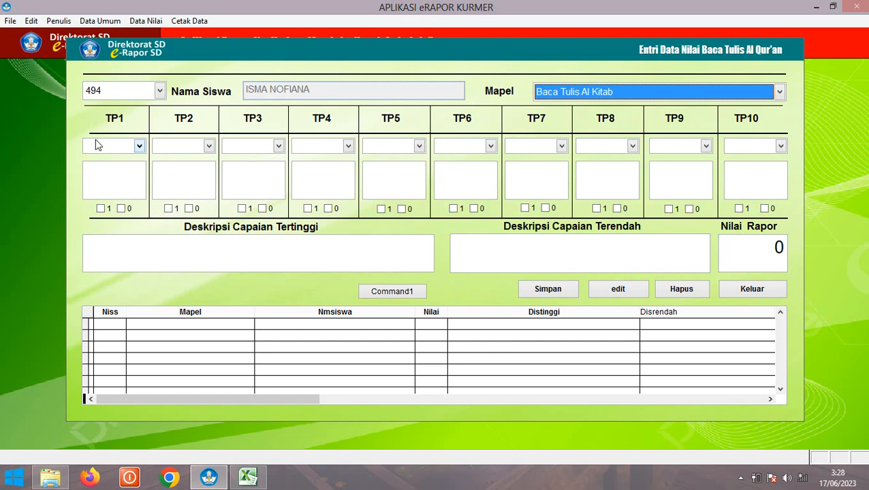
Set objectives TP1–TP4 to PAIITP6, PAIITP3, PAIITP4 and PAIITP3
{"action": "left_click", "coordinate": [120, 146]}
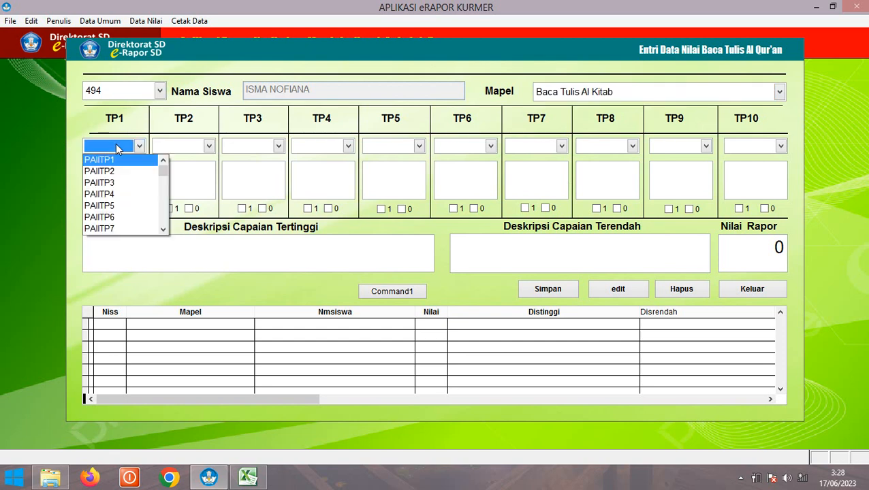
{"action": "left_click_drag", "start_coordinate": [162, 171], "coordinate": [167, 244]}
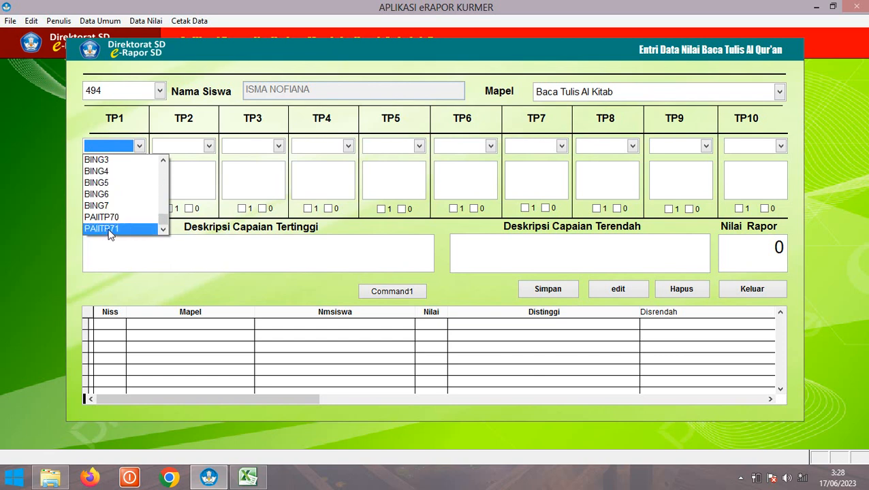
{"action": "left_click", "coordinate": [109, 230]}
{"action": "left_click", "coordinate": [139, 147]}
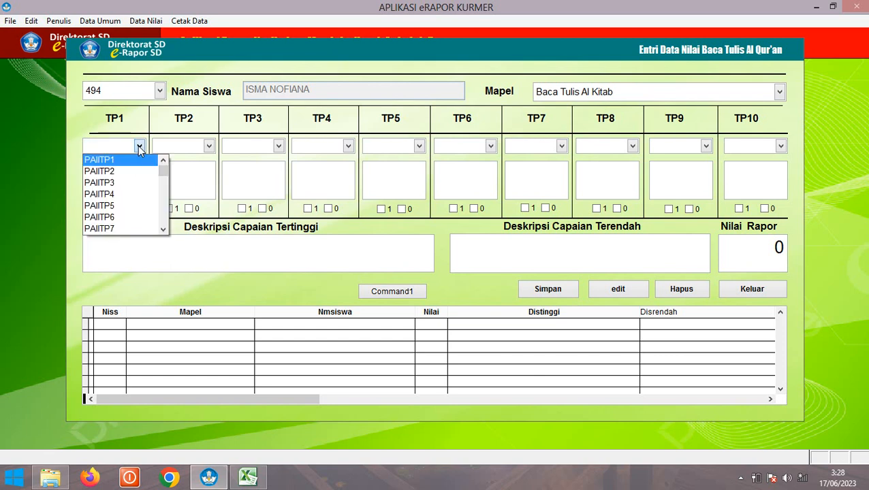
{"action": "left_click", "coordinate": [109, 217]}
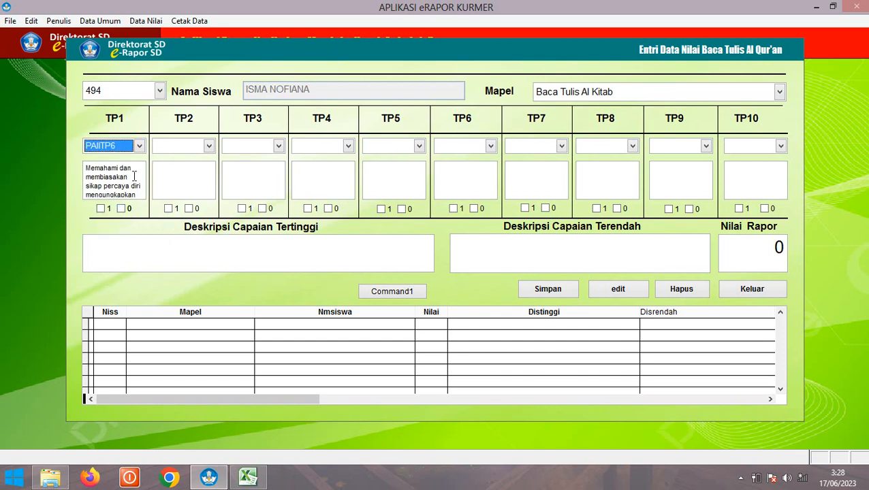
{"action": "left_click", "coordinate": [187, 148]}
{"action": "left_click", "coordinate": [188, 181]}
{"action": "left_click", "coordinate": [235, 147]}
{"action": "left_click", "coordinate": [240, 190]}
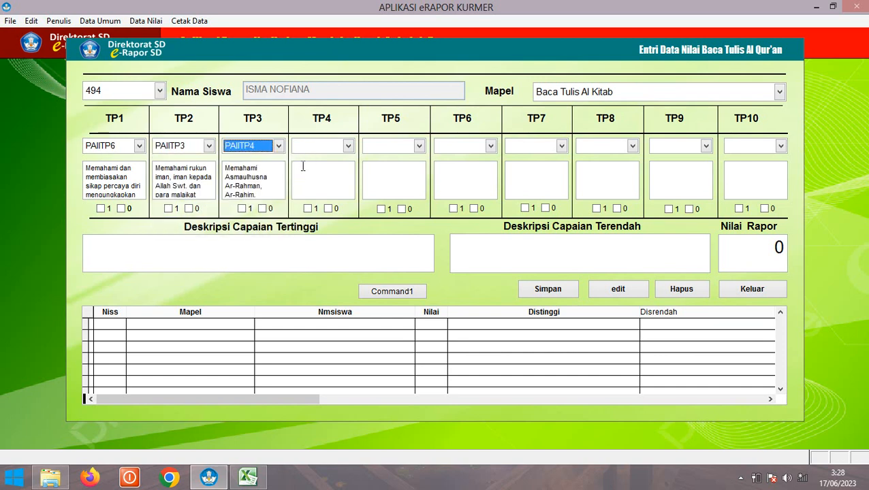
{"action": "left_click", "coordinate": [310, 150]}
{"action": "left_click", "coordinate": [322, 180]}
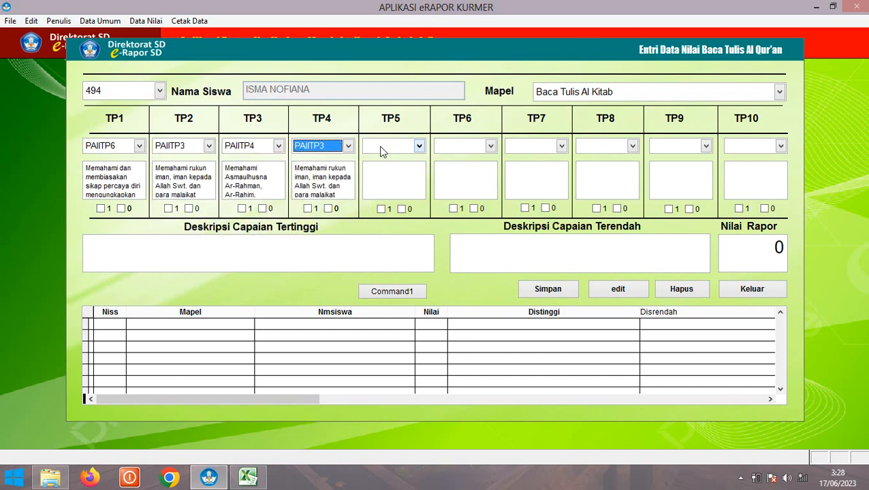
Mark TP1 not achieved and TP3 achieved, enter report score 89, and save
{"action": "left_click", "coordinate": [120, 209]}
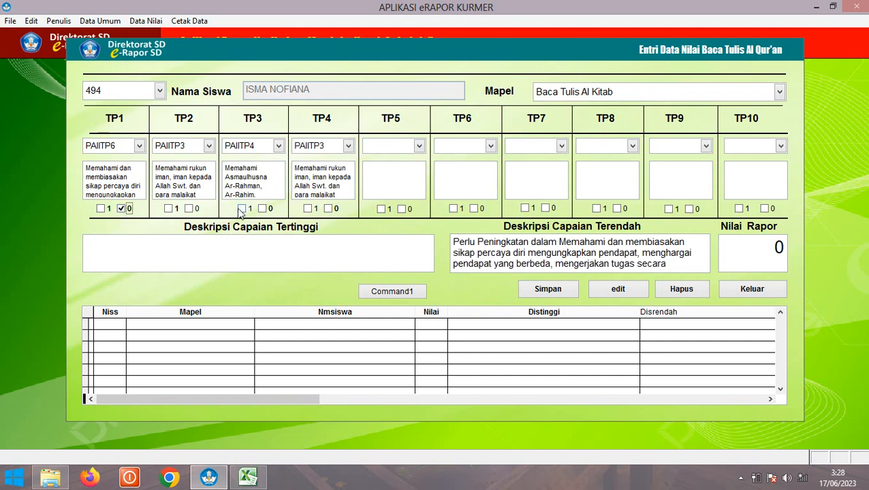
{"action": "left_click", "coordinate": [242, 209]}
{"action": "left_click", "coordinate": [756, 256]}
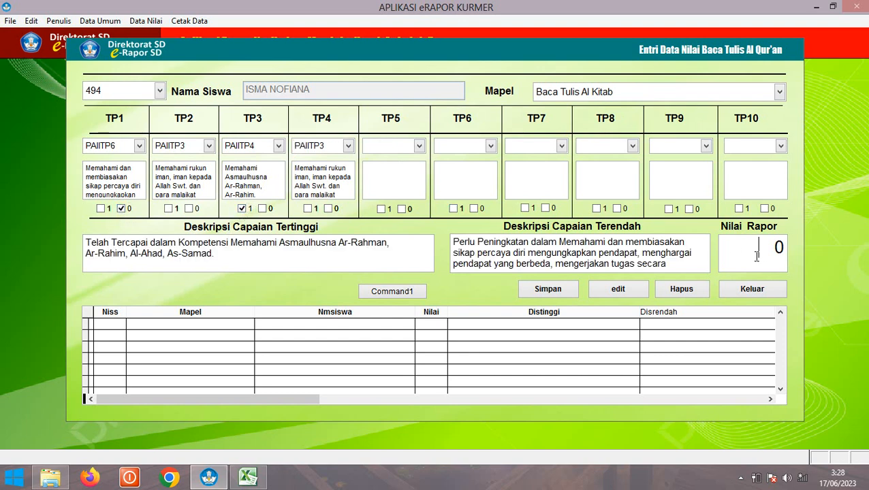
{"action": "key", "text": "Delete"}
{"action": "type", "text": "89"}
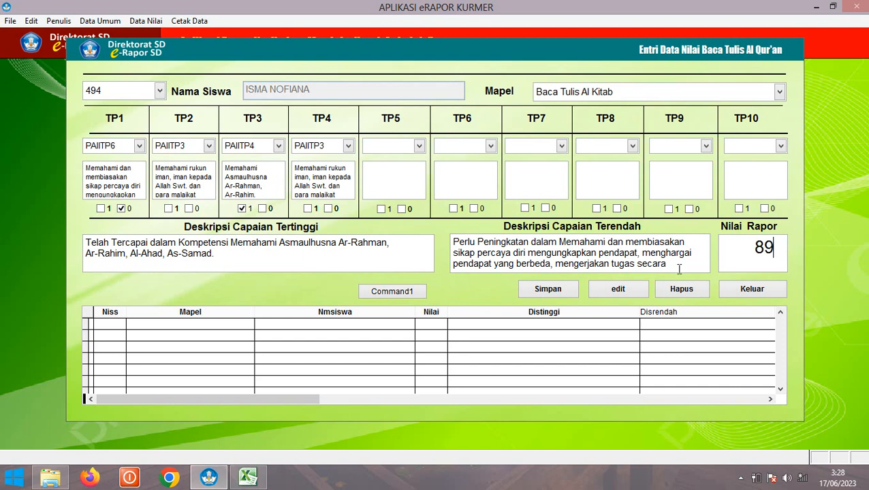
{"action": "left_click", "coordinate": [548, 289]}
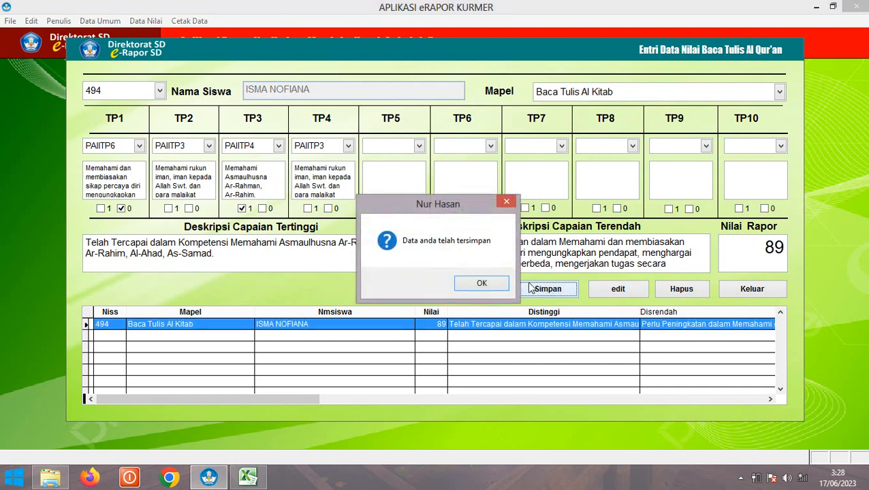
{"action": "left_click", "coordinate": [484, 285]}
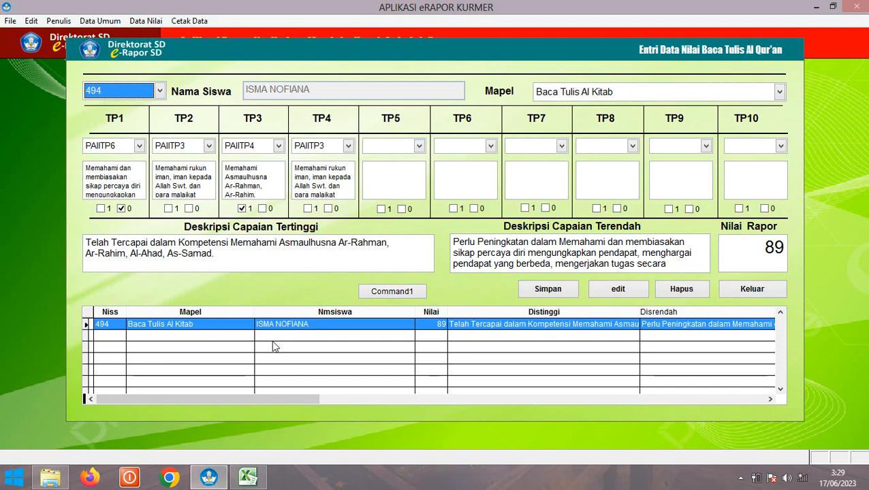
For student 495 in Baca Tulis al qur'an, set TP1–TP4 to PAIITP7, PAIITP3, PAIITP6, PAIITP4
{"action": "left_click", "coordinate": [111, 93]}
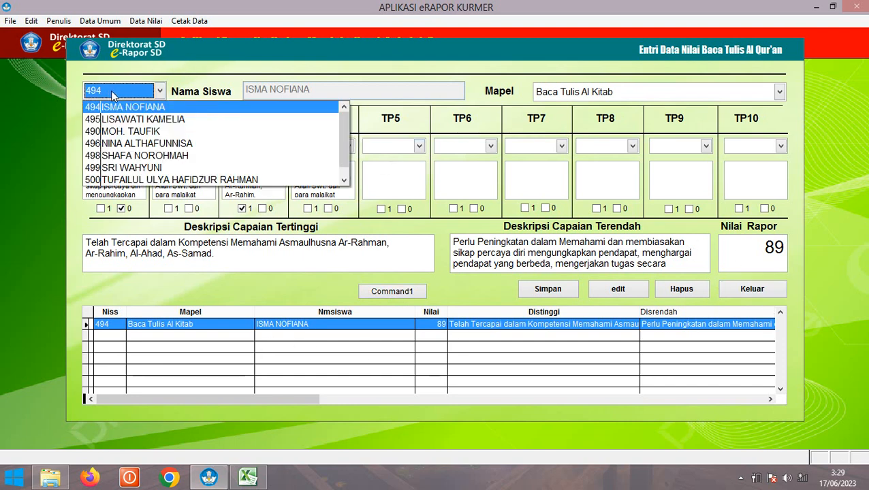
{"action": "left_click", "coordinate": [131, 120]}
{"action": "left_click", "coordinate": [609, 93]}
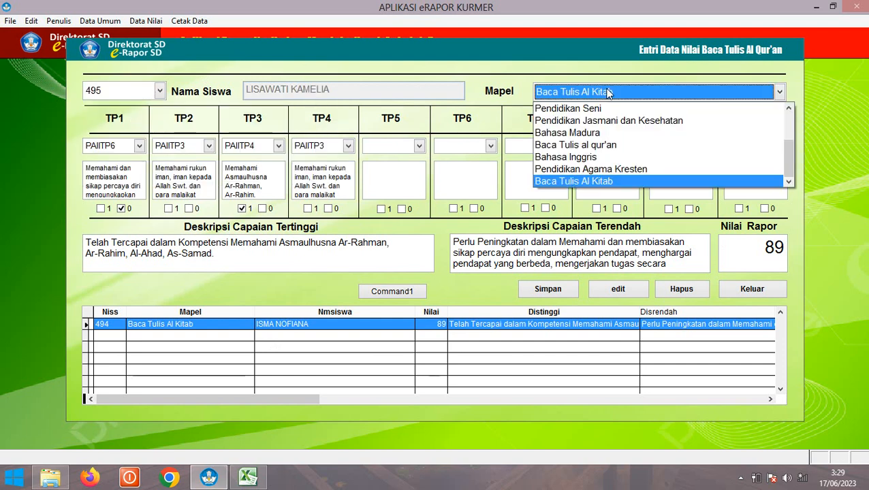
{"action": "left_click", "coordinate": [602, 145]}
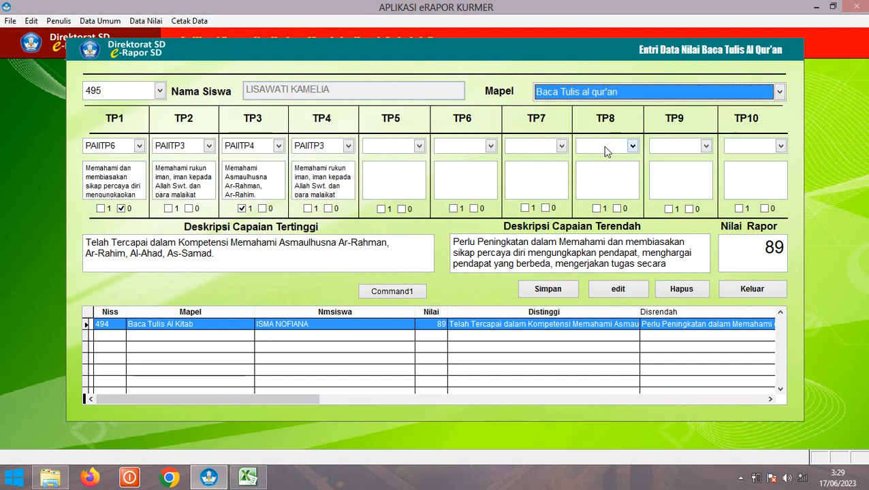
{"action": "left_click", "coordinate": [110, 146]}
{"action": "left_click", "coordinate": [120, 171]}
{"action": "left_click", "coordinate": [177, 147]}
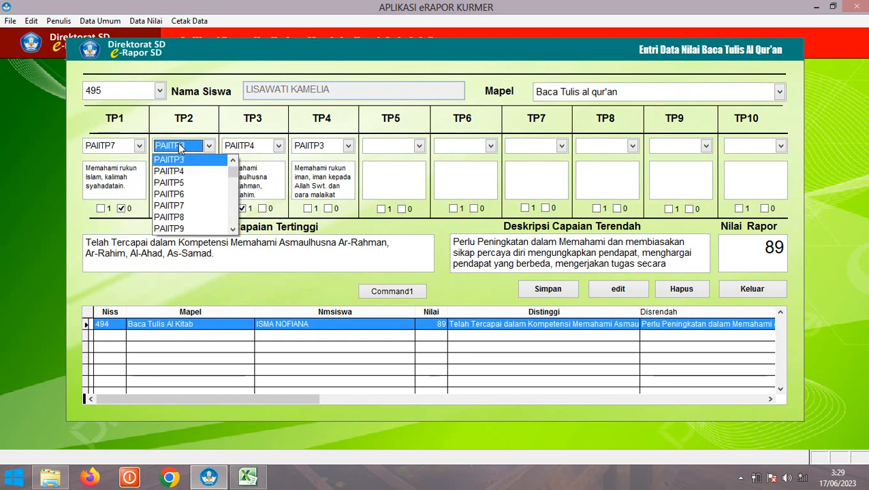
{"action": "left_click", "coordinate": [202, 161]}
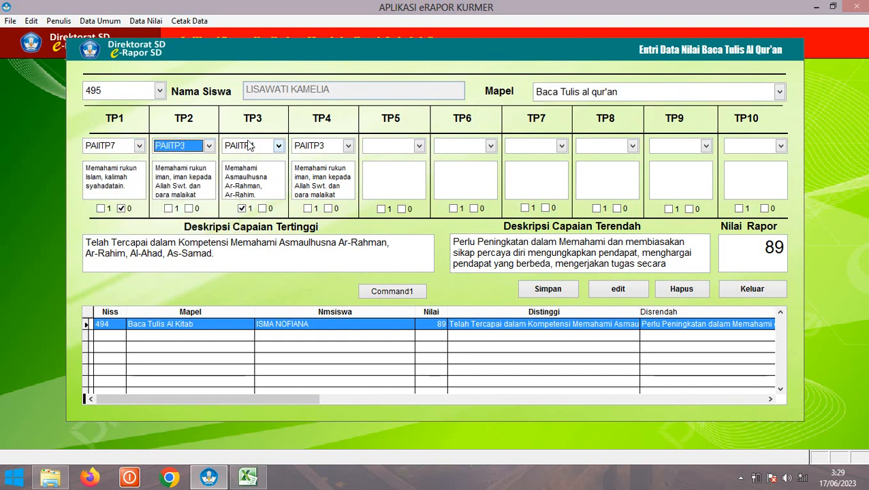
{"action": "left_click", "coordinate": [252, 145]}
{"action": "left_click", "coordinate": [254, 182]}
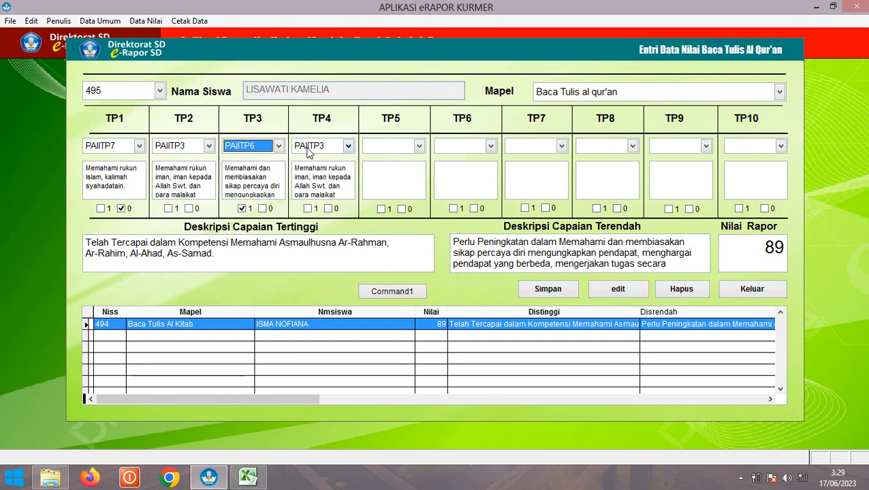
{"action": "left_click", "coordinate": [310, 148]}
{"action": "left_click", "coordinate": [312, 171]}
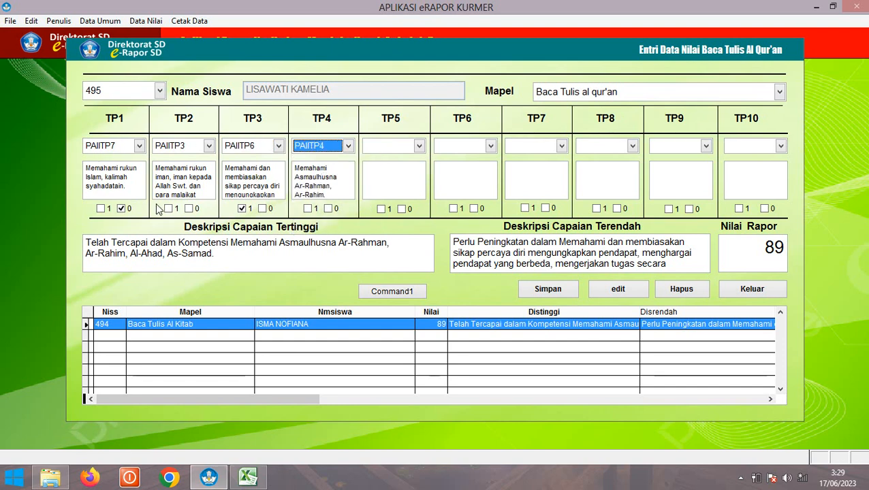
Reset the marks to TP1 achieved and TP2 not achieved, save, and close the form
{"action": "left_click", "coordinate": [122, 208]}
{"action": "left_click", "coordinate": [250, 210]}
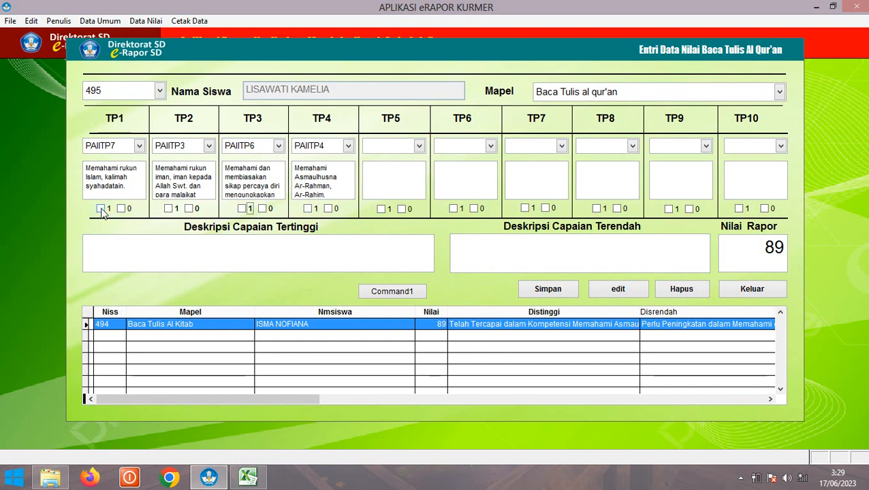
{"action": "left_click", "coordinate": [101, 209]}
{"action": "left_click", "coordinate": [189, 209]}
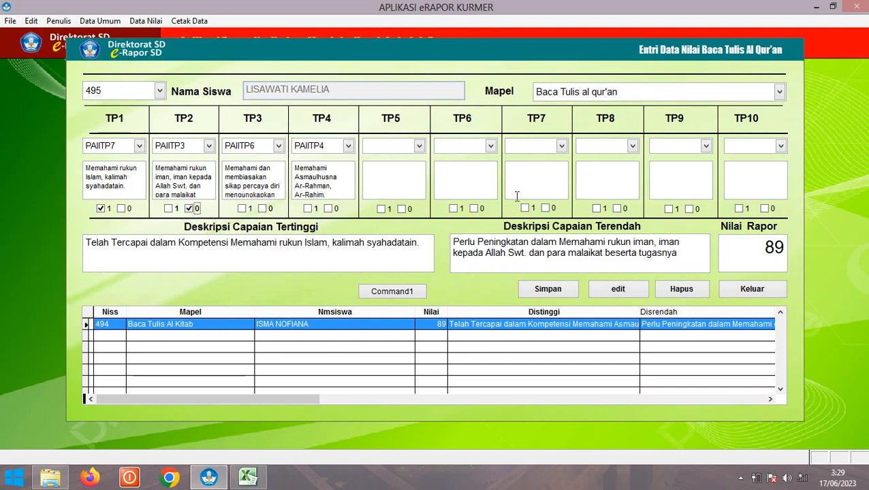
{"action": "left_click", "coordinate": [548, 296]}
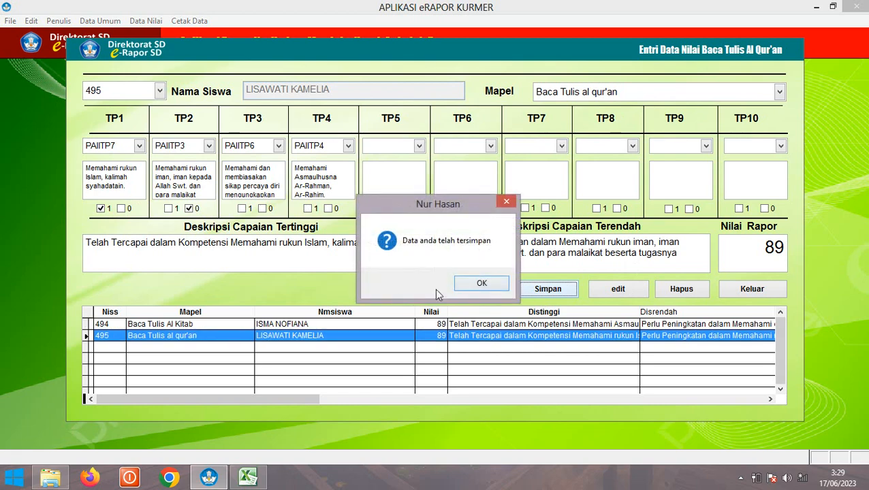
{"action": "left_click", "coordinate": [489, 287]}
{"action": "left_click", "coordinate": [749, 292]}
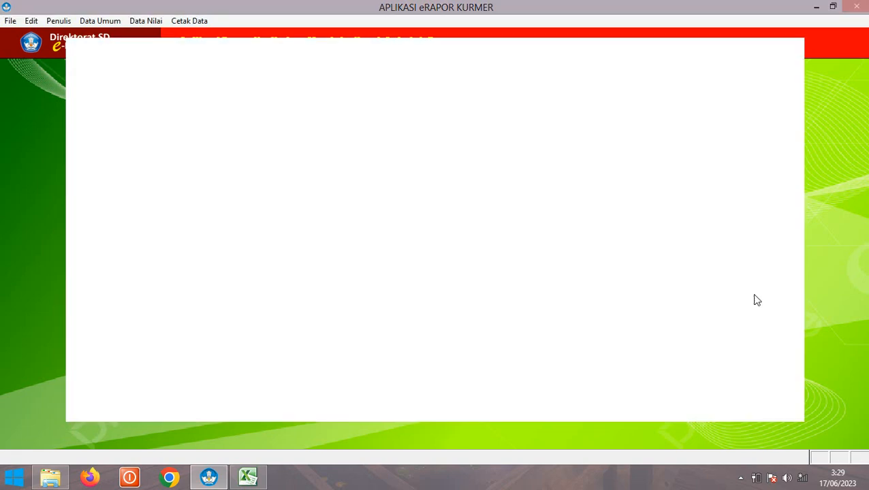
Open the Bahasa Inggris score form for the first student with subject Bahasa Inggris
{"action": "left_click", "coordinate": [134, 22]}
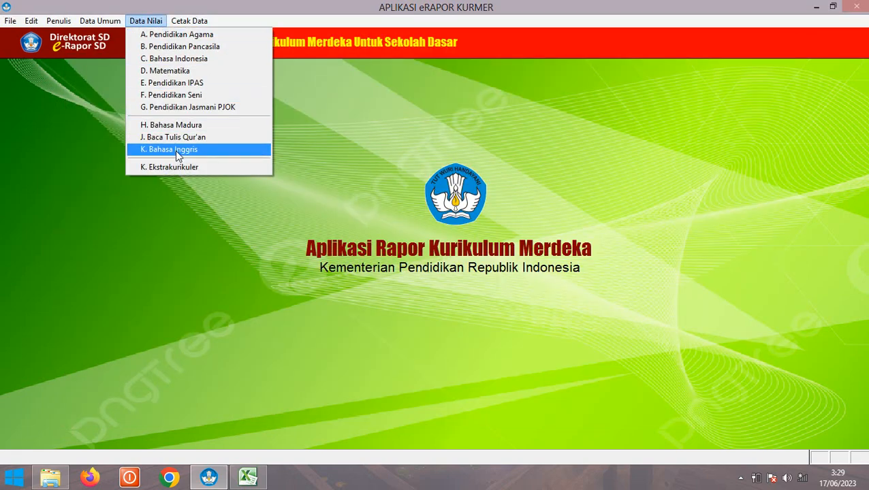
{"action": "left_click", "coordinate": [175, 150]}
{"action": "left_click", "coordinate": [116, 96]}
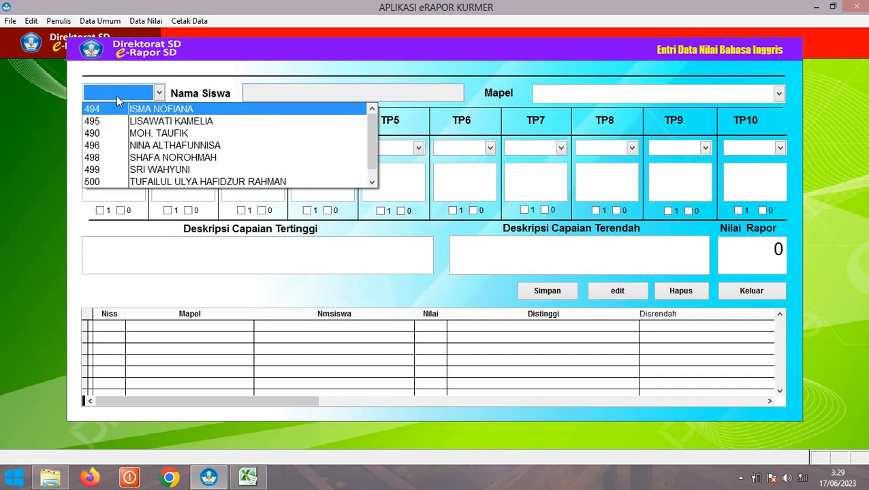
{"action": "left_click", "coordinate": [161, 113]}
{"action": "left_click", "coordinate": [551, 95]}
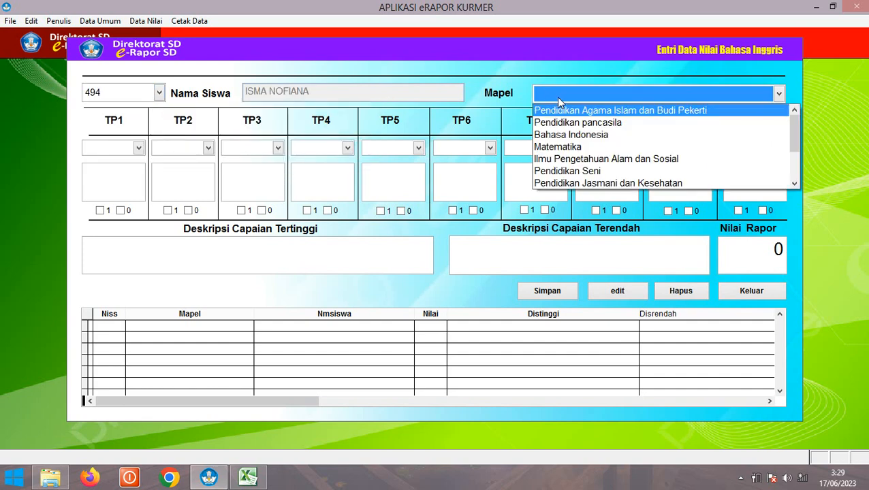
{"action": "scroll", "coordinate": [792, 184], "scroll_direction": "down", "scroll_amount": 5}
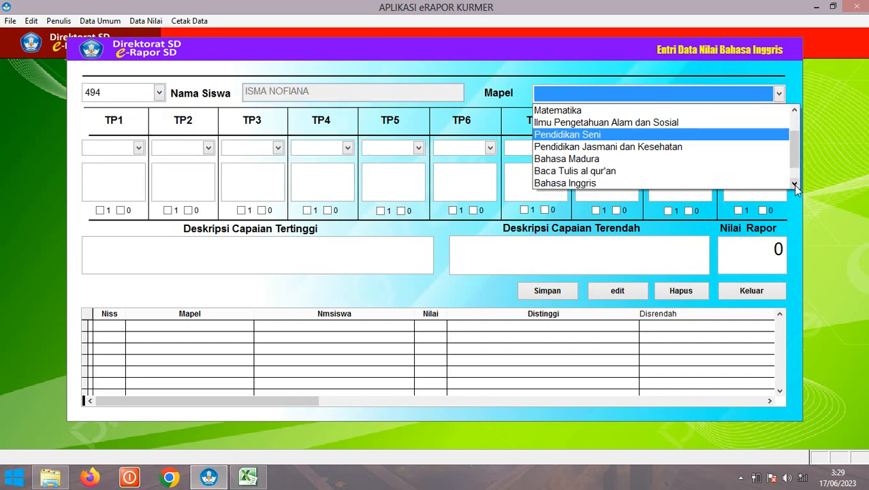
{"action": "left_click", "coordinate": [611, 163]}
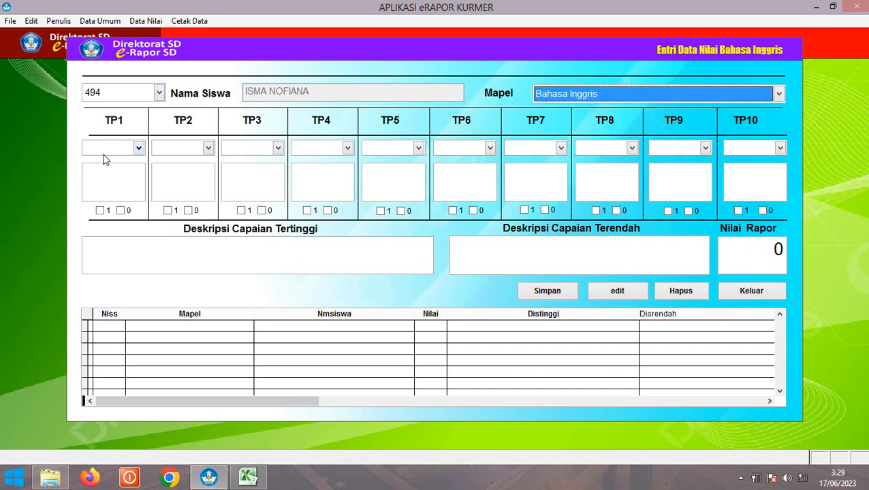
Set objectives TP1–TP4 to PAIITP3, PAIITP2, PAIITP2 and PAIITP3
{"action": "left_click", "coordinate": [102, 152]}
{"action": "left_click", "coordinate": [119, 185]}
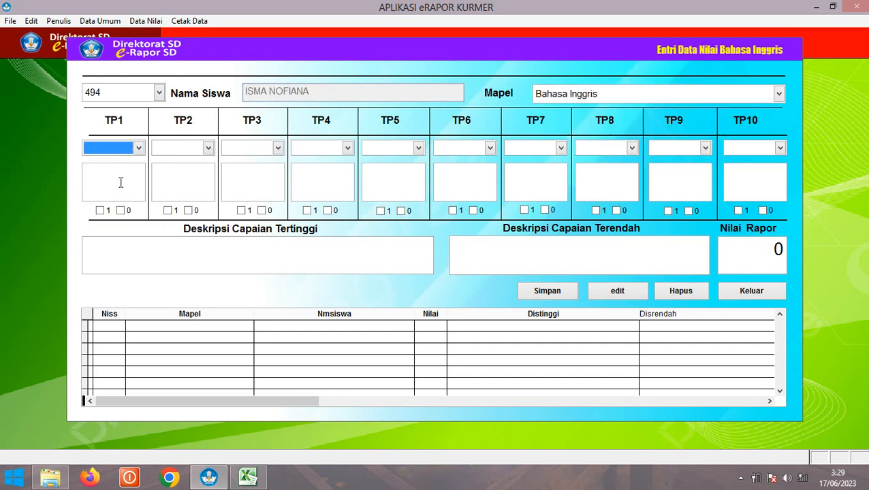
{"action": "left_click", "coordinate": [178, 148]}
{"action": "left_click", "coordinate": [267, 149]}
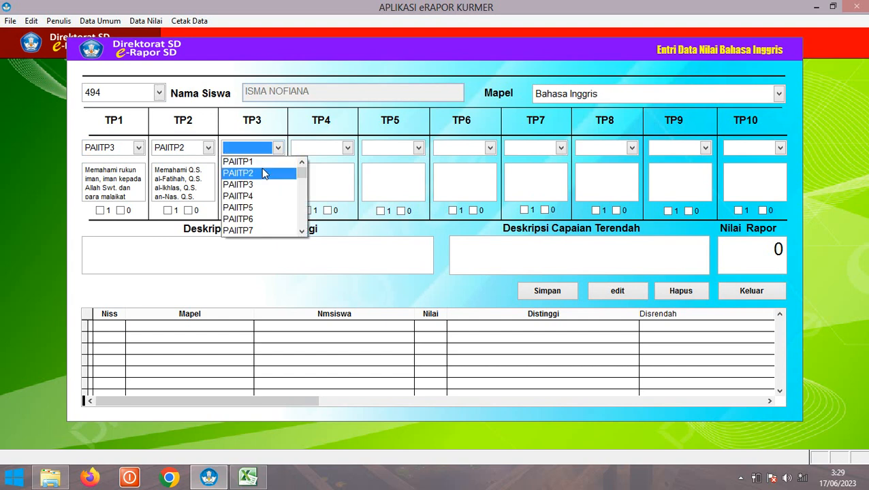
{"action": "left_click", "coordinate": [265, 173]}
{"action": "left_click", "coordinate": [320, 149]}
{"action": "left_click", "coordinate": [324, 185]}
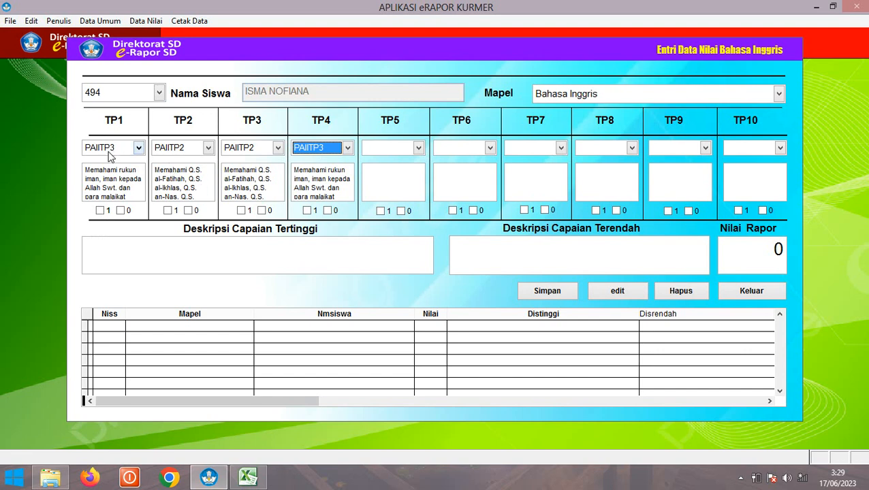
Mark TP1 achieved and TP3 not achieved, enter report score 78, and save
{"action": "left_click", "coordinate": [100, 211]}
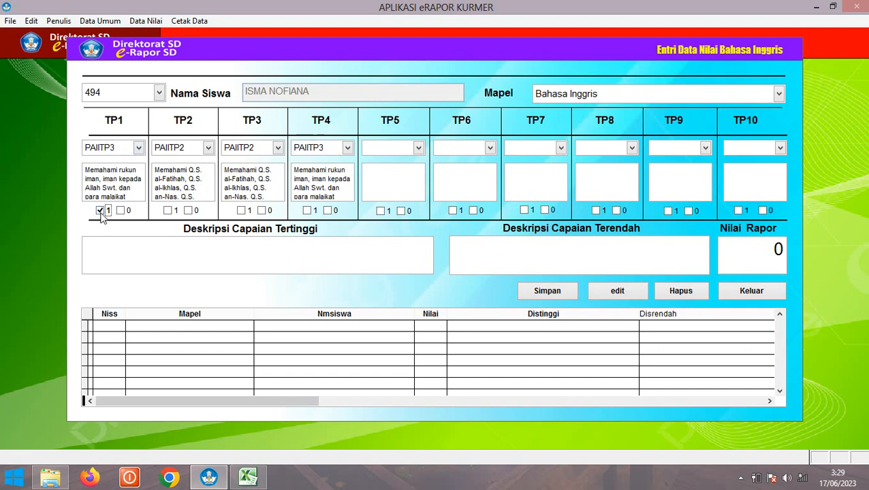
{"action": "left_click", "coordinate": [262, 211]}
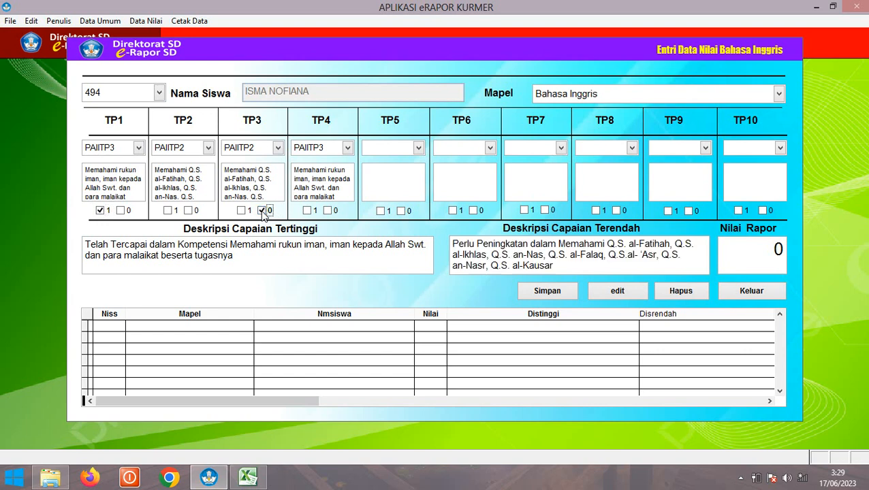
{"action": "left_click", "coordinate": [728, 252]}
{"action": "type", "text": "78"}
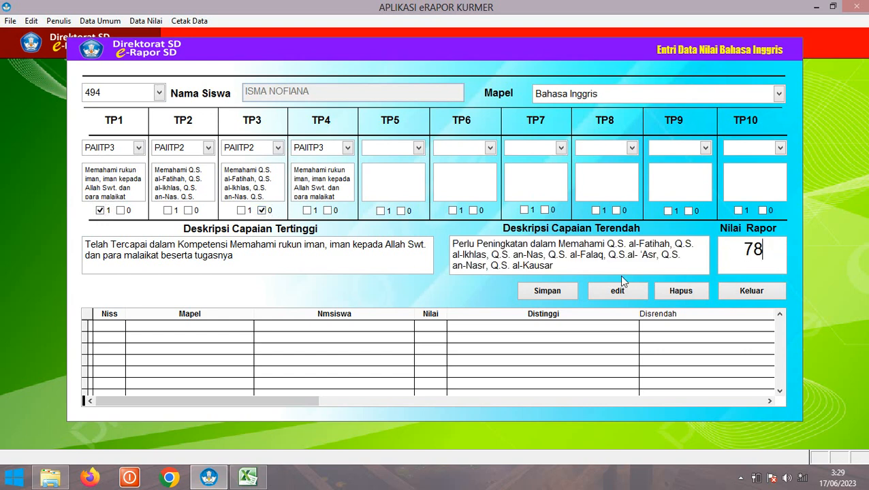
{"action": "left_click", "coordinate": [551, 291]}
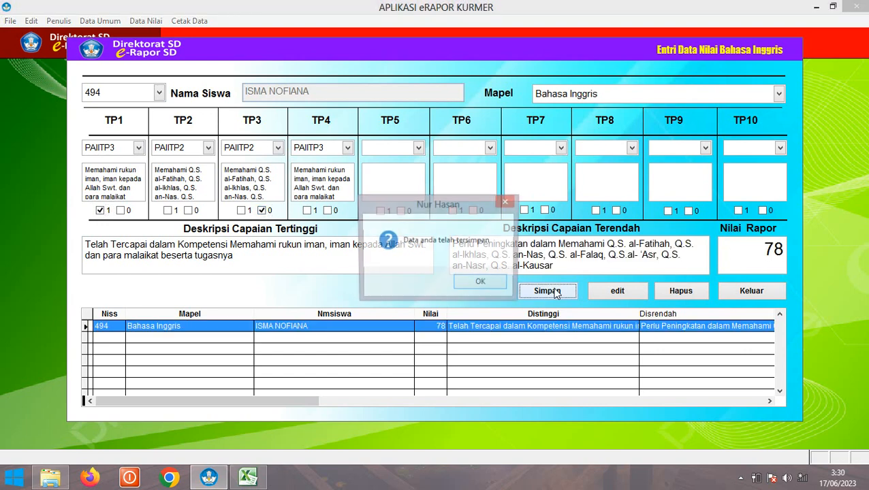
{"action": "left_click", "coordinate": [481, 282]}
For student 495, mark TP1 not achieved and TP3 achieved, save, and close the form
{"action": "left_click", "coordinate": [99, 211]}
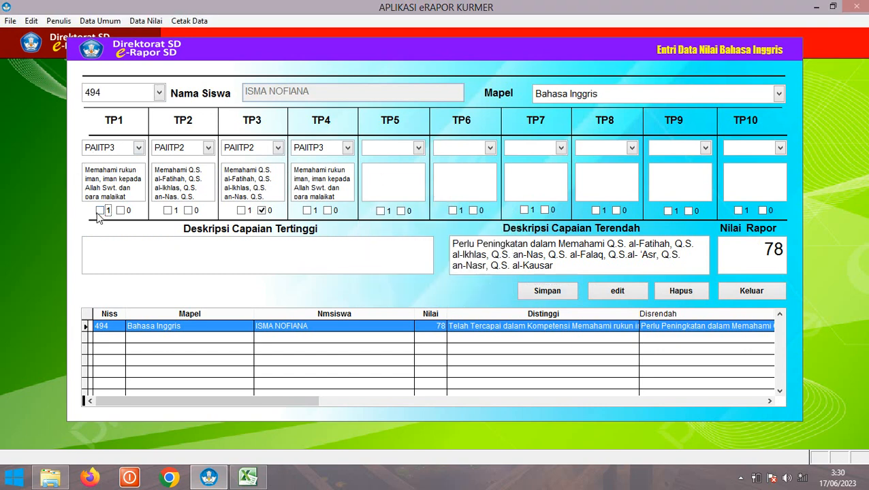
{"action": "left_click", "coordinate": [263, 211]}
{"action": "left_click", "coordinate": [116, 91]}
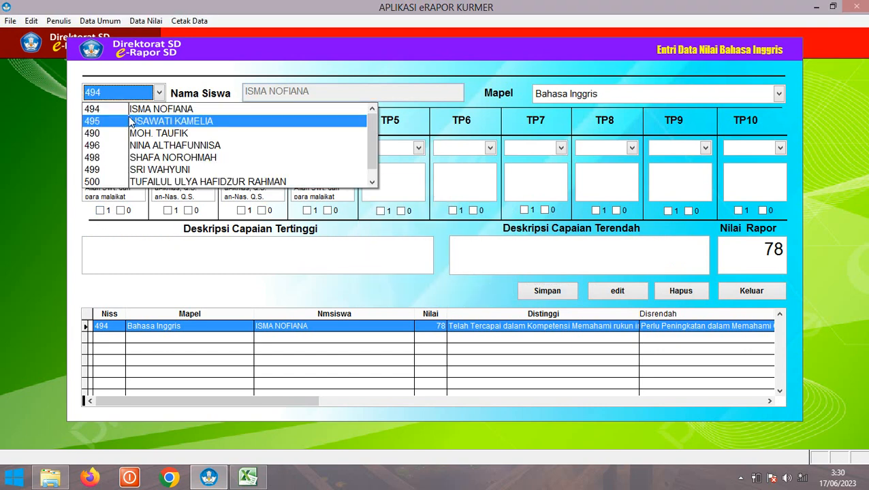
{"action": "left_click", "coordinate": [225, 120]}
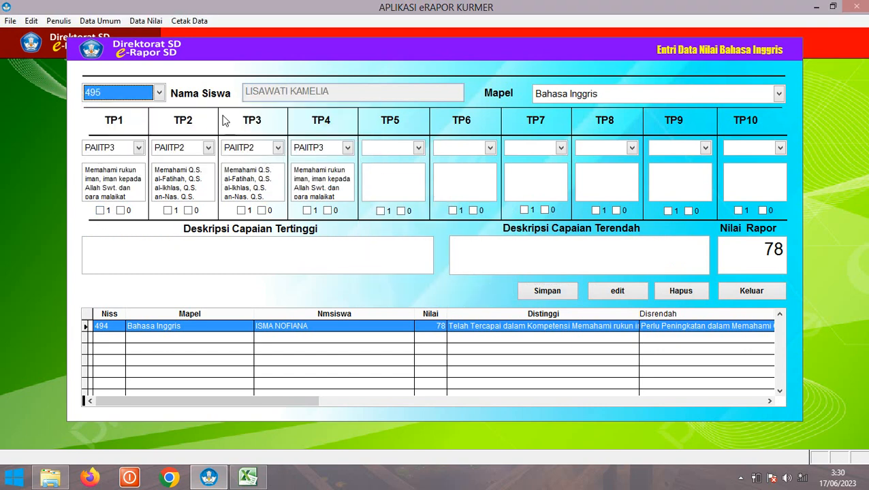
{"action": "left_click", "coordinate": [122, 212]}
{"action": "left_click", "coordinate": [241, 211]}
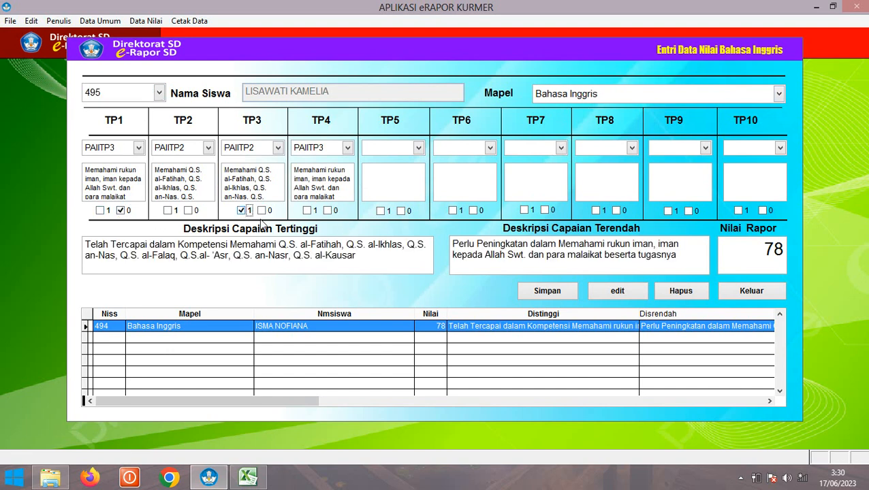
{"action": "left_click", "coordinate": [549, 291]}
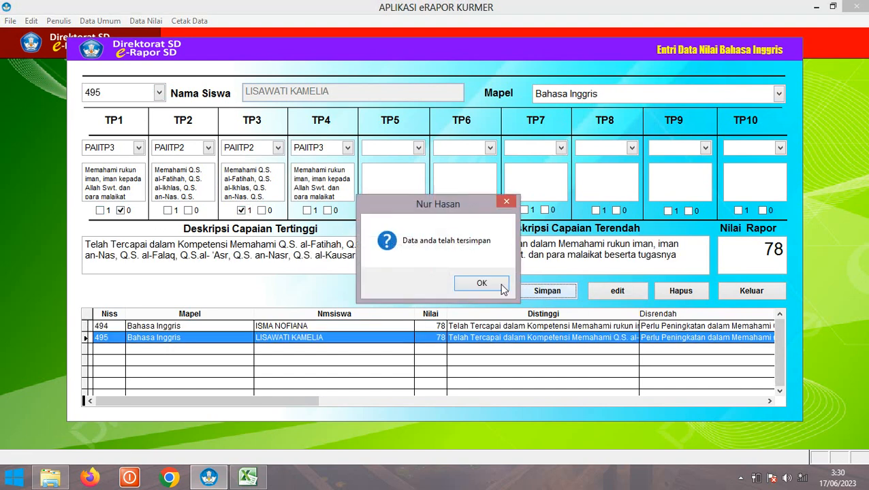
{"action": "left_click", "coordinate": [481, 285]}
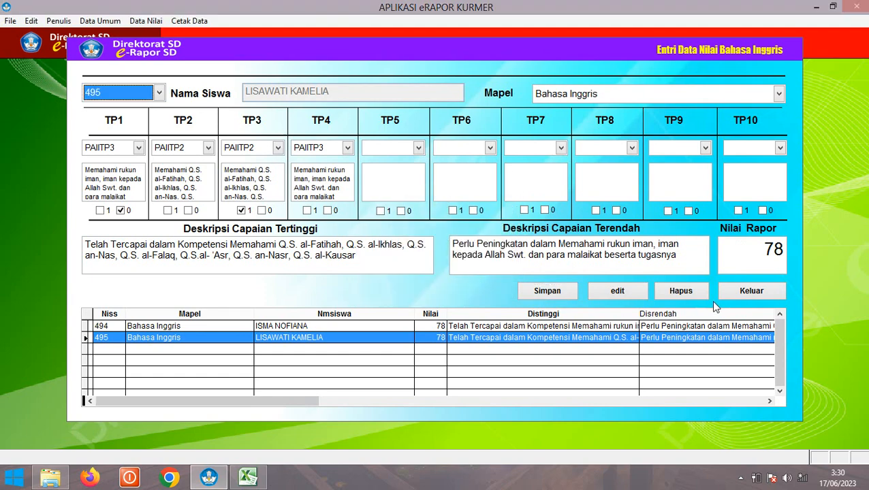
{"action": "left_click", "coordinate": [751, 291]}
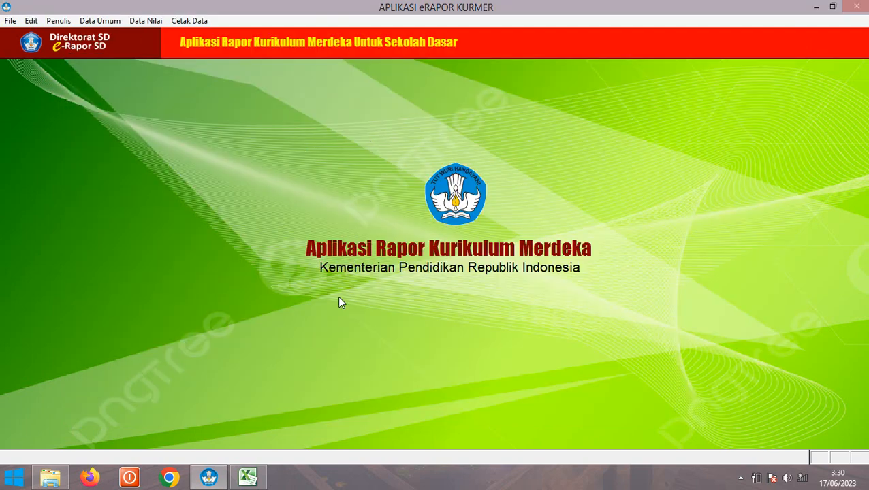
In the extracurricular form, choose student 494 and Kepramukaan as activity 1, then begin its note
{"action": "left_click", "coordinate": [134, 21]}
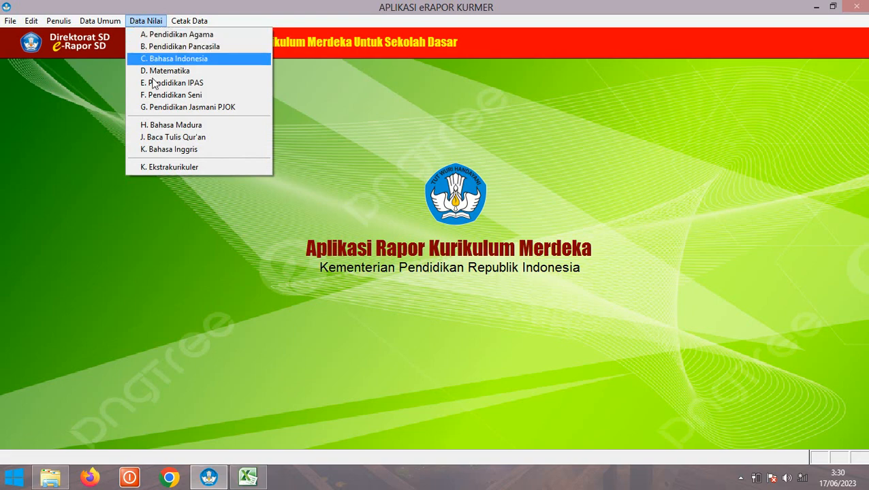
{"action": "left_click", "coordinate": [174, 167]}
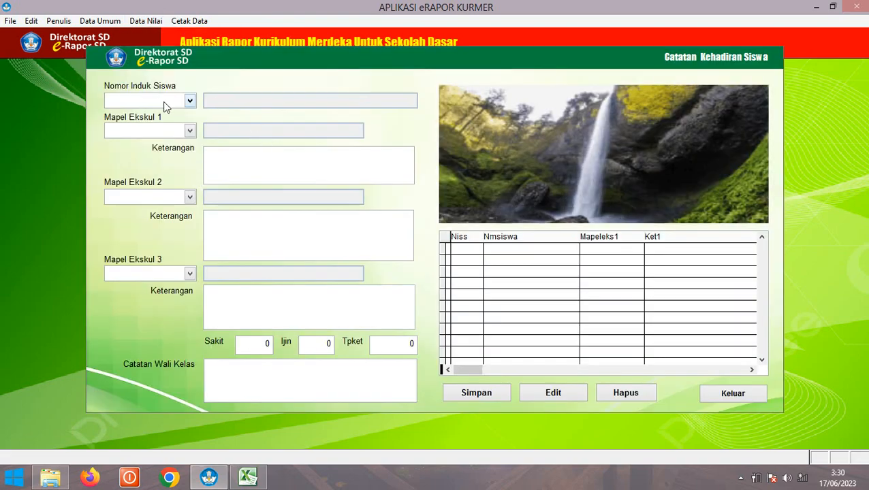
{"action": "left_click", "coordinate": [164, 103]}
{"action": "left_click", "coordinate": [165, 113]}
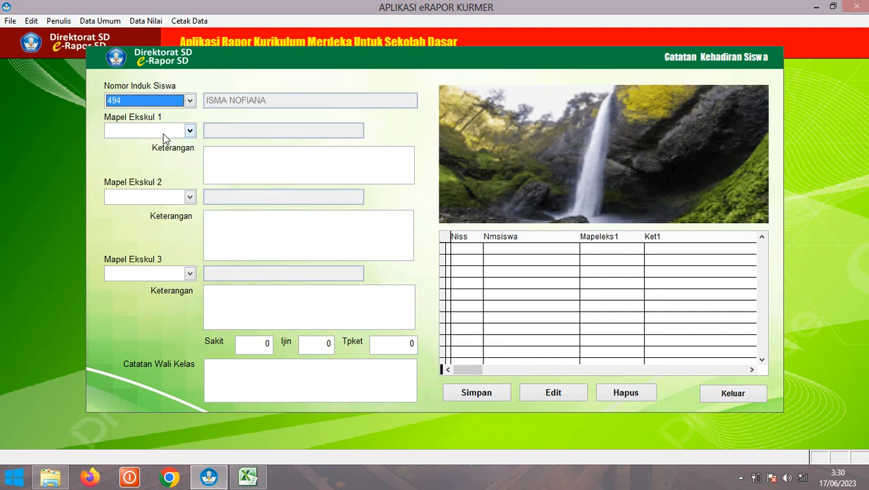
{"action": "left_click", "coordinate": [159, 131]}
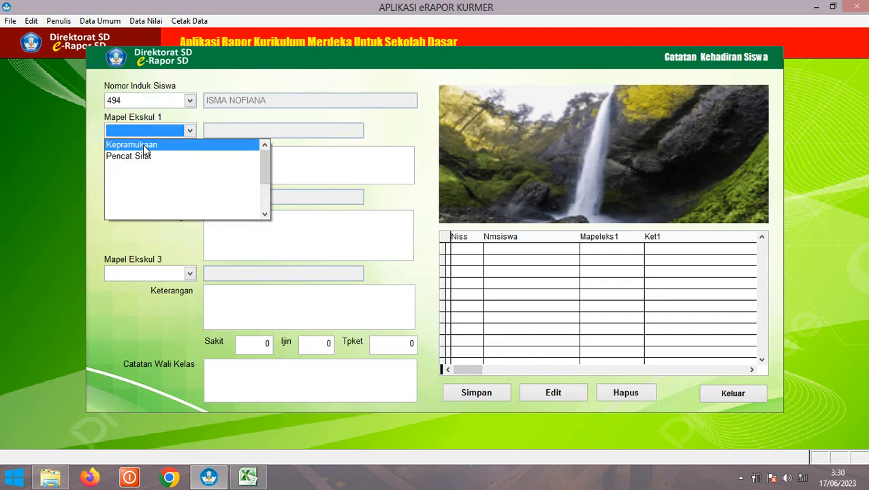
{"action": "left_click", "coordinate": [152, 144]}
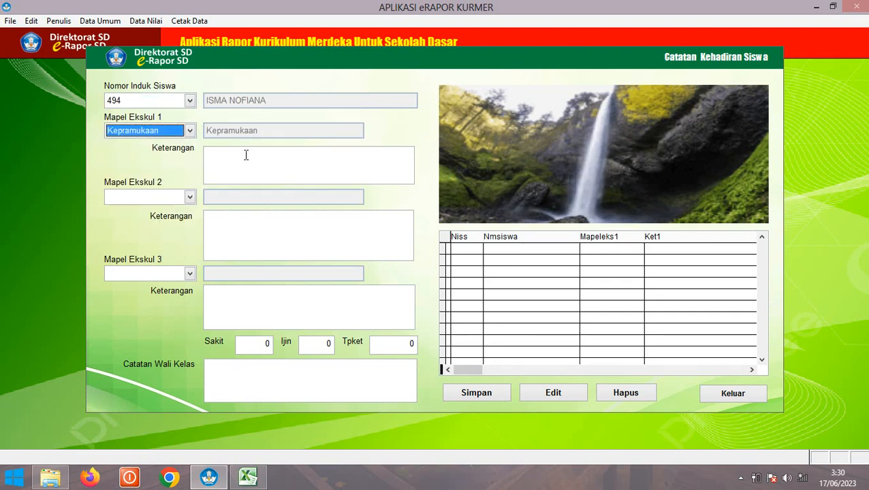
{"action": "left_click", "coordinate": [245, 160]}
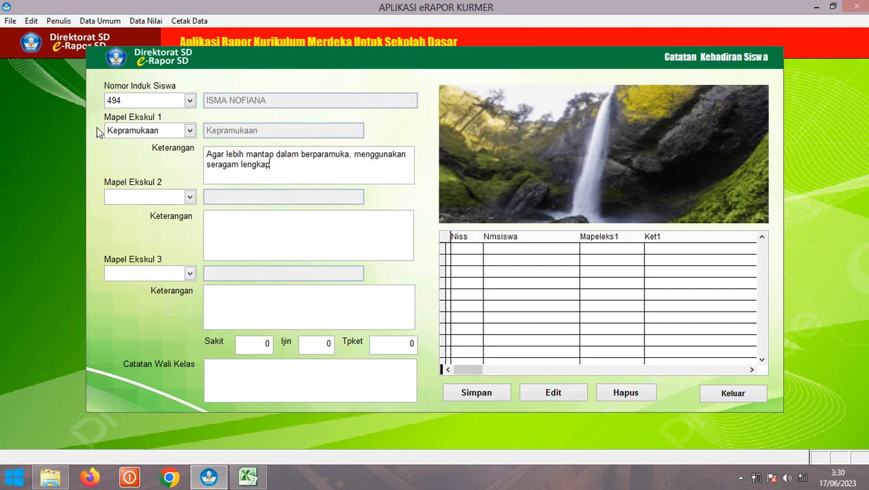
Set activity 2 to Pencat Silat with a copied note edited to mention 'Pencak silat'
{"action": "left_click", "coordinate": [151, 198]}
{"action": "left_click", "coordinate": [147, 223]}
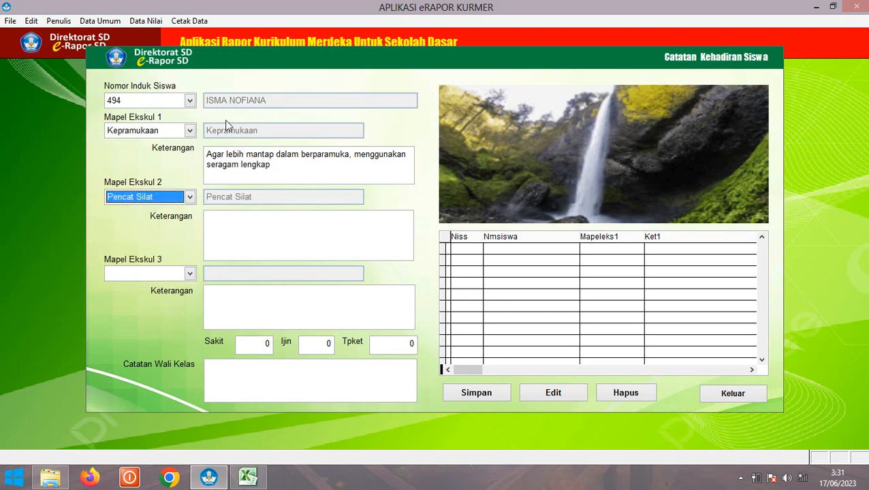
{"action": "left_click", "coordinate": [214, 224]}
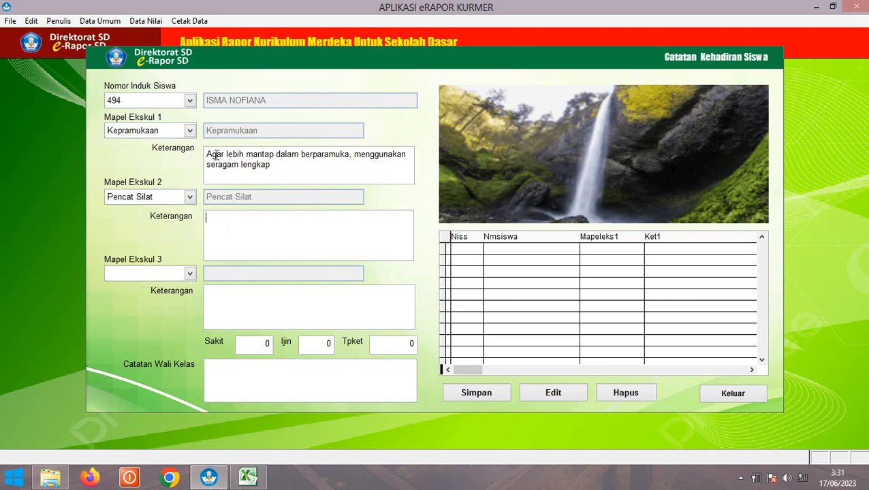
{"action": "left_click_drag", "start_coordinate": [207, 156], "coordinate": [273, 172]}
{"action": "key", "text": "ctrl+c"}
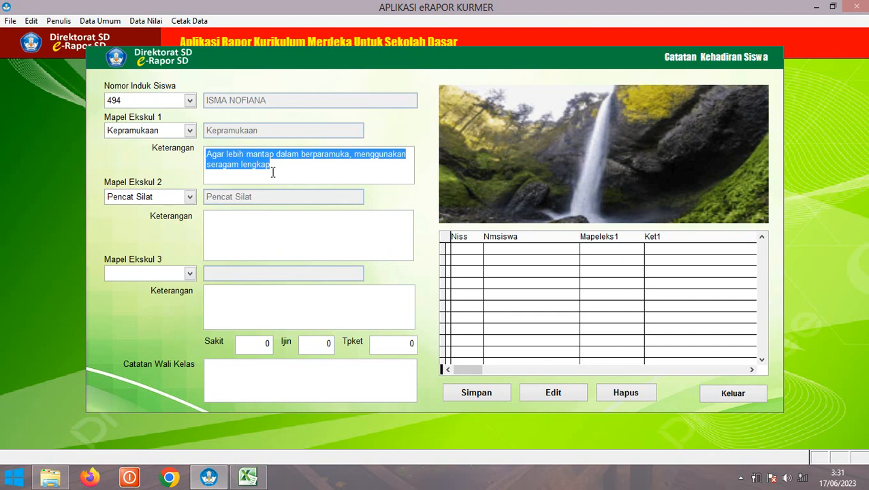
{"action": "left_click", "coordinate": [236, 231]}
{"action": "key", "text": "ctrl+v"}
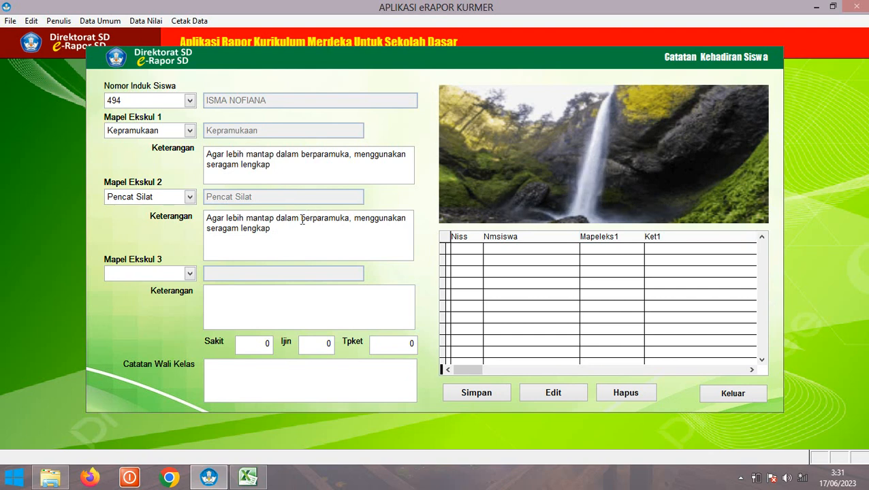
{"action": "left_click_drag", "start_coordinate": [302, 219], "coordinate": [351, 223]}
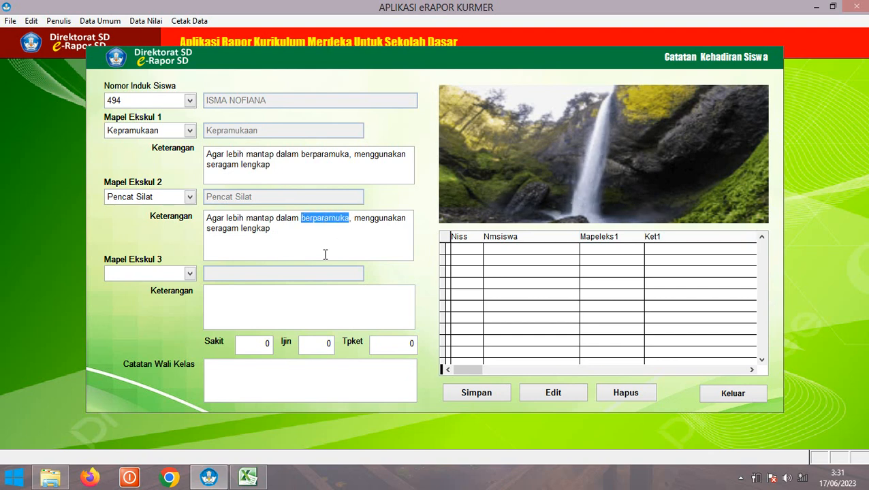
{"action": "type", "text": "Penca"}
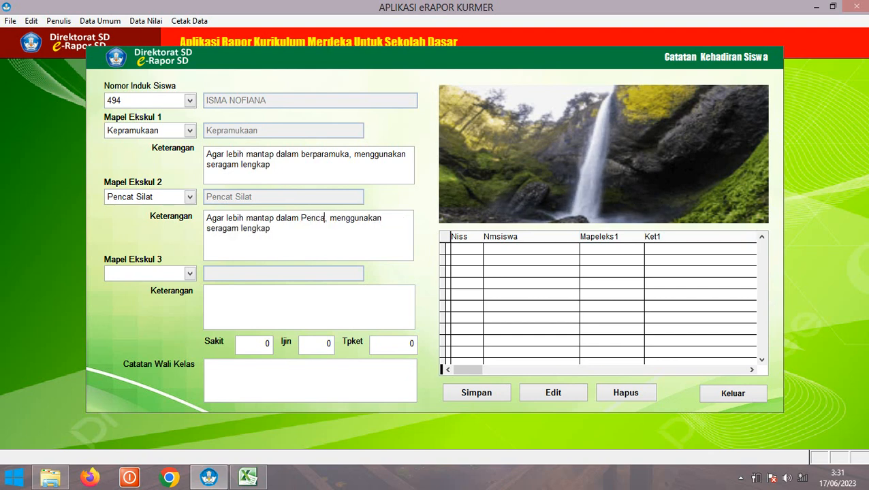
{"action": "type", "text": "k silat"}
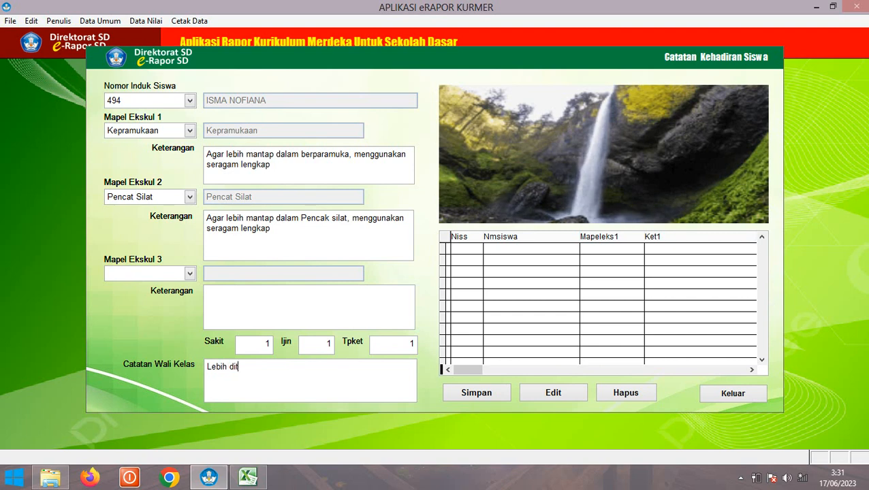
{"action": "type", "text": "kan dalam be"}
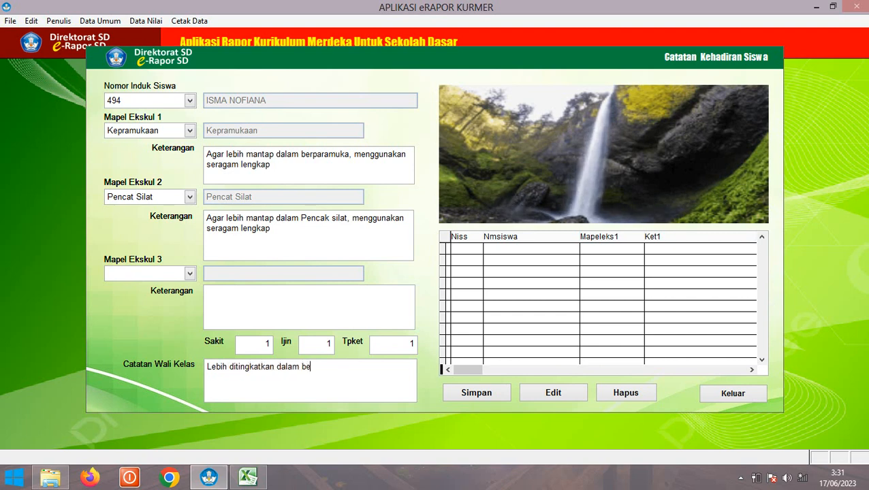
{"action": "type", "text": "lajar"}
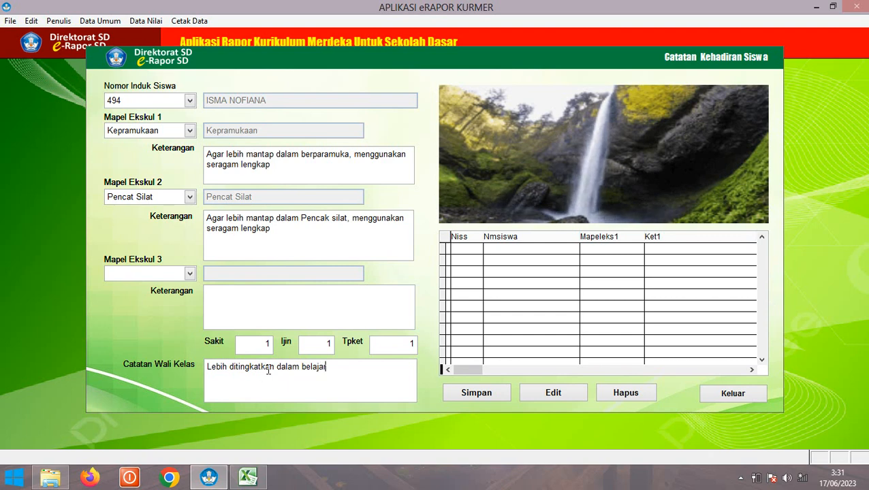
Save the extracurricular record for students 494 and 495, then close the form
{"action": "left_click", "coordinate": [480, 395]}
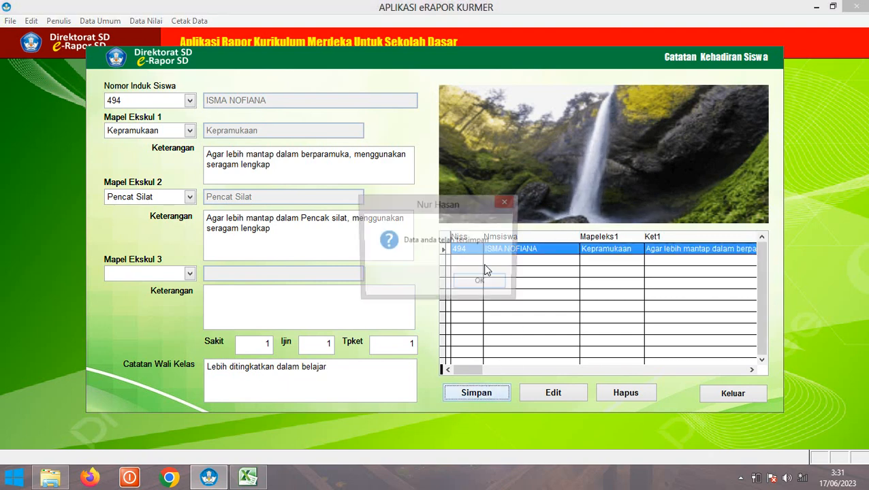
{"action": "left_click", "coordinate": [469, 285]}
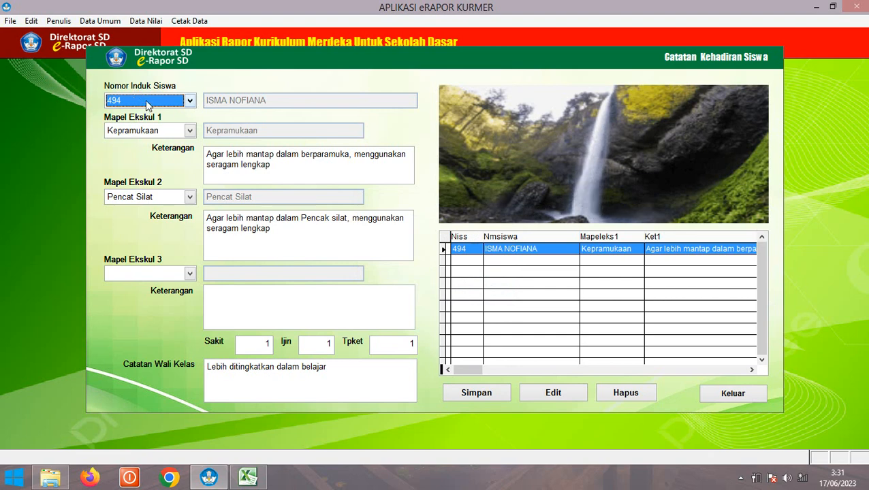
{"action": "left_click", "coordinate": [146, 103]}
{"action": "left_click", "coordinate": [155, 126]}
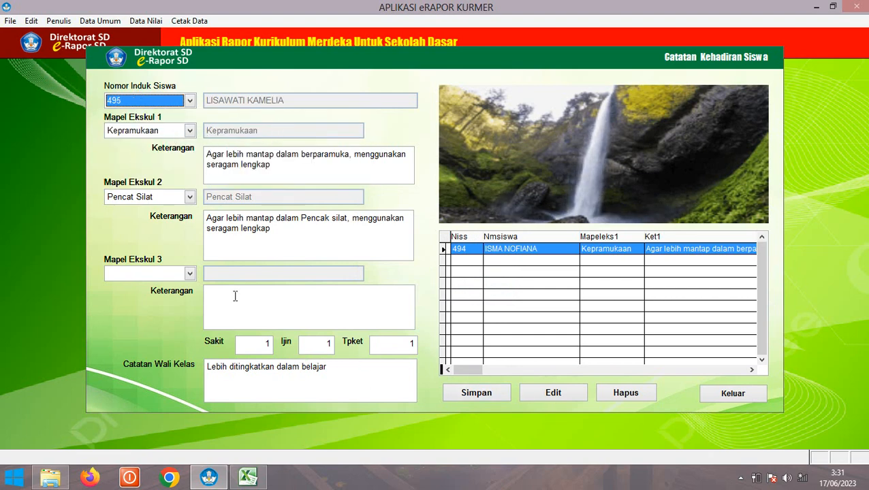
{"action": "left_click", "coordinate": [473, 393]}
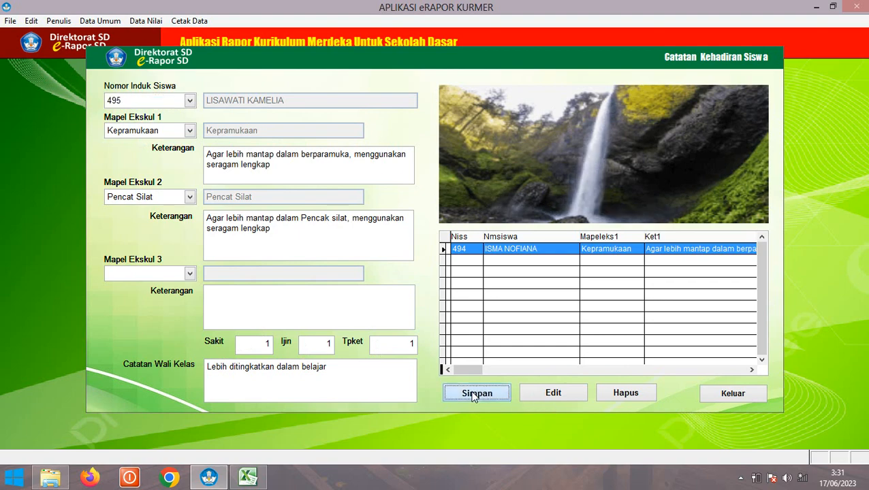
{"action": "left_click", "coordinate": [480, 281]}
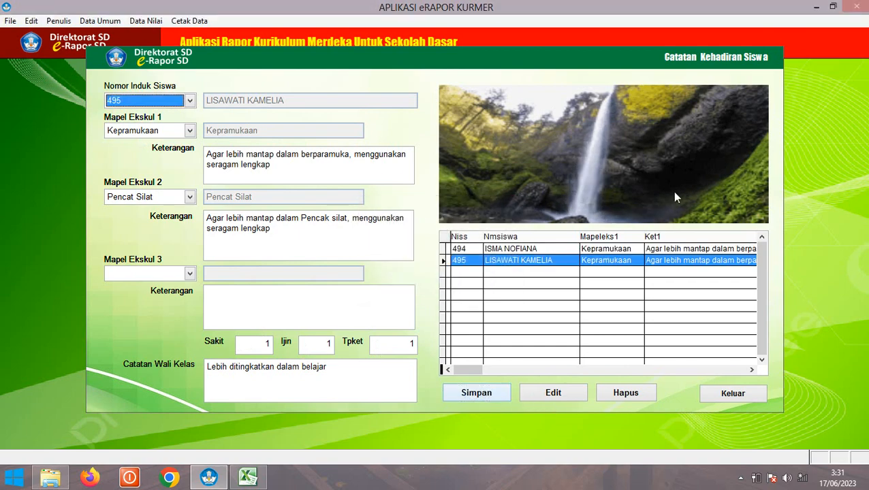
{"action": "left_click", "coordinate": [724, 395]}
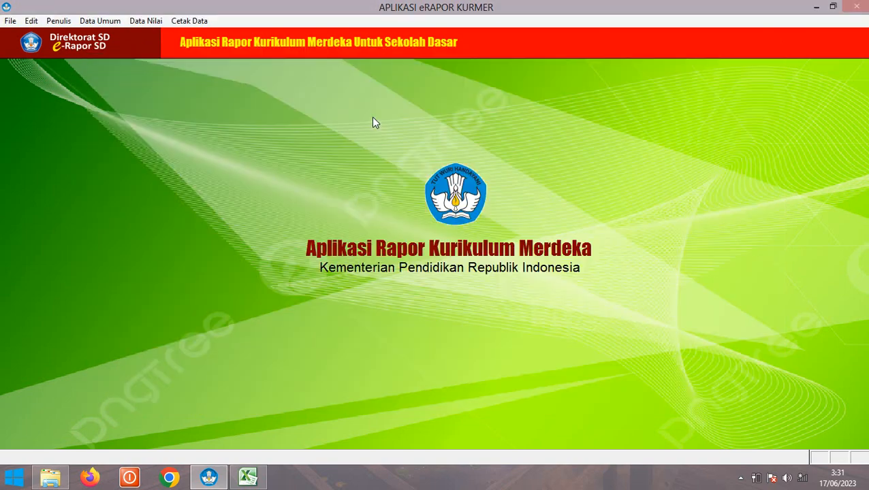
Generate the school data and report cover preview and scroll through page 1
{"action": "left_click", "coordinate": [183, 22]}
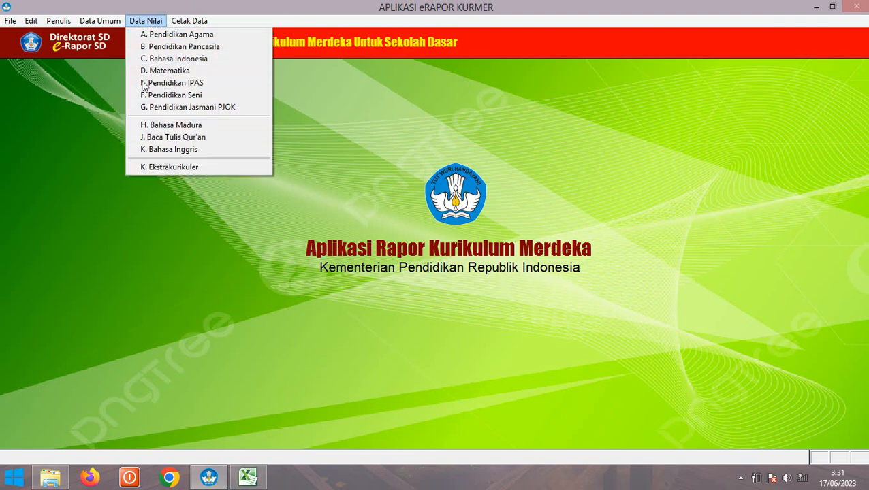
{"action": "mouse_move", "coordinate": [105, 17]}
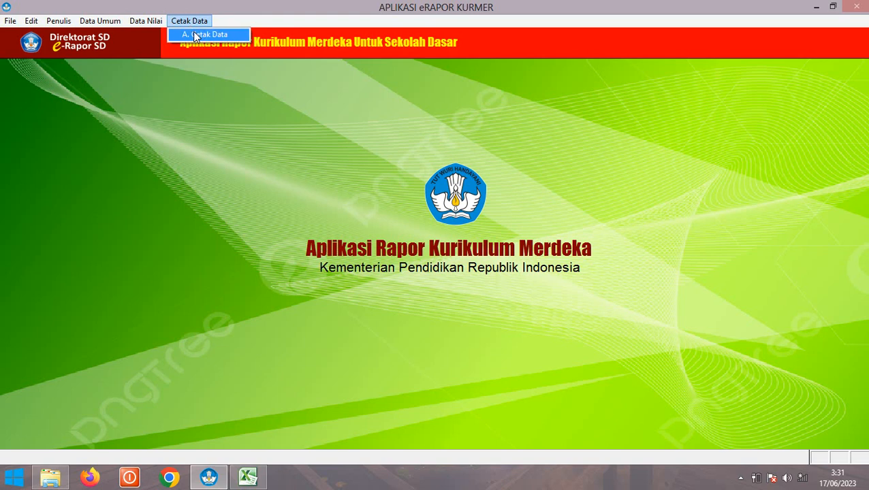
{"action": "left_click", "coordinate": [192, 31]}
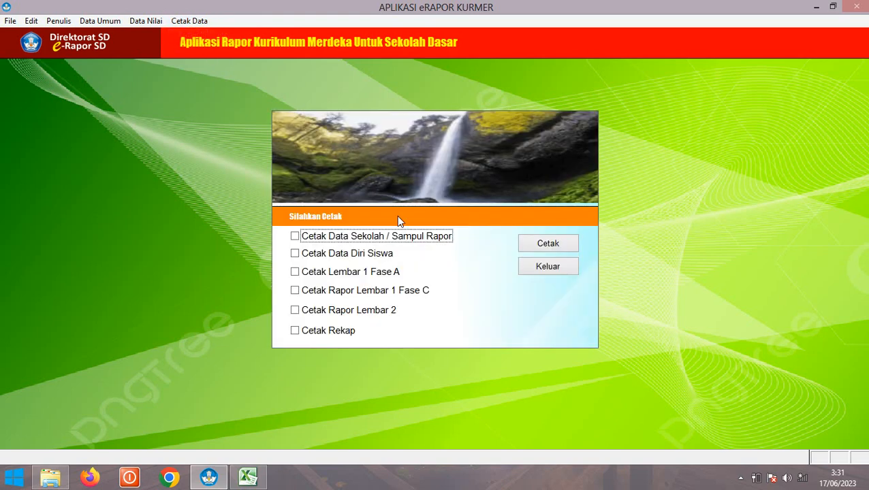
{"action": "left_click", "coordinate": [295, 237]}
{"action": "left_click", "coordinate": [543, 243]}
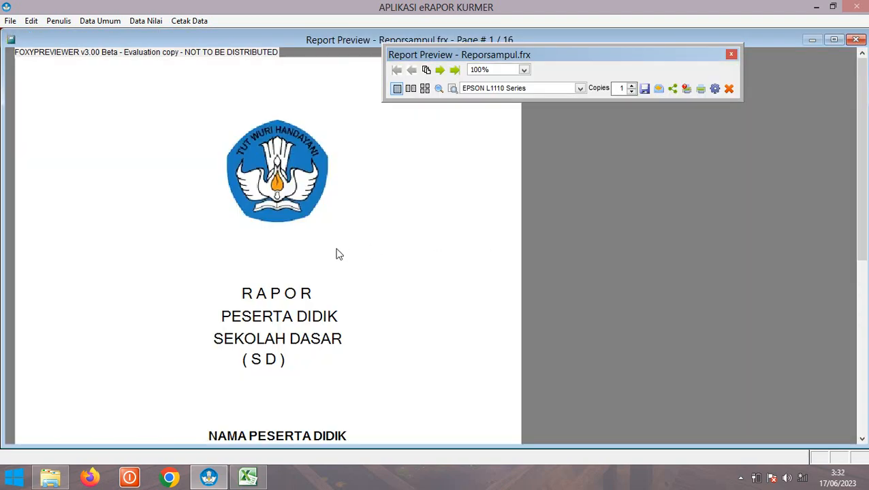
{"action": "scroll", "coordinate": [339, 254], "scroll_direction": "down", "scroll_amount": 5}
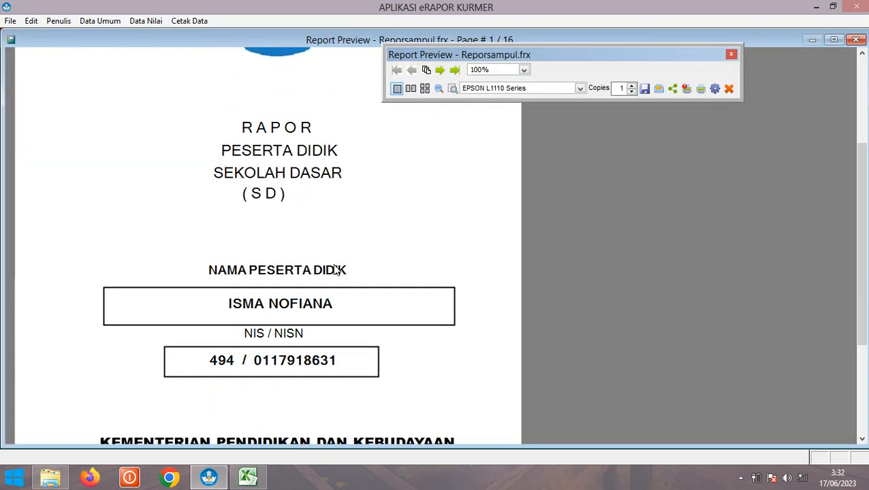
{"action": "scroll", "coordinate": [335, 271], "scroll_direction": "down", "scroll_amount": 3}
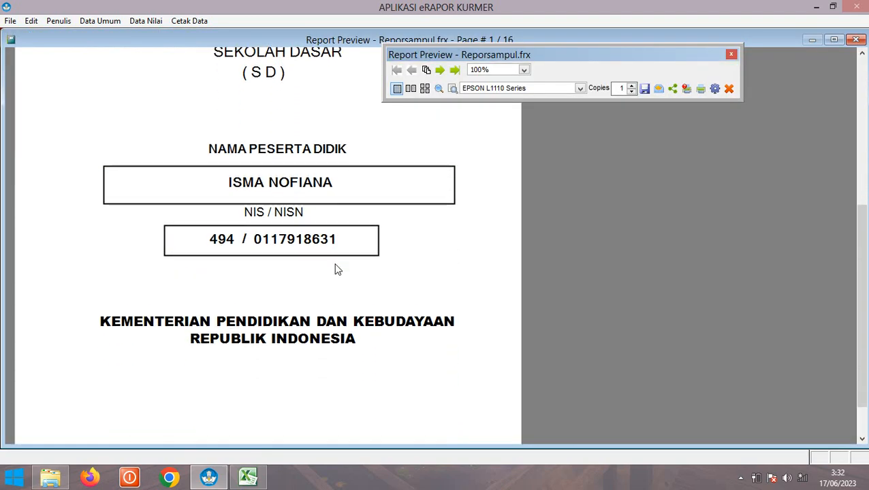
{"action": "scroll", "coordinate": [338, 262], "scroll_direction": "down", "scroll_amount": 1}
{"action": "scroll", "coordinate": [341, 241], "scroll_direction": "up", "scroll_amount": 4}
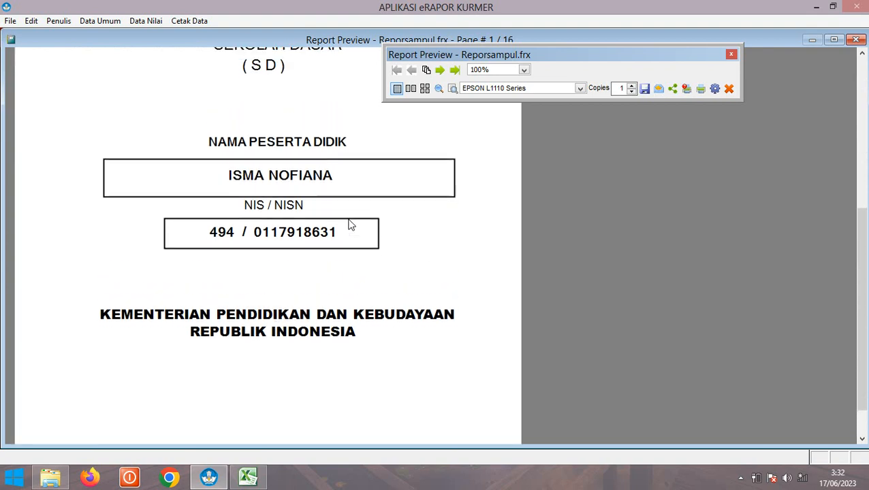
{"action": "scroll", "coordinate": [348, 224], "scroll_direction": "up", "scroll_amount": 2}
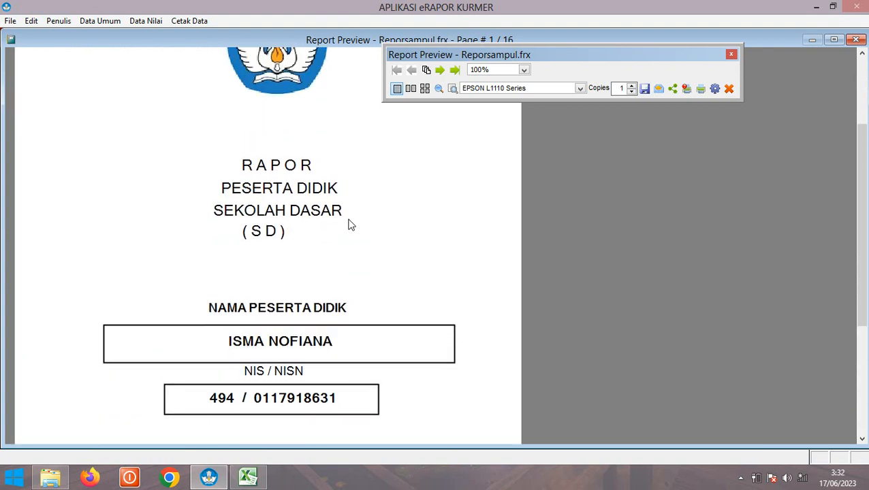
Advance to page 2 of the cover preview and scroll through it
{"action": "left_click", "coordinate": [440, 71]}
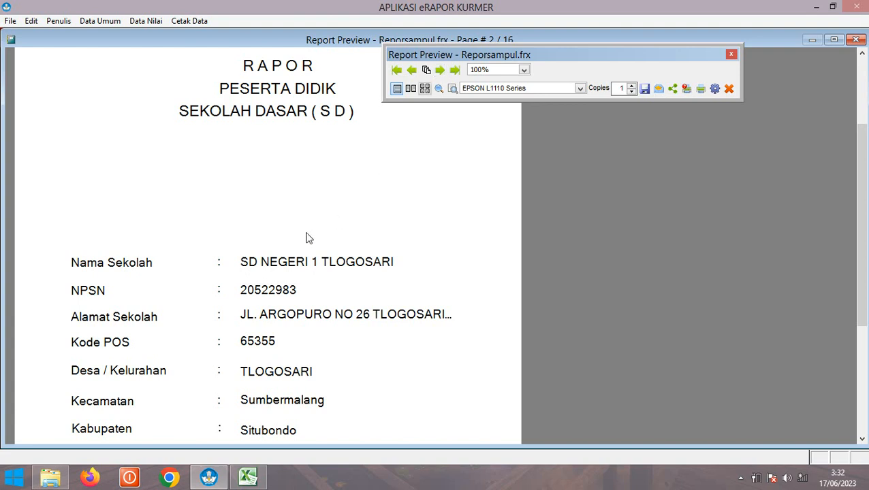
{"action": "scroll", "coordinate": [307, 235], "scroll_direction": "up", "scroll_amount": 1}
{"action": "scroll", "coordinate": [306, 230], "scroll_direction": "down", "scroll_amount": 3}
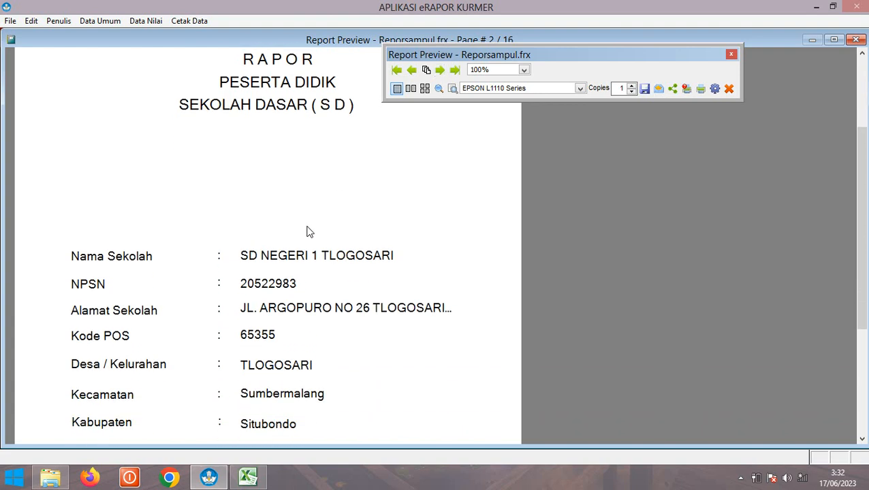
{"action": "scroll", "coordinate": [307, 232], "scroll_direction": "down", "scroll_amount": 3}
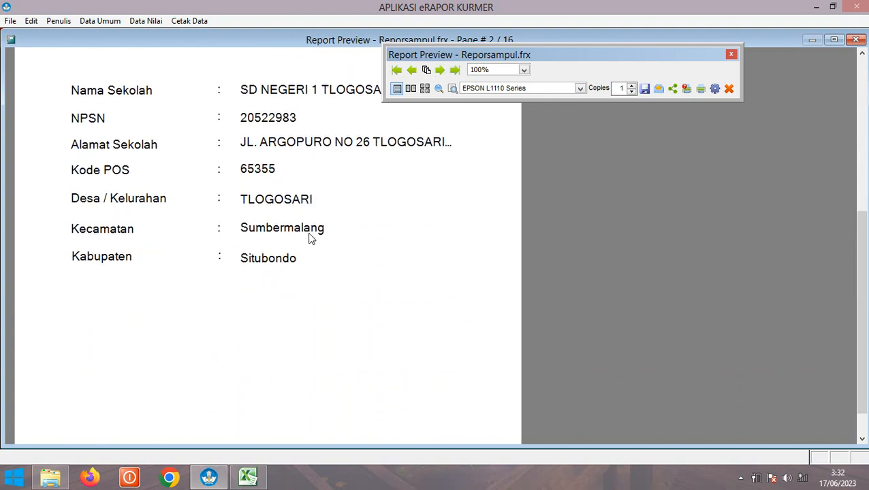
{"action": "scroll", "coordinate": [344, 207], "scroll_direction": "up", "scroll_amount": 5}
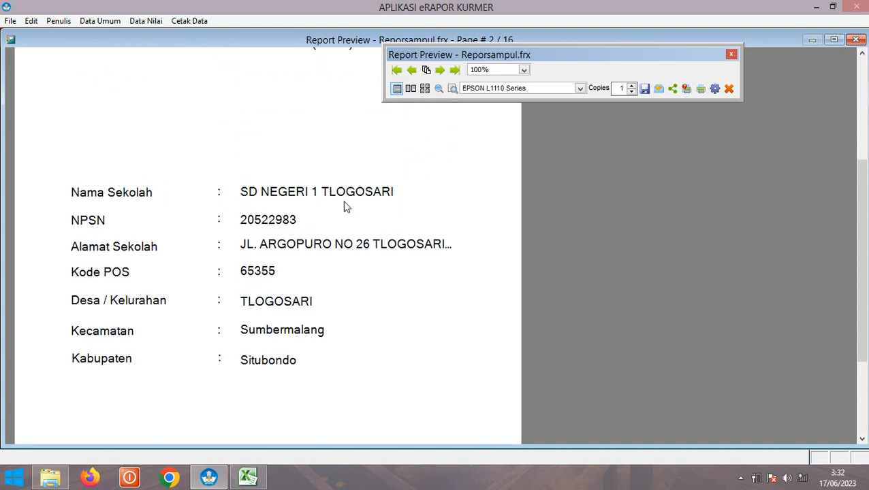
{"action": "scroll", "coordinate": [345, 206], "scroll_direction": "up", "scroll_amount": 3}
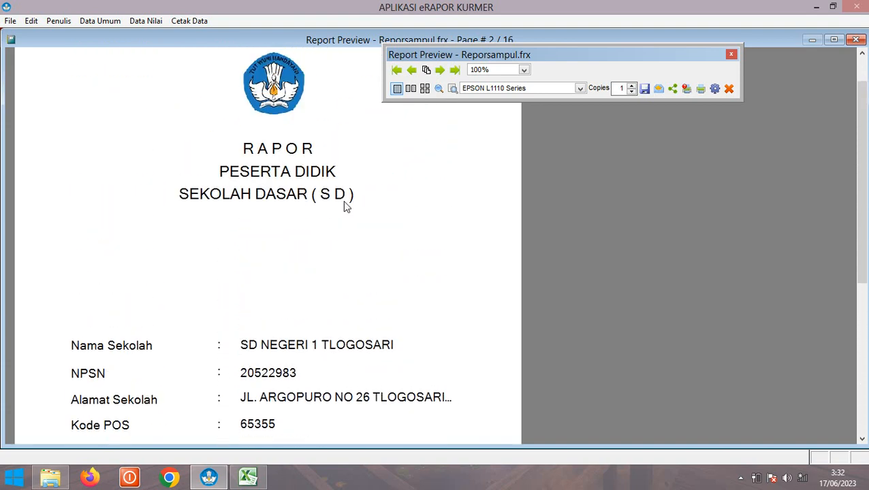
Save the cover report preview as the PDF reporsampul and scroll through its pages
{"action": "left_click", "coordinate": [644, 89]}
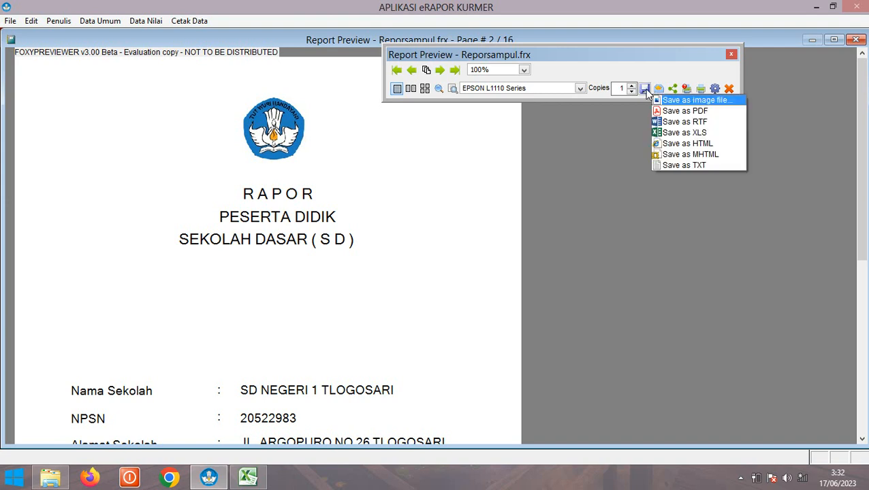
{"action": "left_click", "coordinate": [679, 111]}
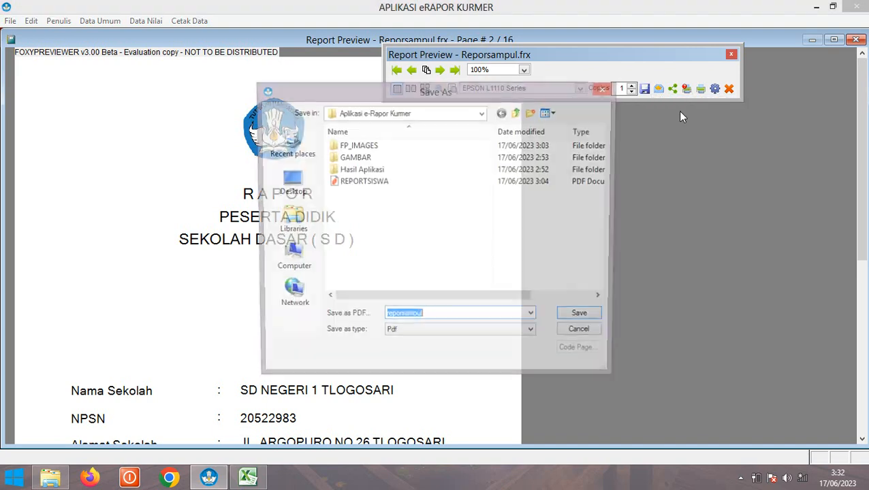
{"action": "left_click", "coordinate": [583, 323]}
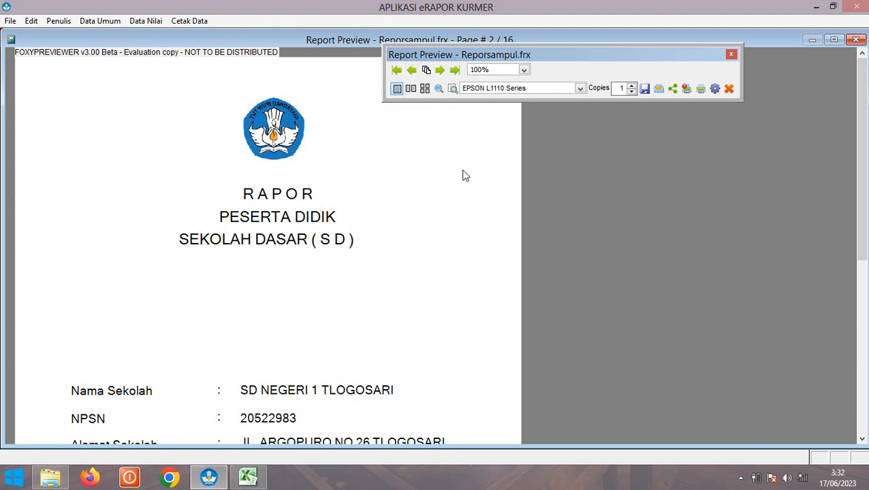
{"action": "scroll", "coordinate": [398, 204], "scroll_direction": "down", "scroll_amount": 2}
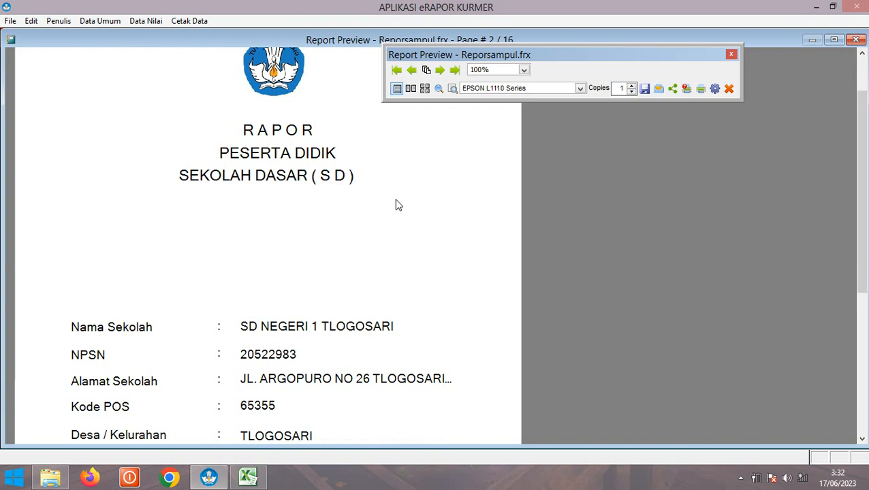
{"action": "scroll", "coordinate": [398, 204], "scroll_direction": "down", "scroll_amount": 1}
{"action": "scroll", "coordinate": [395, 202], "scroll_direction": "up", "scroll_amount": 2}
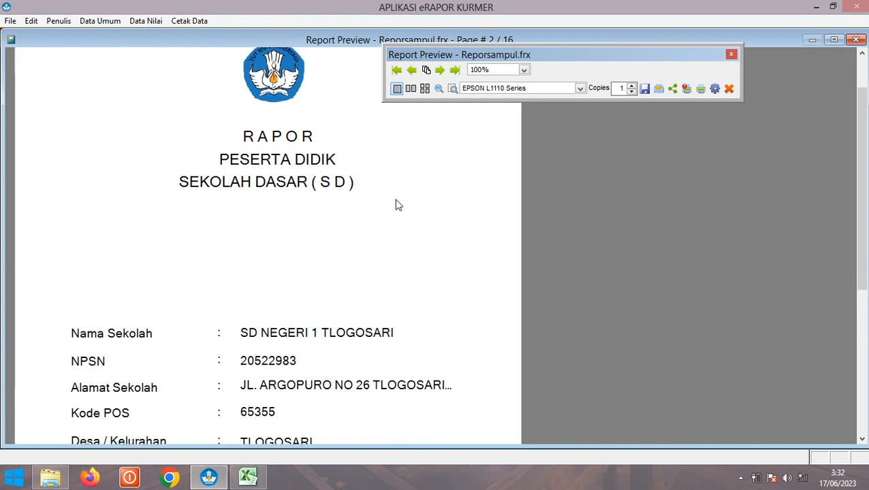
Swap the cover printout for Cetak Data Diri Siswa and preview the student identity report
{"action": "left_click", "coordinate": [730, 88]}
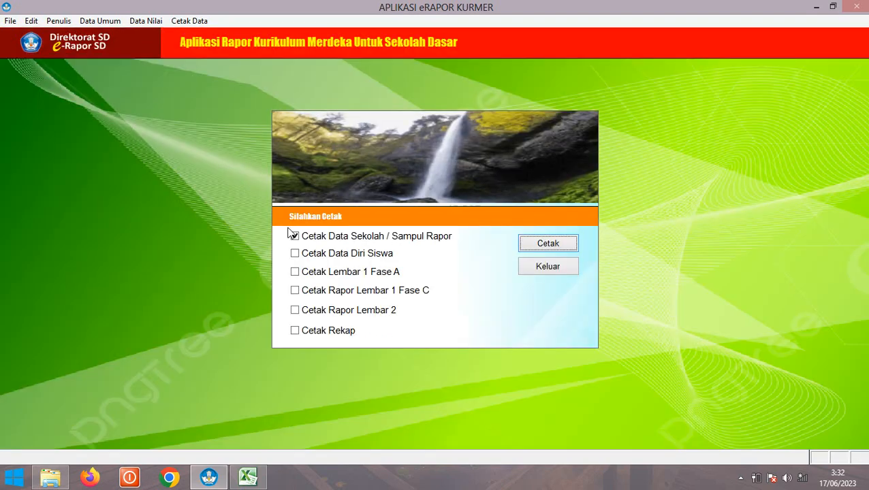
{"action": "left_click", "coordinate": [294, 238]}
{"action": "left_click", "coordinate": [297, 253]}
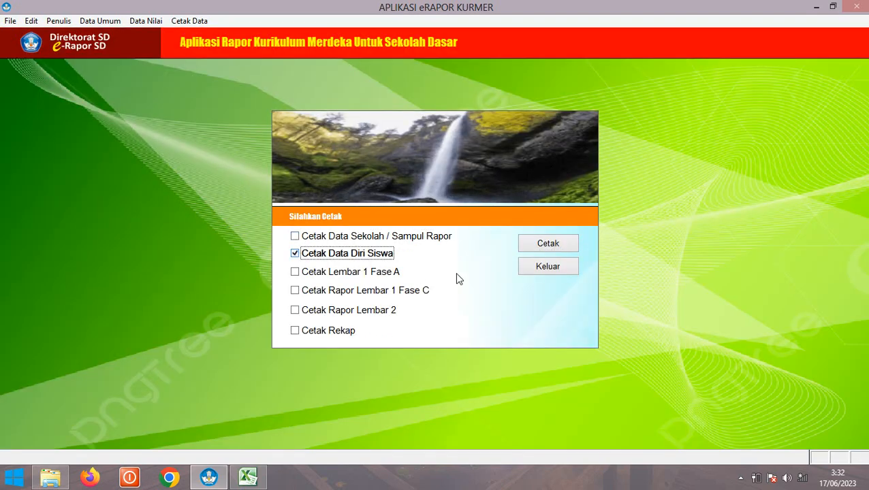
{"action": "left_click", "coordinate": [552, 248]}
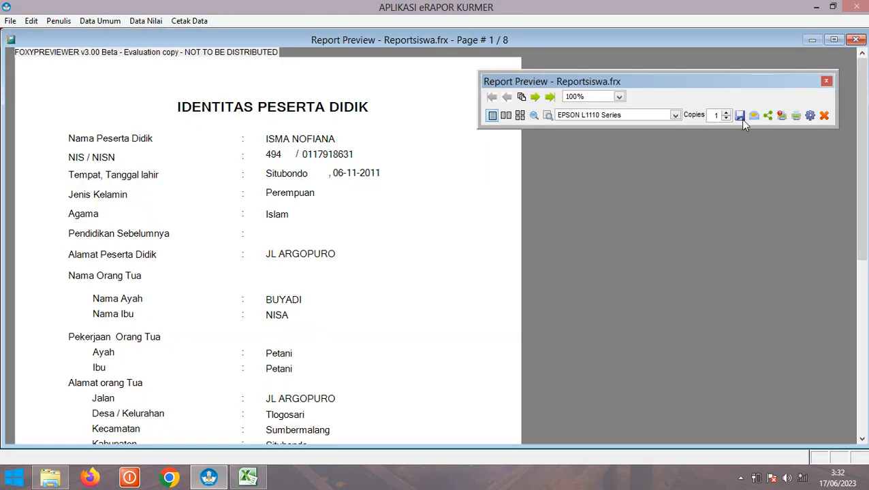
Close the identity preview and select Cetak Lembar 1 Fase A instead
{"action": "left_click", "coordinate": [824, 116]}
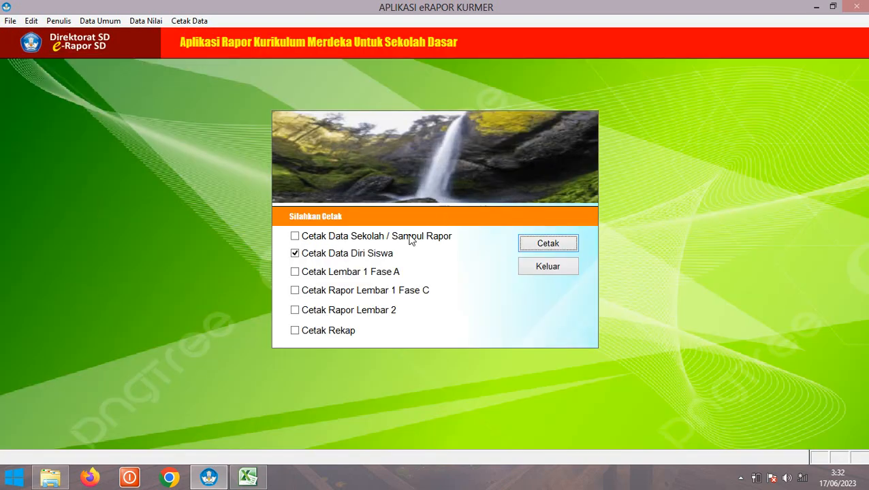
{"action": "left_click", "coordinate": [321, 257]}
{"action": "left_click", "coordinate": [296, 274]}
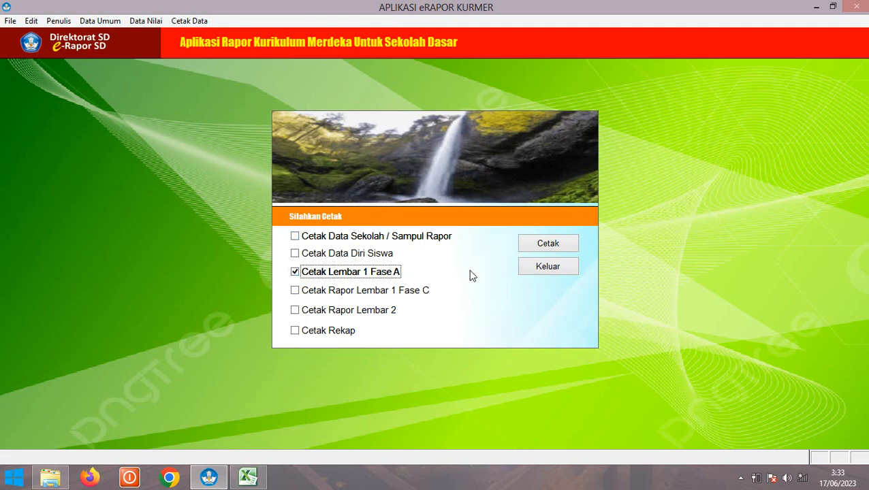
Preview the Fase A score sheet maximized, toggling Whole Page then 100% zoom
{"action": "left_click", "coordinate": [548, 244]}
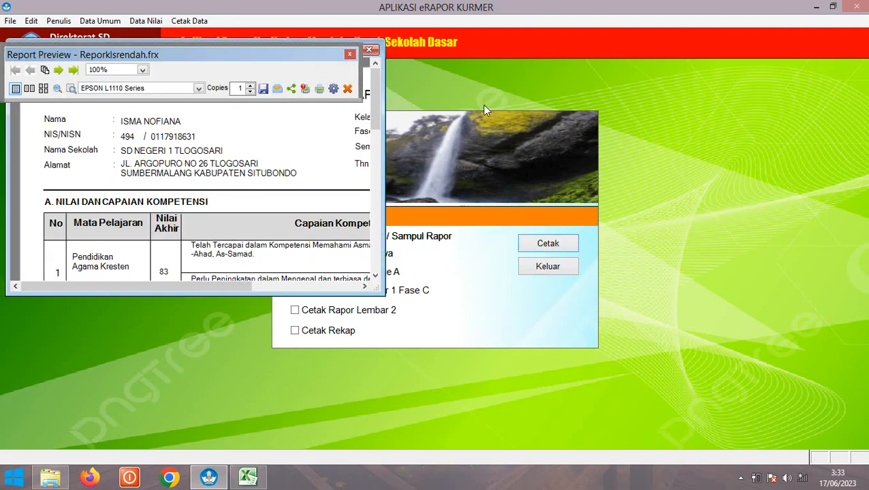
{"action": "left_click_drag", "start_coordinate": [327, 54], "coordinate": [764, 89]}
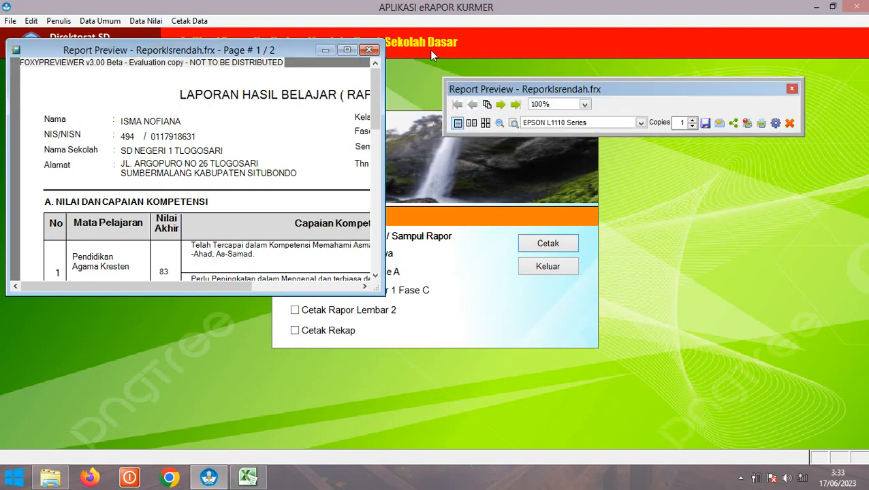
{"action": "left_click", "coordinate": [347, 51]}
{"action": "left_click", "coordinate": [296, 156]}
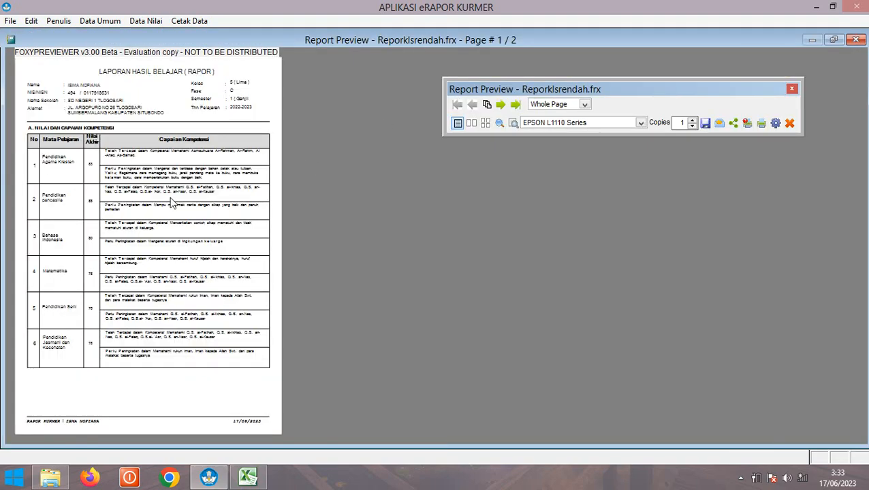
{"action": "left_click", "coordinate": [172, 203]}
Scroll through the first student's score sheet, then advance to page 2
{"action": "scroll", "coordinate": [81, 338], "scroll_direction": "down", "scroll_amount": 3}
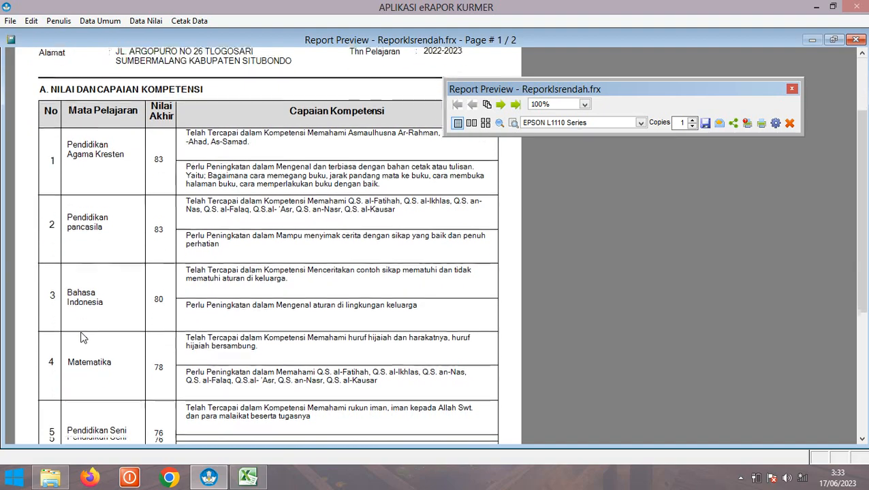
{"action": "scroll", "coordinate": [81, 339], "scroll_direction": "down", "scroll_amount": 3}
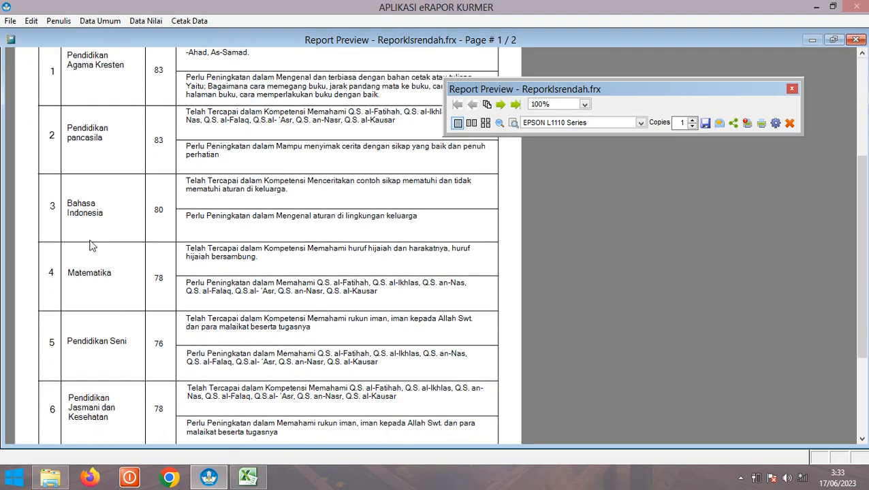
{"action": "scroll", "coordinate": [92, 244], "scroll_direction": "up", "scroll_amount": 1}
{"action": "scroll", "coordinate": [96, 243], "scroll_direction": "down", "scroll_amount": 2}
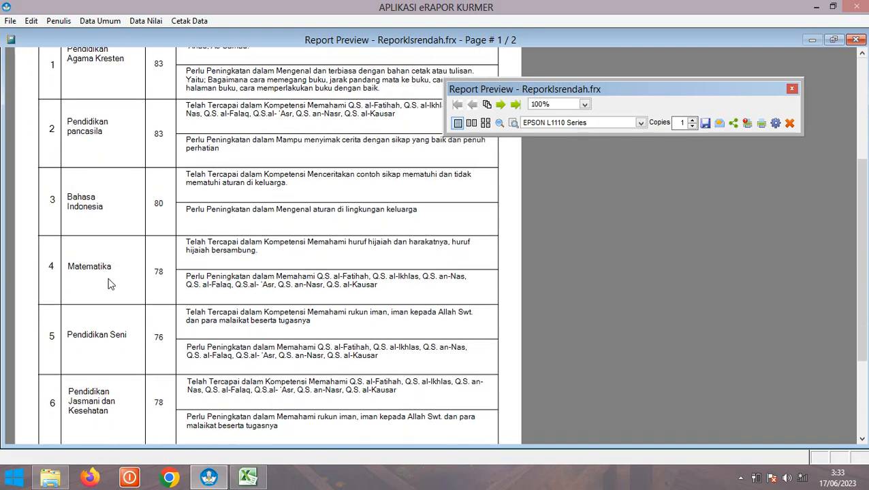
{"action": "scroll", "coordinate": [111, 284], "scroll_direction": "up", "scroll_amount": 3}
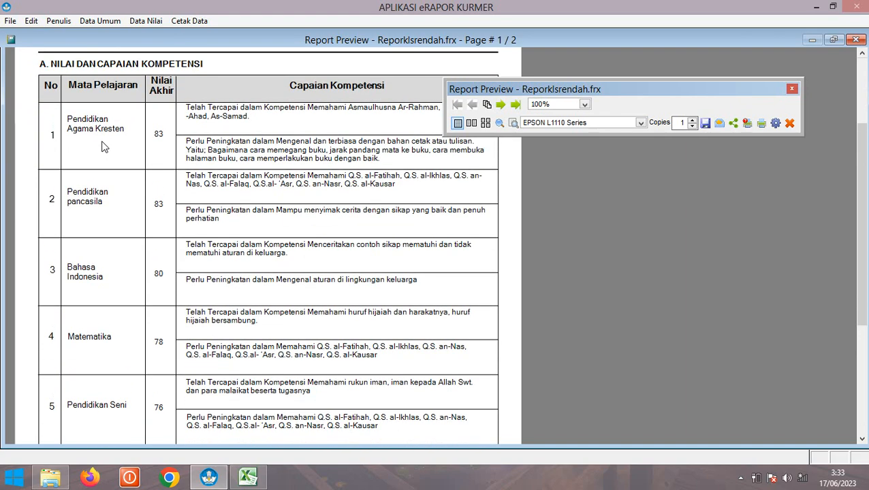
{"action": "scroll", "coordinate": [102, 146], "scroll_direction": "up", "scroll_amount": 3}
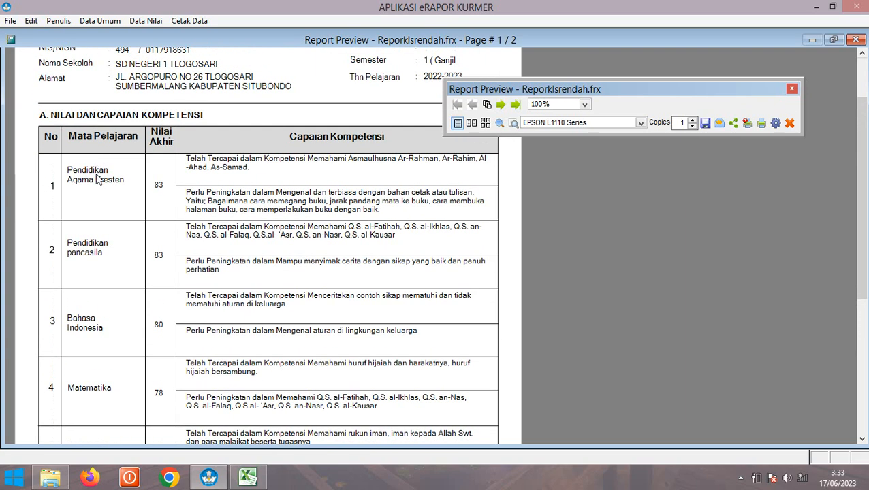
{"action": "scroll", "coordinate": [102, 197], "scroll_direction": "down", "scroll_amount": 7}
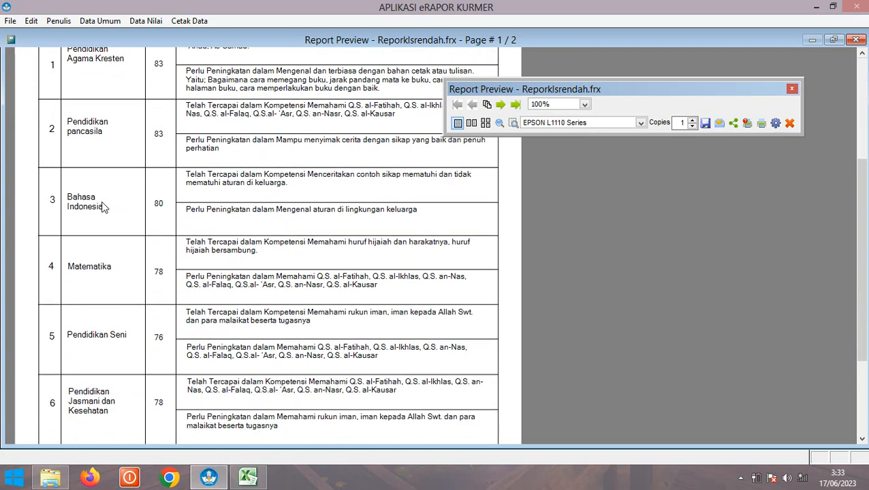
{"action": "scroll", "coordinate": [103, 206], "scroll_direction": "up", "scroll_amount": 4}
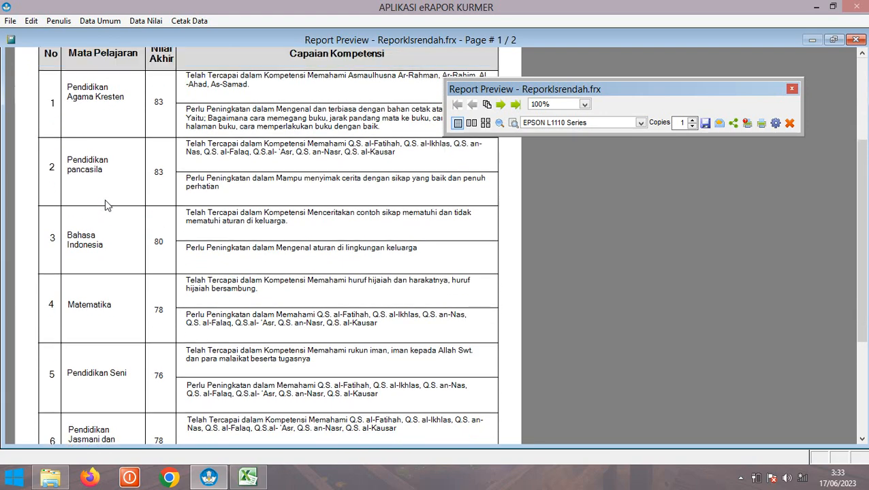
{"action": "scroll", "coordinate": [106, 205], "scroll_direction": "up", "scroll_amount": 1}
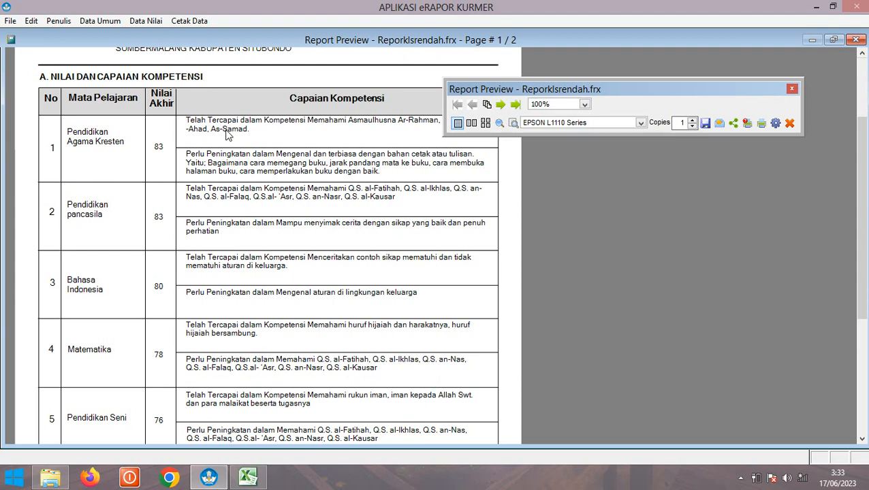
{"action": "scroll", "coordinate": [259, 223], "scroll_direction": "up", "scroll_amount": 2}
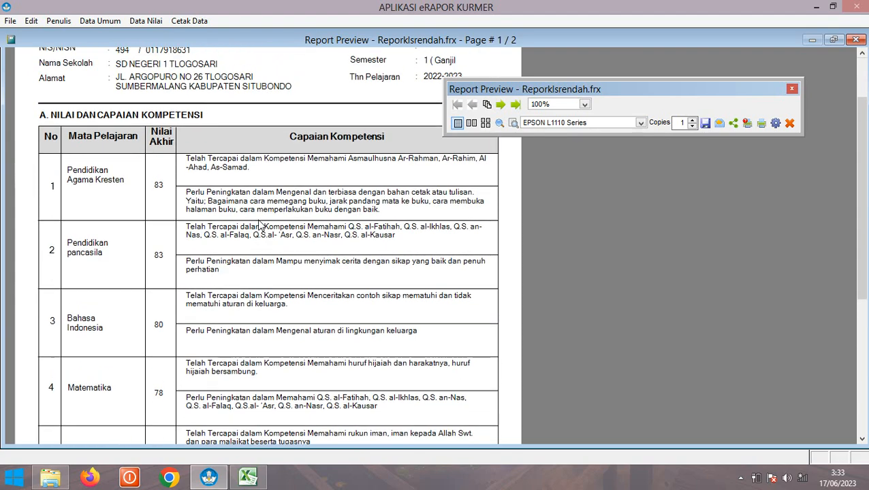
{"action": "left_click", "coordinate": [502, 106]}
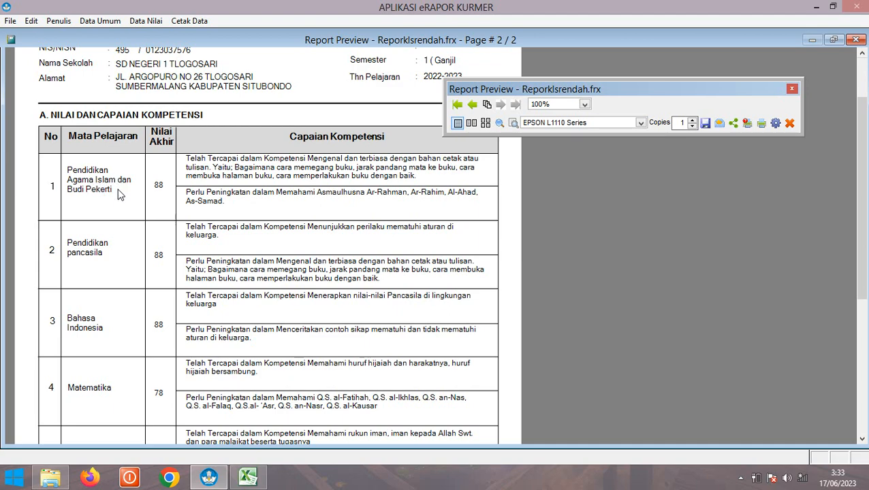
Scroll through the second student's grades and competency descriptions on page 2
{"action": "scroll", "coordinate": [117, 194], "scroll_direction": "up", "scroll_amount": 2}
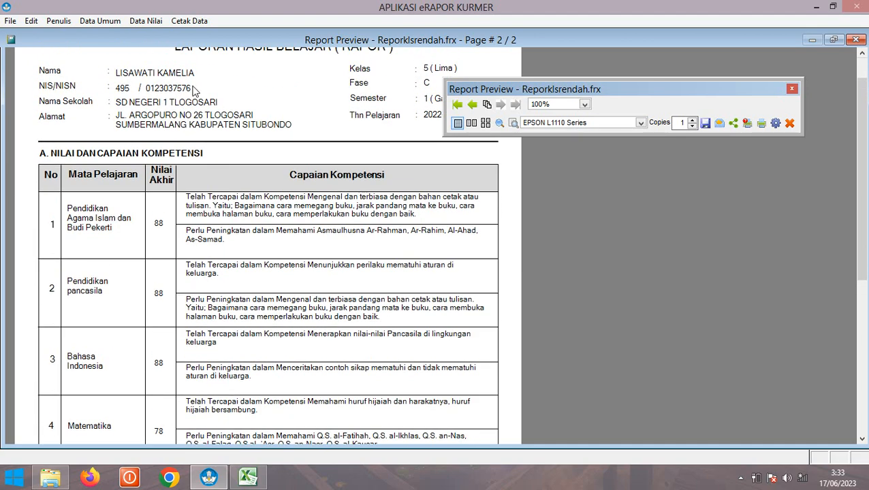
{"action": "scroll", "coordinate": [233, 276], "scroll_direction": "down", "scroll_amount": 8}
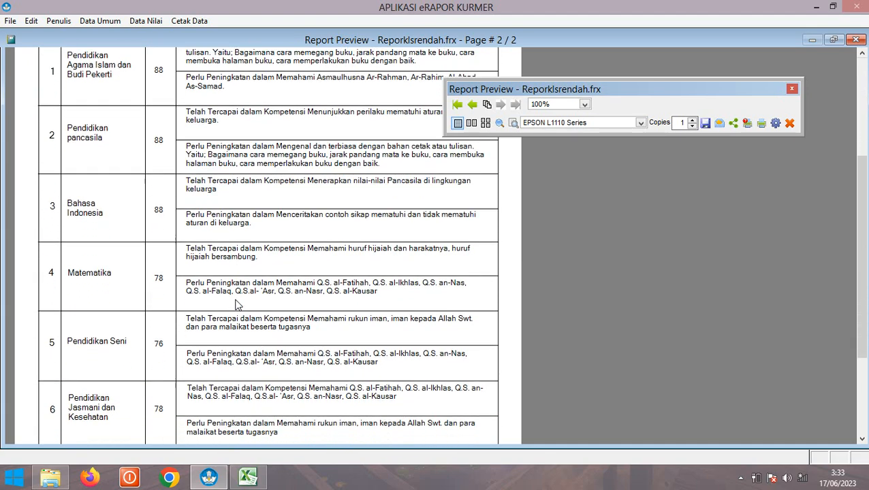
{"action": "scroll", "coordinate": [235, 304], "scroll_direction": "down", "scroll_amount": 2}
{"action": "scroll", "coordinate": [237, 305], "scroll_direction": "up", "scroll_amount": 3}
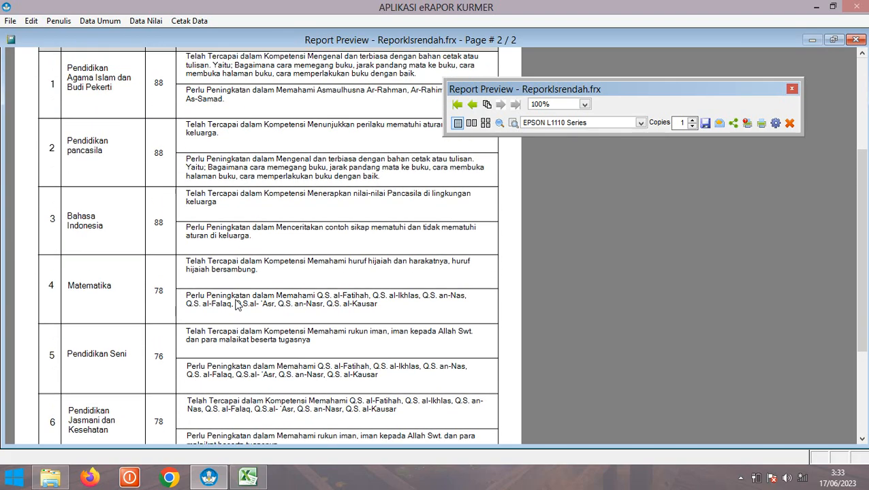
{"action": "scroll", "coordinate": [237, 304], "scroll_direction": "up", "scroll_amount": 5}
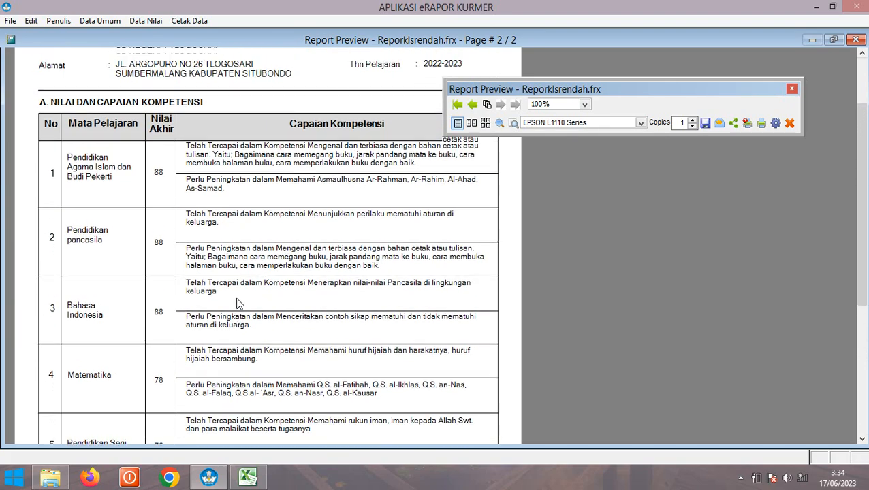
{"action": "scroll", "coordinate": [237, 304], "scroll_direction": "up", "scroll_amount": 2}
{"action": "scroll", "coordinate": [106, 211], "scroll_direction": "up", "scroll_amount": 3}
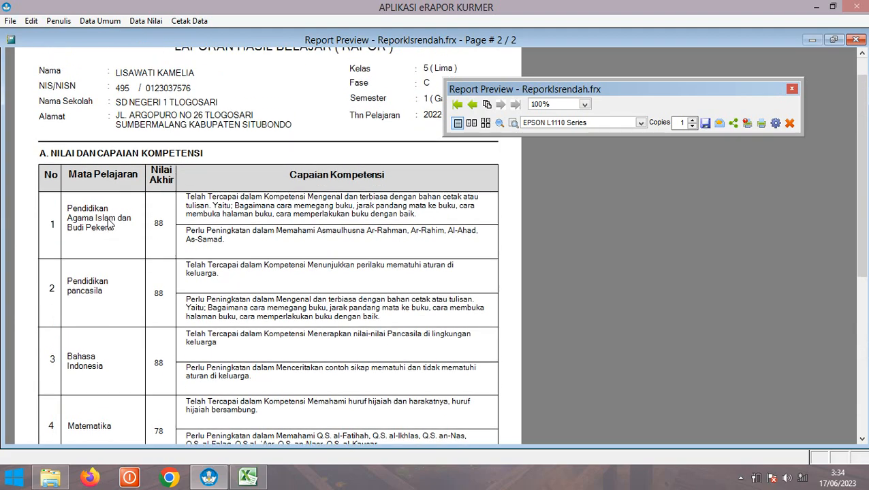
{"action": "scroll", "coordinate": [242, 242], "scroll_direction": "down", "scroll_amount": 4}
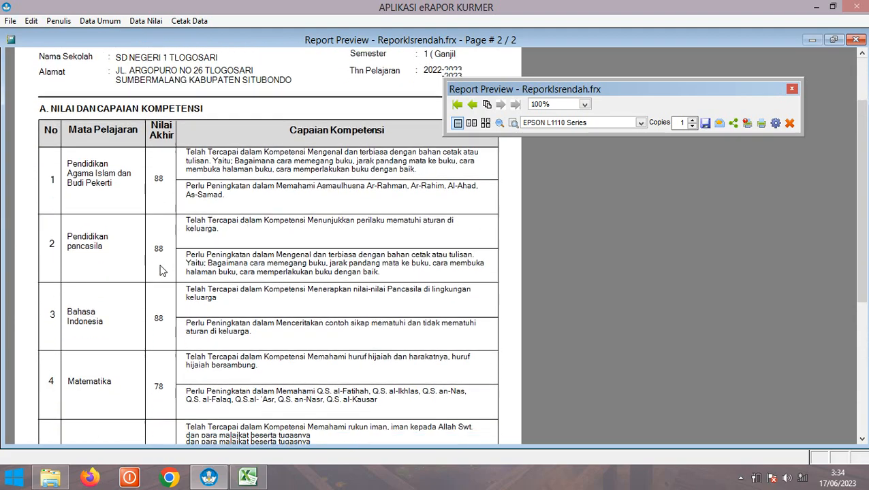
{"action": "scroll", "coordinate": [296, 266], "scroll_direction": "up", "scroll_amount": 5}
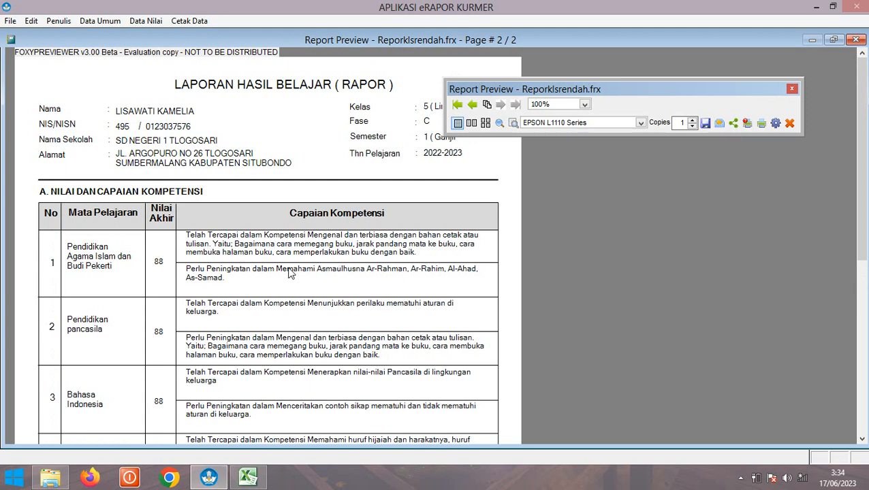
{"action": "scroll", "coordinate": [289, 269], "scroll_direction": "down", "scroll_amount": 2}
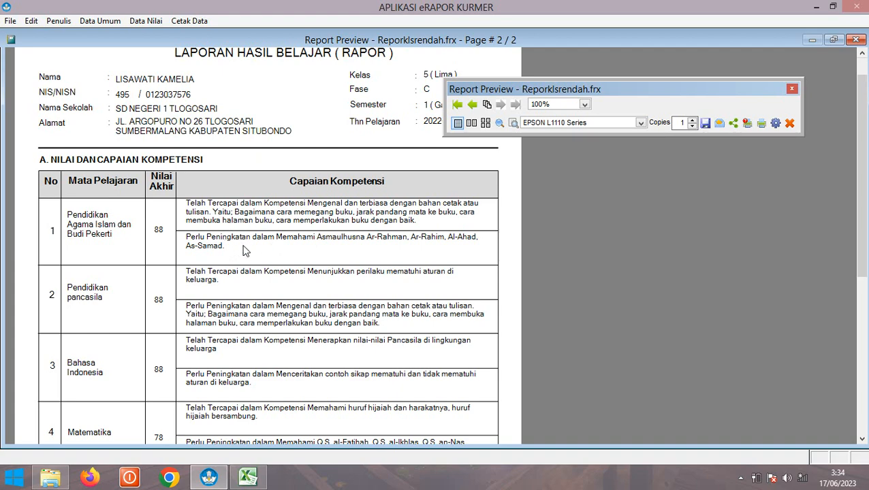
{"action": "scroll", "coordinate": [404, 251], "scroll_direction": "down", "scroll_amount": 5}
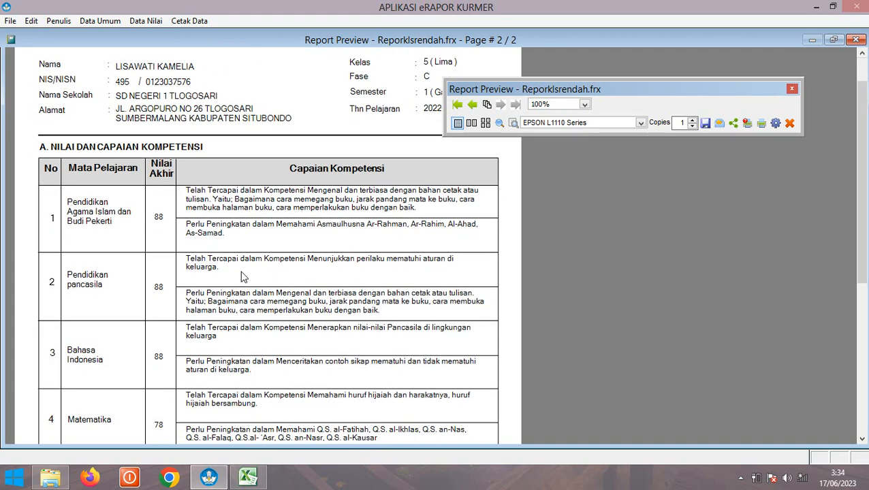
{"action": "scroll", "coordinate": [306, 273], "scroll_direction": "up", "scroll_amount": 6}
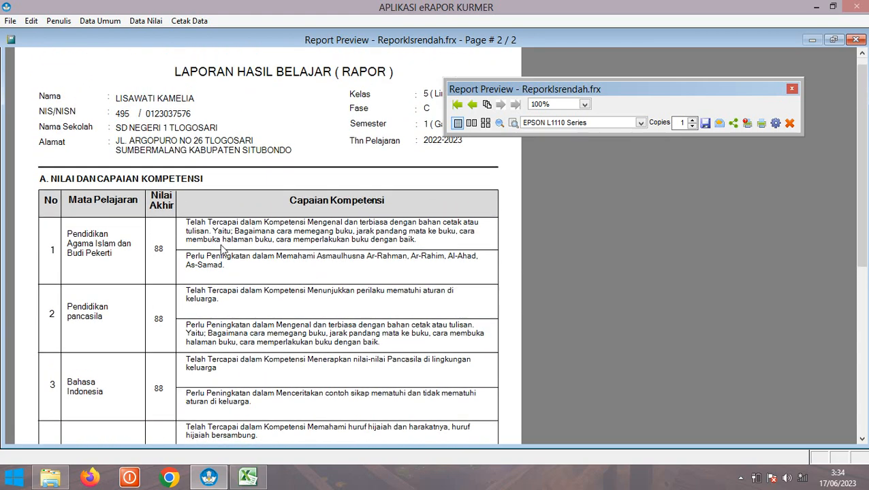
{"action": "scroll", "coordinate": [224, 259], "scroll_direction": "down", "scroll_amount": 5}
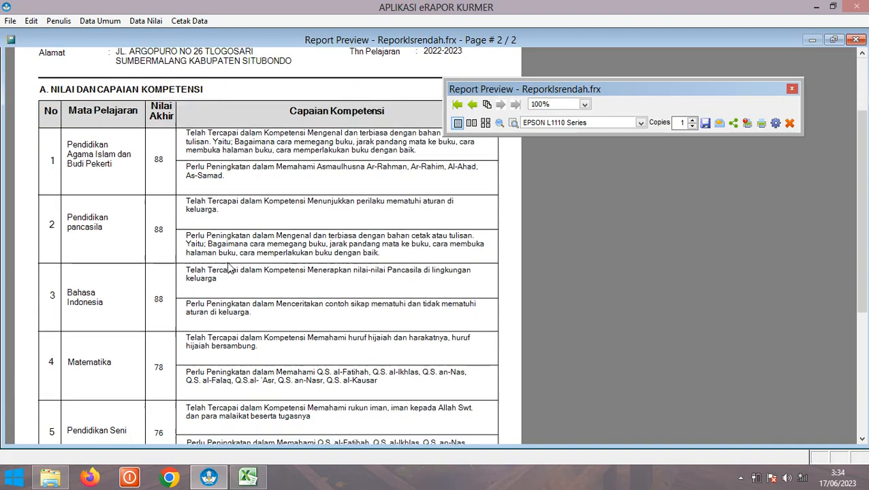
{"action": "scroll", "coordinate": [230, 269], "scroll_direction": "down", "scroll_amount": 8}
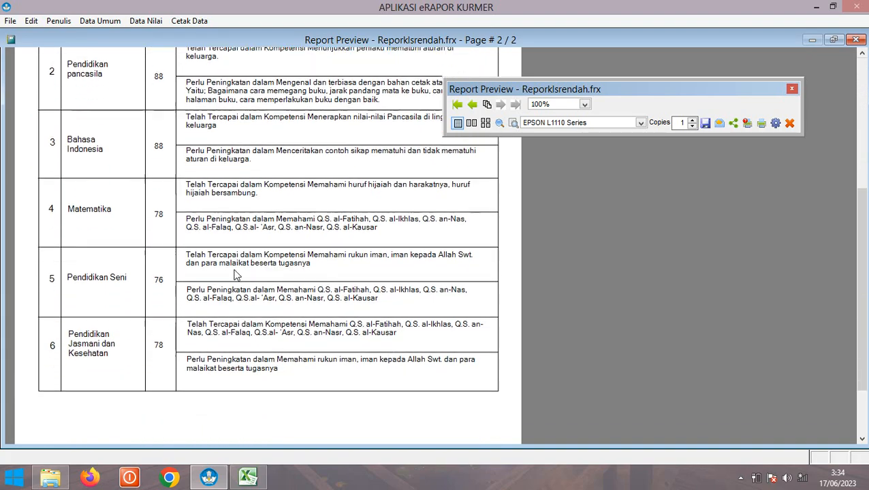
{"action": "scroll", "coordinate": [234, 274], "scroll_direction": "down", "scroll_amount": 4}
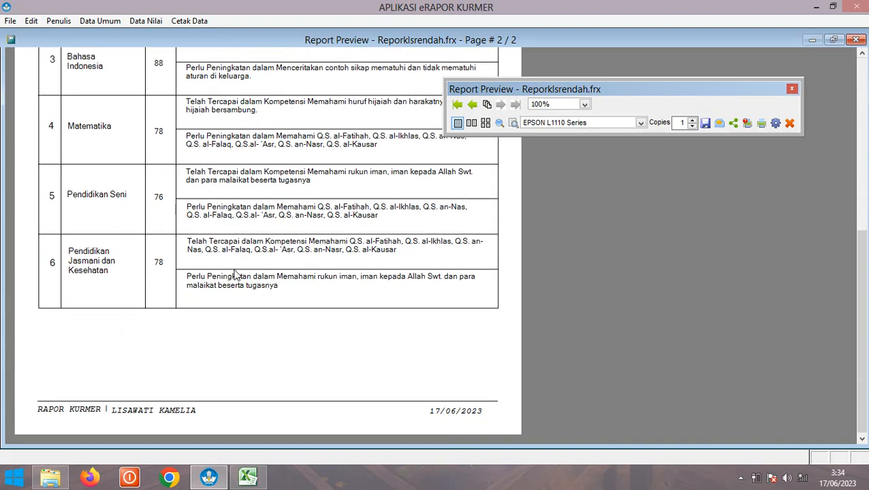
Return to page 1 and scroll up to the LAPORAN HASIL BELAJAR (RAPOR) heading
{"action": "left_click", "coordinate": [472, 104]}
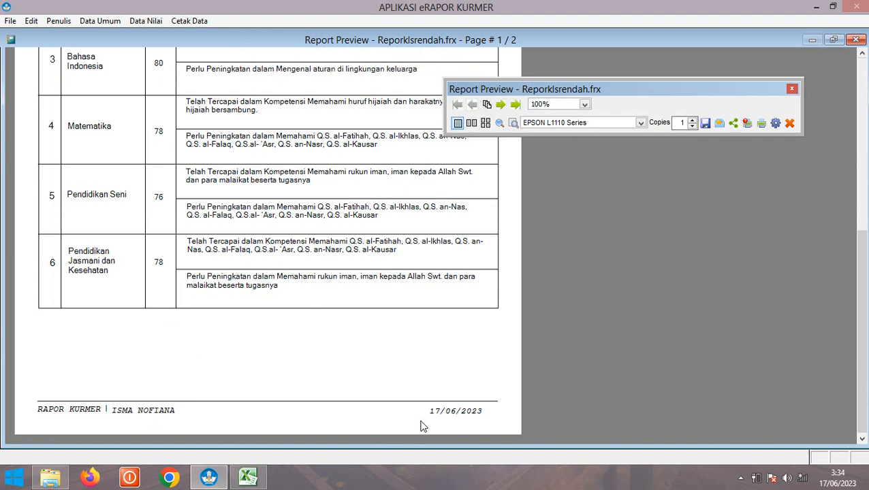
{"action": "scroll", "coordinate": [176, 372], "scroll_direction": "up", "scroll_amount": 9}
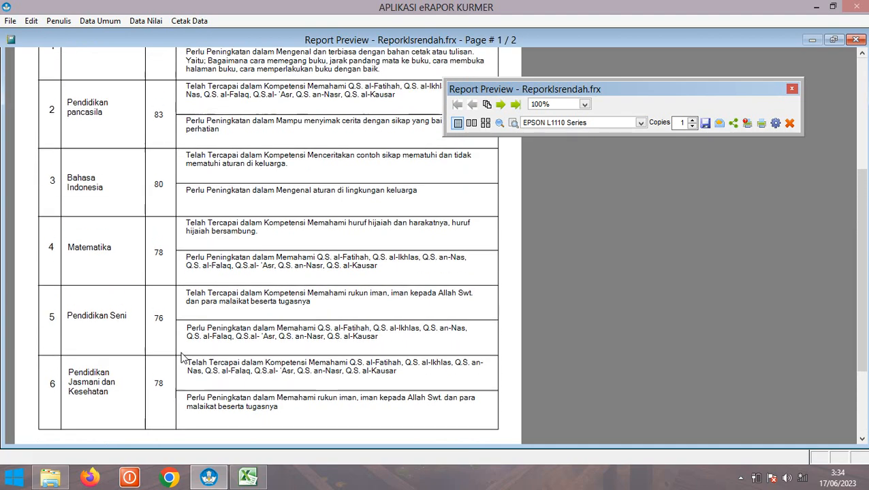
{"action": "scroll", "coordinate": [182, 357], "scroll_direction": "up", "scroll_amount": 5}
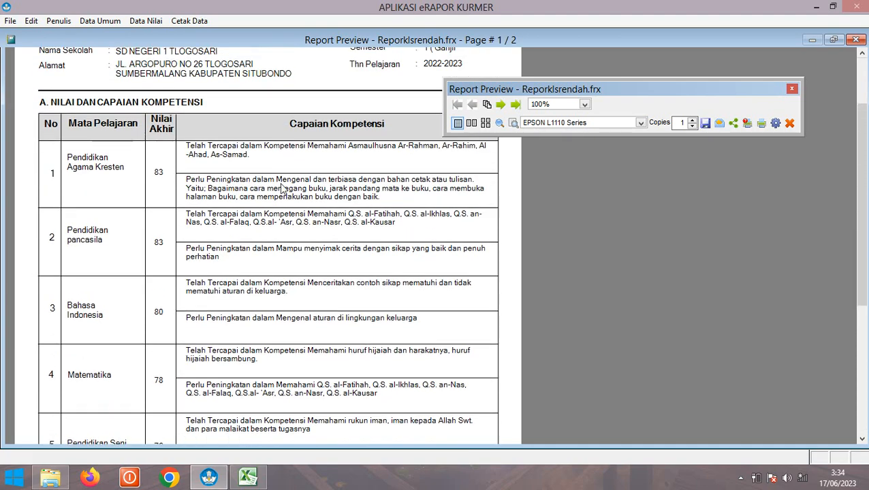
{"action": "scroll", "coordinate": [279, 154], "scroll_direction": "up", "scroll_amount": 4}
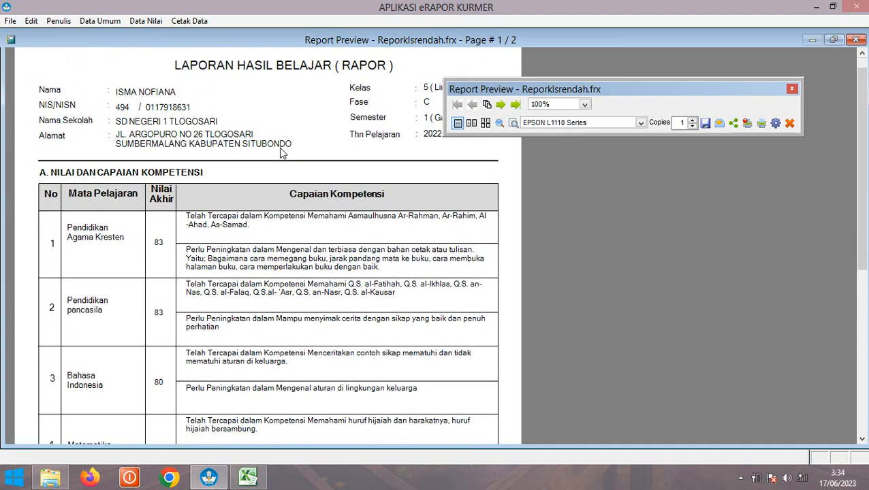
Export the Reporklsrendah.frx score report as the PDF reporklsrendah
{"action": "left_click", "coordinate": [706, 124]}
{"action": "left_click", "coordinate": [728, 145]}
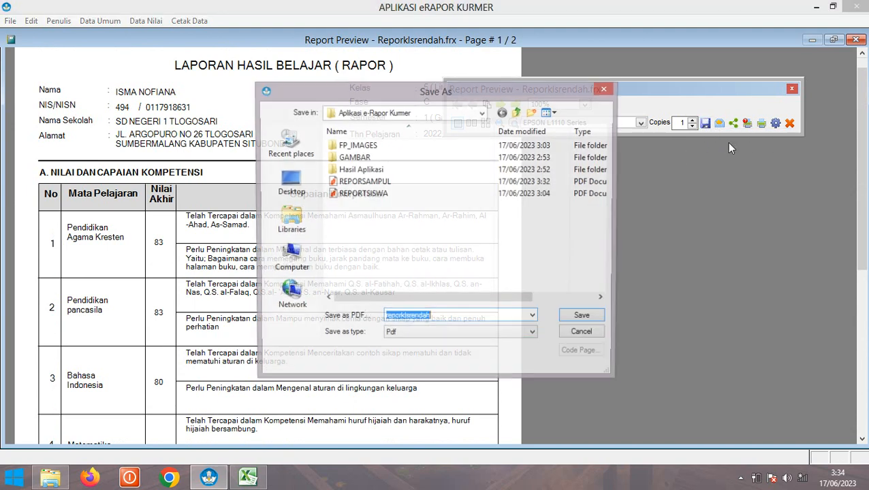
{"action": "left_click", "coordinate": [584, 319]}
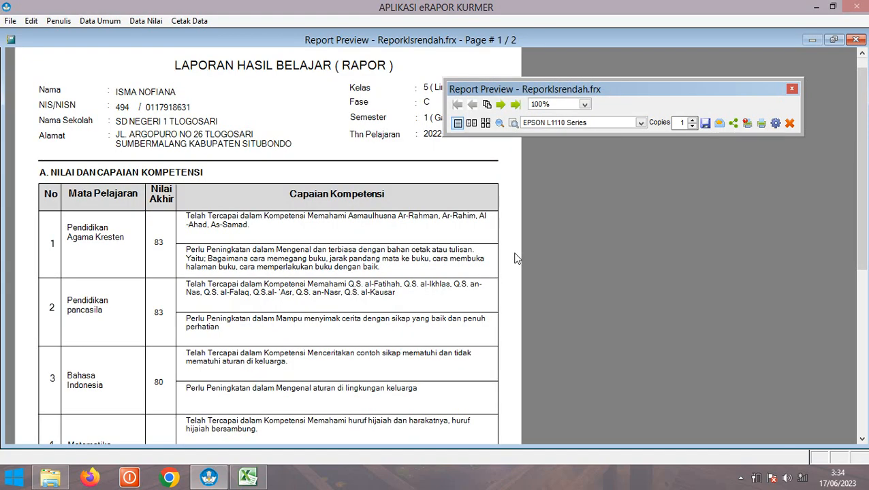
Switch the print choice from Lembar 1 Fase A to Rapor Lembar 1 Fase C and preview it
{"action": "left_click", "coordinate": [790, 124]}
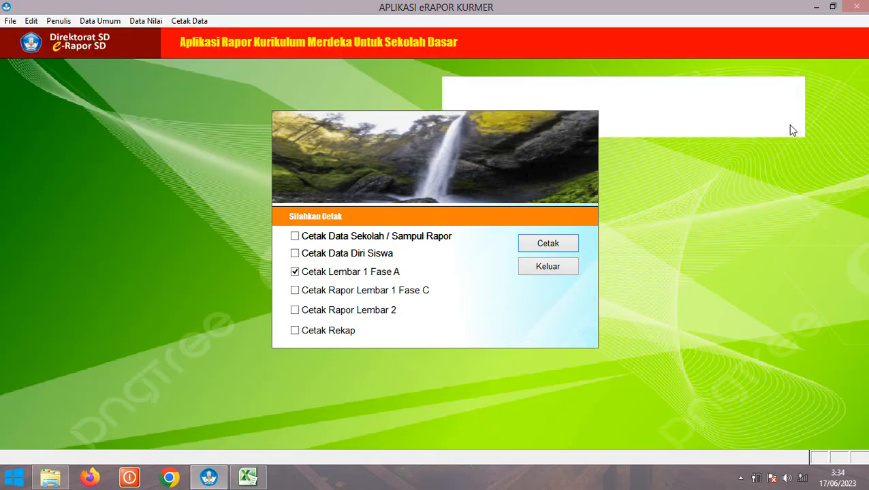
{"action": "left_click", "coordinate": [320, 276]}
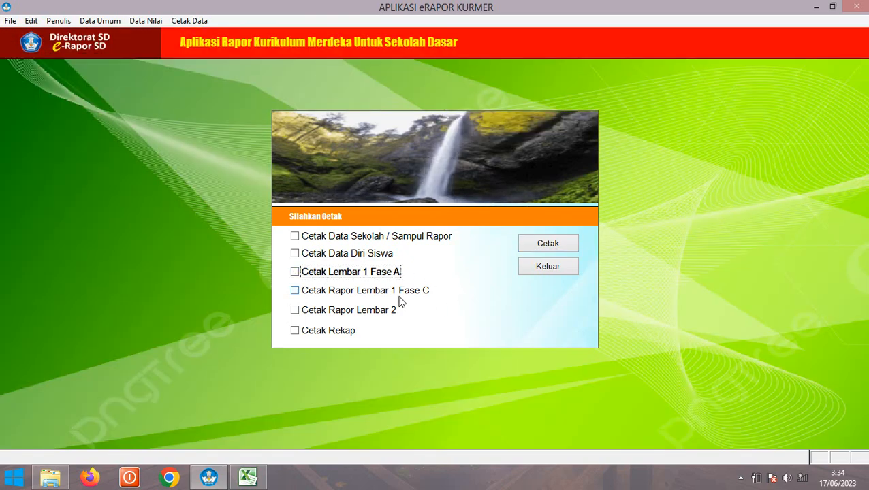
{"action": "left_click", "coordinate": [296, 312]}
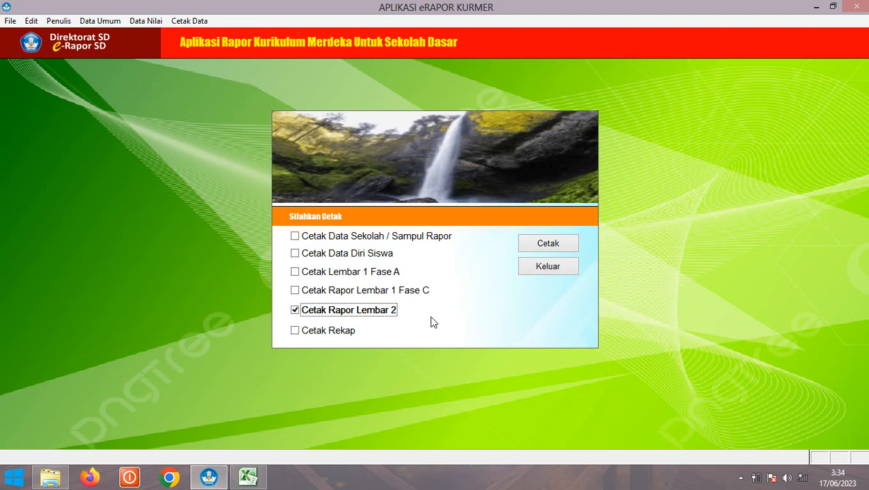
{"action": "left_click", "coordinate": [300, 311]}
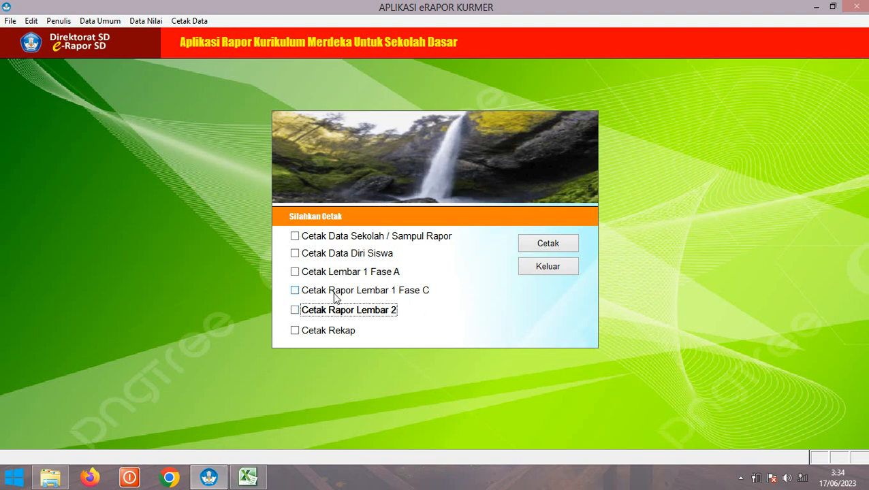
{"action": "left_click", "coordinate": [295, 292]}
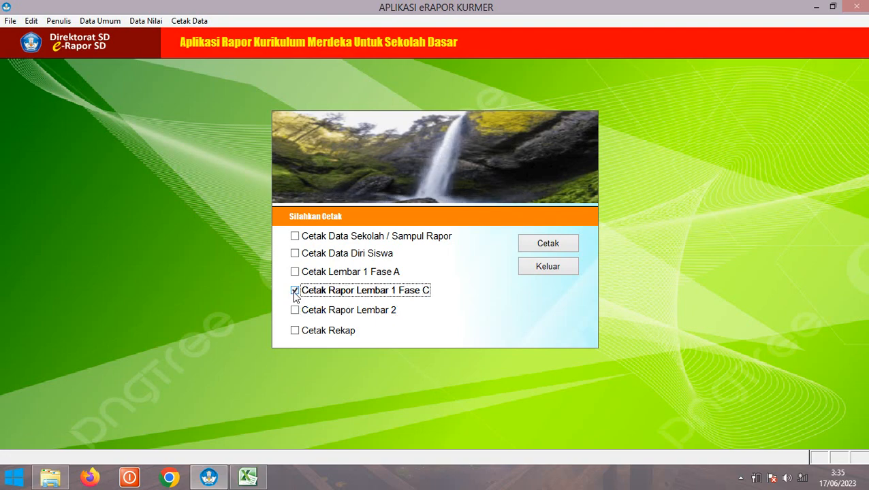
{"action": "left_click", "coordinate": [550, 249]}
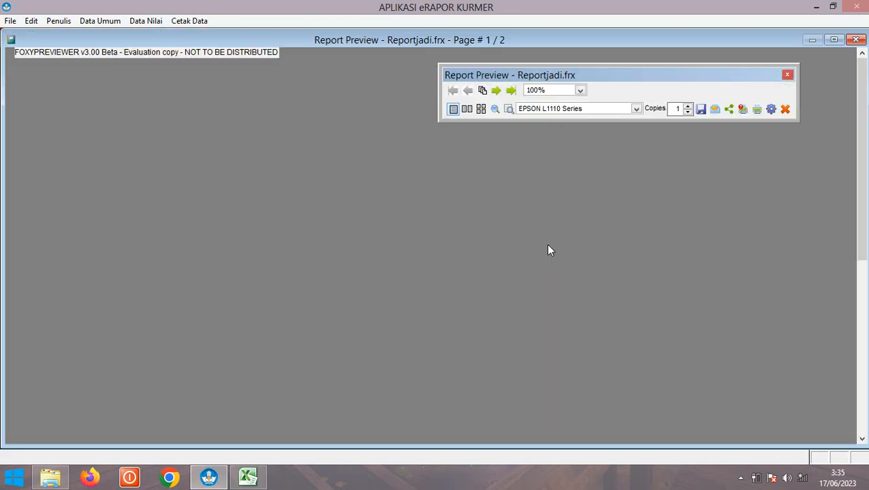
Scroll through the Fase C Reportjadi.frx preview, close it, and untick Fase C
{"action": "scroll", "coordinate": [218, 170], "scroll_direction": "down", "scroll_amount": 3}
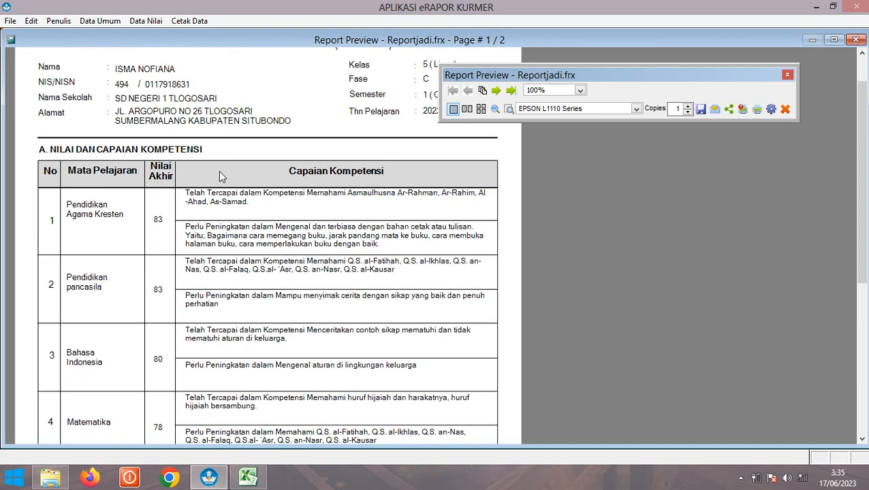
{"action": "scroll", "coordinate": [113, 219], "scroll_direction": "down", "scroll_amount": 5}
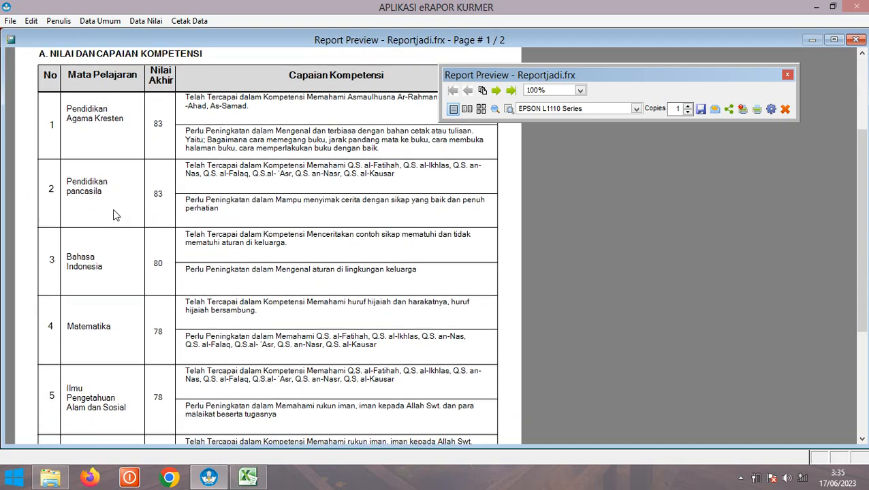
{"action": "scroll", "coordinate": [114, 213], "scroll_direction": "down", "scroll_amount": 3}
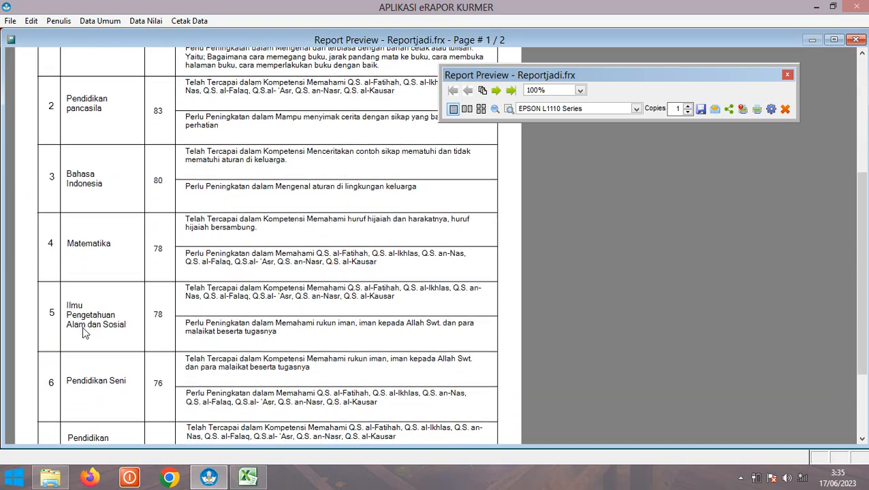
{"action": "scroll", "coordinate": [106, 296], "scroll_direction": "down", "scroll_amount": 2}
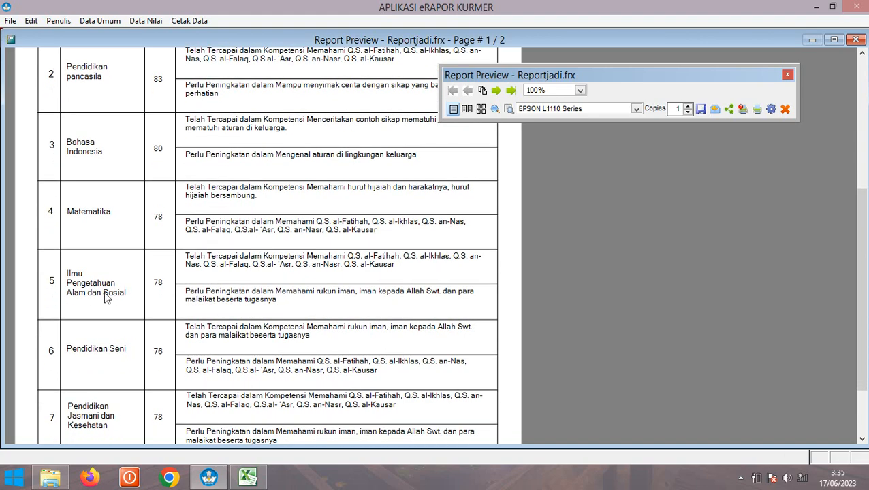
{"action": "scroll", "coordinate": [382, 286], "scroll_direction": "up", "scroll_amount": 2}
{"action": "scroll", "coordinate": [381, 286], "scroll_direction": "up", "scroll_amount": 2}
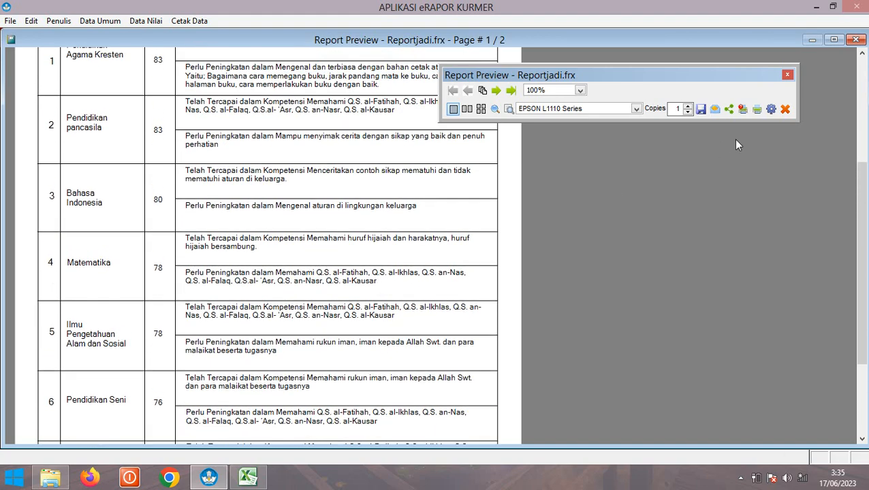
{"action": "left_click", "coordinate": [784, 110]}
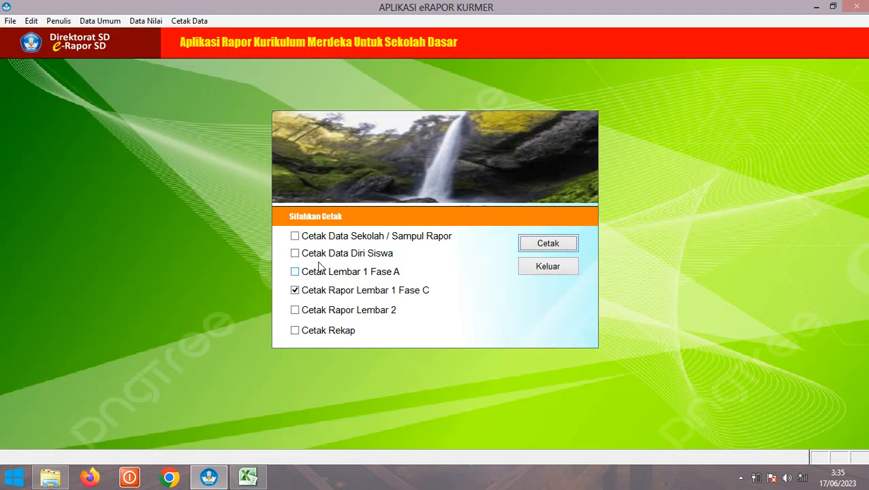
{"action": "left_click", "coordinate": [309, 292]}
{"action": "left_click", "coordinate": [295, 311]}
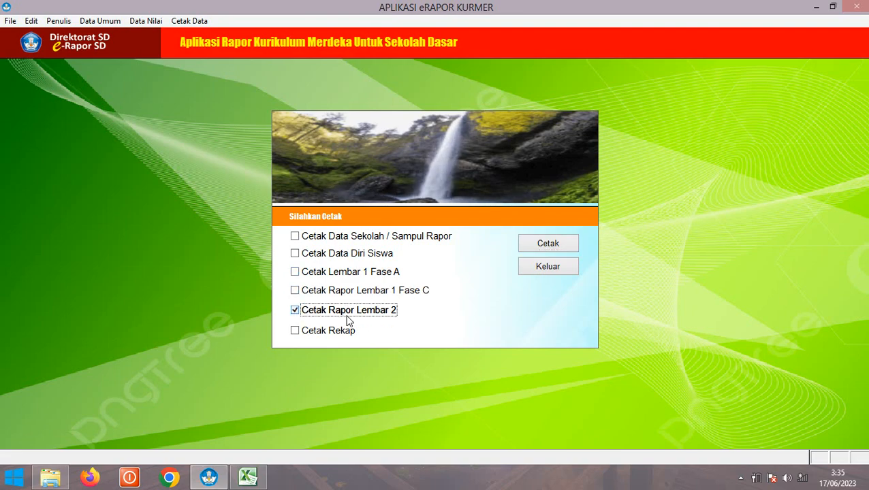
{"action": "left_click", "coordinate": [537, 244]}
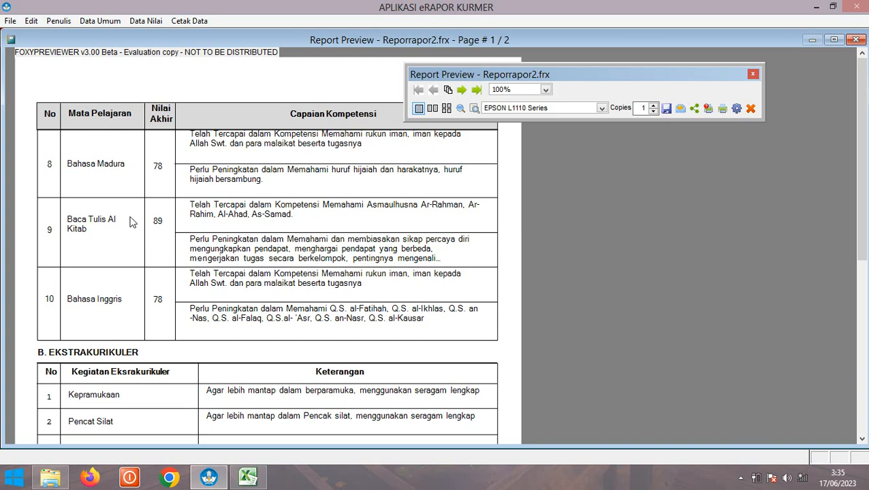
{"action": "scroll", "coordinate": [145, 197], "scroll_direction": "down", "scroll_amount": 2}
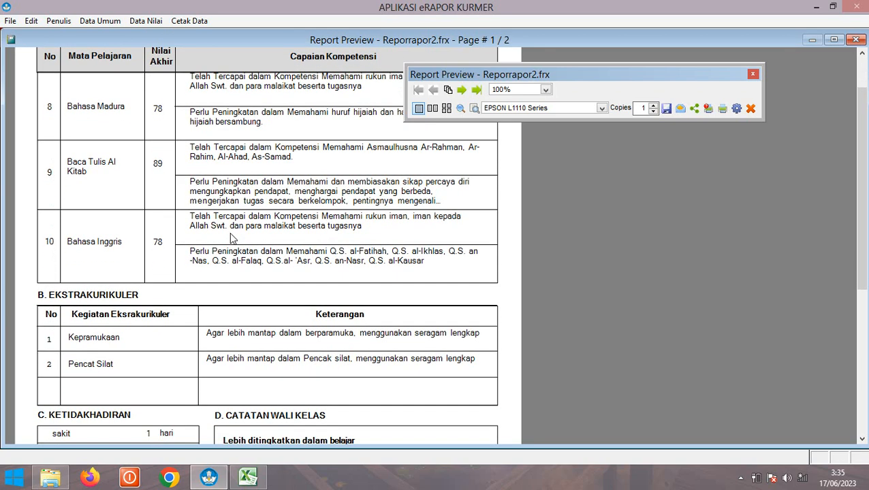
{"action": "scroll", "coordinate": [230, 238], "scroll_direction": "up", "scroll_amount": 1}
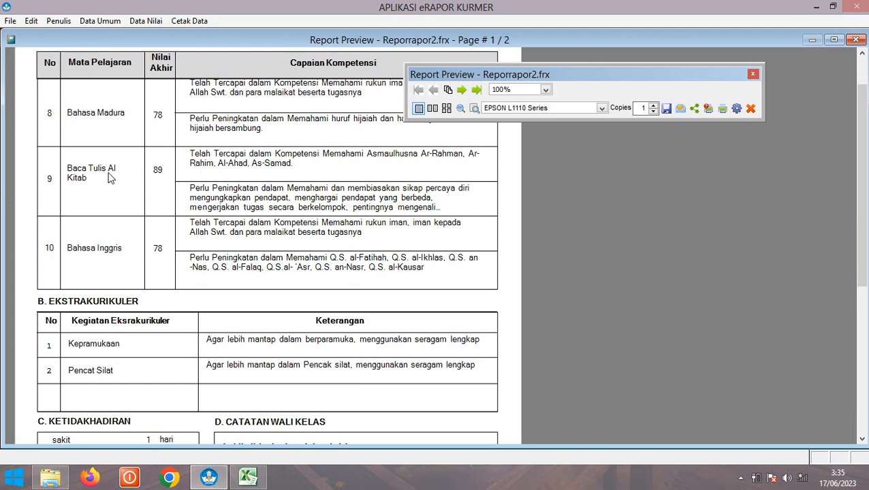
{"action": "left_click", "coordinate": [461, 90]}
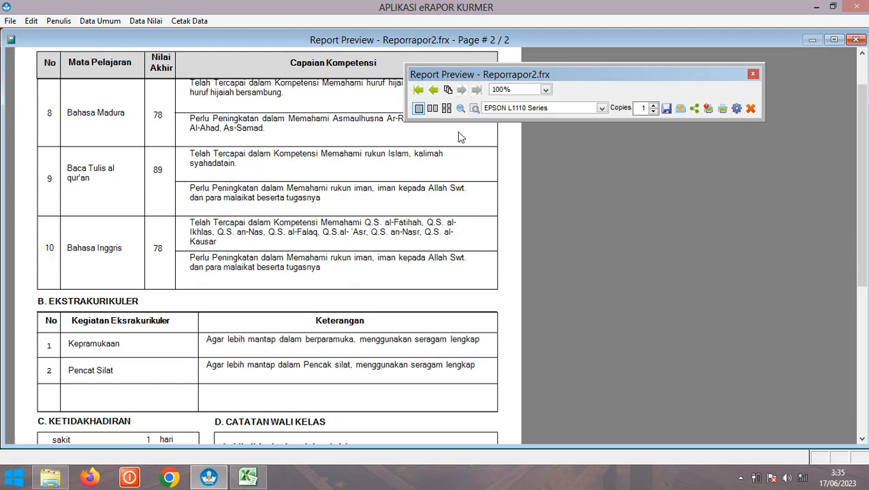
{"action": "left_click", "coordinate": [433, 89]}
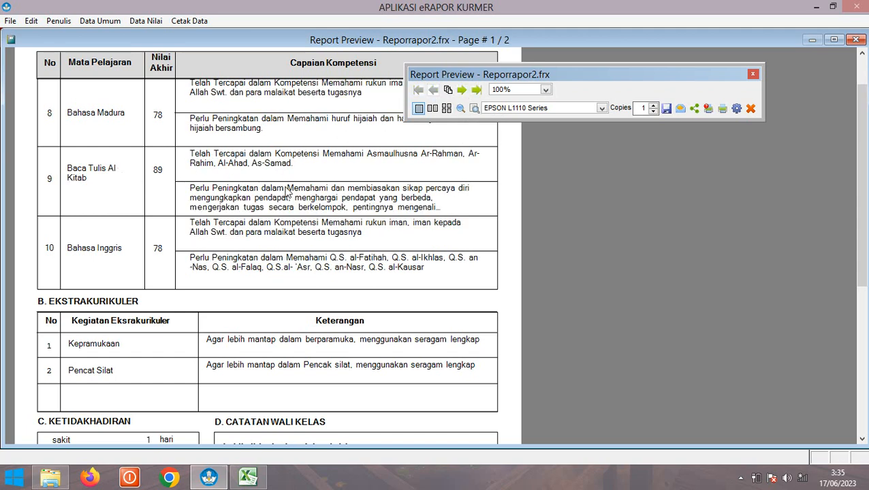
{"action": "scroll", "coordinate": [235, 209], "scroll_direction": "down", "scroll_amount": 1}
{"action": "scroll", "coordinate": [228, 243], "scroll_direction": "down", "scroll_amount": 2}
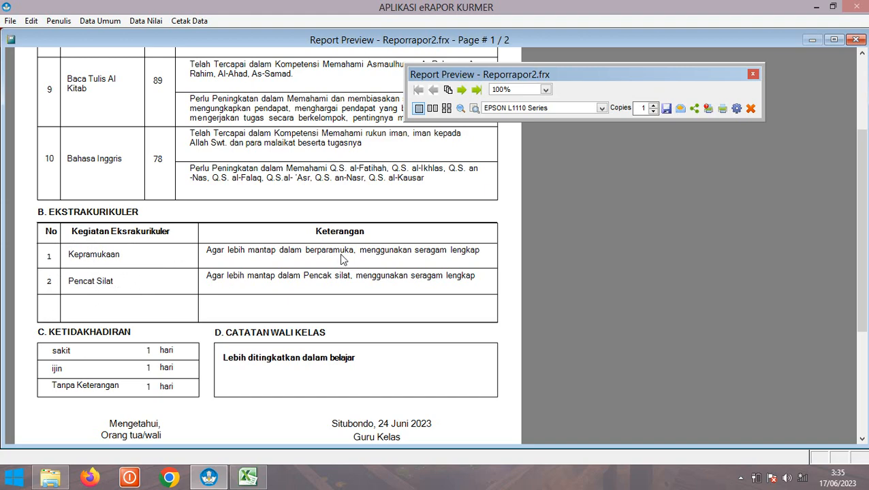
{"action": "scroll", "coordinate": [433, 281], "scroll_direction": "down", "scroll_amount": 3}
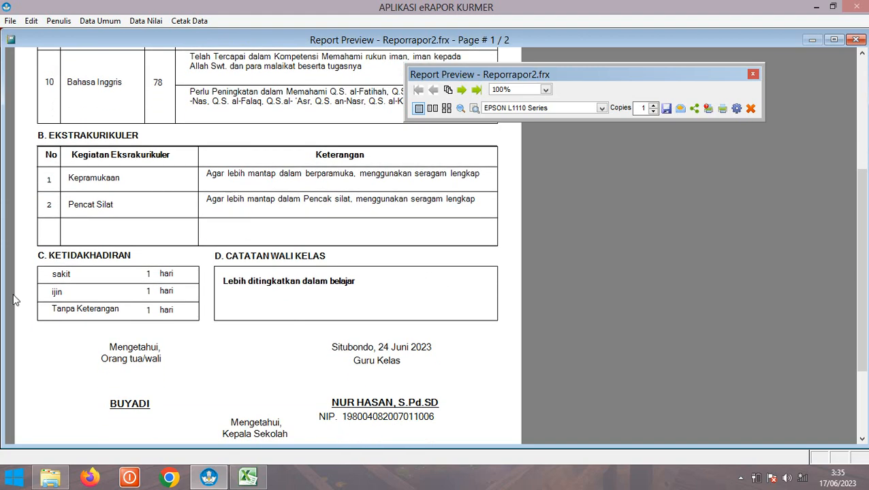
{"action": "scroll", "coordinate": [242, 317], "scroll_direction": "down", "scroll_amount": 1}
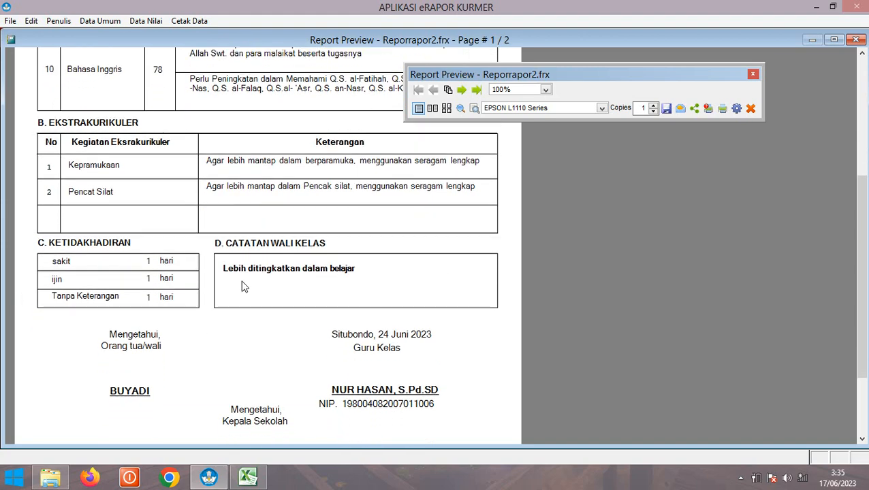
{"action": "left_click", "coordinate": [462, 89]}
{"action": "scroll", "coordinate": [271, 246], "scroll_direction": "down", "scroll_amount": 4}
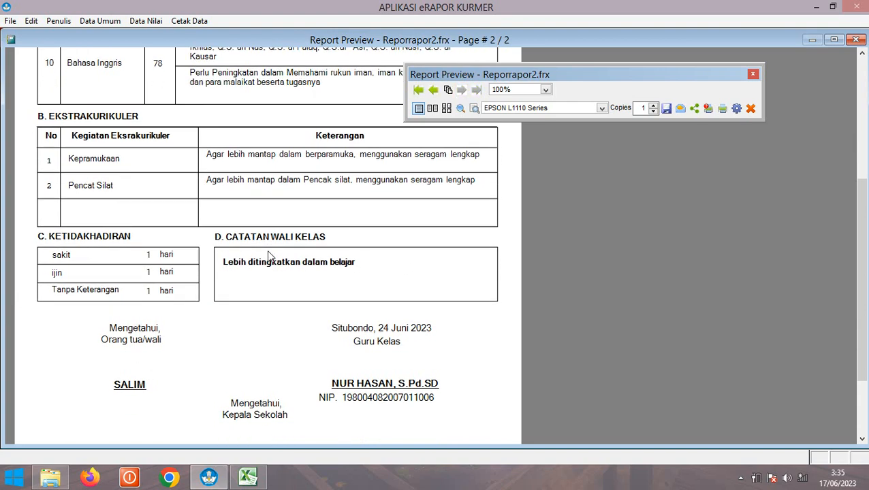
{"action": "scroll", "coordinate": [266, 265], "scroll_direction": "down", "scroll_amount": 1}
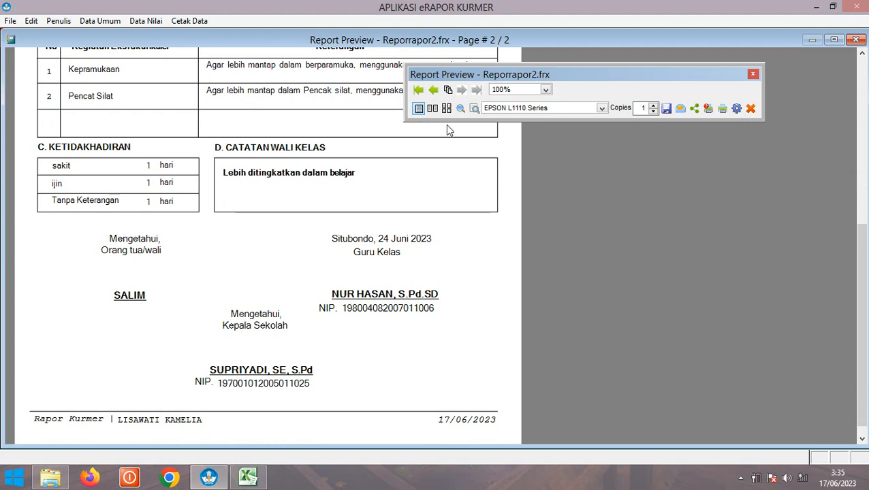
{"action": "left_click", "coordinate": [431, 90]}
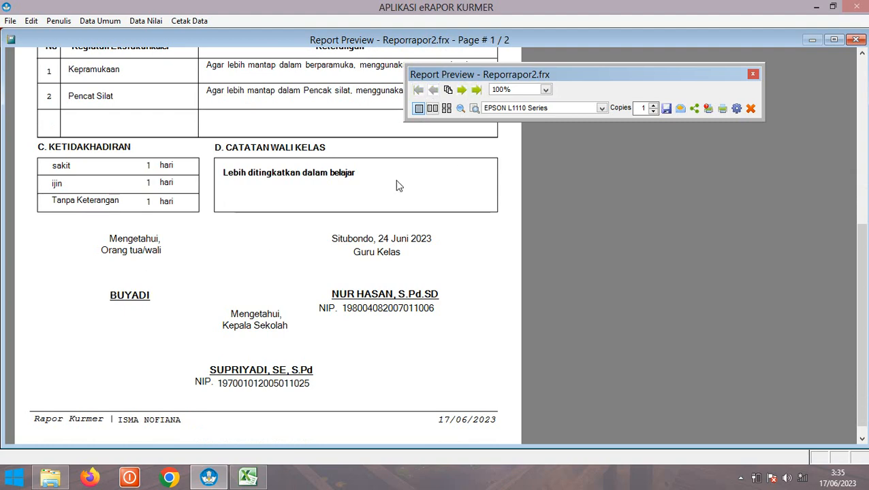
{"action": "scroll", "coordinate": [401, 280], "scroll_direction": "down", "scroll_amount": 1}
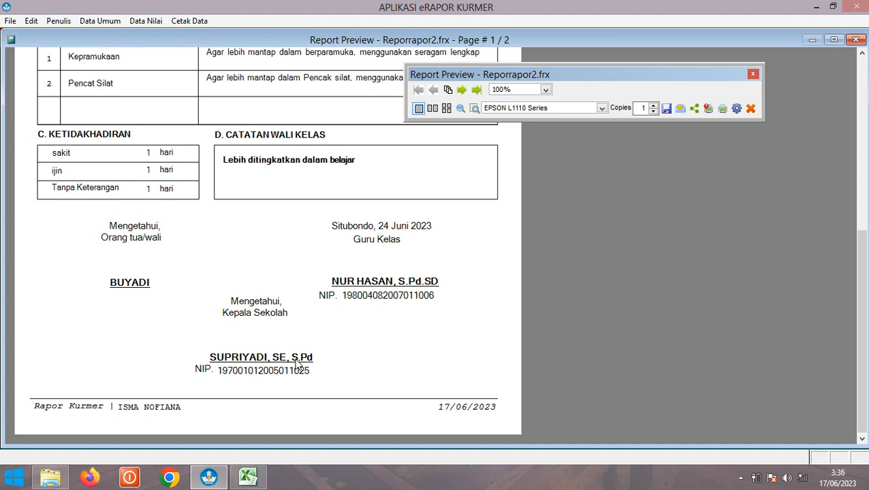
{"action": "scroll", "coordinate": [297, 364], "scroll_direction": "up", "scroll_amount": 10}
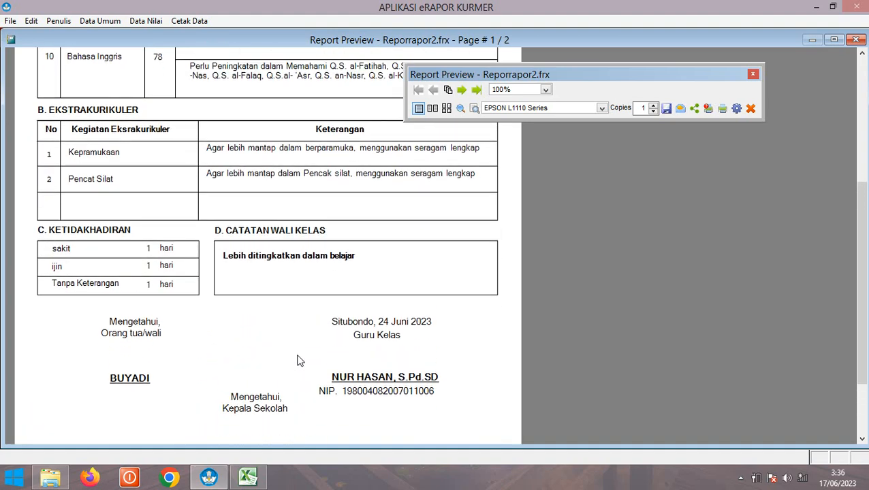
{"action": "scroll", "coordinate": [297, 361], "scroll_direction": "up", "scroll_amount": 10}
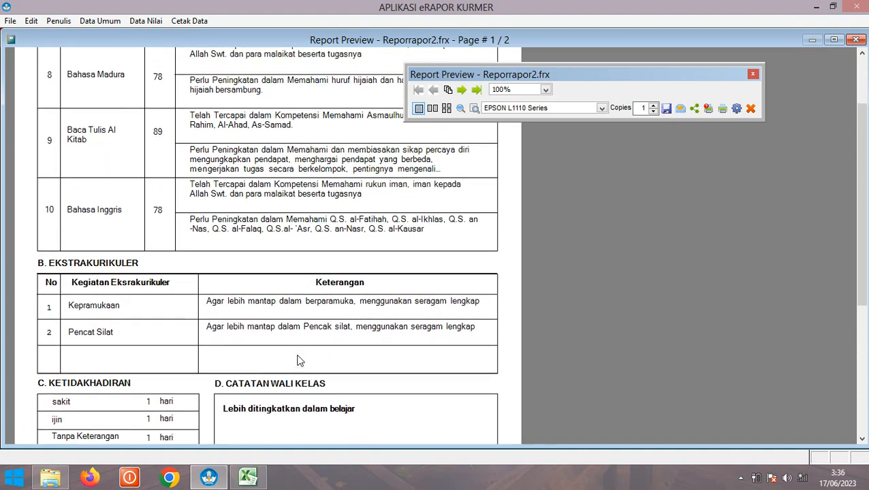
{"action": "scroll", "coordinate": [300, 227], "scroll_direction": "up", "scroll_amount": 5}
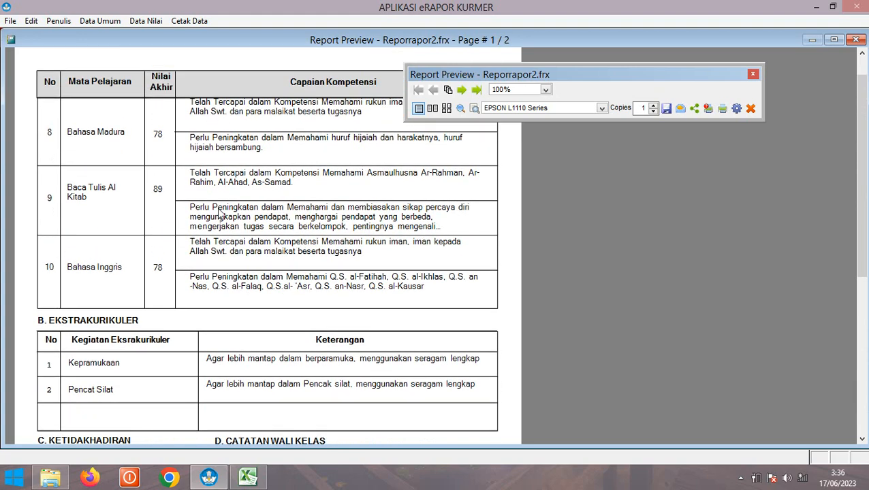
{"action": "scroll", "coordinate": [223, 214], "scroll_direction": "up", "scroll_amount": 1}
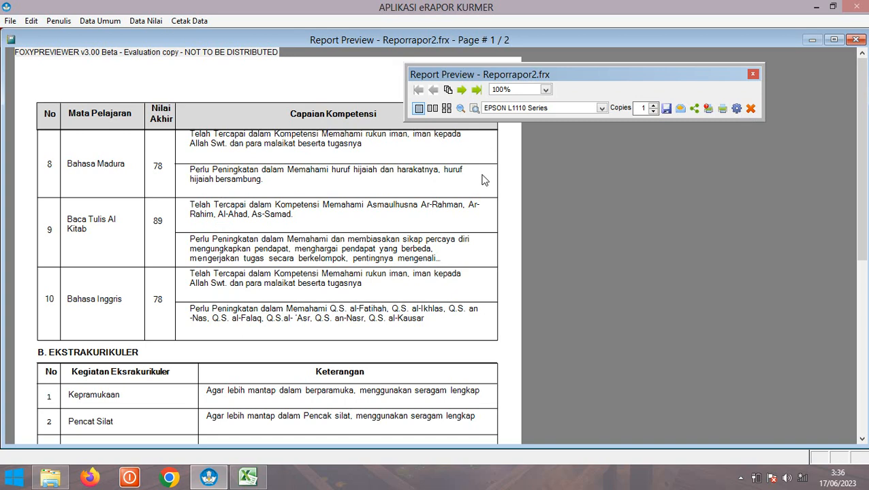
Choose Cetak Rekap instead of Rapor Lembar 2, review the Formnilaireka.frx recap preview, and close it
{"action": "left_click", "coordinate": [752, 109]}
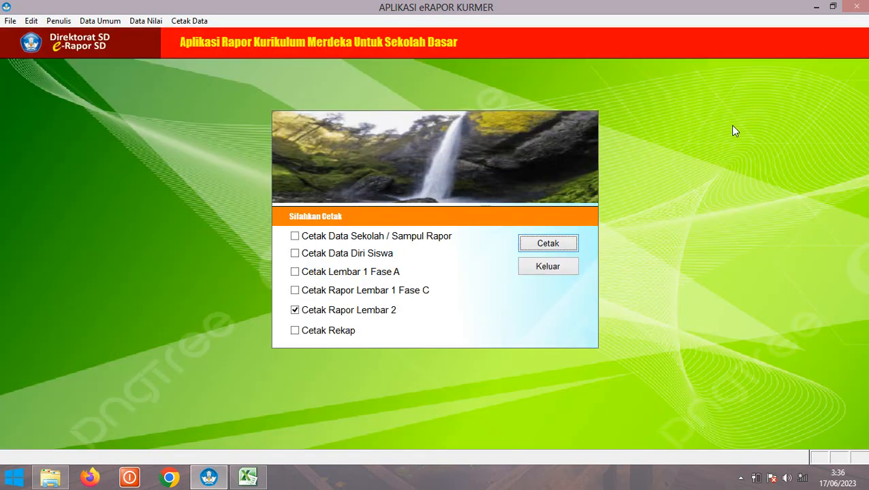
{"action": "left_click", "coordinate": [294, 310]}
{"action": "left_click", "coordinate": [295, 331]}
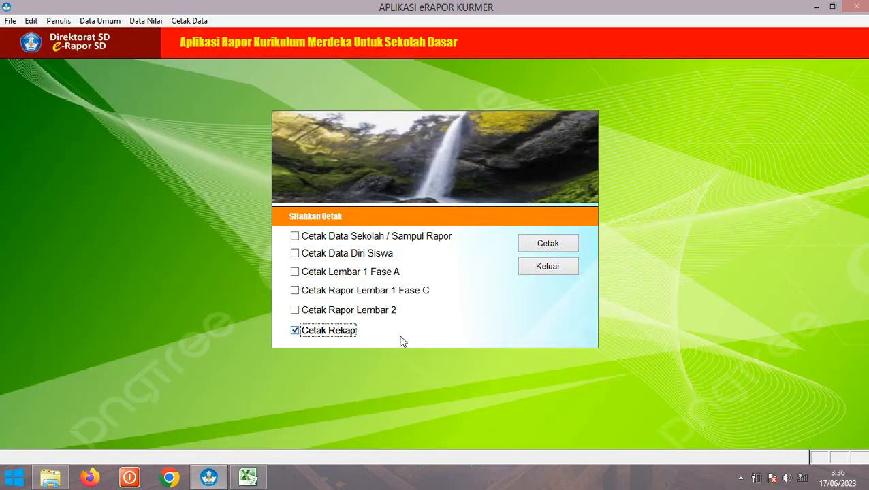
{"action": "left_click", "coordinate": [553, 247]}
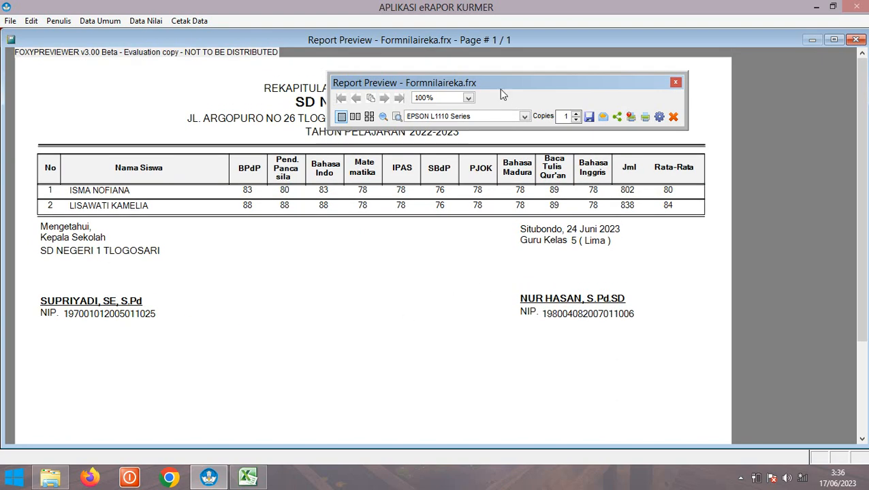
{"action": "left_click_drag", "start_coordinate": [504, 87], "coordinate": [521, 181]}
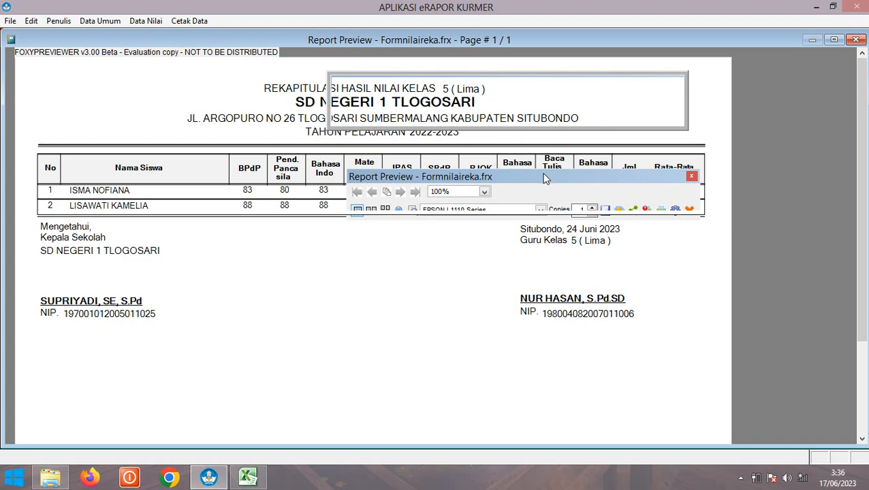
{"action": "left_click_drag", "start_coordinate": [545, 179], "coordinate": [529, 107]}
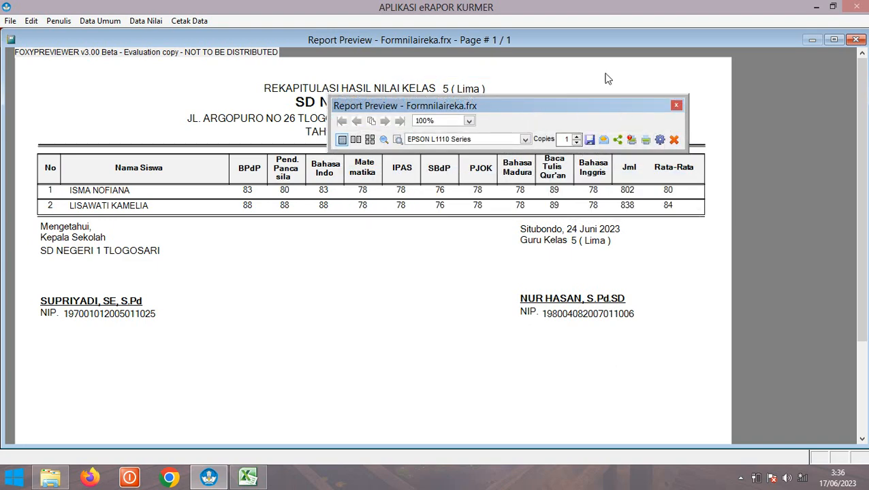
{"action": "left_click", "coordinate": [675, 140]}
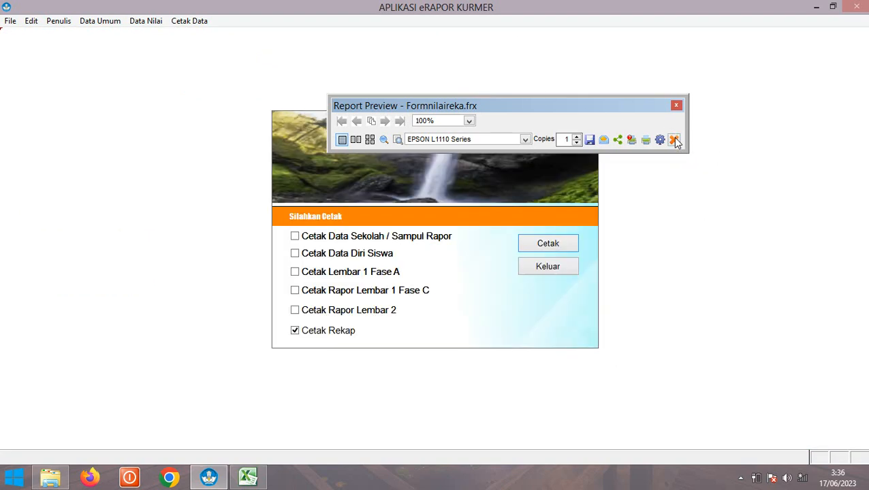
Switch the print choice from Cetak Rekap to Cetak Rapor Lembar 2 and preview it
{"action": "left_click", "coordinate": [296, 333]}
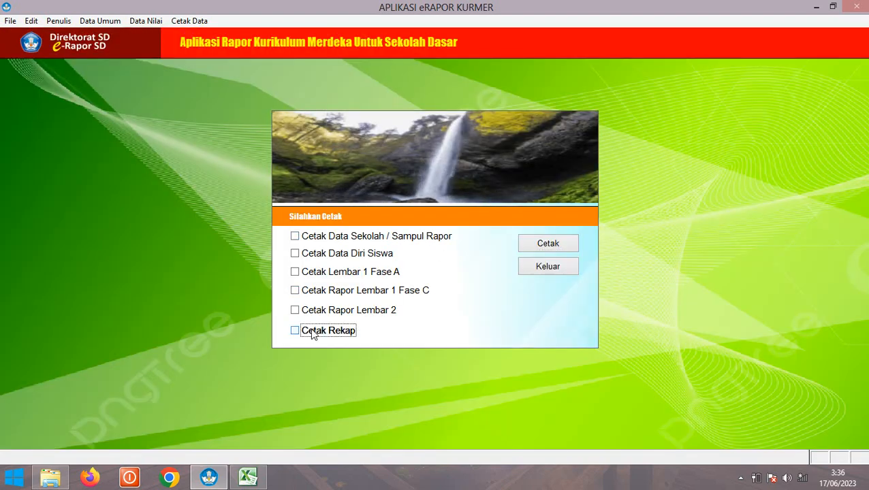
{"action": "left_click", "coordinate": [297, 312]}
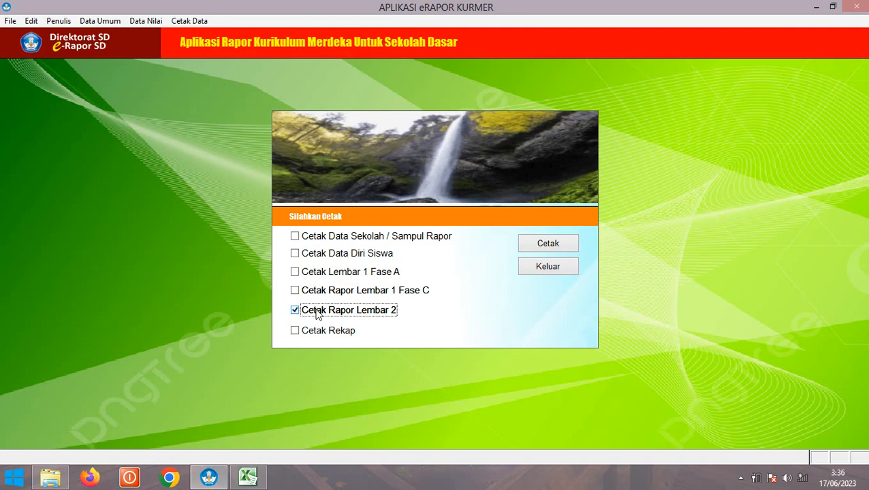
{"action": "left_click", "coordinate": [536, 244]}
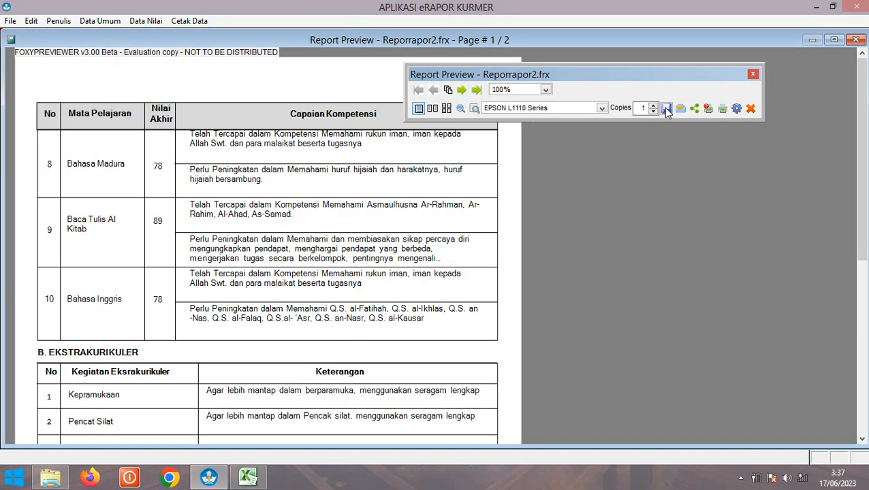
Export the score sheet as the PDF reporrapor2, then close the preview and print options
{"action": "left_click", "coordinate": [679, 109]}
{"action": "left_click", "coordinate": [697, 132]}
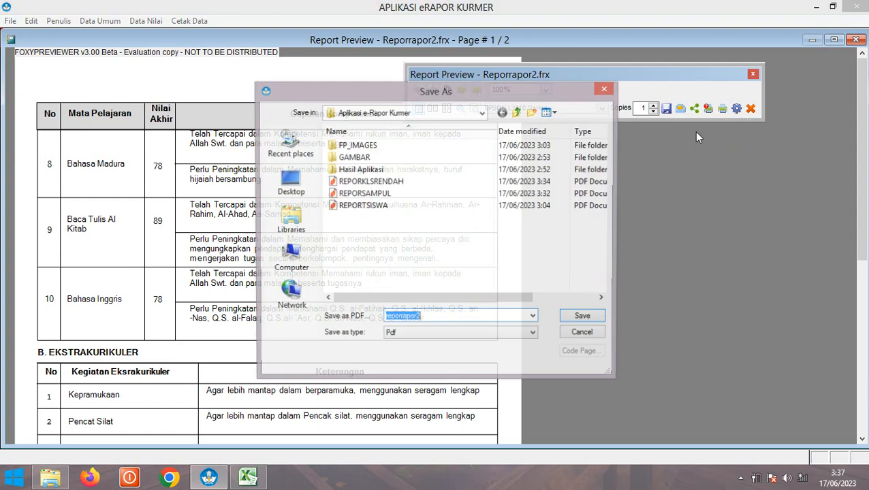
{"action": "left_click", "coordinate": [580, 318]}
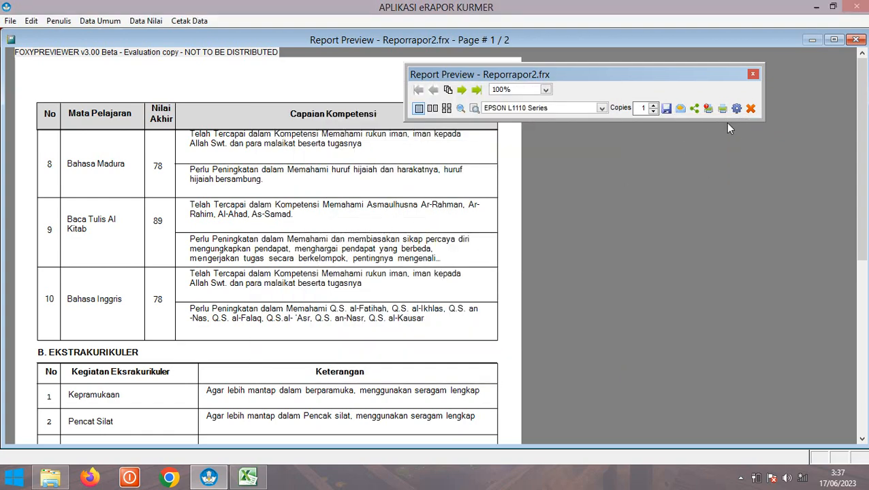
{"action": "left_click", "coordinate": [750, 108]}
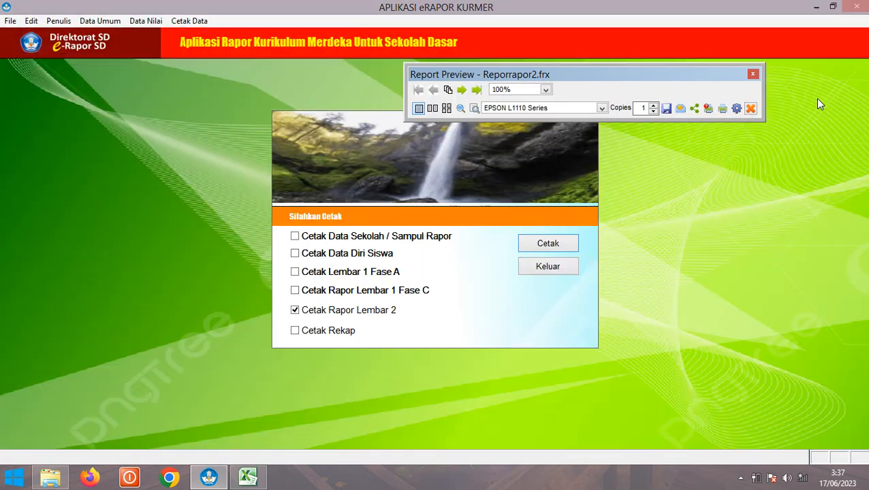
{"action": "left_click", "coordinate": [551, 266]}
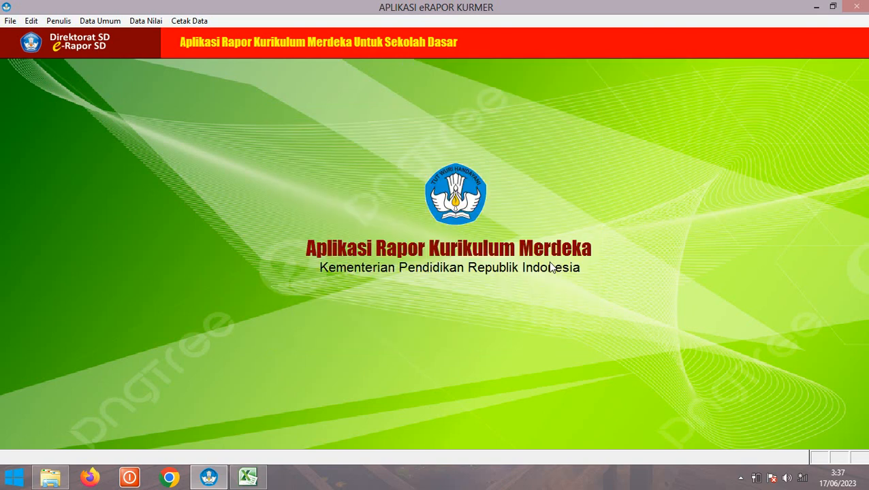